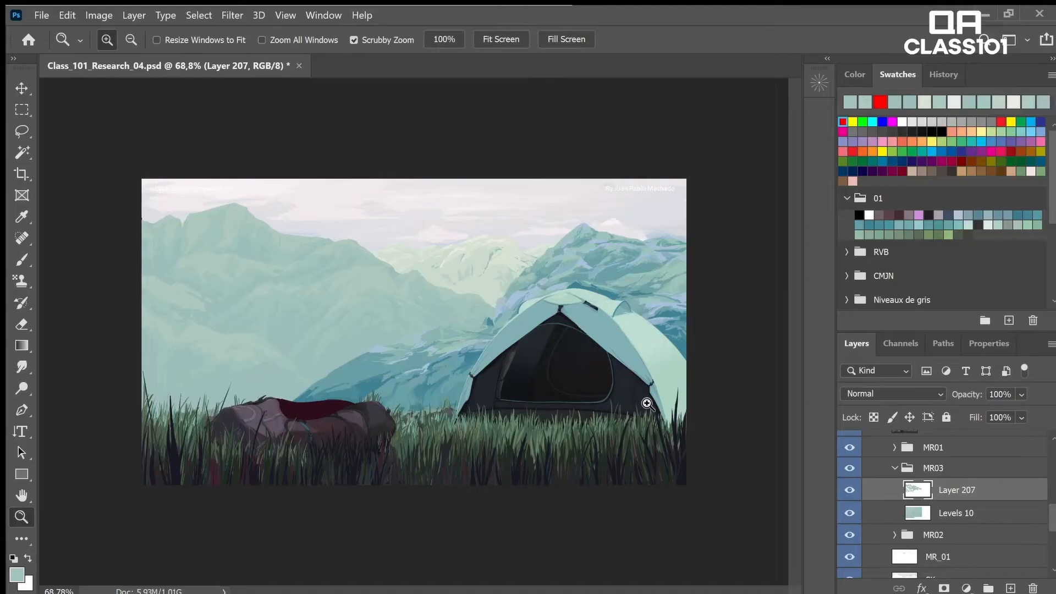
# - Hide Layer 207, select the lighter shapes of the Levels 10 mountain, and copy them to a new layer
pyautogui.click(639, 401)
pyautogui.click(850, 490)
pyautogui.moveTo(385, 330); pyautogui.dragTo(565, 335)
pyautogui.click(21, 153)
pyautogui.click(198, 16)
pyautogui.click(250, 163)
pyautogui.press('Return')
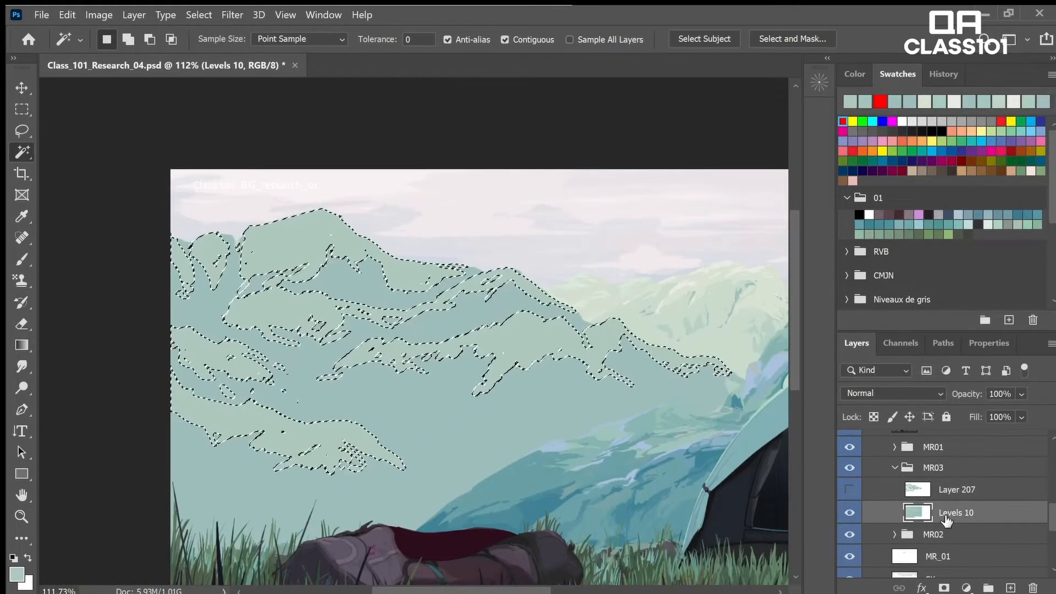
pyautogui.hotkey('ctrl', 'j')
# - Lock the Levels 10 layer, then make Layer 207 visible and active again
pyautogui.click(871, 532)
pyautogui.press('/')
pyautogui.press('u')
pyautogui.click(850, 490)
pyautogui.click(906, 483)
pyautogui.press('z')
pyautogui.moveTo(330, 369); pyautogui.dragTo(427, 425)
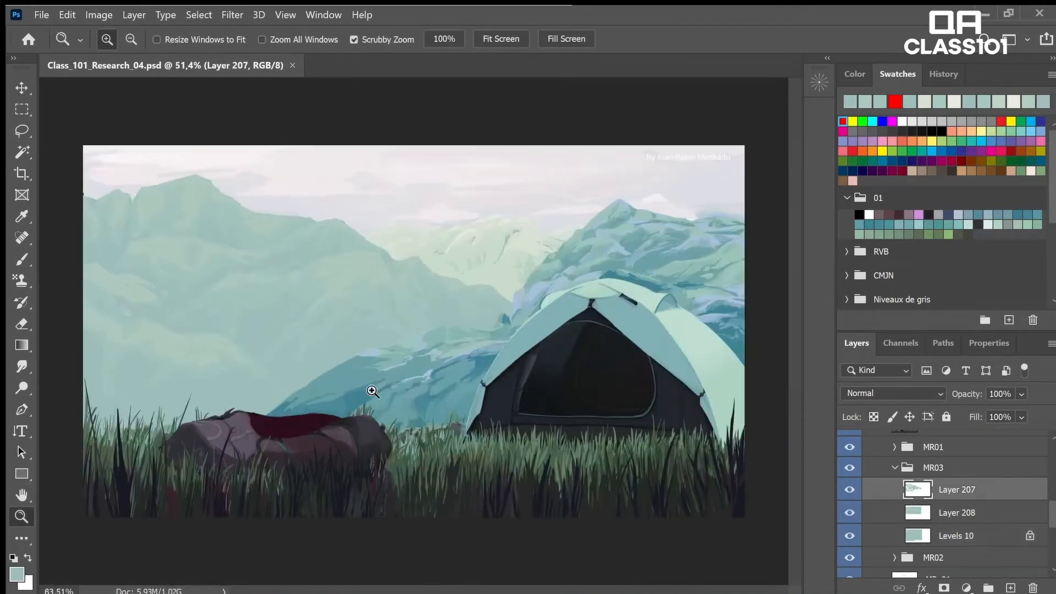
# - Collapse MR03, open MR02, and sample a pale green from the distant mountain for painting on Layer 206
pyautogui.hotkey('ctrl', '0')
pyautogui.moveTo(690, 490); pyautogui.dragTo(504, 439)
pyautogui.moveTo(455, 164)
pyautogui.mouseDown()
pyautogui.moveTo(602, 393)
pyautogui.moveTo(582, 434)
pyautogui.mouseUp()
pyautogui.click(894, 467)
pyautogui.click(894, 488)
pyautogui.click(924, 510)
pyautogui.press('b')
pyautogui.keyDown('alt'); pyautogui.click(567, 453); pyautogui.keyUp('alt')
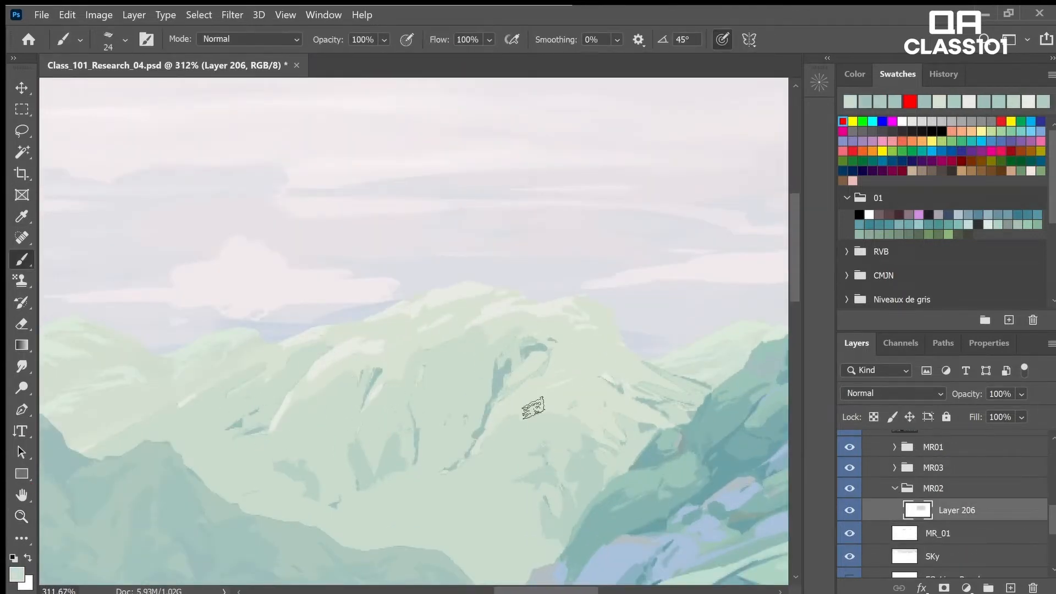
# - Save the painting with the Layer 206 work
pyautogui.press('z')
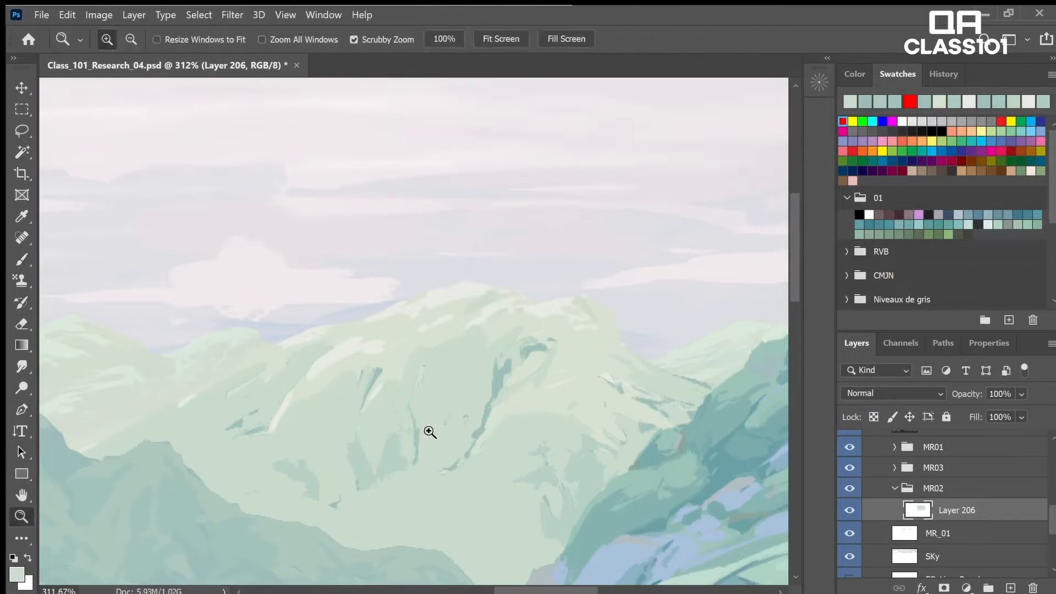
pyautogui.press('b')
pyautogui.scroll(-5, 517, 494)
pyautogui.hotkey('ctrl', 's')
pyautogui.press('z')
pyautogui.moveTo(685, 409)
pyautogui.mouseDown()
pyautogui.moveTo(650, 421)
pyautogui.moveTo(356, 280)
pyautogui.moveTo(728, 415)
pyautogui.mouseUp()
# - Open the Palette group and bring the Pochade and Colo_(3) reference layers to its top
pyautogui.moveTo(1050, 511); pyautogui.dragTo(1050, 461)
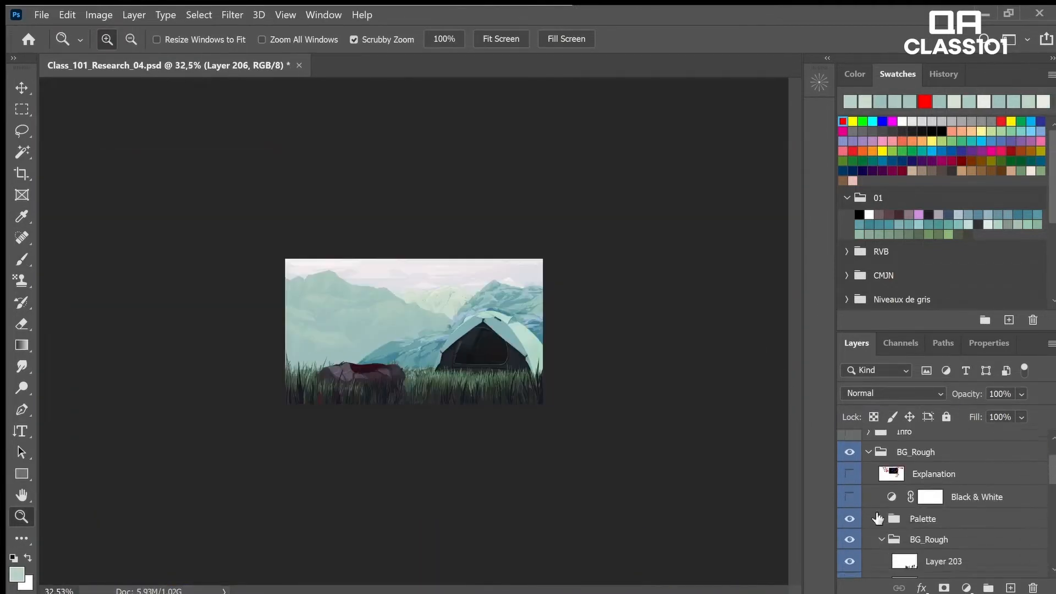
pyautogui.click(877, 519)
pyautogui.scroll(-3, 882, 523)
pyautogui.click(949, 529)
pyautogui.keyDown('shift'); pyautogui.click(954, 515); pyautogui.keyUp('shift')
pyautogui.hotkey('ctrl', 'shift', ']')
pyautogui.moveTo(508, 225); pyautogui.dragTo(691, 348)
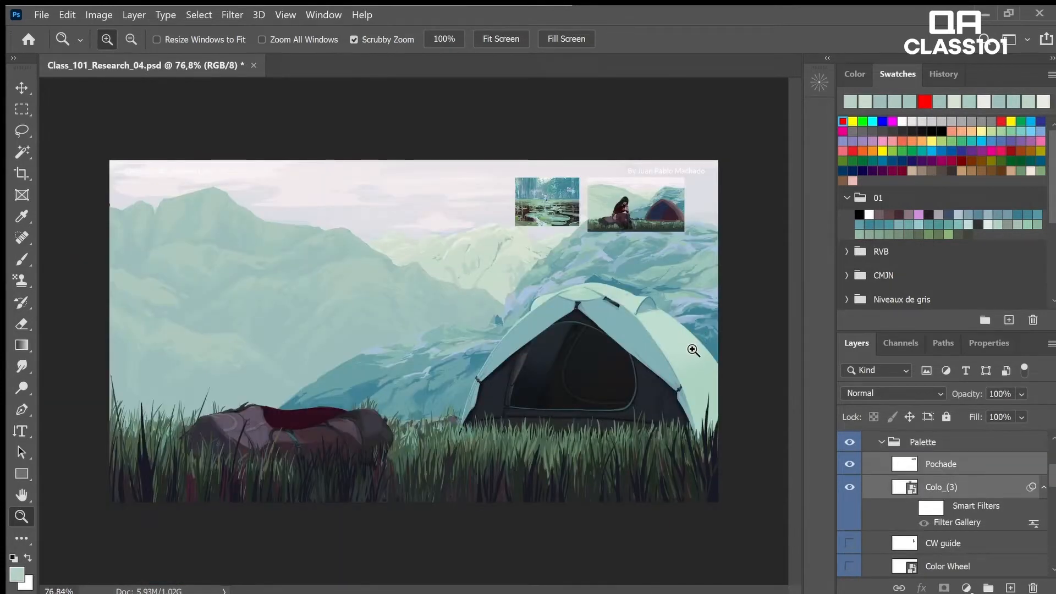
pyautogui.moveTo(688, 336); pyautogui.dragTo(674, 350)
pyautogui.scroll(2, 886, 486)
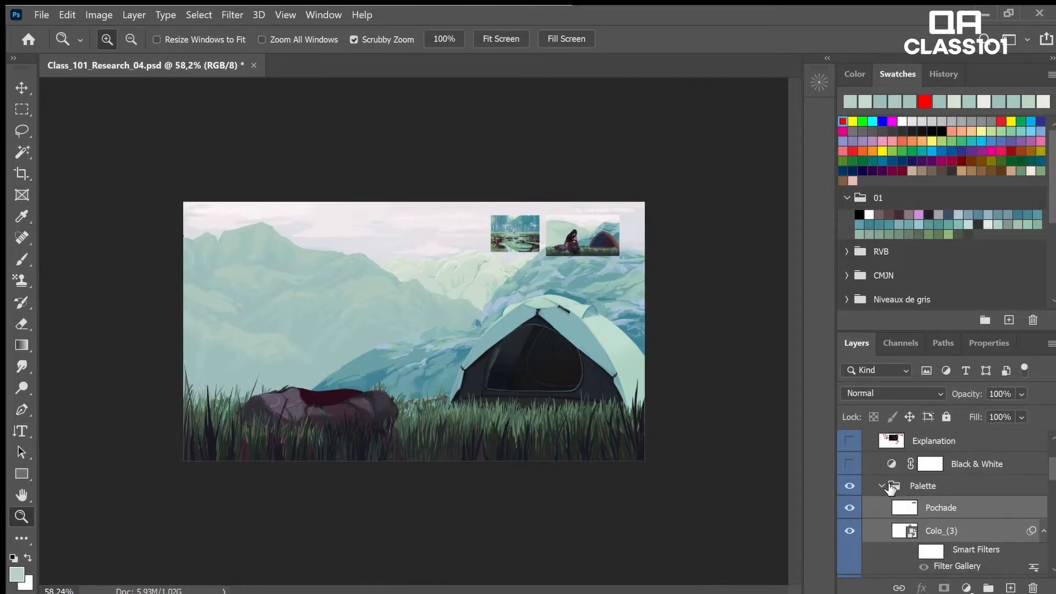
# - Collapse the Palette group and add a new layer above OL in the BG_Rough group
pyautogui.click(882, 486)
pyautogui.moveTo(1048, 473); pyautogui.dragTo(1046, 494)
pyautogui.click(963, 455)
pyautogui.hotkey('ctrl', 'shift', 'alt', 'n')
# - Sample a light teal and brush grass blades in front of the tent and beside the backpack
pyautogui.moveTo(564, 249); pyautogui.dragTo(641, 256)
pyautogui.press('b')
pyautogui.keyDown('alt'); pyautogui.click(672, 251); pyautogui.keyUp('alt')
pyautogui.moveTo(643, 324); pyautogui.dragTo(572, 352)
pyautogui.moveTo(648, 572); pyautogui.dragTo(660, 394)
pyautogui.moveTo(624, 437); pyautogui.dragTo(648, 379)
pyautogui.moveTo(632, 421); pyautogui.dragTo(654, 373)
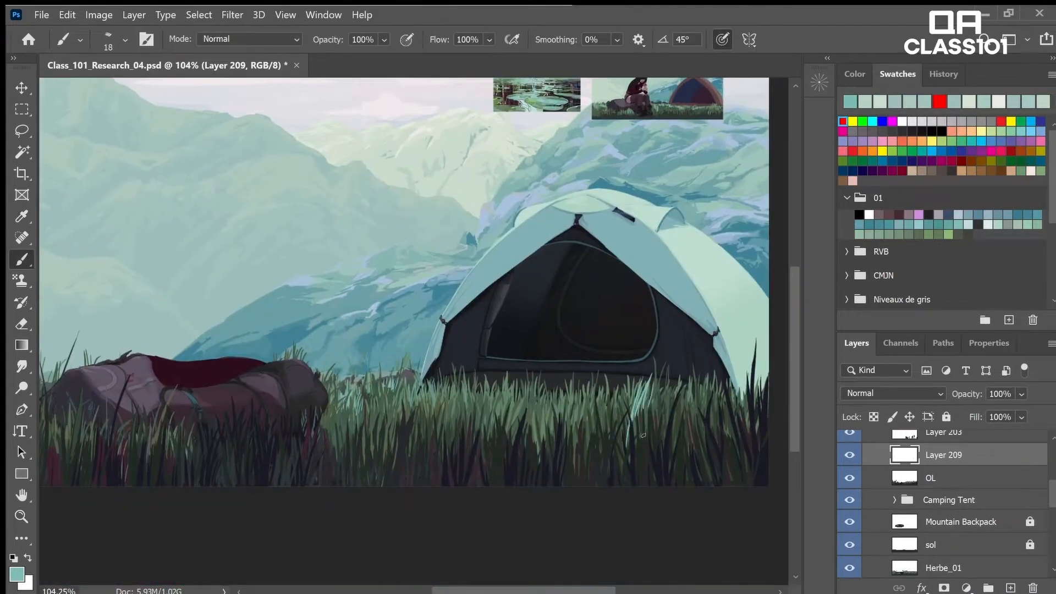
pyautogui.moveTo(394, 413); pyautogui.dragTo(408, 366)
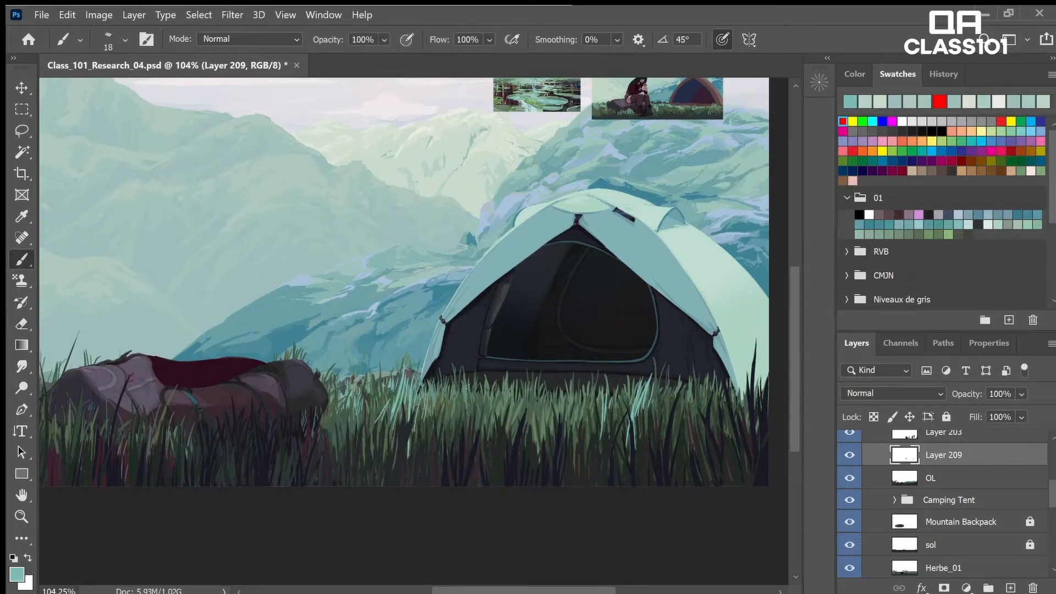
# - Brush more light teal grass blades in the left foreground, in front of the backpack
pyautogui.press('z')
pyautogui.moveTo(756, 278)
pyautogui.mouseDown()
pyautogui.moveTo(670, 278)
pyautogui.moveTo(718, 354)
pyautogui.moveTo(783, 517)
pyautogui.mouseUp()
pyautogui.press('space')
pyautogui.moveTo(785, 522); pyautogui.dragTo(702, 478)
pyautogui.moveTo(675, 487)
pyautogui.mouseDown()
pyautogui.moveTo(672, 397)
pyautogui.moveTo(579, 405)
pyautogui.mouseUp()
pyautogui.press('z')
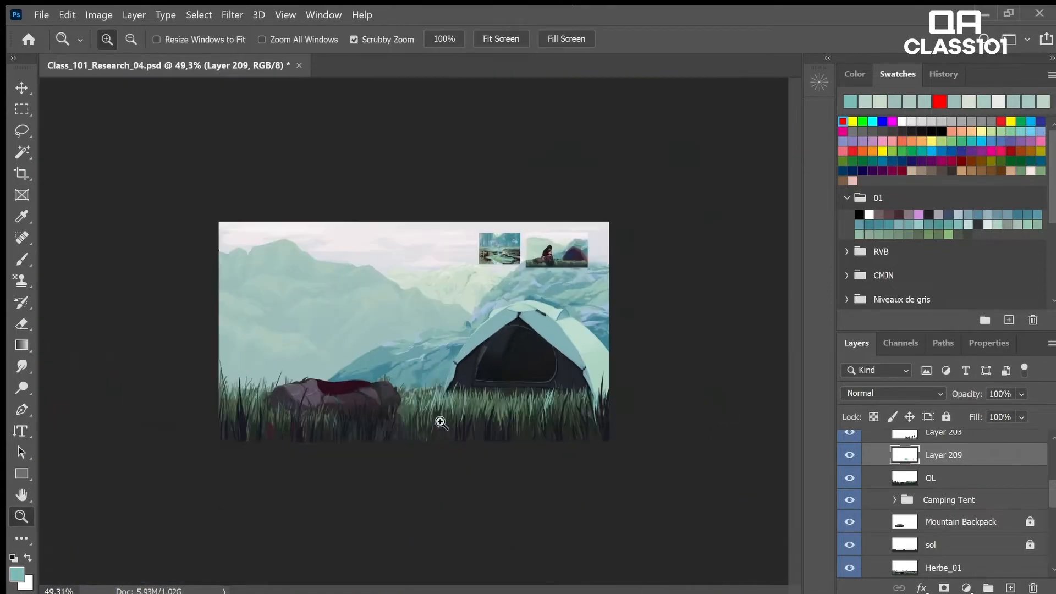
pyautogui.moveTo(462, 443); pyautogui.dragTo(476, 446)
pyautogui.press('e')
pyautogui.press('z')
pyautogui.moveTo(425, 324)
pyautogui.mouseDown()
pyautogui.moveTo(452, 332)
pyautogui.moveTo(418, 332)
pyautogui.mouseUp()
pyautogui.moveTo(287, 394); pyautogui.dragTo(363, 393)
pyautogui.press('b')
pyautogui.moveTo(156, 501); pyautogui.dragTo(176, 432)
pyautogui.moveTo(182, 482); pyautogui.dragTo(182, 430)
pyautogui.moveTo(182, 512); pyautogui.dragTo(190, 442)
# - Sample a dark olive from the reference thumbnails as the brush colour
pyautogui.press('z')
pyautogui.moveTo(231, 495); pyautogui.dragTo(138, 495)
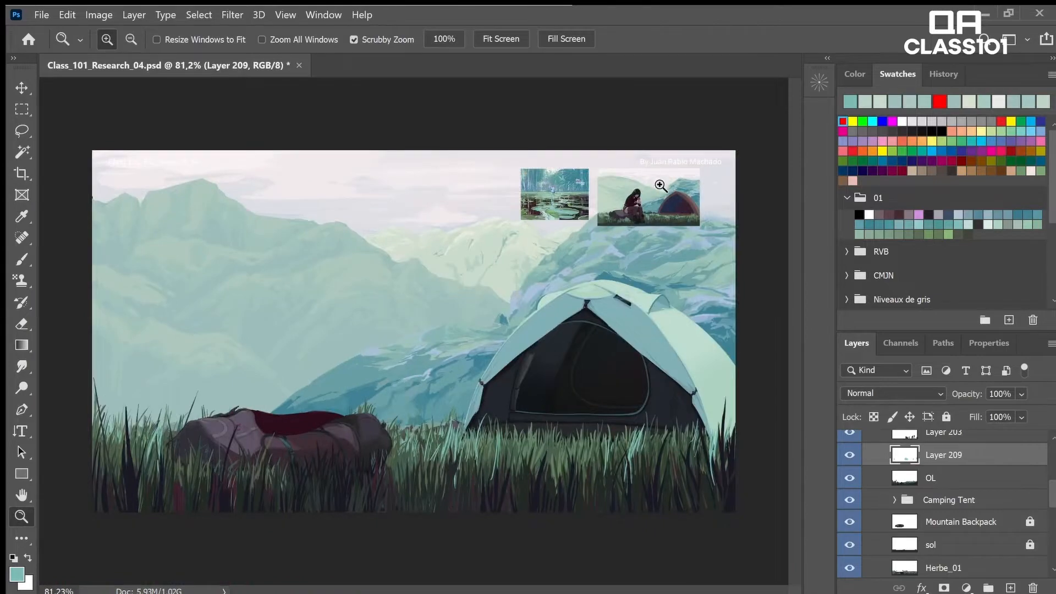
pyautogui.moveTo(651, 177); pyautogui.dragTo(733, 275)
pyautogui.moveTo(657, 242); pyautogui.dragTo(743, 242)
pyautogui.press('i')
pyautogui.click(554, 222)
pyautogui.press('z')
pyautogui.moveTo(660, 340); pyautogui.dragTo(566, 339)
pyautogui.press('b')
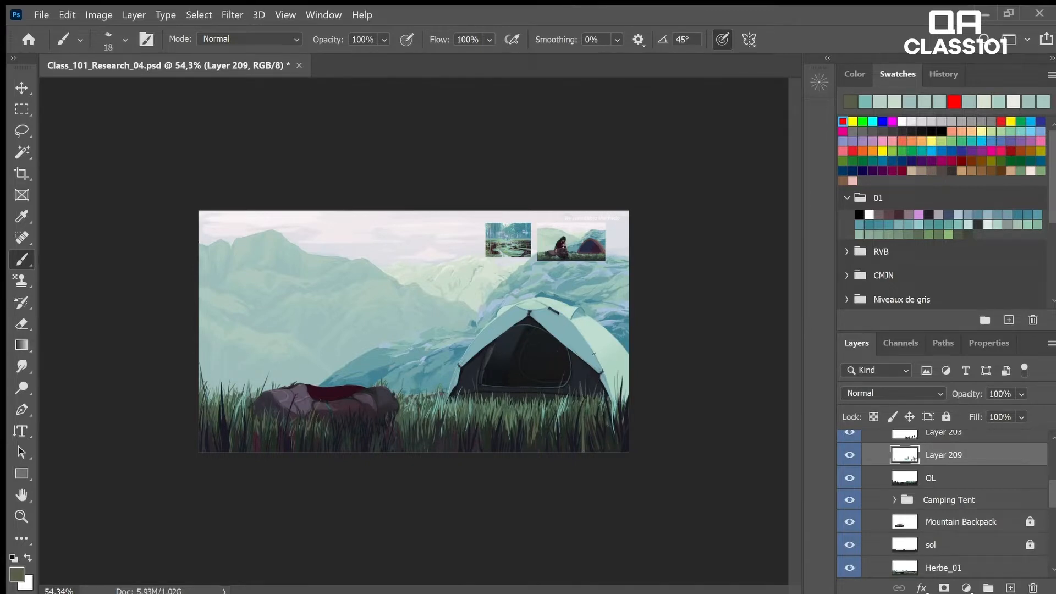
pyautogui.press('z')
# - Merge the grass strokes of Layer 209 into the OL layer and save the document
pyautogui.moveTo(577, 247); pyautogui.dragTo(665, 346)
pyautogui.hotkey('ctrl', 's')
pyautogui.moveTo(661, 456); pyautogui.dragTo(576, 462)
pyautogui.moveTo(978, 454); pyautogui.dragTo(966, 485)
pyautogui.hotkey('ctrl', 'e')
pyautogui.hotkey('ctrl', 's')
# - Move the two reference thumbnails of the Palette group leftward along the sky, above the central mountains
pyautogui.moveTo(741, 480); pyautogui.dragTo(717, 478)
pyautogui.moveTo(607, 221); pyautogui.dragTo(695, 256)
pyautogui.moveTo(652, 390); pyautogui.dragTo(627, 279)
pyautogui.moveTo(1051, 476); pyautogui.dragTo(1050, 460)
pyautogui.click(929, 498)
pyautogui.press('v')
pyautogui.moveTo(767, 409); pyautogui.dragTo(470, 415)
pyautogui.press('z')
pyautogui.moveTo(677, 429); pyautogui.dragTo(519, 529)
# - Collapse the MR02 group and toggle the visibility of MR_01 and Layer 203 to check their contents
pyautogui.moveTo(1051, 472); pyautogui.dragTo(1049, 516)
pyautogui.click(1001, 482)
pyautogui.click(894, 515)
pyautogui.click(940, 515)
pyautogui.click(849, 539)
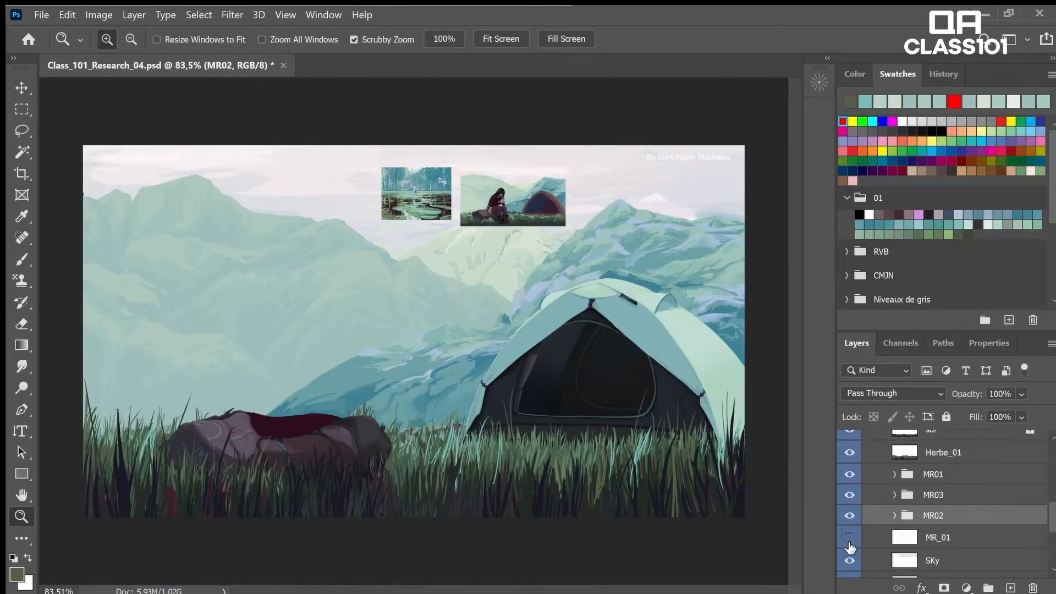
pyautogui.scroll(5, 869, 550)
pyautogui.click(977, 495)
pyautogui.click(852, 492)
pyautogui.click(853, 492)
pyautogui.click(935, 513)
pyautogui.click(966, 490)
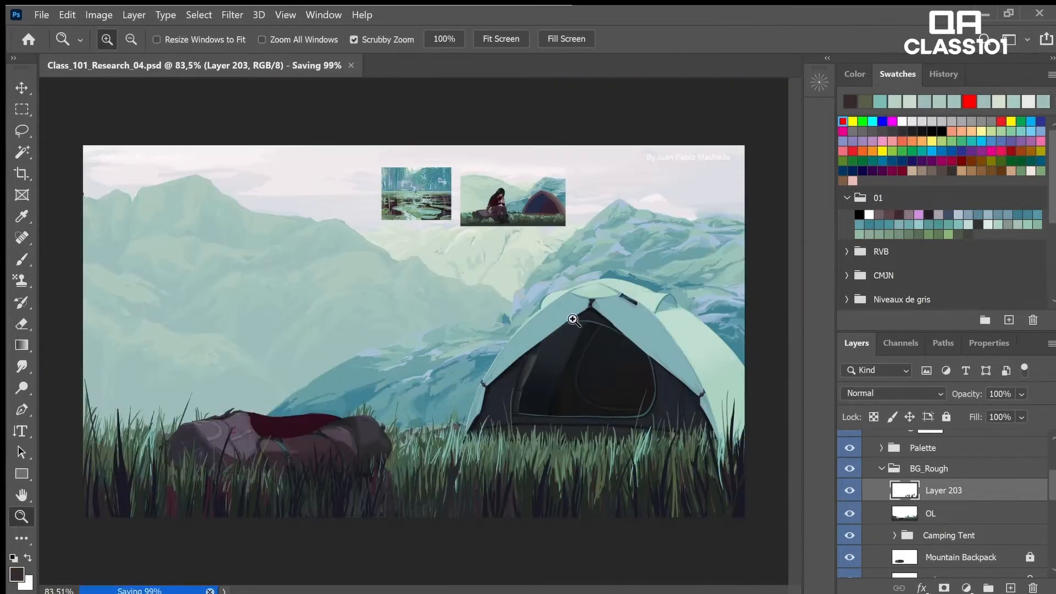
# - Group the three mountain groups MR01, MR03 and MR02 into a new group named MR
pyautogui.moveTo(551, 289); pyautogui.dragTo(738, 204)
pyautogui.scroll(-3, 1038, 502)
pyautogui.scroll(-1, 1038, 502)
pyautogui.click(979, 537)
pyautogui.keyDown('shift'); pyautogui.click(979, 497); pyautogui.keyUp('shift')
pyautogui.click(988, 587)
pyautogui.doubleClick(942, 498)
pyautogui.write('MR')
pyautogui.press('Return')
pyautogui.click(895, 496)
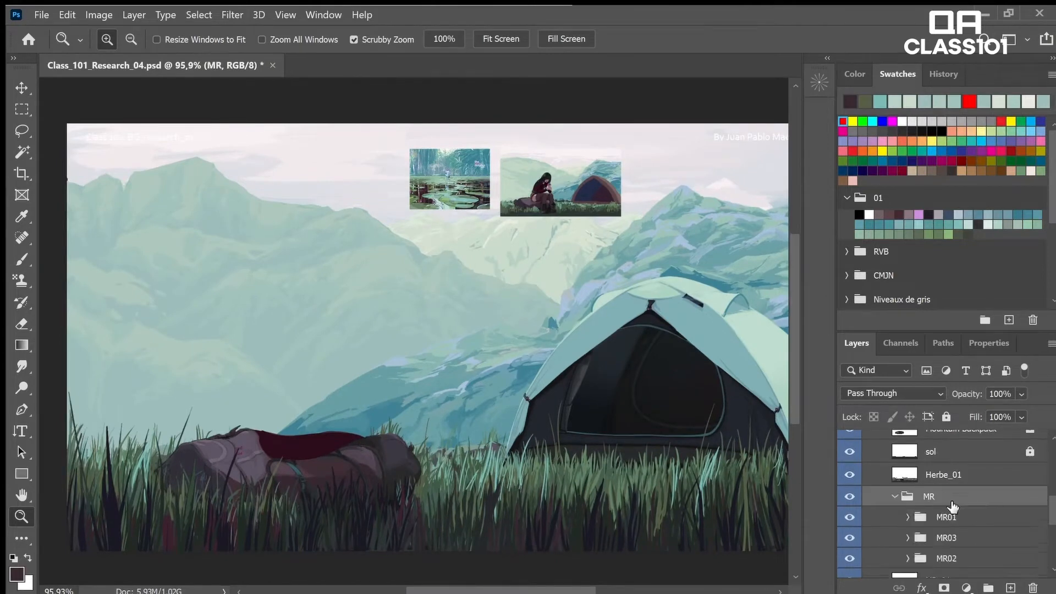
pyautogui.click(895, 497)
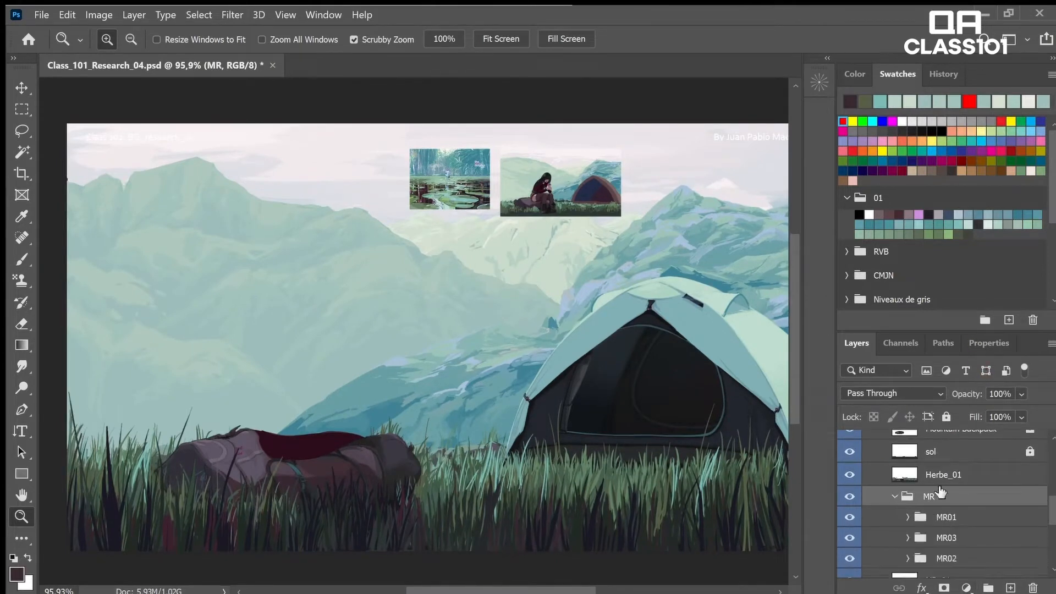
# - Name the second and third subgroups of MR as MR02 and MR03, and save the document
pyautogui.click(966, 538)
pyautogui.doubleClick(968, 558)
pyautogui.write('MR03')
pyautogui.press('Return')
pyautogui.scroll(-2, 967, 550)
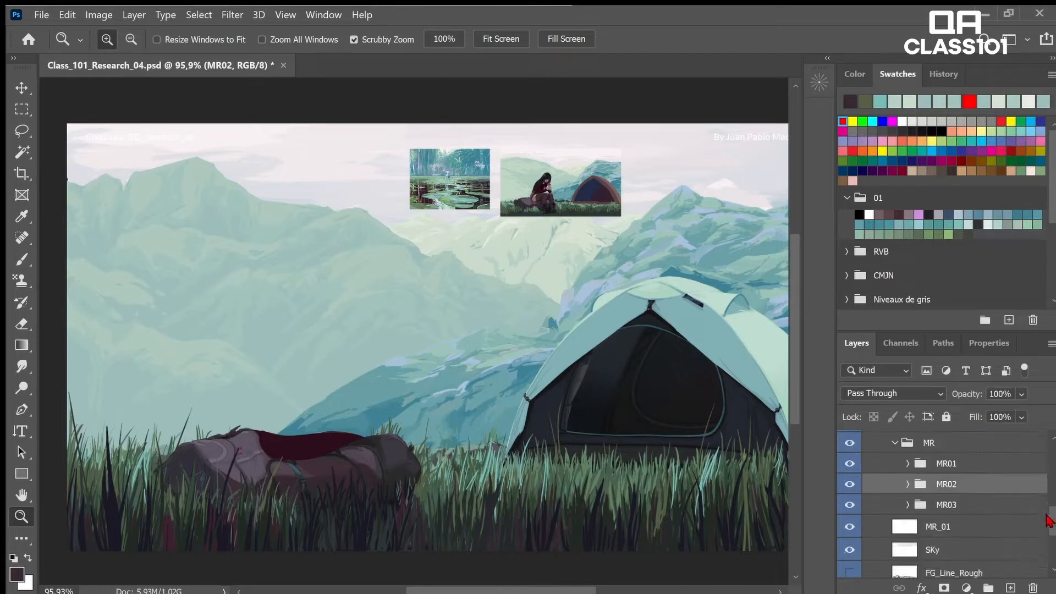
pyautogui.hotkey('ctrl', 's')
# - Move the MR03 group out of MR to directly below it, and collapse MR
pyautogui.scroll(-1, 1044, 514)
pyautogui.moveTo(728, 464)
pyautogui.mouseDown()
pyautogui.moveTo(712, 464)
pyautogui.moveTo(725, 471)
pyautogui.mouseUp()
pyautogui.moveTo(1050, 514); pyautogui.dragTo(1049, 517)
pyautogui.moveTo(851, 456)
pyautogui.mouseDown()
pyautogui.moveTo(852, 476)
pyautogui.moveTo(851, 457)
pyautogui.mouseUp()
pyautogui.moveTo(1050, 523); pyautogui.dragTo(1050, 507)
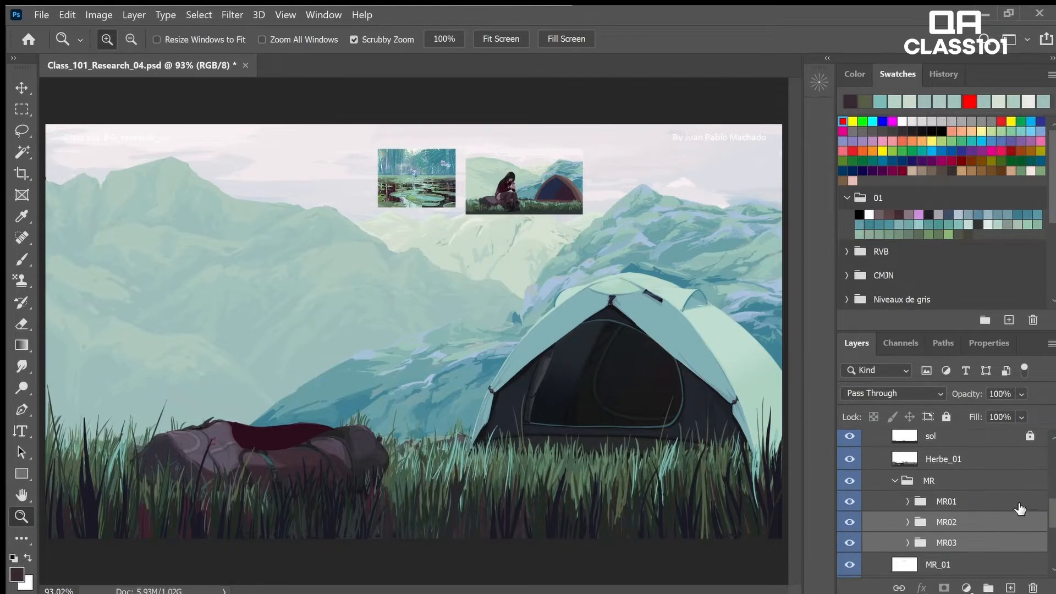
pyautogui.click(850, 542)
pyautogui.click(850, 541)
pyautogui.moveTo(978, 543); pyautogui.dragTo(1010, 556)
pyautogui.click(989, 503)
pyautogui.click(895, 481)
pyautogui.click(964, 585)
pyautogui.click(998, 356)
pyautogui.click(855, 343)
pyautogui.moveTo(985, 485); pyautogui.dragTo(1032, 587)
# - Add a Curves adjustment layer above the MR group and open its settings
pyautogui.click(980, 487)
pyautogui.click(965, 587)
pyautogui.click(969, 368)
pyautogui.click(855, 343)
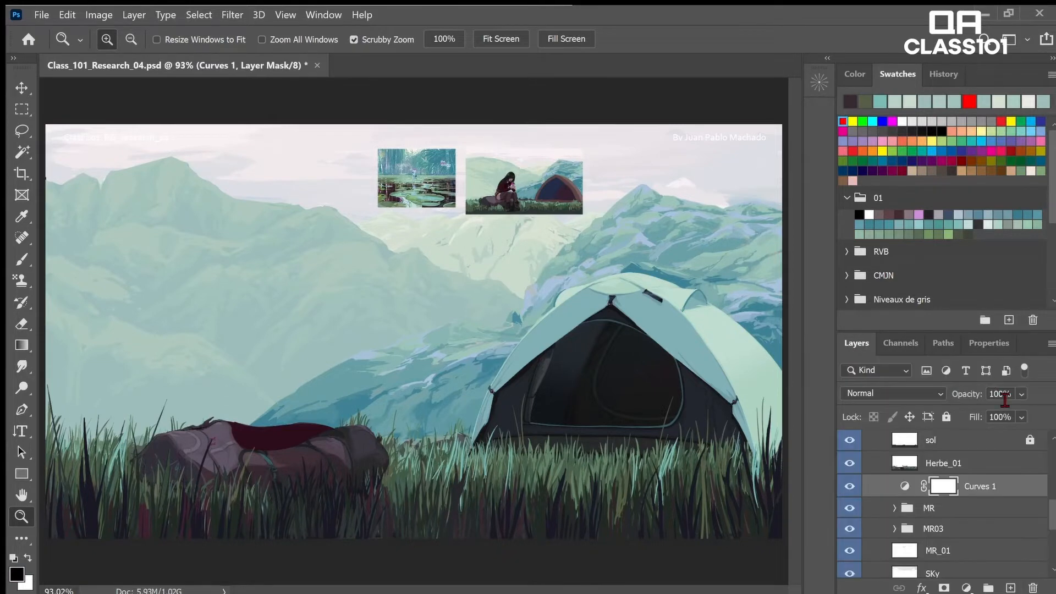
pyautogui.doubleClick(904, 486)
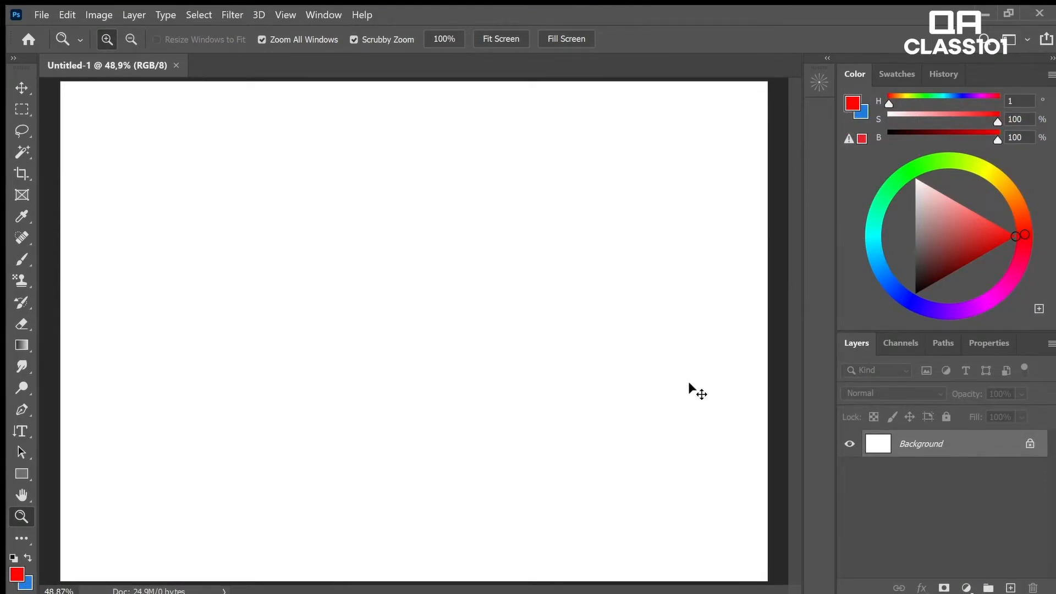
# - Close the blank Untitled-1 document
pyautogui.click(176, 65)
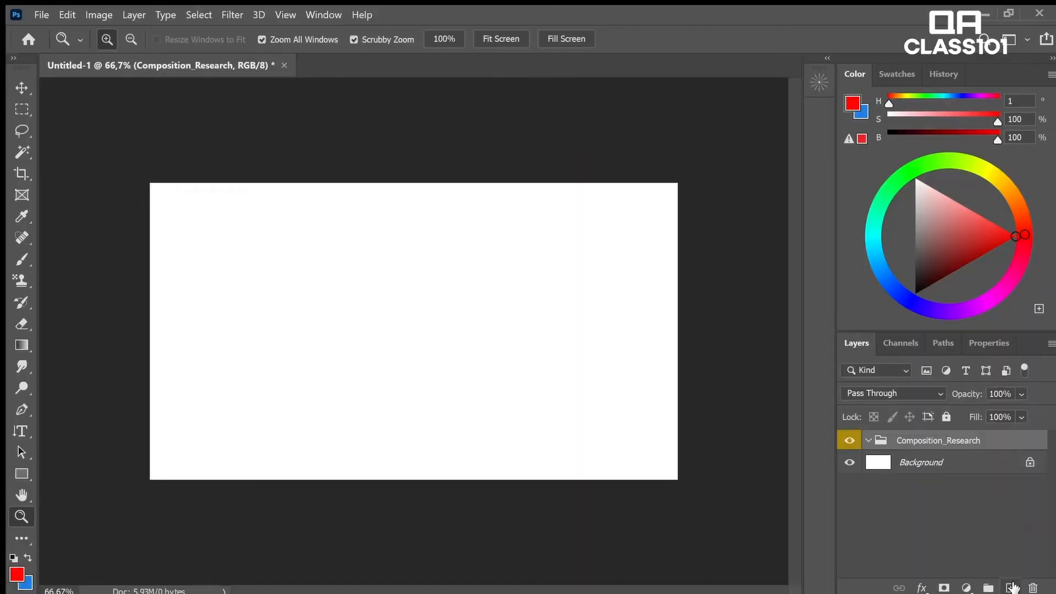
# - Add a new layer in the Composition_Research group and fill it with default black using the Paint Bucket
pyautogui.click(1011, 586)
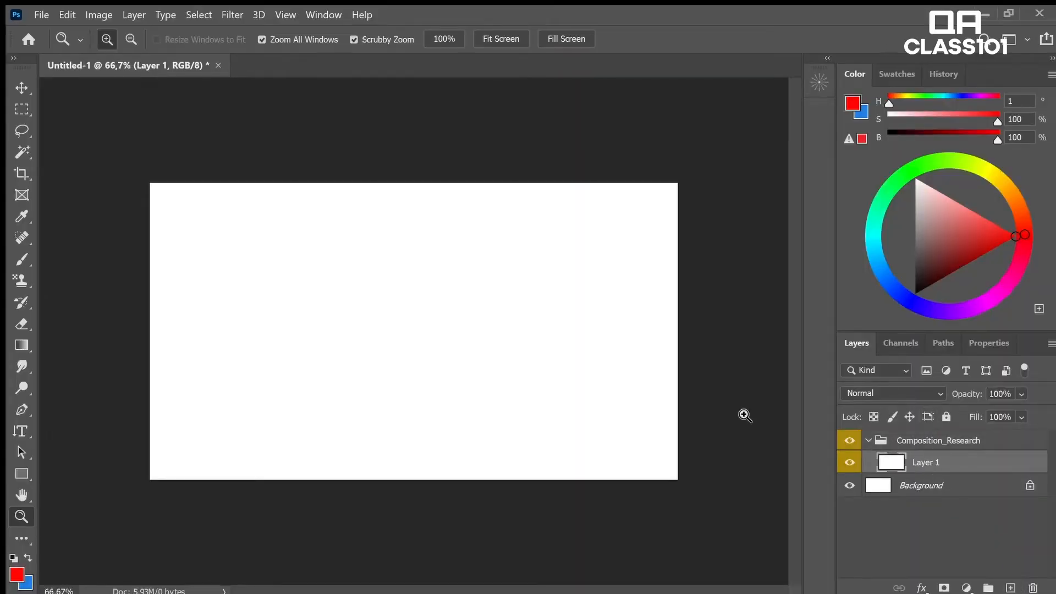
pyautogui.press('d')
pyautogui.click(21, 474)
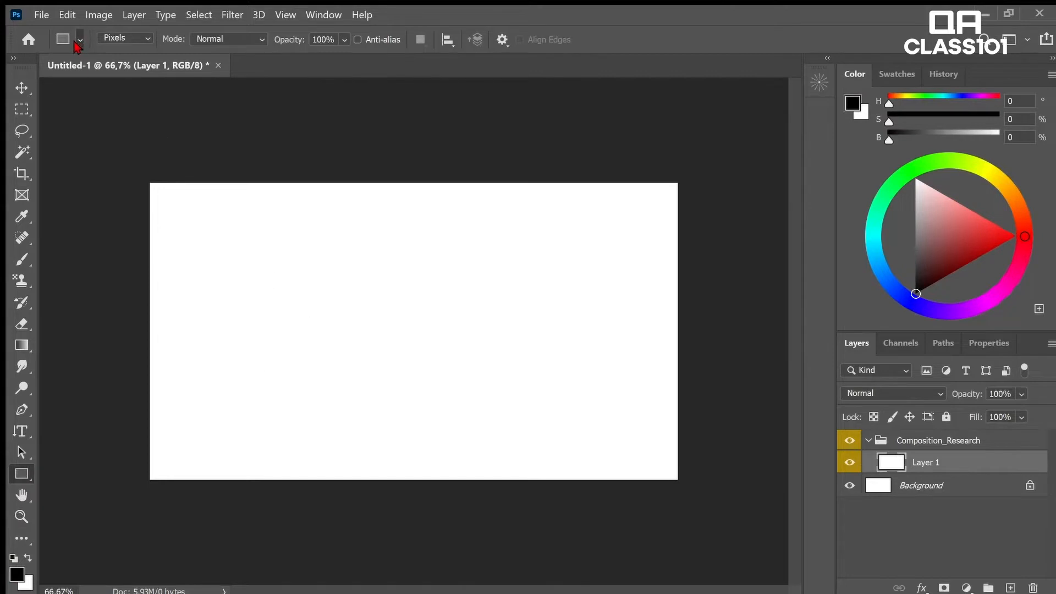
pyautogui.click(142, 37)
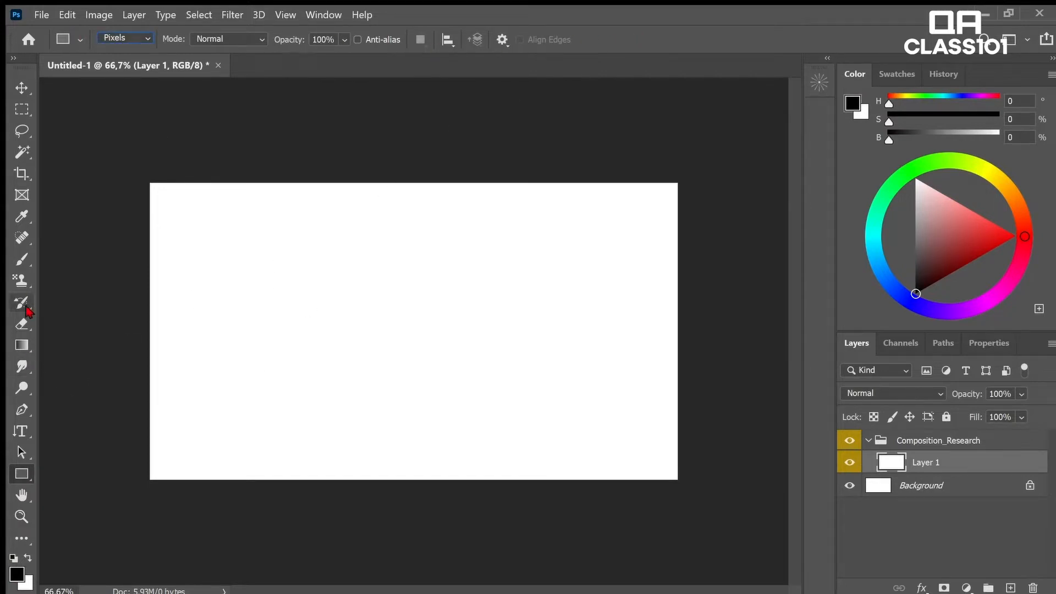
pyautogui.moveTo(22, 345); pyautogui.dragTo(97, 363)
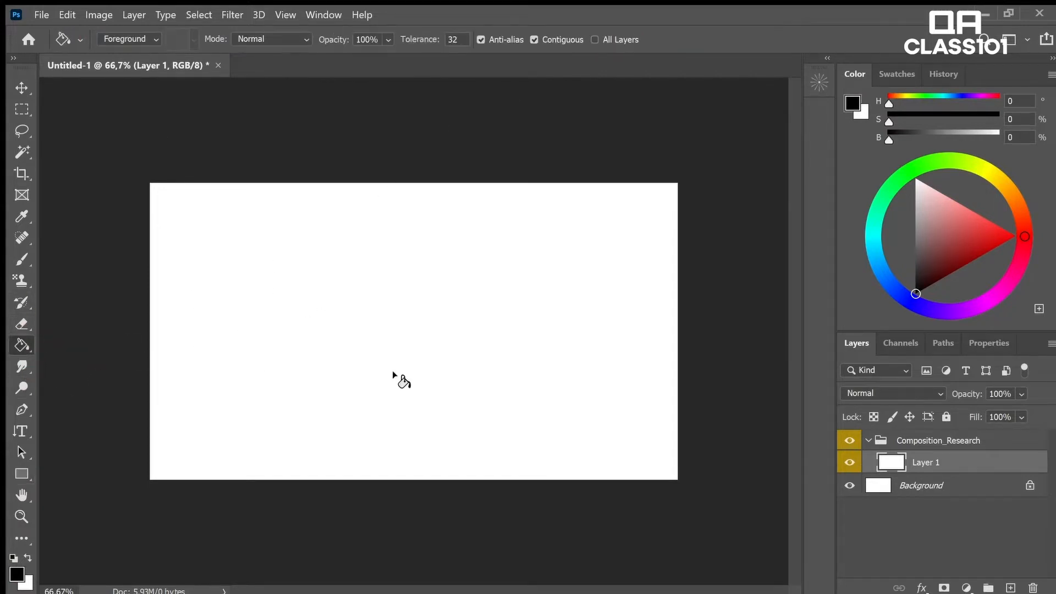
pyautogui.click(438, 400)
# - Scale the black fill down to a small frame near the canvas's upper left and duplicate it into a column of four
pyautogui.hotkey('ctrl', 't')
pyautogui.moveTo(677, 480); pyautogui.dragTo(269, 238)
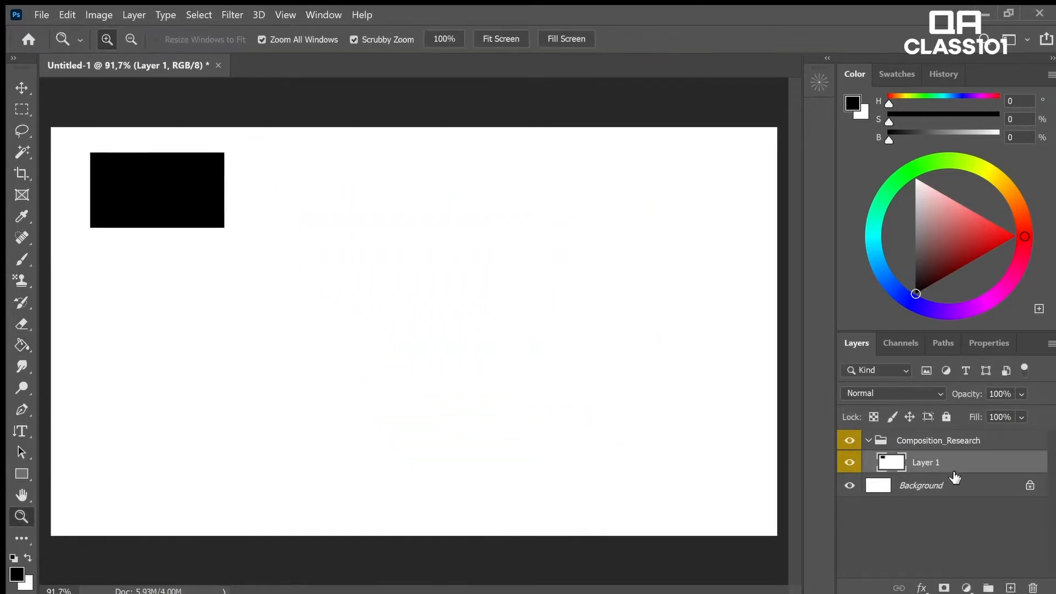
pyautogui.press('v')
pyautogui.moveTo(358, 307); pyautogui.dragTo(336, 462)
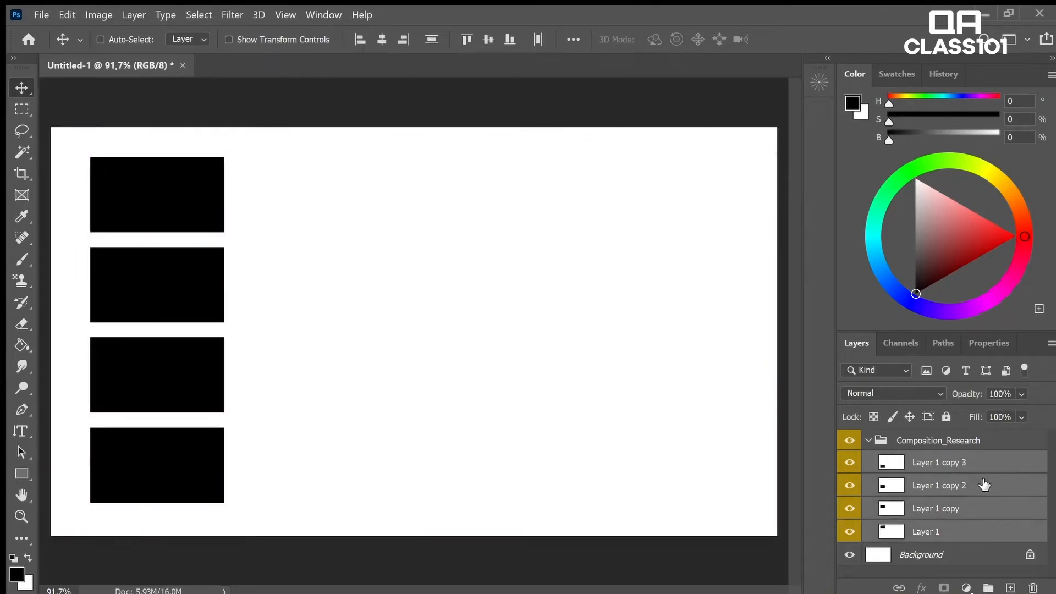
# - Duplicate the column of four black frames across the canvas into a four-by-four grid, and undo the last two edits
pyautogui.hotkey('ctrl', 'j')
pyautogui.moveTo(241, 484); pyautogui.dragTo(628, 506)
pyautogui.moveTo(669, 460); pyautogui.dragTo(675, 460)
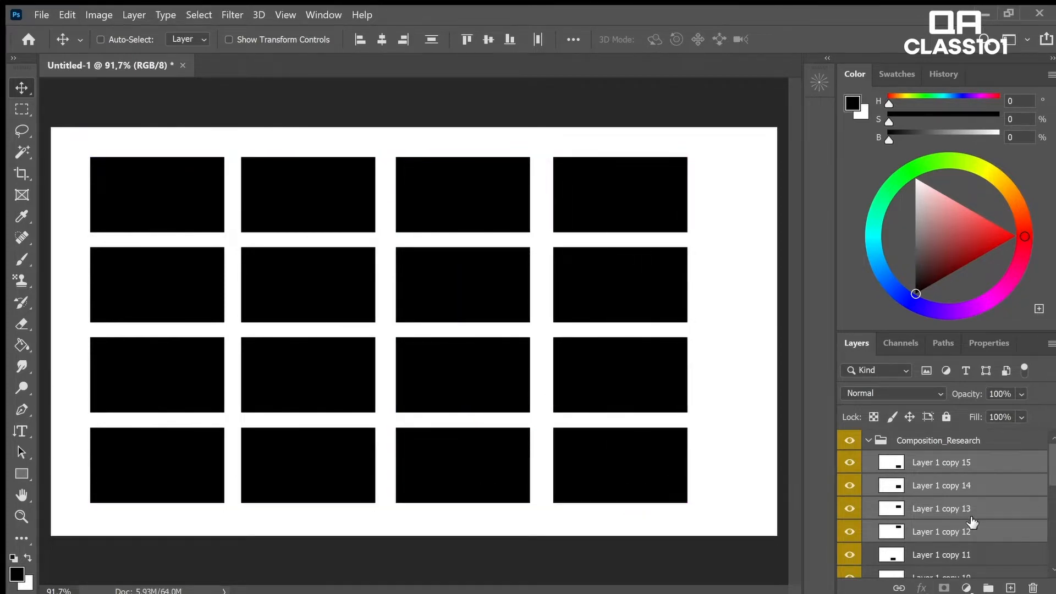
pyautogui.hotkey('ctrl', 'z')
pyautogui.hotkey('ctrl', 'z')
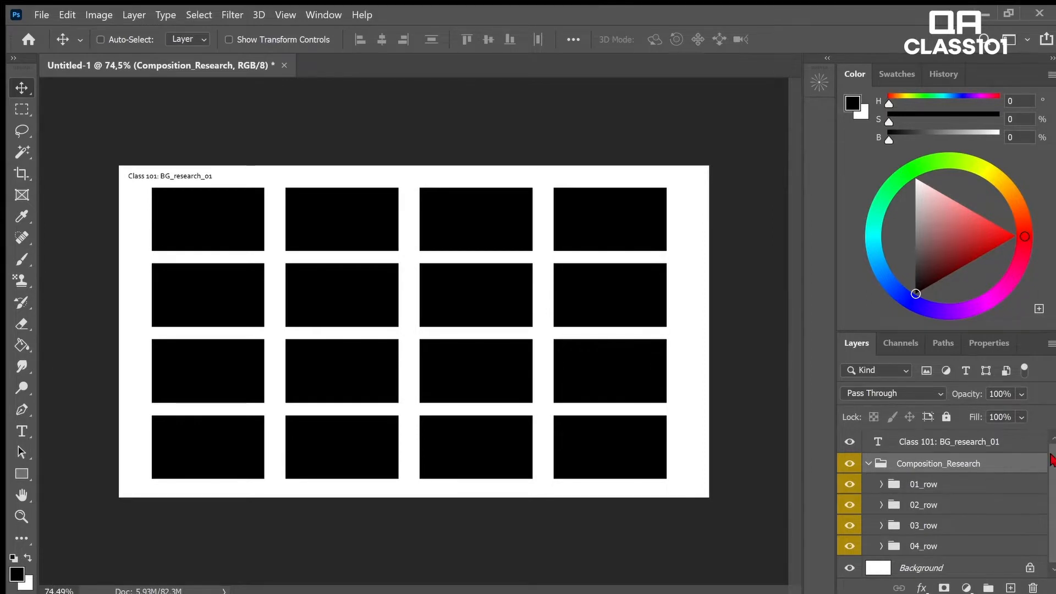
# - Examine the 01_row group by expanding its subgroups 01 and 02 and toggling the visibility of subgroup 01
pyautogui.click(882, 486)
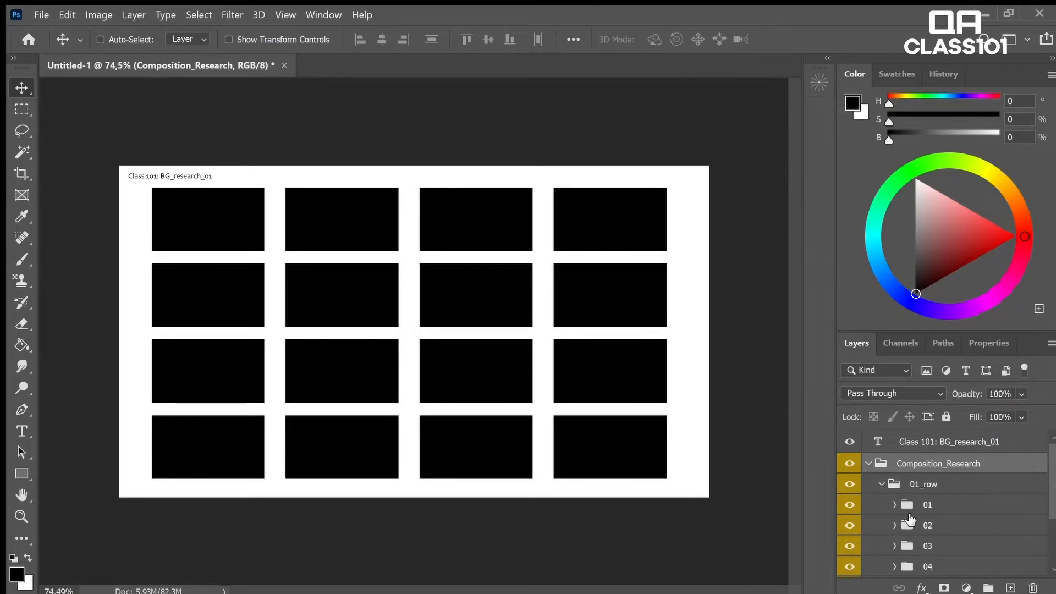
pyautogui.click(882, 483)
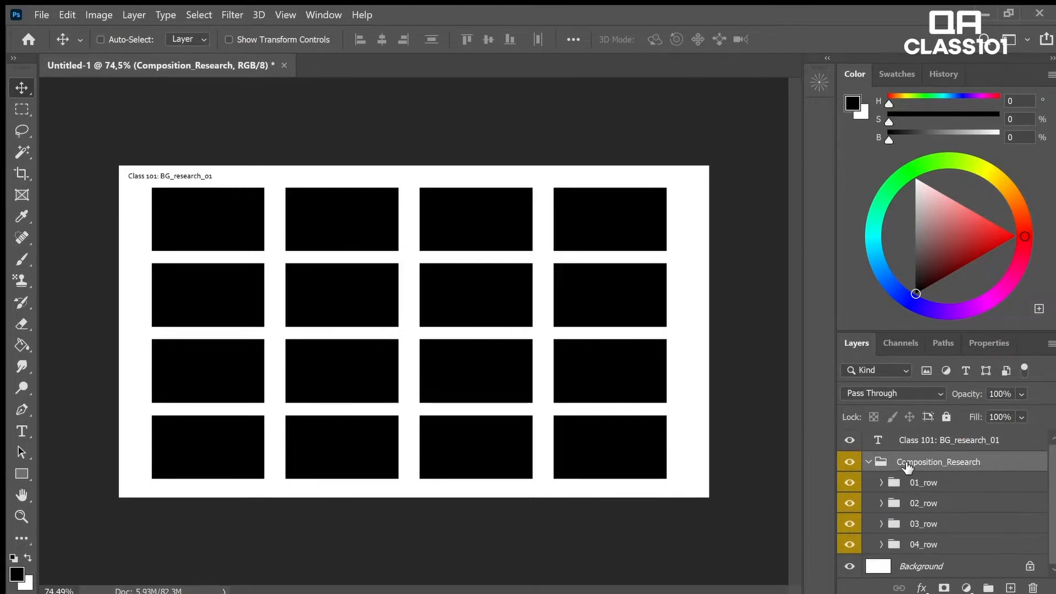
pyautogui.click(882, 483)
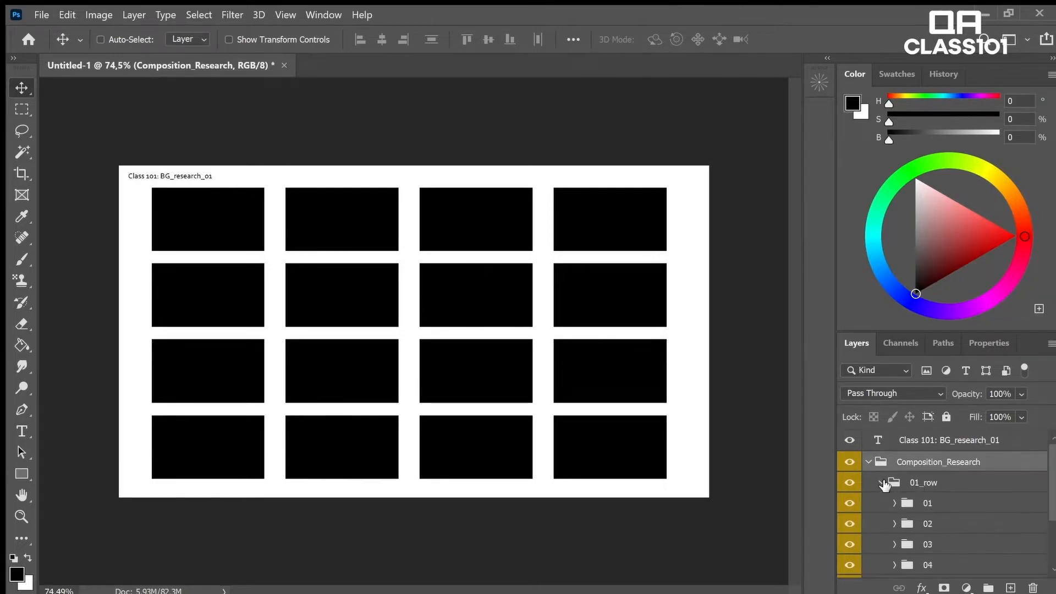
pyautogui.click(895, 503)
pyautogui.click(895, 546)
pyautogui.click(854, 503)
pyautogui.click(854, 504)
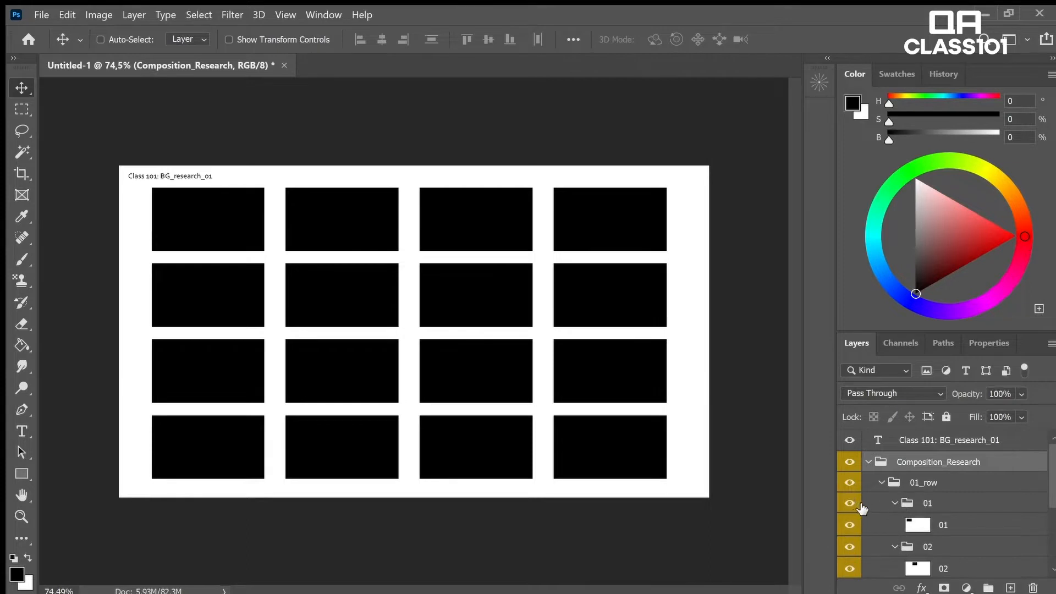
# - Collapse the 01 and 02 subgroups, the 01_row group and the whole Composition_Research group
pyautogui.click(895, 504)
pyautogui.click(895, 523)
pyautogui.click(881, 482)
pyautogui.click(869, 462)
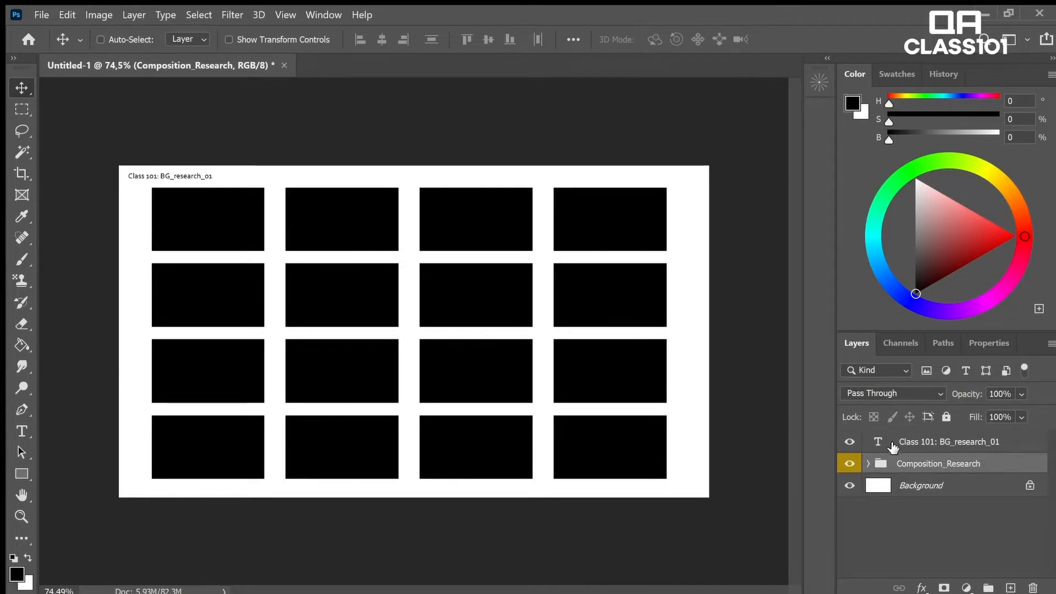
# - Duplicate the "Class 101: BG_research_01" title layer and place the copy near the canvas's upper-right corner
pyautogui.click(892, 447)
pyautogui.press('z')
pyautogui.moveTo(146, 160); pyautogui.dragTo(170, 172)
pyautogui.hotkey('ctrl', 'j')
pyautogui.press('v')
pyautogui.moveTo(407, 308); pyautogui.dragTo(739, 338)
pyautogui.moveTo(572, 266); pyautogui.dragTo(681, 278)
pyautogui.press('z')
pyautogui.moveTo(701, 136); pyautogui.dragTo(701, 184)
pyautogui.press('v')
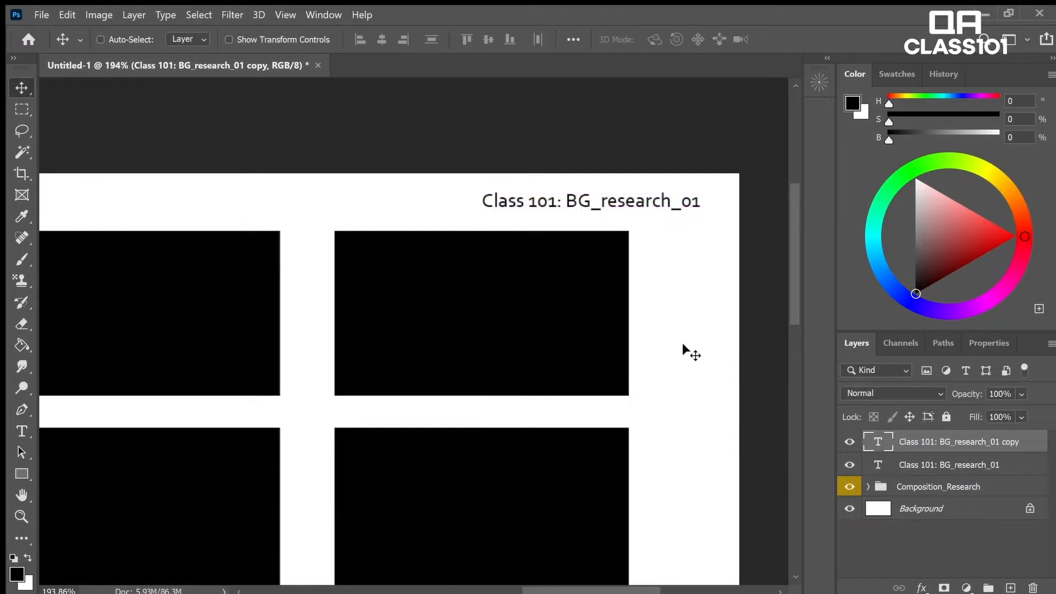
# - Replace the copied title's text with a "By" credit line giving the author's full name, and right-align it
pyautogui.press('t')
pyautogui.moveTo(483, 203); pyautogui.dragTo(732, 224)
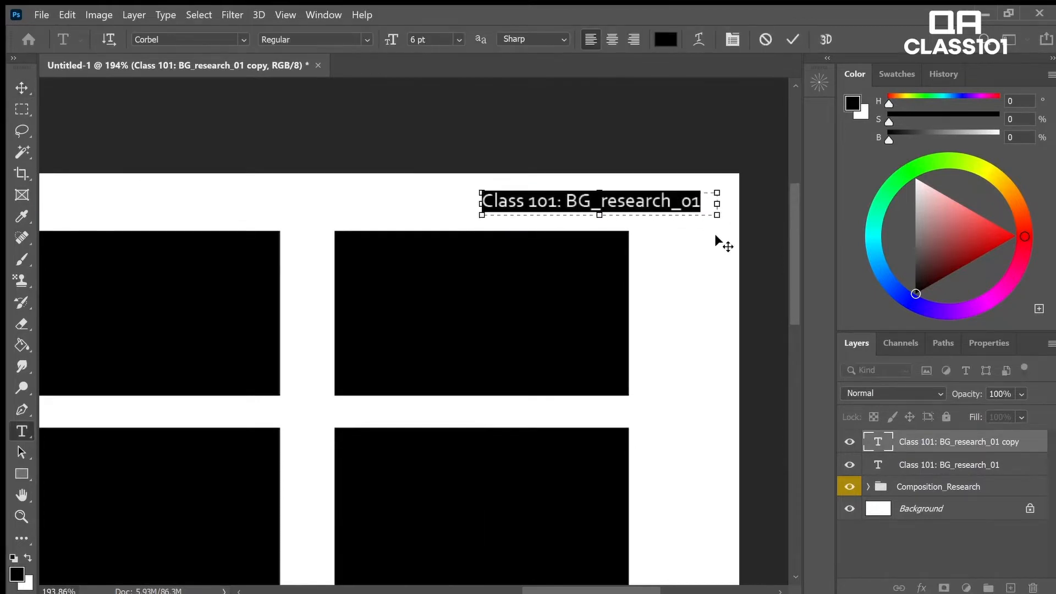
pyautogui.write('By Juan Pablo Machado')
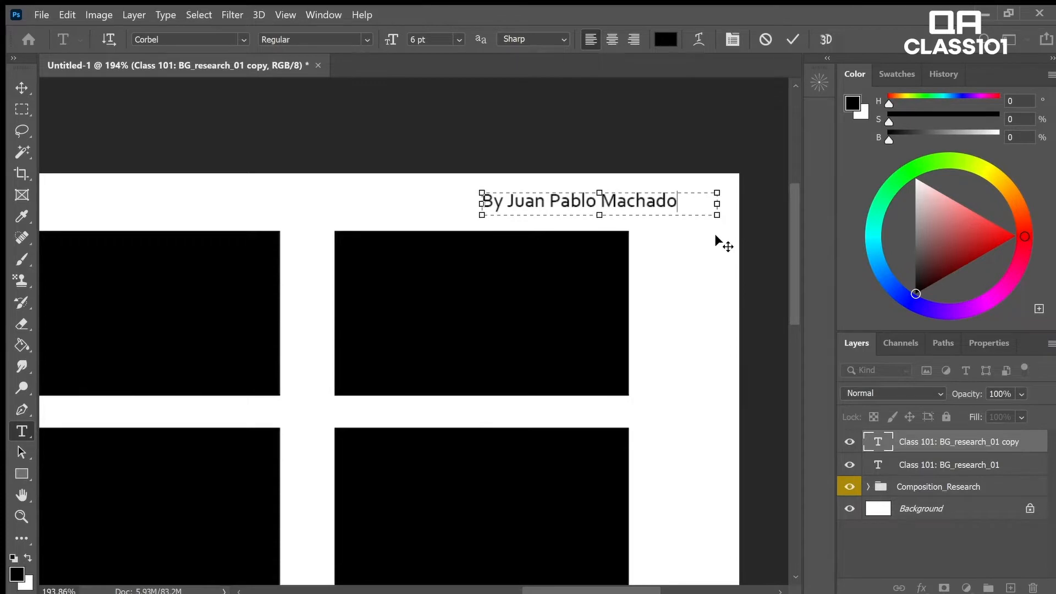
pyautogui.hotkey('ctrl', 'a')
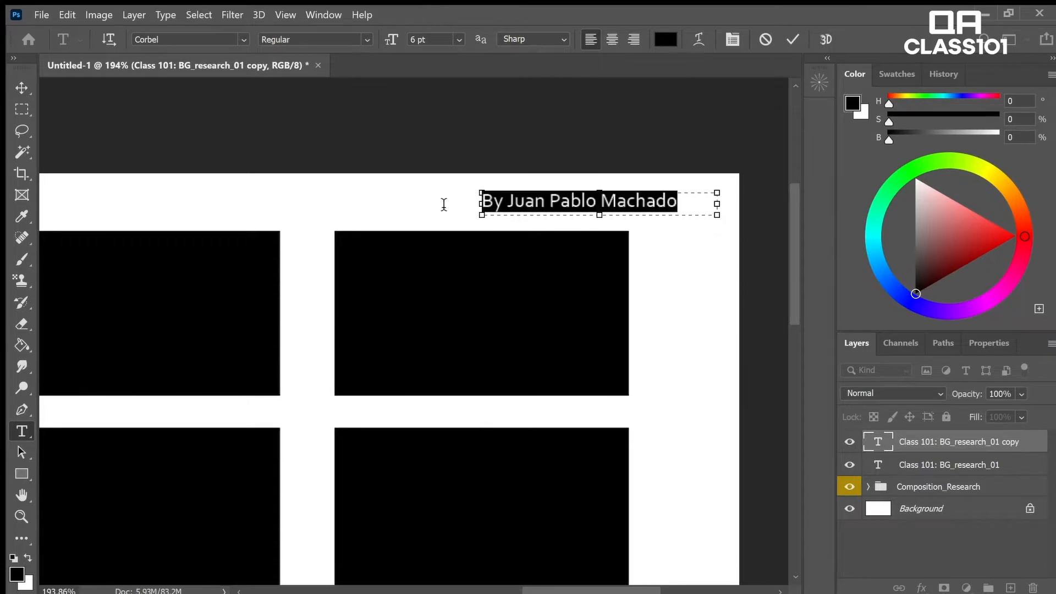
pyautogui.click(634, 39)
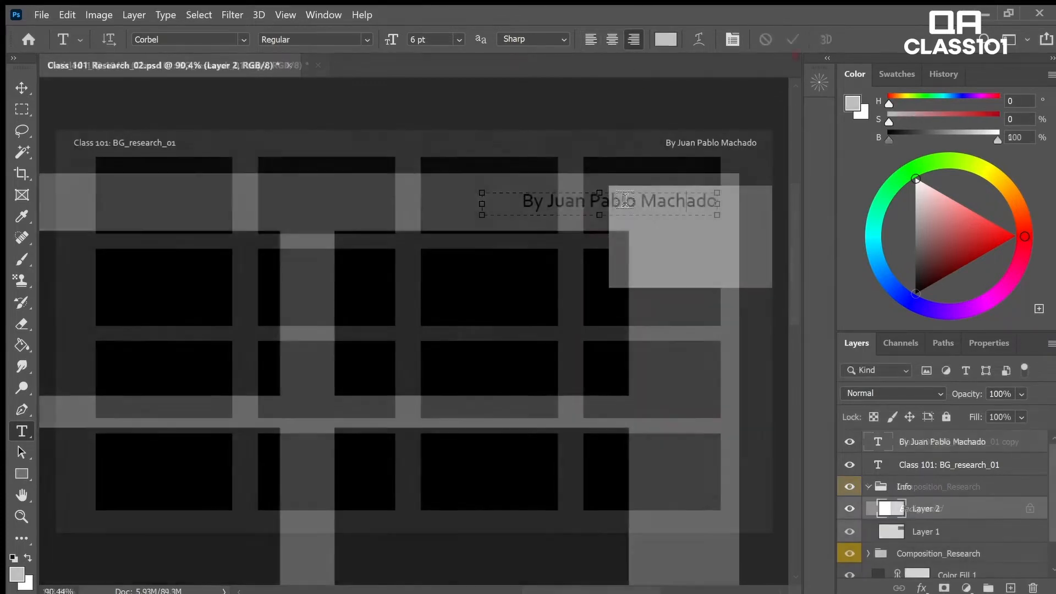
# - Add a left-aligned "INFO:" text heading at the top of the grey info panel
pyautogui.moveTo(620, 195); pyautogui.dragTo(696, 212)
pyautogui.press('BackSpace')
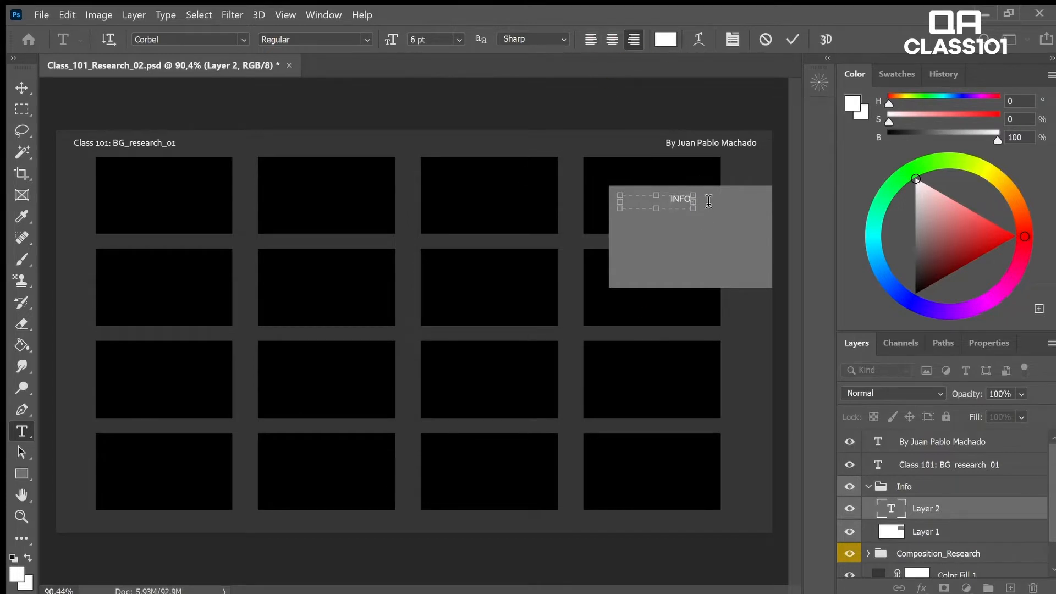
pyautogui.click(591, 39)
pyautogui.click(733, 182)
# - Add notes under INFO: Who: Hiking Girl; Where: The French Mountains (Alps); When: Morning / Sunrise / Afternoon; What (is the HG doing): camping; How: amusingly
pyautogui.moveTo(659, 247); pyautogui.dragTo(766, 274)
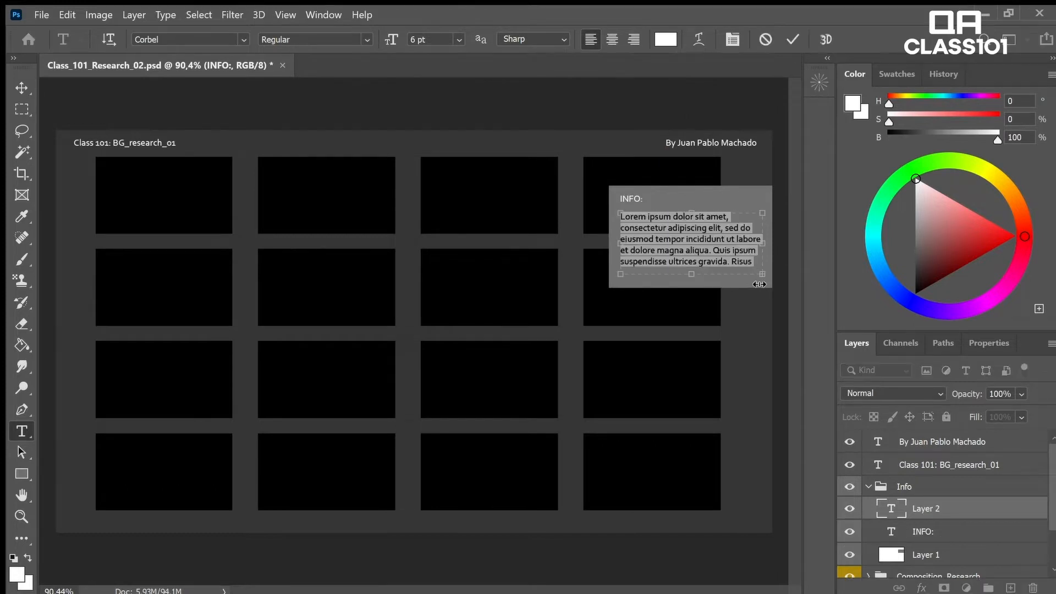
pyautogui.press('BackSpace')
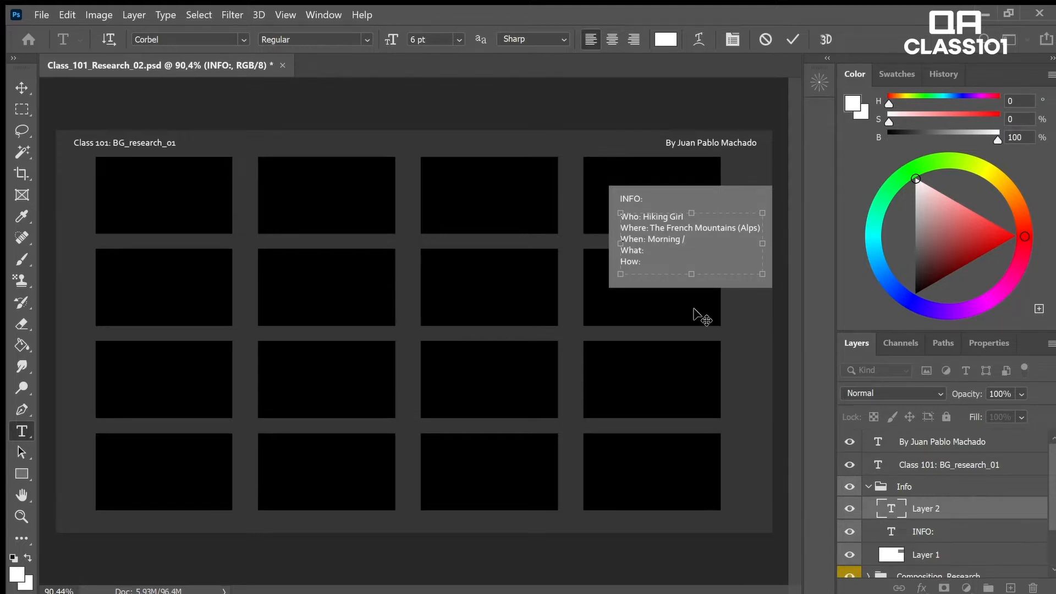
pyautogui.write('Beginin')
pyautogui.write('Afternoon')
pyautogui.write('doing)')
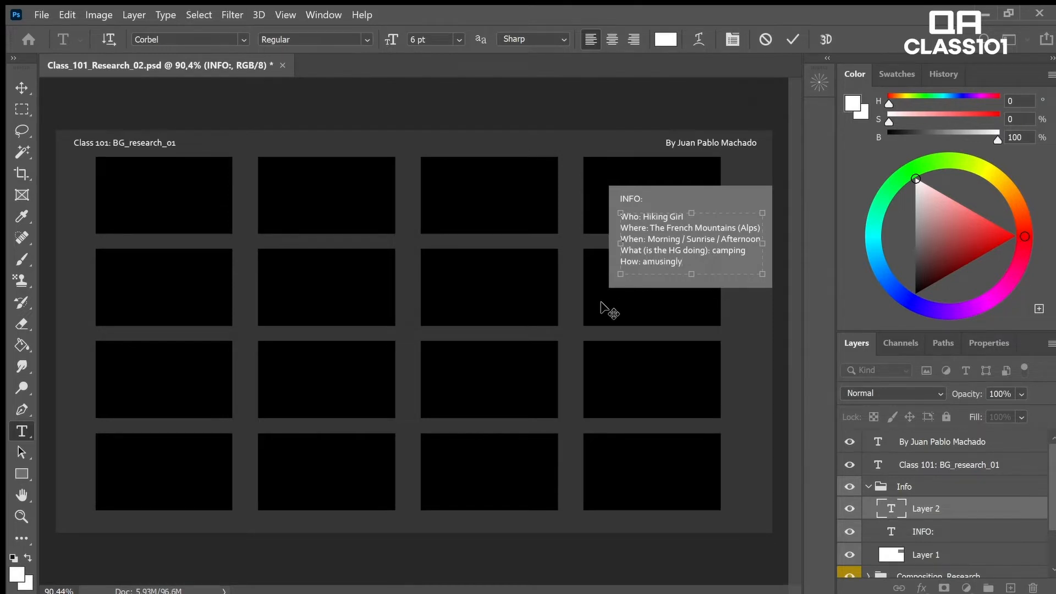
pyautogui.hotkey('ctrl', 'Return')
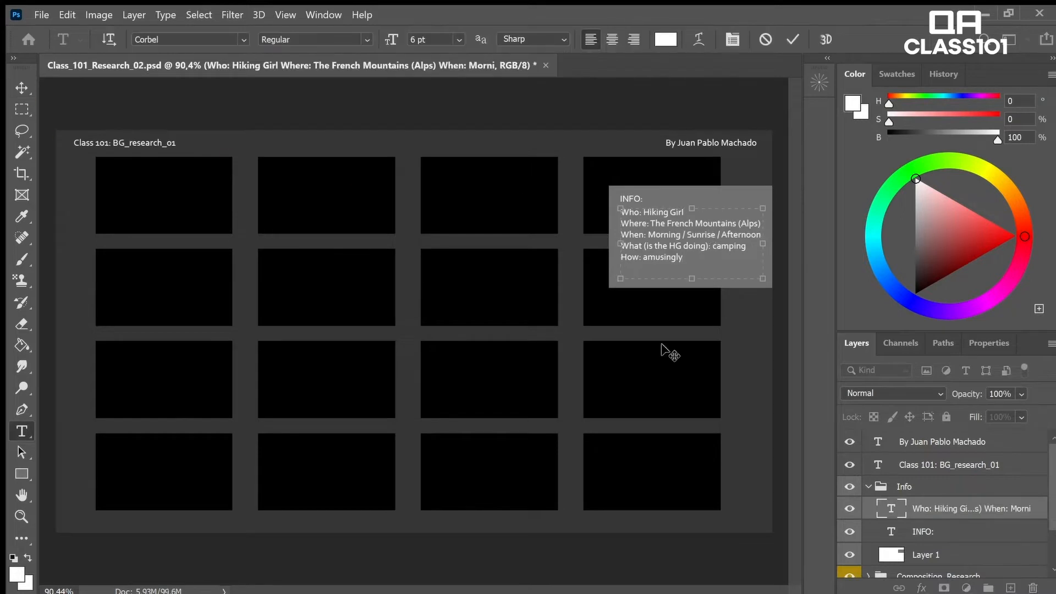
# - Add a last line "Mood (scene): Happy/ funny" to the info notes
pyautogui.press('Return')
pyautogui.write('Mood (scene): Happy')
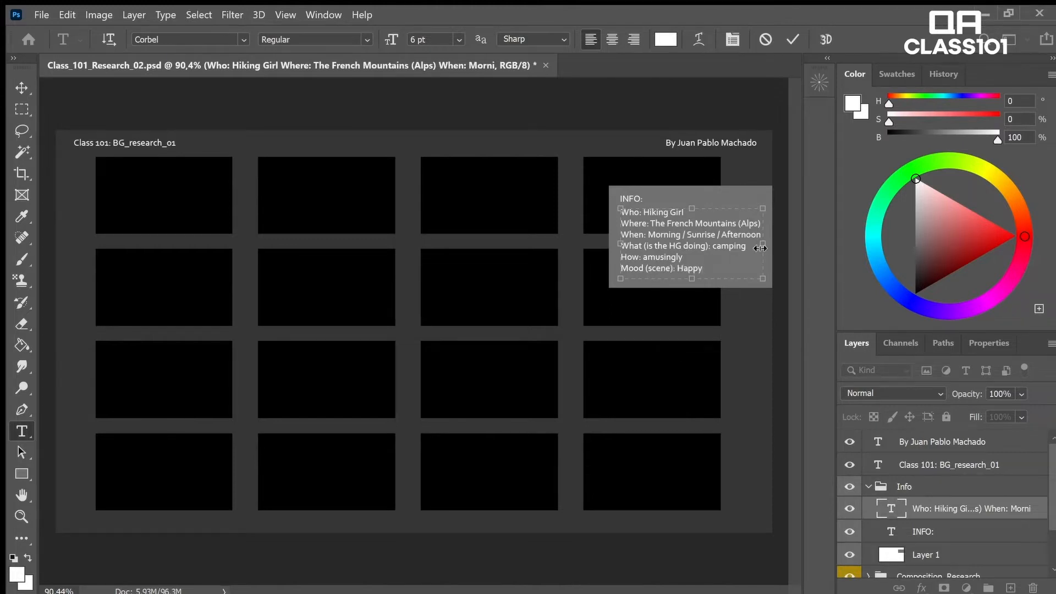
pyautogui.write('/ funny')
pyautogui.press('BackSpace')
pyautogui.write('ny')
# - Reduce the font size of all the notes below the INFO: heading
pyautogui.moveTo(734, 271); pyautogui.dragTo(620, 209)
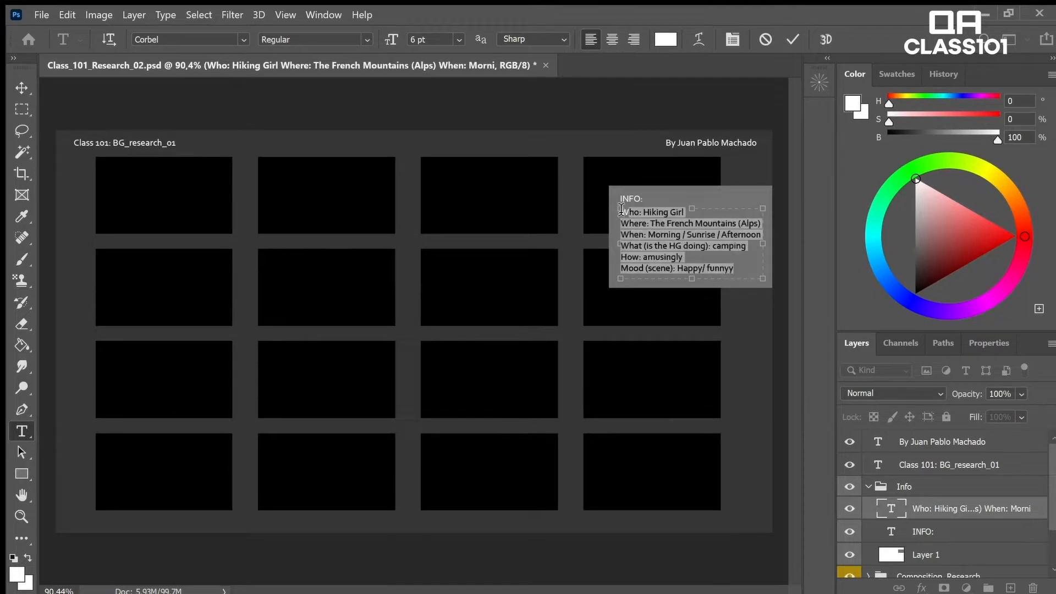
pyautogui.click(447, 44)
pyautogui.write('4')
pyautogui.press('Return')
pyautogui.click(742, 276)
pyautogui.moveTo(742, 277); pyautogui.dragTo(578, 206)
pyautogui.click(415, 36)
pyautogui.write('4')
pyautogui.press('Return')
pyautogui.click(738, 271)
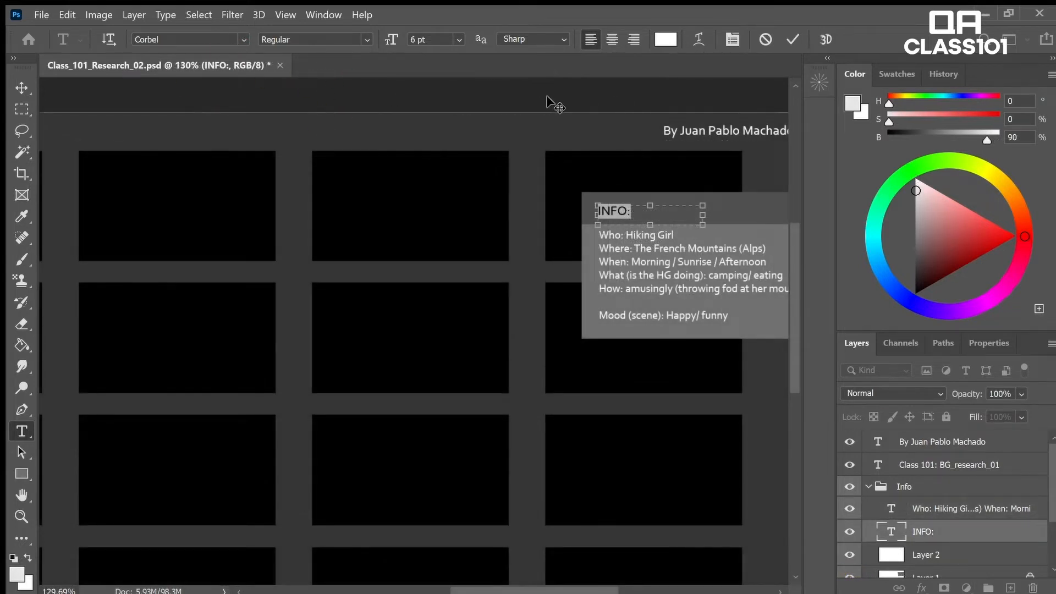
# - Paint a thin light vertical line along the left edge of the info notes on Layer 2 with a 6 px brush
pyautogui.click(968, 531)
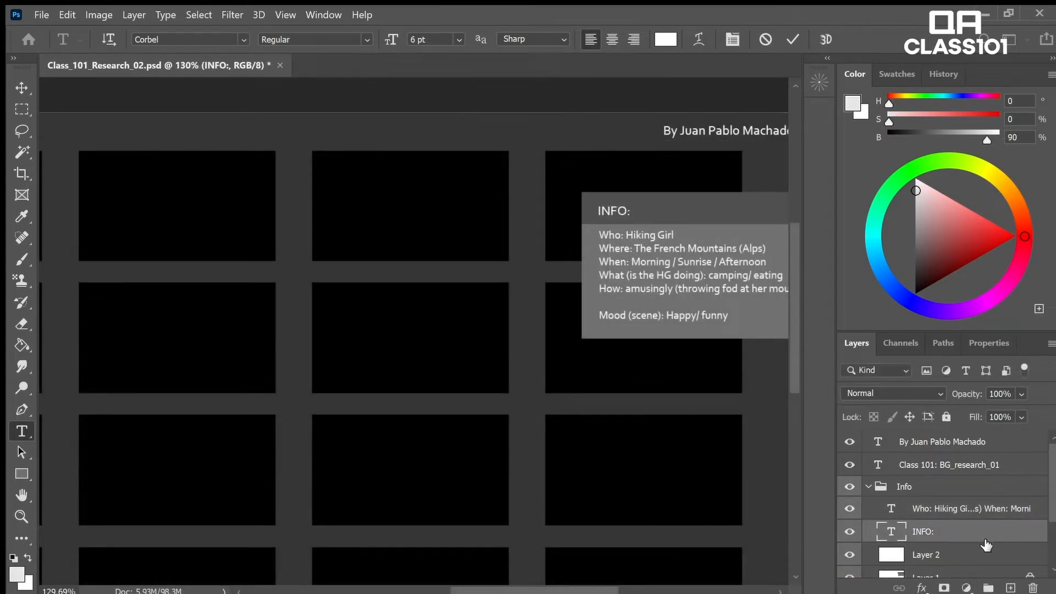
pyautogui.click(990, 557)
pyautogui.press('b')
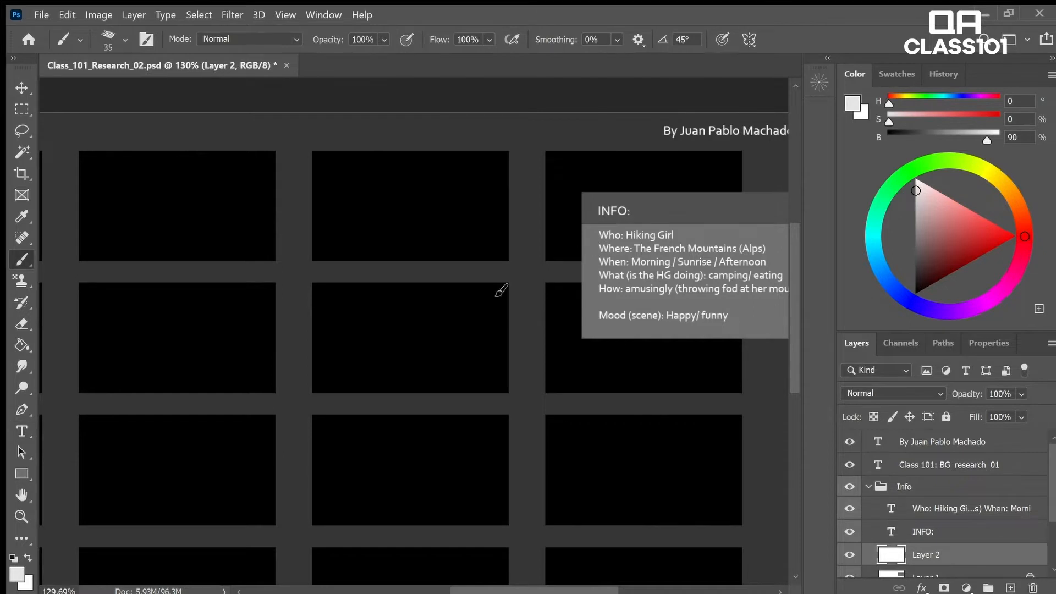
pyautogui.moveTo(594, 230); pyautogui.dragTo(594, 312)
pyautogui.hotkey('ctrl', 'z')
pyautogui.press('[')
pyautogui.press('[')
pyautogui.press('[')
pyautogui.press('[')
pyautogui.press('[')
pyautogui.press('[')
pyautogui.press('[')
pyautogui.press('[')
pyautogui.press('[')
pyautogui.moveTo(594, 230); pyautogui.dragTo(594, 314)
pyautogui.press('z')
pyautogui.moveTo(759, 315); pyautogui.dragTo(747, 358)
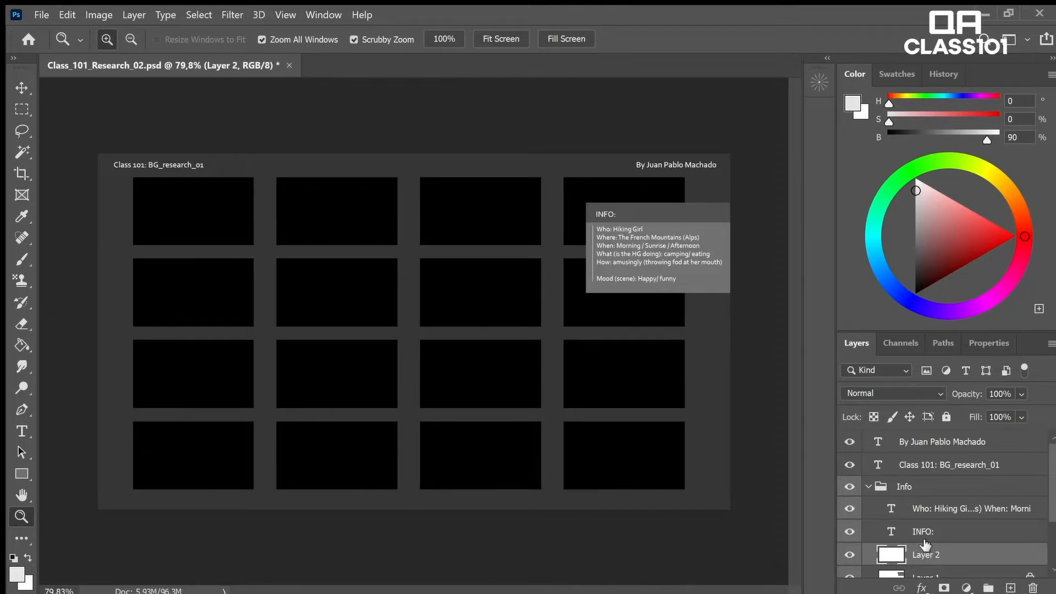
# - Collapse the Info group, then select the Composition_Research group and save the document
pyautogui.click(872, 486)
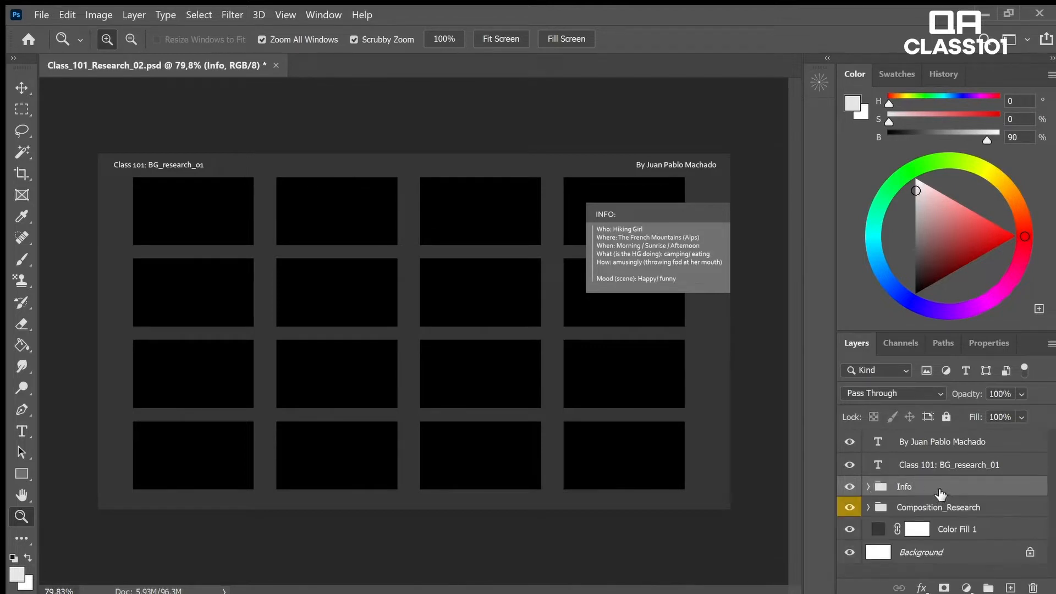
pyautogui.moveTo(668, 351); pyautogui.dragTo(693, 356)
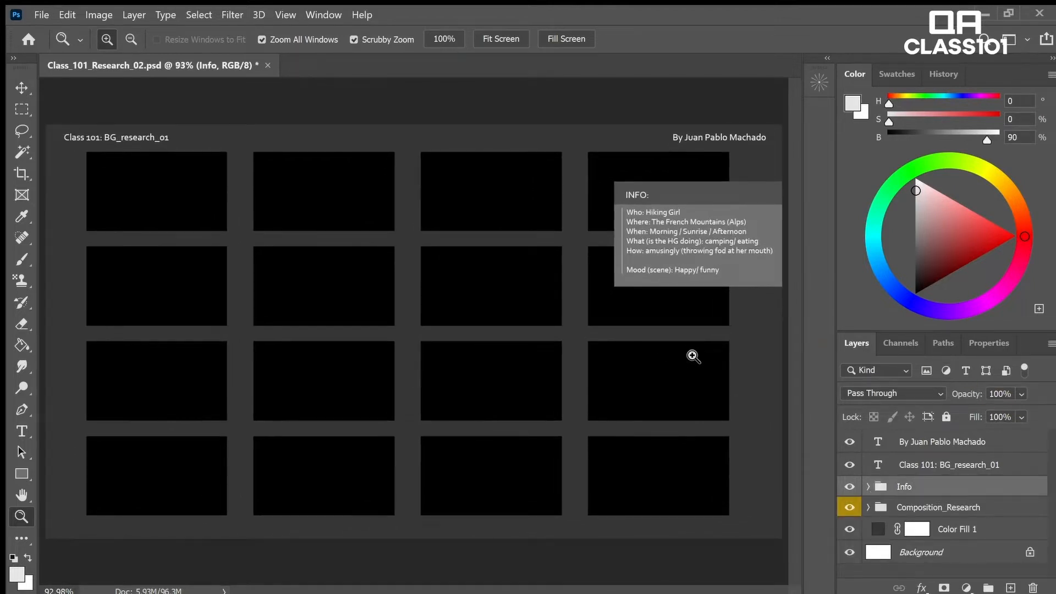
pyautogui.click(1001, 509)
pyautogui.hotkey('ctrl', 's')
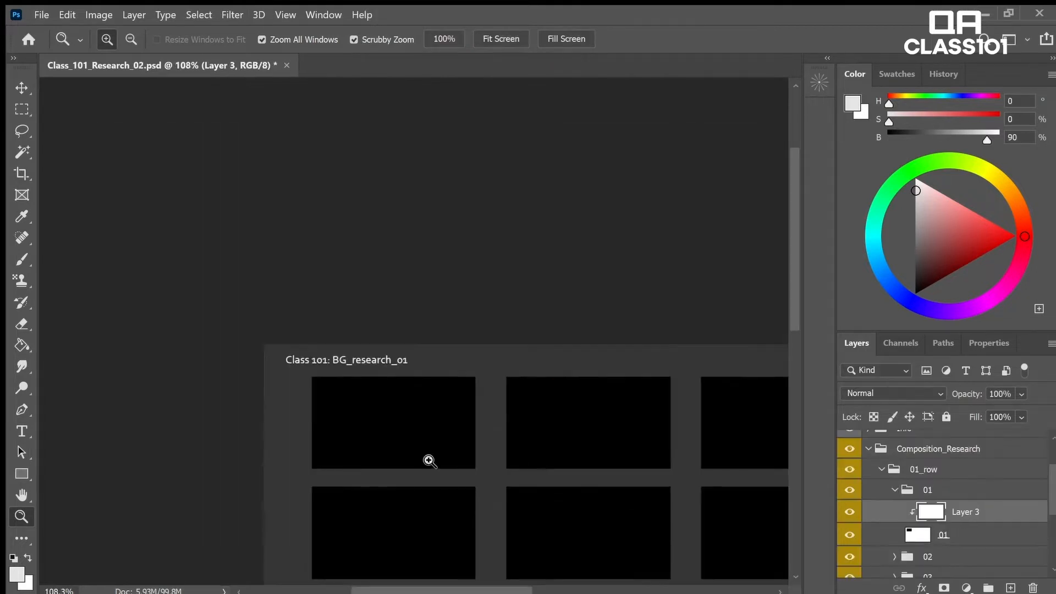
# - Fill the first thumbnail with light grey at 79% brightness by drawing a rectangle on the clipped Layer 3
pyautogui.moveTo(430, 460); pyautogui.dragTo(434, 467)
pyautogui.press('b')
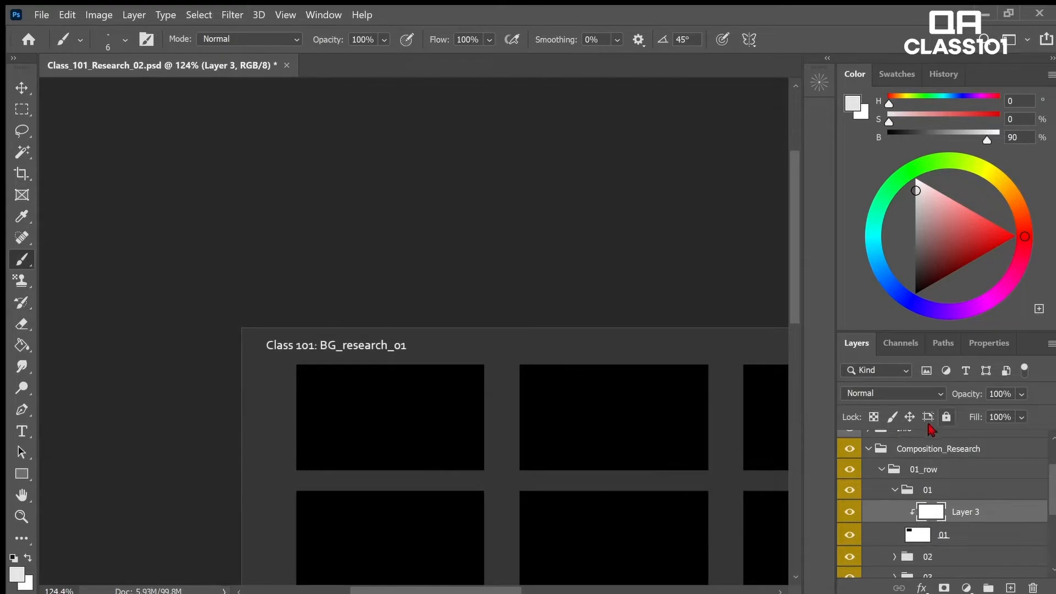
pyautogui.moveTo(917, 283)
pyautogui.mouseDown()
pyautogui.moveTo(896, 263)
pyautogui.moveTo(915, 202)
pyautogui.mouseUp()
pyautogui.press('u')
pyautogui.moveTo(279, 359); pyautogui.dragTo(523, 518)
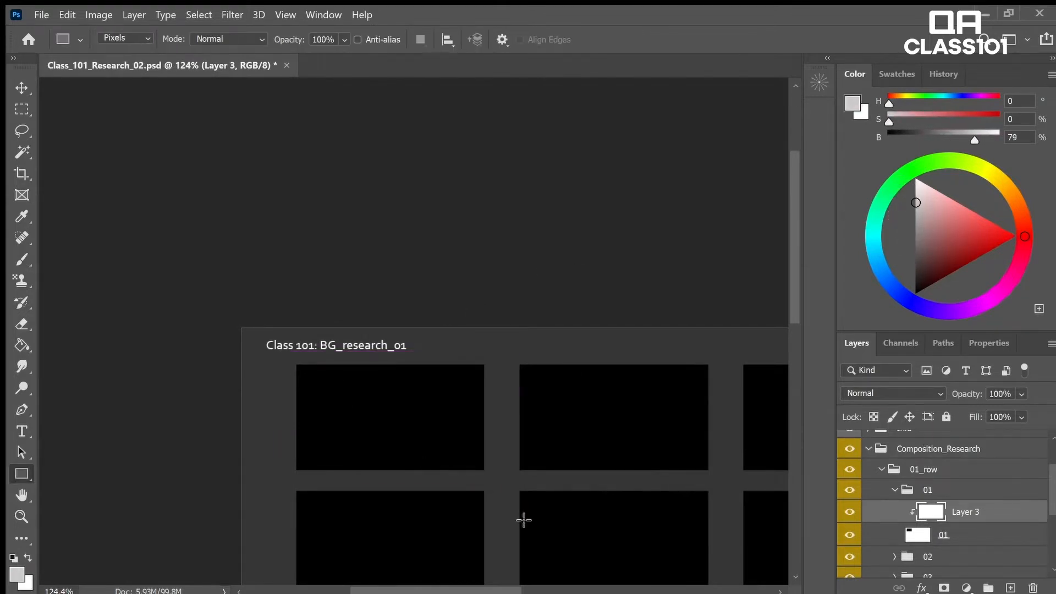
# - Add a new layer above Layer 3 and clip it to the first thumbnail frame
pyautogui.press('b')
pyautogui.click(1010, 586)
pyautogui.keyDown('alt'); pyautogui.click(1007, 523); pyautogui.keyUp('alt')
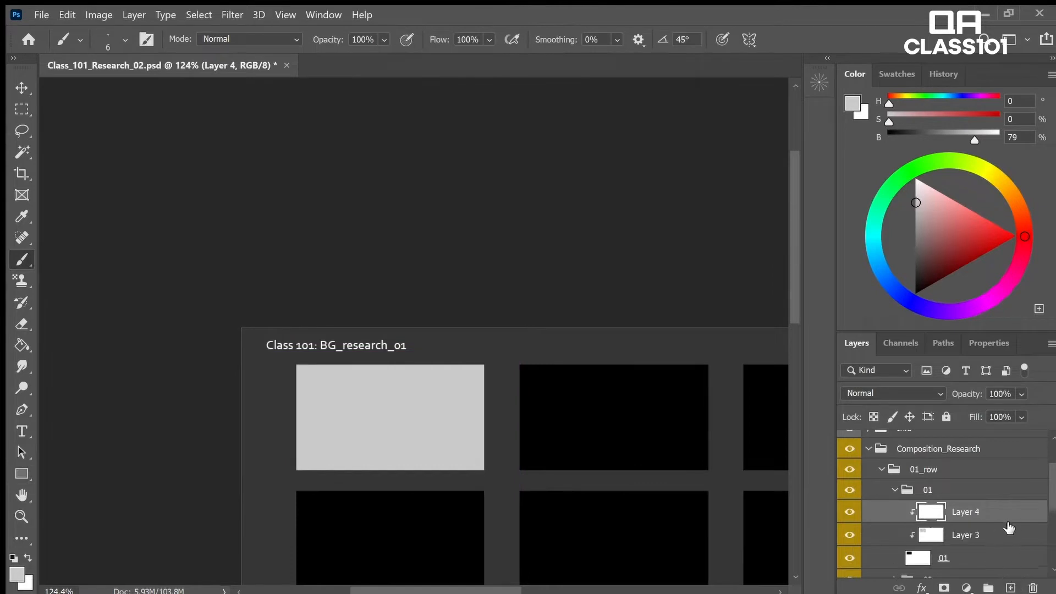
# - Paint a dark grey rolling foreground hill at 38% brightness along the bottom of the first thumbnail with a 26 px brush
pyautogui.moveTo(917, 225); pyautogui.dragTo(916, 248)
pyautogui.press(']')
pyautogui.press(']')
pyautogui.press(']')
pyautogui.press(']')
pyautogui.press(']')
pyautogui.press(']')
pyautogui.press(']')
pyautogui.moveTo(367, 456)
pyautogui.mouseDown()
pyautogui.moveTo(319, 463)
pyautogui.moveTo(496, 437)
pyautogui.moveTo(501, 470)
pyautogui.mouseUp()
pyautogui.press('z')
pyautogui.moveTo(544, 440); pyautogui.dragTo(517, 431)
pyautogui.moveTo(195, 209); pyautogui.dragTo(231, 242)
pyautogui.press('b')
pyautogui.moveTo(128, 281)
pyautogui.mouseDown()
pyautogui.moveTo(187, 290)
pyautogui.moveTo(217, 279)
pyautogui.moveTo(401, 279)
pyautogui.mouseUp()
pyautogui.moveTo(187, 290)
pyautogui.mouseDown()
pyautogui.moveTo(365, 255)
pyautogui.moveTo(296, 263)
pyautogui.mouseUp()
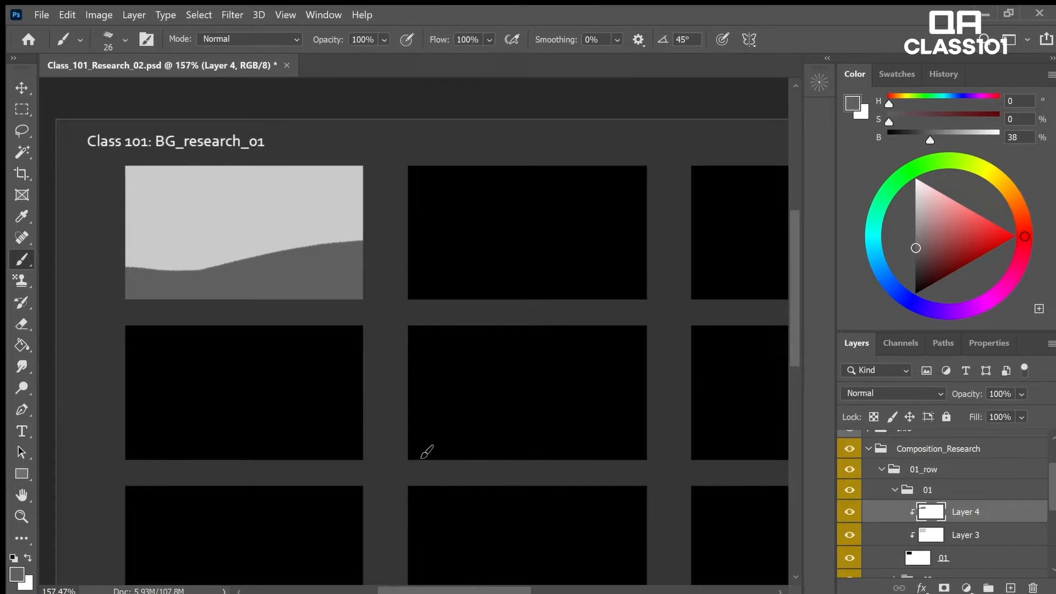
# - Add a layer between Layer 3 and Layer 4 and paint a mid-grey mountain range at 62% brightness behind the hill
pyautogui.click(963, 534)
pyautogui.click(1010, 587)
pyautogui.moveTo(917, 245); pyautogui.dragTo(908, 215)
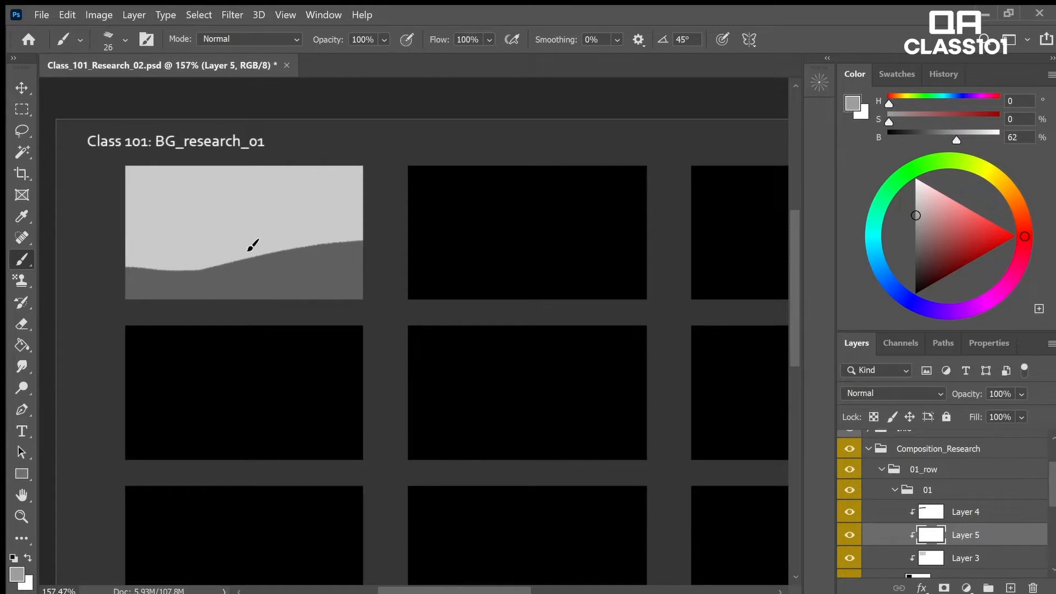
pyautogui.moveTo(146, 208)
pyautogui.mouseDown()
pyautogui.moveTo(168, 196)
pyautogui.moveTo(229, 217)
pyautogui.moveTo(306, 205)
pyautogui.mouseUp()
pyautogui.moveTo(213, 214); pyautogui.dragTo(231, 209)
pyautogui.click(415, 439)
pyautogui.moveTo(203, 207)
pyautogui.mouseDown()
pyautogui.moveTo(173, 222)
pyautogui.moveTo(171, 196)
pyautogui.moveTo(266, 229)
pyautogui.moveTo(163, 249)
pyautogui.moveTo(318, 264)
pyautogui.moveTo(355, 248)
pyautogui.moveTo(351, 212)
pyautogui.moveTo(302, 213)
pyautogui.moveTo(335, 220)
pyautogui.mouseUp()
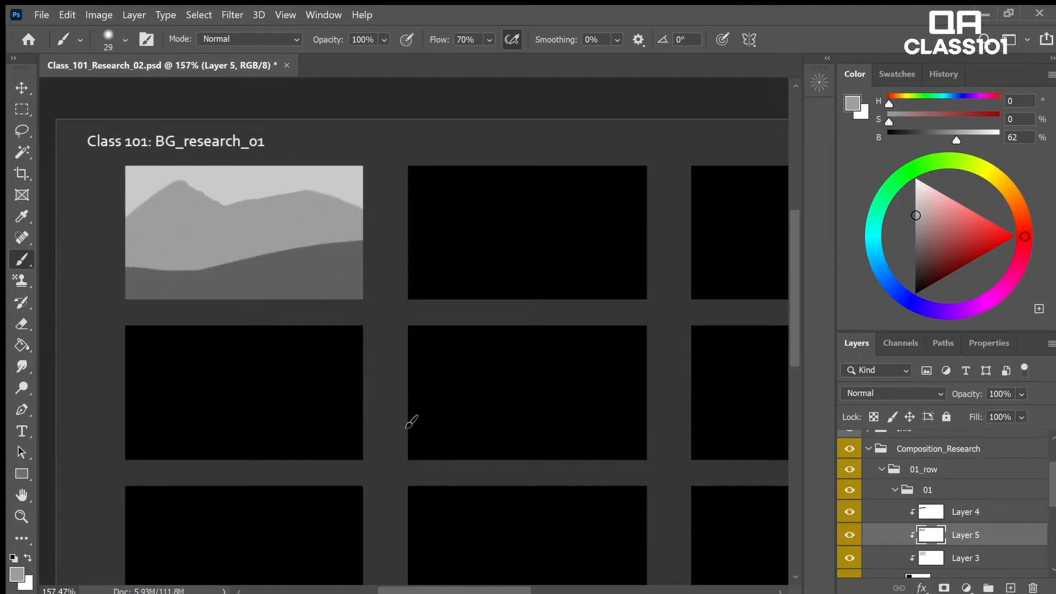
# - Refine the mountain range's skyline in the first thumbnail with a 30 px eraser
pyautogui.press('e')
pyautogui.moveTo(220, 206)
pyautogui.mouseDown()
pyautogui.moveTo(292, 197)
pyautogui.moveTo(363, 210)
pyautogui.mouseUp()
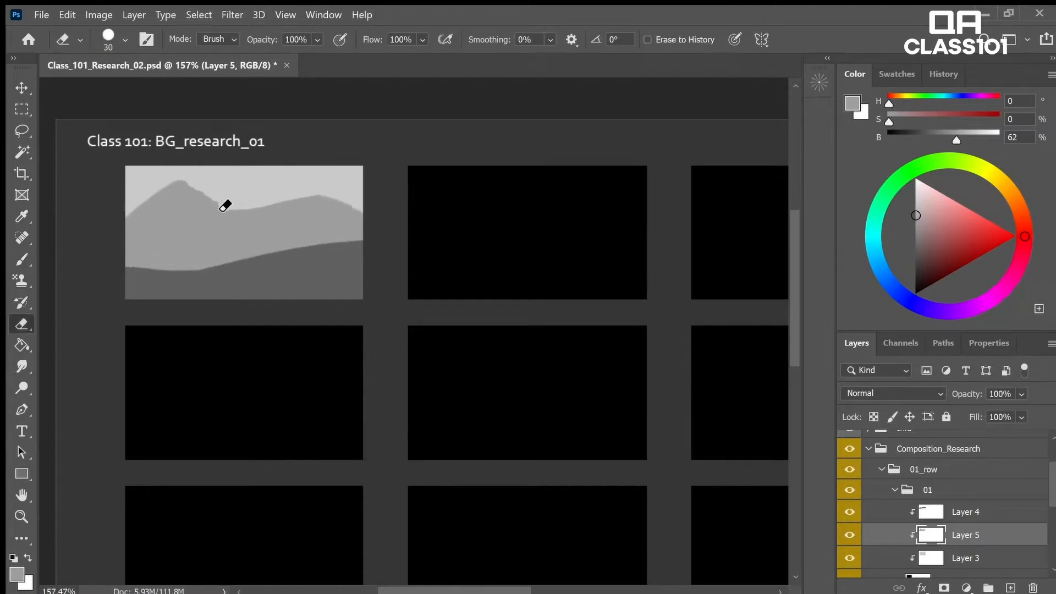
pyautogui.moveTo(231, 203); pyautogui.dragTo(101, 229)
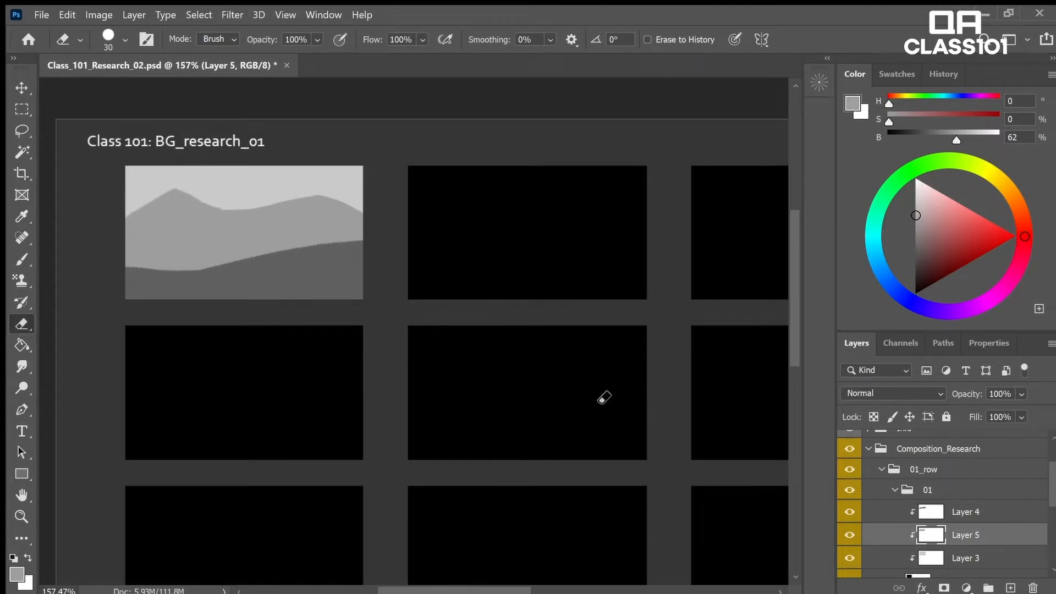
pyautogui.press('b')
pyautogui.moveTo(232, 219); pyautogui.dragTo(318, 222)
pyautogui.hotkey('ctrl', 'z')
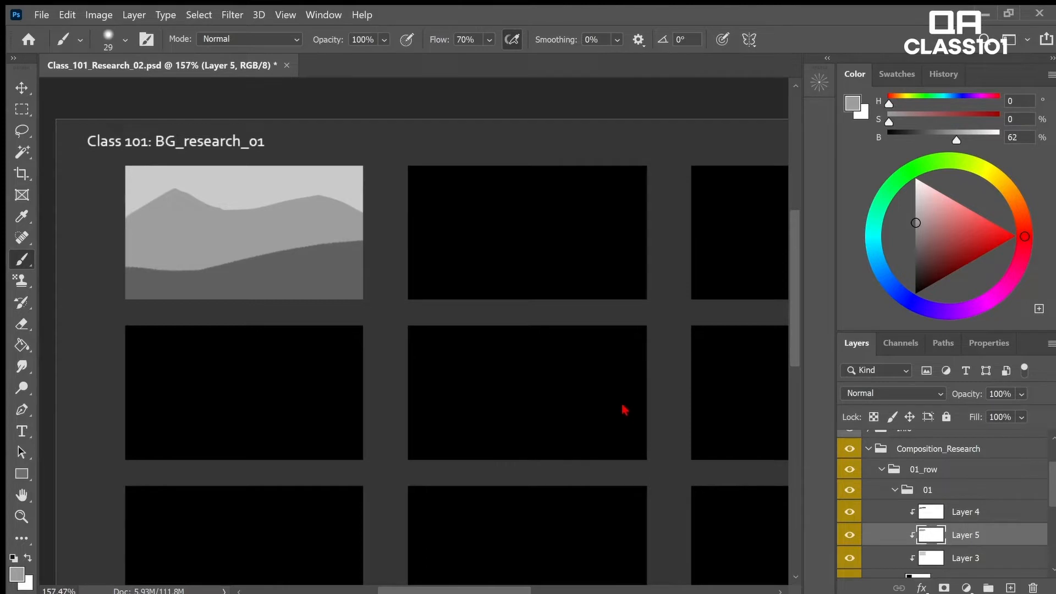
pyautogui.click(540, 381)
pyautogui.moveTo(273, 185)
pyautogui.mouseDown()
pyautogui.moveTo(332, 196)
pyautogui.moveTo(345, 176)
pyautogui.moveTo(352, 182)
pyautogui.mouseUp()
pyautogui.hotkey('ctrl', 'z')
# - Turn on pen pressure for brush size, test it over the thumbnail's sky and undo the test strokes
pyautogui.click(721, 39)
pyautogui.moveTo(360, 175); pyautogui.dragTo(354, 193)
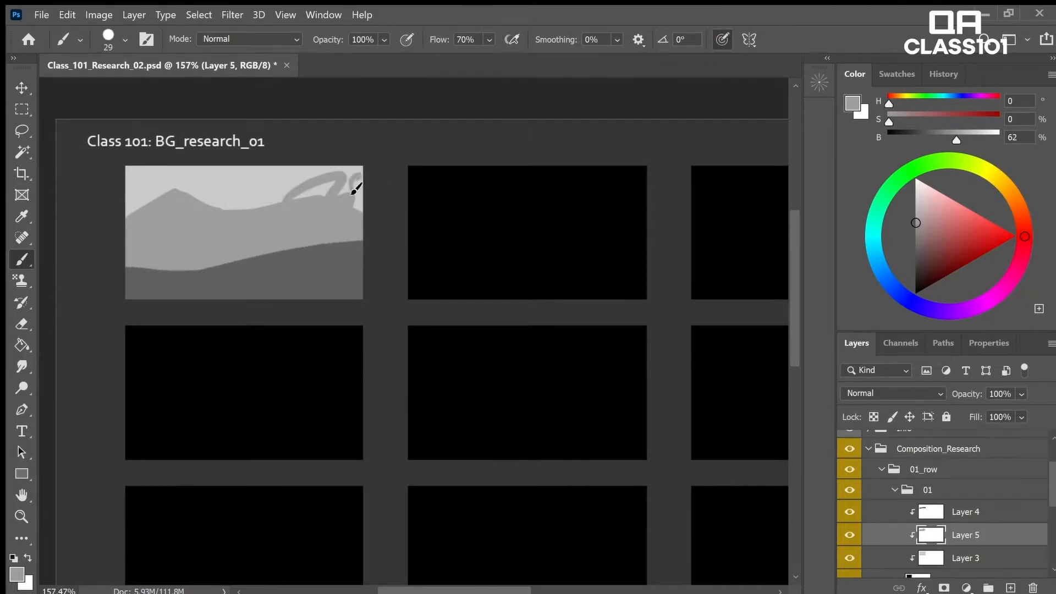
pyautogui.hotkey('ctrl', 'z')
pyautogui.hotkey('ctrl', 'z')
pyautogui.hotkey('ctrl', 'z')
# - Outline part of the left mountain in the first thumbnail with the Lasso tool
pyautogui.press('l')
pyautogui.moveTo(217, 210)
pyautogui.mouseDown()
pyautogui.moveTo(363, 215)
pyautogui.moveTo(124, 226)
pyautogui.moveTo(169, 206)
pyautogui.moveTo(189, 213)
pyautogui.mouseUp()
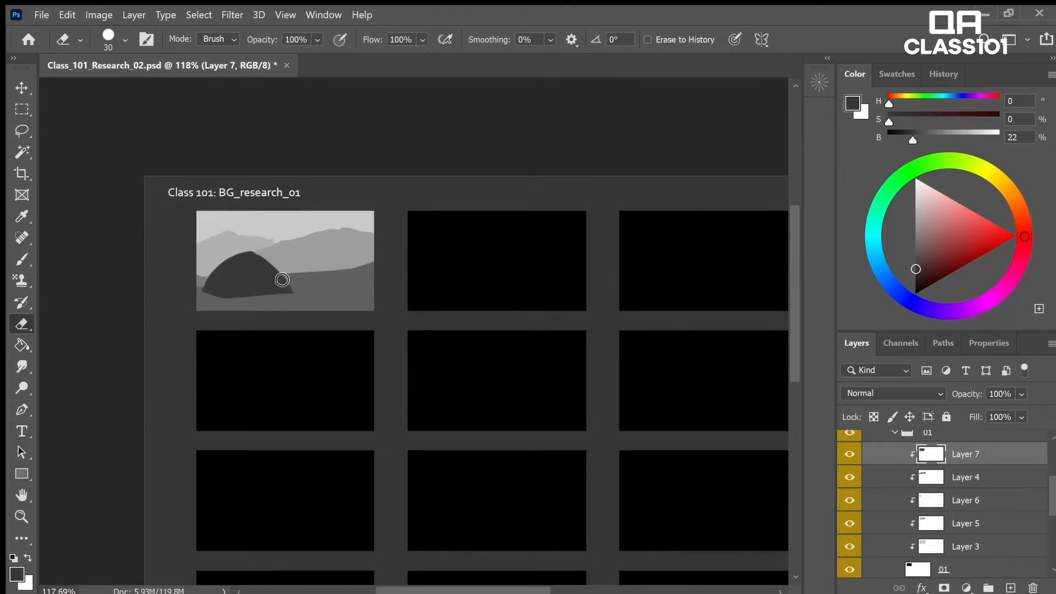
# - Lock Layer 7's transparent pixels and paint a darker entrance on the tent with a grey at 15% brightness
pyautogui.click(916, 276)
pyautogui.click(873, 416)
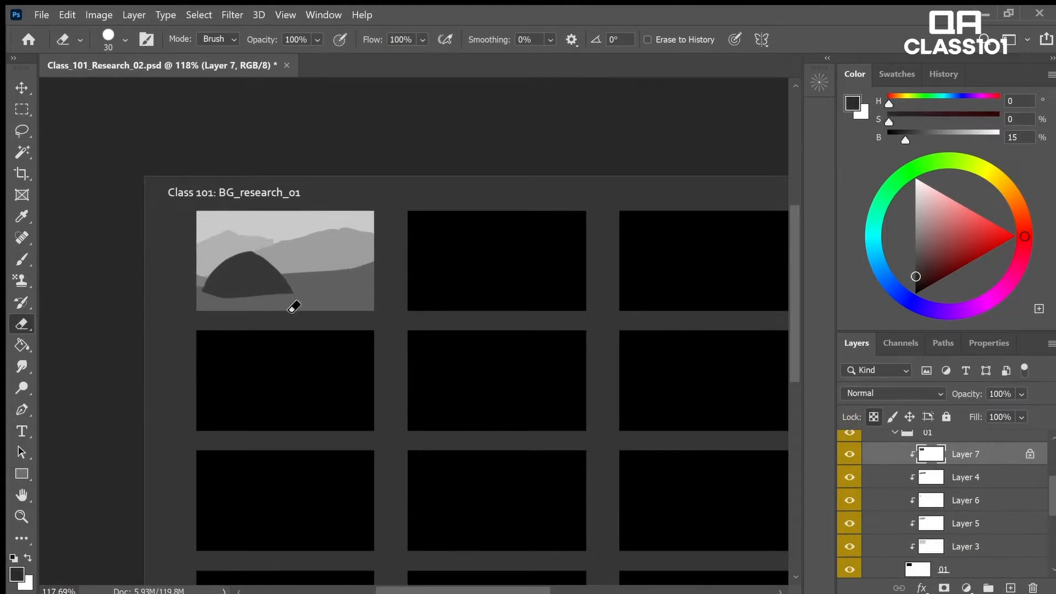
pyautogui.press('b')
pyautogui.moveTo(254, 295)
pyautogui.mouseDown()
pyautogui.moveTo(266, 283)
pyautogui.moveTo(243, 305)
pyautogui.moveTo(249, 280)
pyautogui.moveTo(267, 293)
pyautogui.moveTo(258, 282)
pyautogui.moveTo(235, 297)
pyautogui.moveTo(267, 293)
pyautogui.moveTo(251, 274)
pyautogui.moveTo(261, 294)
pyautogui.mouseUp()
pyautogui.keyDown('alt'); pyautogui.click(244, 291); pyautogui.keyUp('alt')
pyautogui.keyDown('alt'); pyautogui.click(249, 279); pyautogui.keyUp('alt')
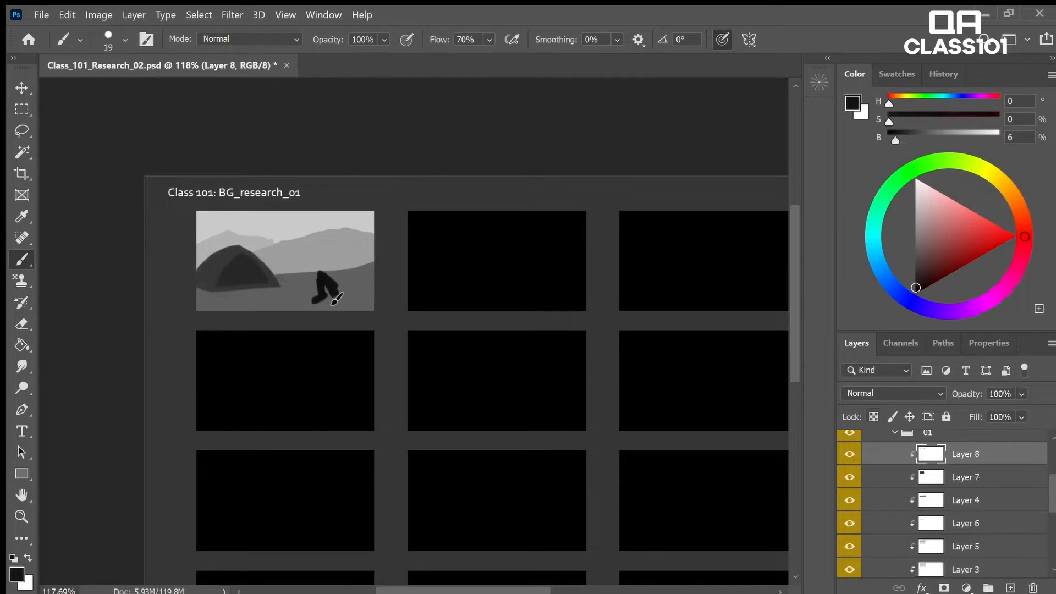
pyautogui.moveTo(332, 300); pyautogui.dragTo(346, 290)
pyautogui.hotkey('ctrl', 'z')
pyautogui.hotkey('ctrl', 'z')
# - Draw a horizontal guide line across the first thumbnail and sketch a kneeling near-black stick figure beside the tent on Layer 8
pyautogui.moveTo(203, 246); pyautogui.dragTo(425, 259)
pyautogui.moveTo(330, 258)
pyautogui.mouseDown()
pyautogui.moveTo(342, 253)
pyautogui.moveTo(324, 296)
pyautogui.moveTo(353, 299)
pyautogui.moveTo(337, 264)
pyautogui.moveTo(323, 299)
pyautogui.moveTo(331, 269)
pyautogui.moveTo(320, 267)
pyautogui.moveTo(344, 265)
pyautogui.moveTo(330, 278)
pyautogui.mouseUp()
pyautogui.press('[')
pyautogui.press('e')
pyautogui.press('b')
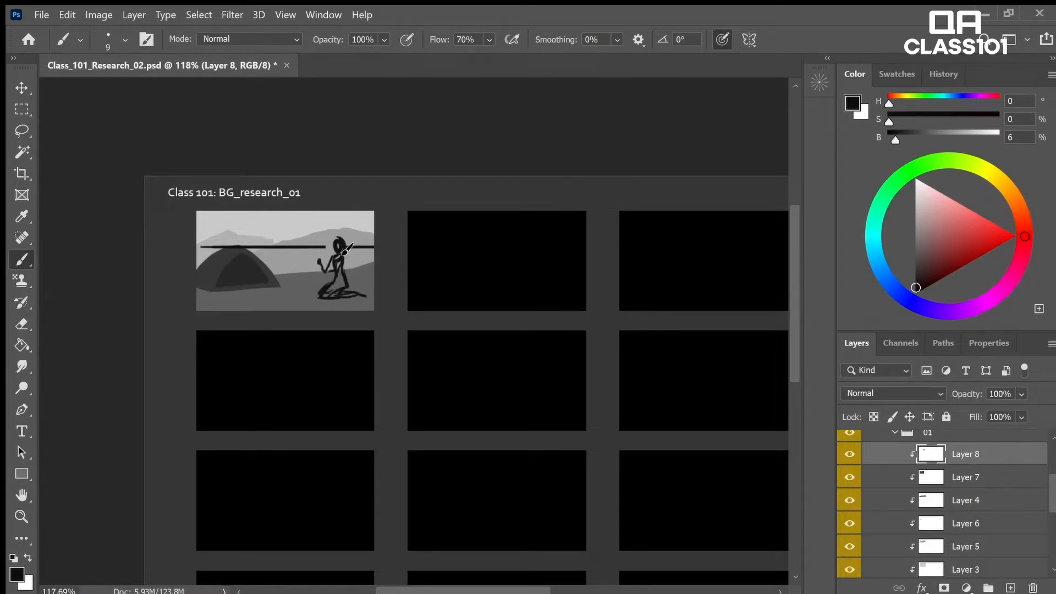
# - Adjust the kneeling figure's placement beside the tent with Free Transform
pyautogui.hotkey('ctrl', 't')
pyautogui.moveTo(423, 237)
pyautogui.mouseDown()
pyautogui.moveTo(433, 233)
pyautogui.moveTo(371, 255)
pyautogui.moveTo(342, 248)
pyautogui.mouseUp()
pyautogui.click(821, 40)
# - Erase the horizontal guide line crossing the first thumbnail
pyautogui.hotkey('ctrl', 'space')
pyautogui.press('e')
pyautogui.moveTo(302, 263); pyautogui.dragTo(182, 255)
# - Fill out the kneeling figure into a solid near-black silhouette with a 9 px brush, cleaning its edges with the eraser
pyautogui.press('b')
pyautogui.moveTo(331, 240)
pyautogui.mouseDown()
pyautogui.moveTo(331, 271)
pyautogui.moveTo(310, 317)
pyautogui.moveTo(333, 311)
pyautogui.moveTo(315, 320)
pyautogui.moveTo(374, 323)
pyautogui.mouseUp()
pyautogui.press('e')
pyautogui.press('b')
pyautogui.moveTo(306, 268)
pyautogui.mouseDown()
pyautogui.moveTo(322, 290)
pyautogui.moveTo(339, 265)
pyautogui.mouseUp()
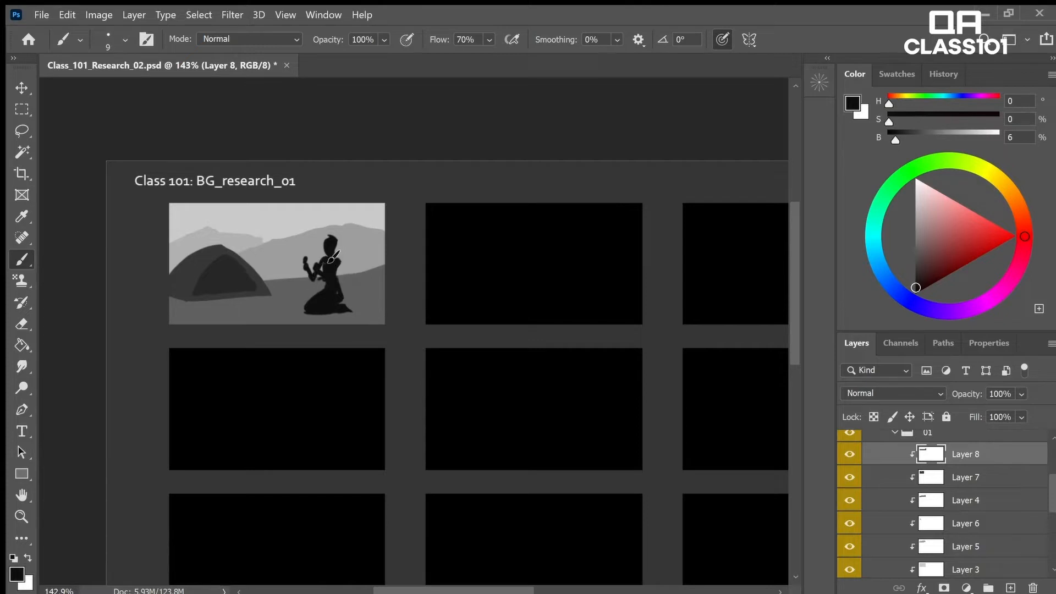
# - Clean the edges of the kneeling figure's silhouette on Layer 8, alternating between eraser and brush
pyautogui.press('e')
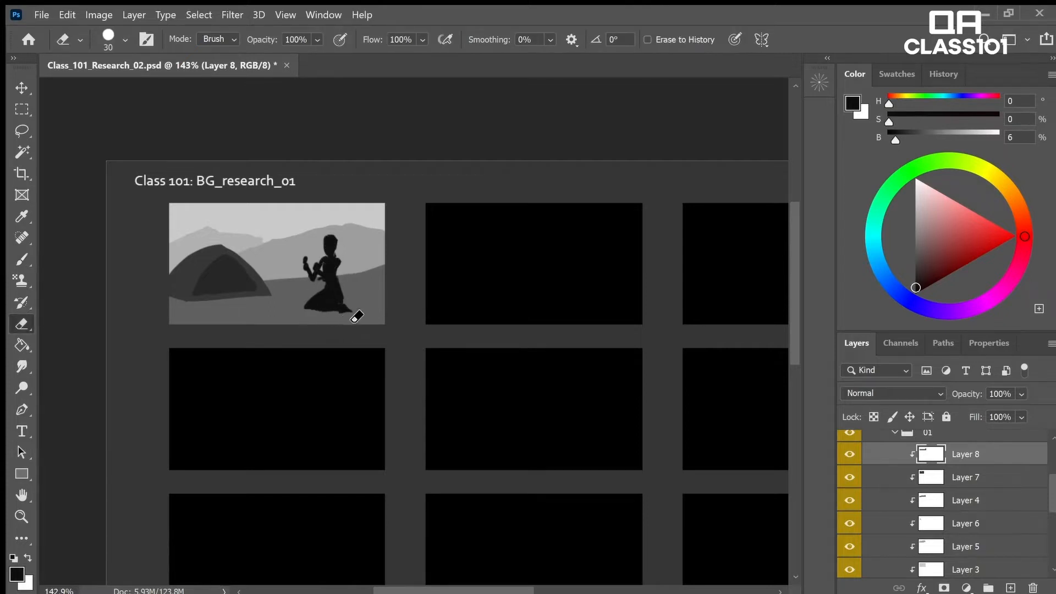
pyautogui.press('b')
pyautogui.press('e')
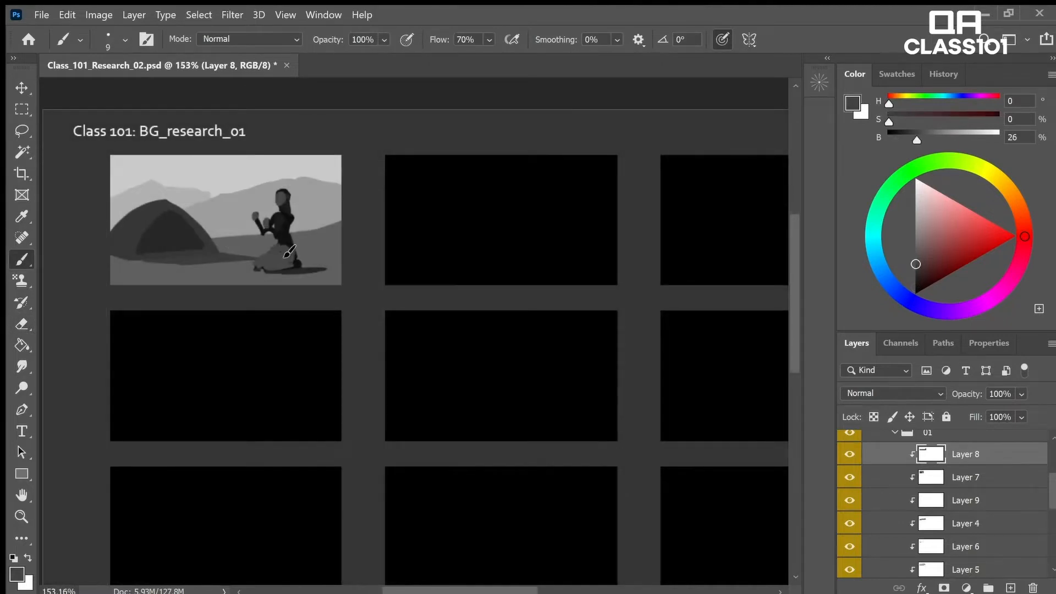
# - Block in dark grey tones on the kneeling figure's legs, arms and feet, sampling greys from the figure
pyautogui.click(916, 273)
pyautogui.moveTo(282, 249)
pyautogui.mouseDown()
pyautogui.moveTo(290, 262)
pyautogui.moveTo(292, 249)
pyautogui.mouseUp()
pyautogui.keyDown('alt'); pyautogui.click(277, 226); pyautogui.keyUp('alt')
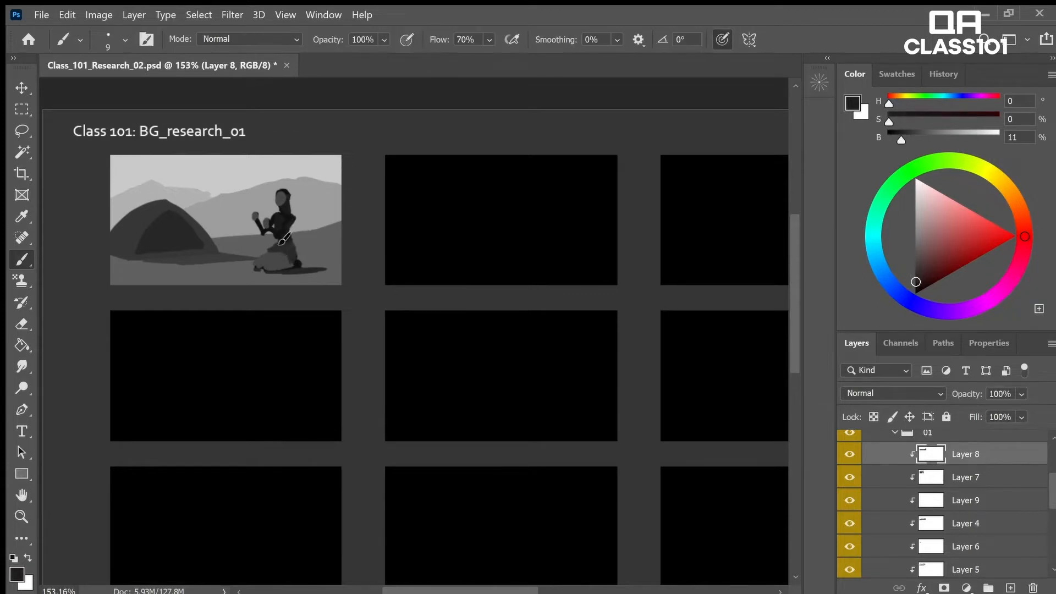
pyautogui.keyDown('alt'); pyautogui.click(267, 223); pyautogui.keyUp('alt')
pyautogui.moveTo(267, 220); pyautogui.dragTo(263, 229)
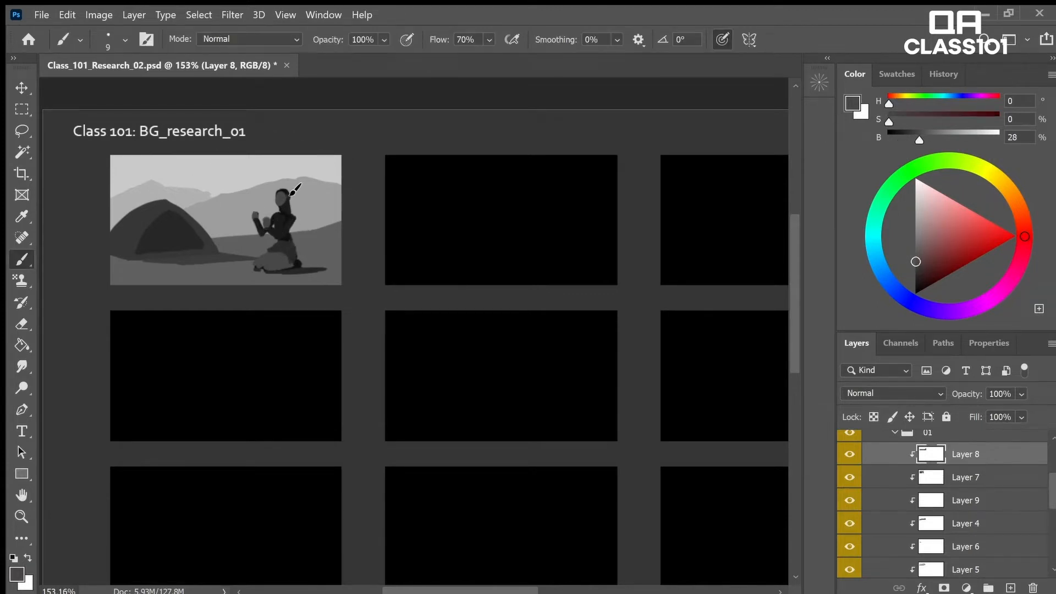
pyautogui.keyDown('alt'); pyautogui.click(275, 270); pyautogui.keyUp('alt')
pyautogui.moveTo(256, 264); pyautogui.dragTo(245, 271)
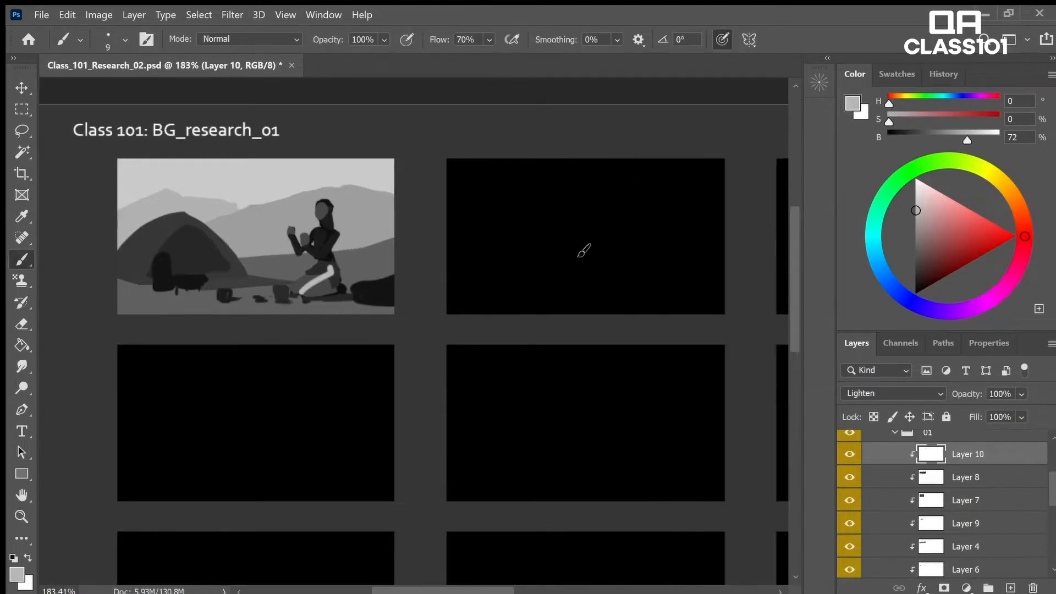
# - Try out different blend modes for the light grey highlight strokes on Layer 10
pyautogui.click(886, 393)
pyautogui.press('Up')
pyautogui.press('Down')
pyautogui.press('Up')
pyautogui.press('Up')
pyautogui.press('Down')
pyautogui.press('Down')
pyautogui.press('Down')
pyautogui.press('Down')
pyautogui.press('Down')
pyautogui.press('Down')
pyautogui.press('Down')
pyautogui.press('Up')
pyautogui.press('Down')
pyautogui.press('Down')
pyautogui.press('Up')
pyautogui.press('Down')
pyautogui.press('Up')
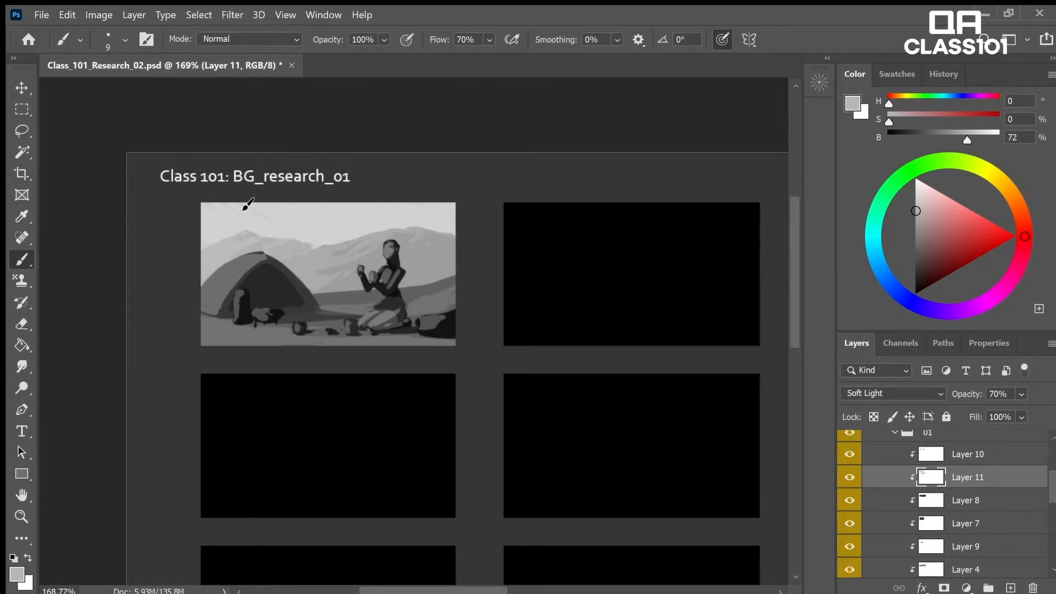
# - Save the research document with the whole sheet in view
pyautogui.press('z')
pyautogui.moveTo(301, 188); pyautogui.dragTo(292, 188)
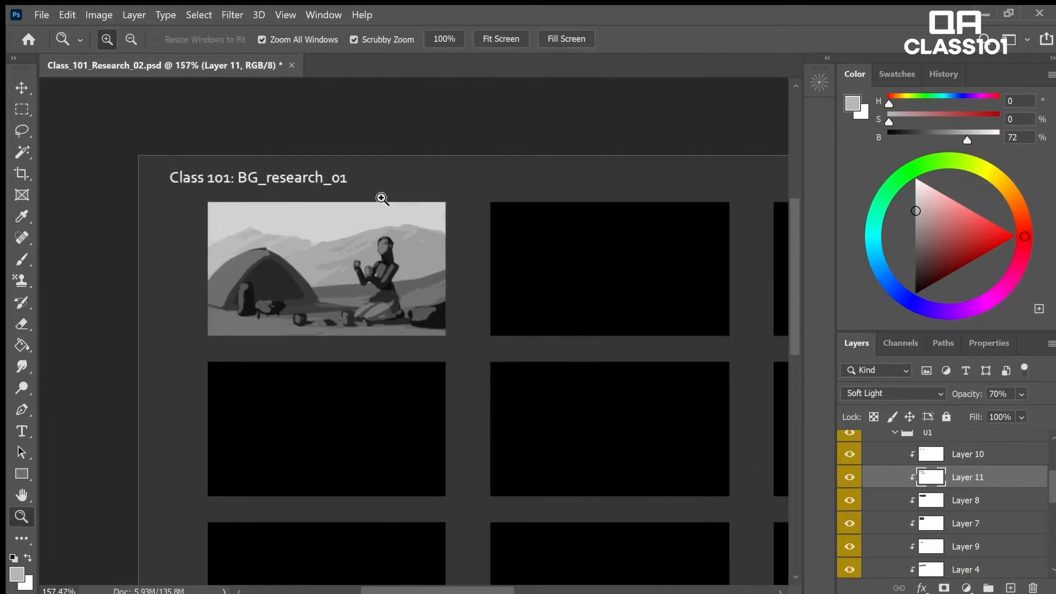
pyautogui.hotkey('ctrl', '0')
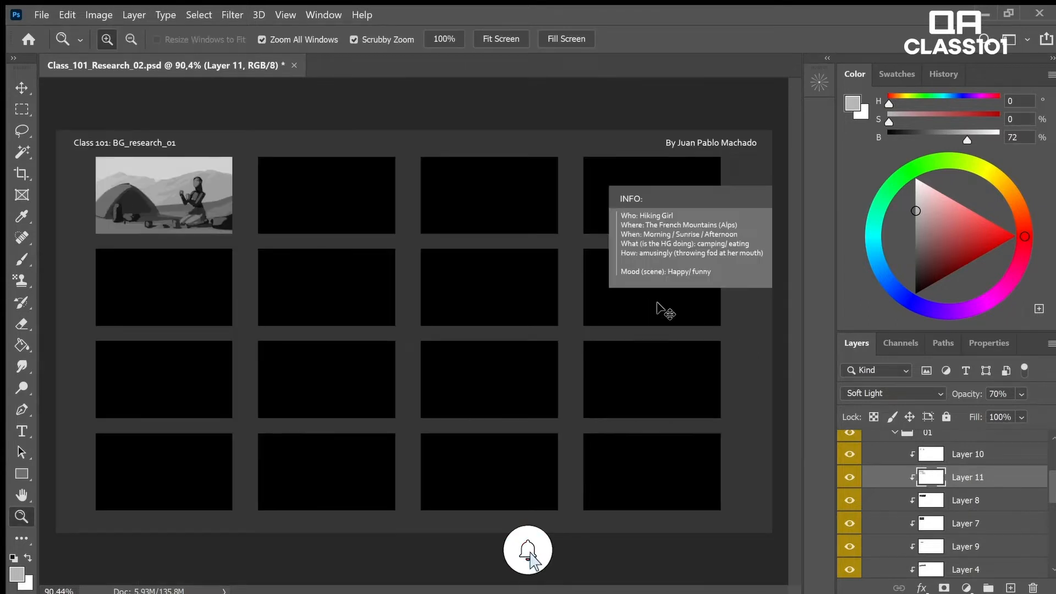
pyautogui.hotkey('ctrl', 's')
# - Rough out the ground line and diagonal guide lines for the second thumbnail in near-white on clipped Layer 11 in group 02
pyautogui.scroll(3, 1050, 491)
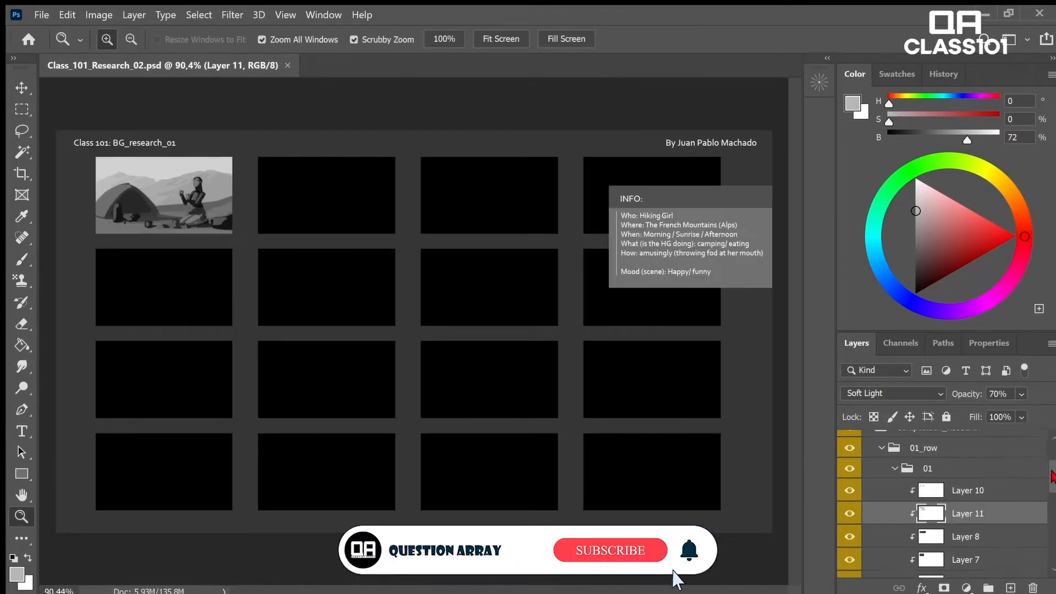
pyautogui.moveTo(1048, 471); pyautogui.dragTo(1030, 503)
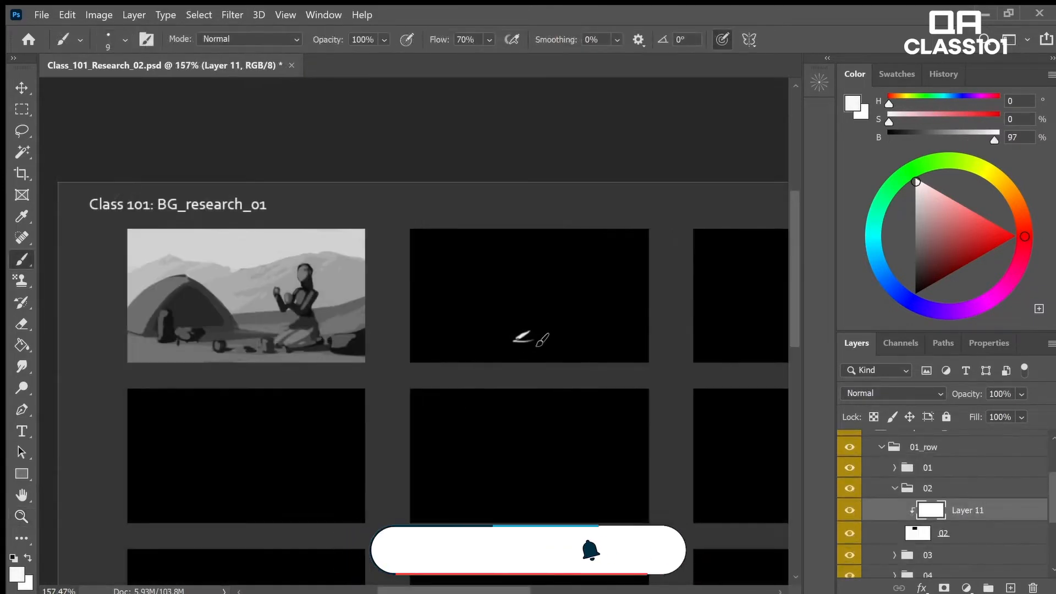
pyautogui.press('e')
pyautogui.moveTo(517, 339); pyautogui.dragTo(541, 342)
pyautogui.press('b')
pyautogui.moveTo(553, 312)
pyautogui.mouseDown()
pyautogui.moveTo(541, 340)
pyautogui.moveTo(612, 328)
pyautogui.mouseUp()
pyautogui.moveTo(541, 341)
pyautogui.mouseDown()
pyautogui.moveTo(633, 334)
pyautogui.moveTo(575, 340)
pyautogui.moveTo(585, 351)
pyautogui.moveTo(599, 283)
pyautogui.moveTo(593, 254)
pyautogui.moveTo(570, 300)
pyautogui.moveTo(590, 318)
pyautogui.moveTo(430, 301)
pyautogui.mouseUp()
pyautogui.moveTo(415, 348); pyautogui.dragTo(586, 344)
pyautogui.moveTo(461, 284); pyautogui.dragTo(648, 233)
pyautogui.moveTo(467, 315); pyautogui.dragTo(586, 316)
# - Sketch the tent's sides, peak and base in the second thumbnail, erasing stray lines along the way
pyautogui.moveTo(464, 338); pyautogui.dragTo(490, 278)
pyautogui.press('e')
pyautogui.moveTo(550, 305)
pyautogui.mouseDown()
pyautogui.moveTo(495, 269)
pyautogui.moveTo(452, 277)
pyautogui.moveTo(550, 304)
pyautogui.moveTo(495, 261)
pyautogui.moveTo(543, 281)
pyautogui.mouseUp()
pyautogui.press('e')
pyautogui.press('b')
pyautogui.moveTo(491, 252)
pyautogui.mouseDown()
pyautogui.moveTo(431, 364)
pyautogui.moveTo(484, 273)
pyautogui.mouseUp()
pyautogui.moveTo(499, 271); pyautogui.dragTo(534, 312)
pyautogui.moveTo(455, 330); pyautogui.dragTo(531, 332)
pyautogui.press('e')
pyautogui.moveTo(499, 278); pyautogui.dragTo(532, 314)
pyautogui.moveTo(452, 340)
pyautogui.mouseDown()
pyautogui.moveTo(487, 266)
pyautogui.moveTo(552, 320)
pyautogui.mouseUp()
# - Strengthen the tent outline and ground, and sketch the seated figure's legs beside the tent in the second thumbnail
pyautogui.press('b')
pyautogui.press('e')
pyautogui.press('b')
pyautogui.moveTo(489, 251); pyautogui.dragTo(551, 305)
pyautogui.moveTo(631, 341); pyautogui.dragTo(648, 340)
pyautogui.moveTo(450, 344)
pyautogui.mouseDown()
pyautogui.moveTo(530, 352)
pyautogui.moveTo(494, 345)
pyautogui.mouseUp()
pyautogui.moveTo(574, 350)
pyautogui.mouseDown()
pyautogui.moveTo(595, 347)
pyautogui.moveTo(589, 308)
pyautogui.moveTo(585, 341)
pyautogui.mouseUp()
pyautogui.moveTo(559, 306); pyautogui.dragTo(531, 346)
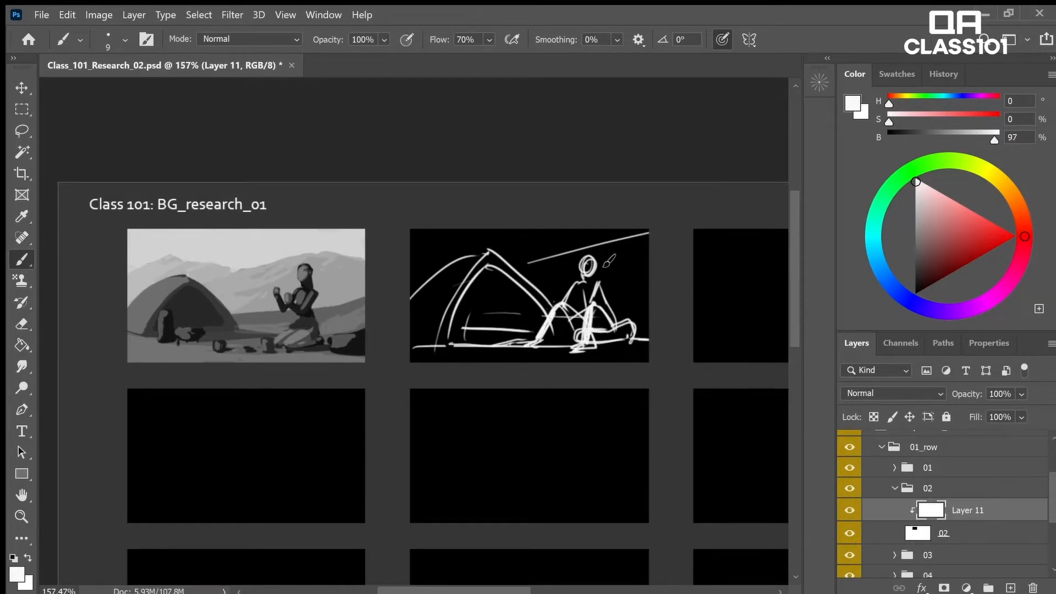
# - Add mountain lines behind the second thumbnail's tent and figure, and lower the sketch layer's opacity to 44%
pyautogui.moveTo(609, 300); pyautogui.dragTo(644, 285)
pyautogui.moveTo(411, 262); pyautogui.dragTo(453, 261)
pyautogui.moveTo(519, 268)
pyautogui.mouseDown()
pyautogui.moveTo(609, 250)
pyautogui.moveTo(648, 262)
pyautogui.mouseUp()
pyautogui.moveTo(964, 394); pyautogui.dragTo(931, 403)
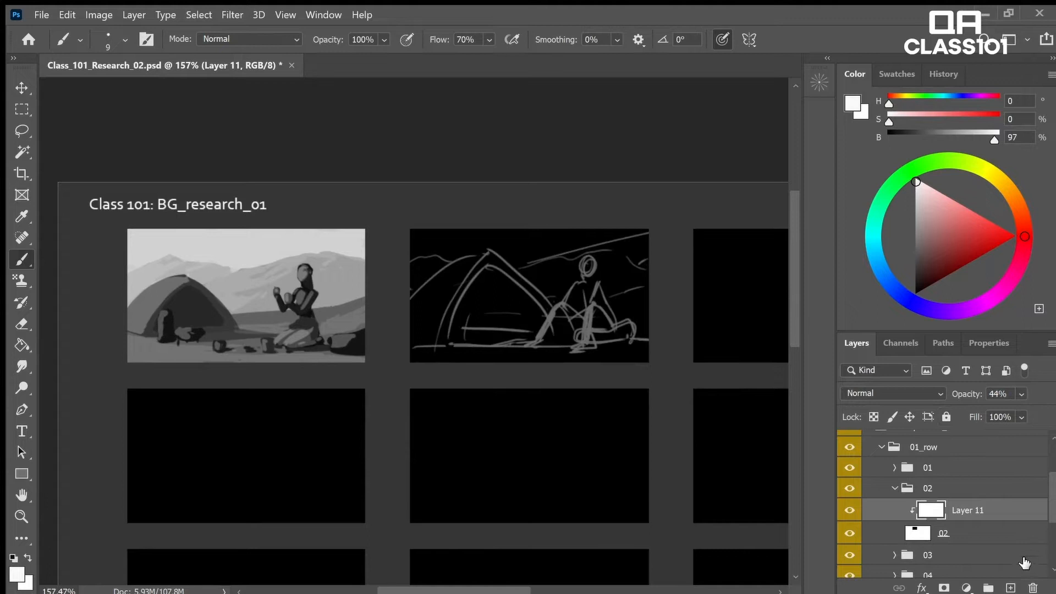
# - Create a clipped layer for the second thumbnail's values and sample a grey from the first thumbnail
pyautogui.click(1010, 583)
pyautogui.keyDown('alt'); pyautogui.click(998, 522); pyautogui.keyUp('alt')
pyautogui.keyDown('alt'); pyautogui.click(238, 252); pyautogui.keyUp('alt')
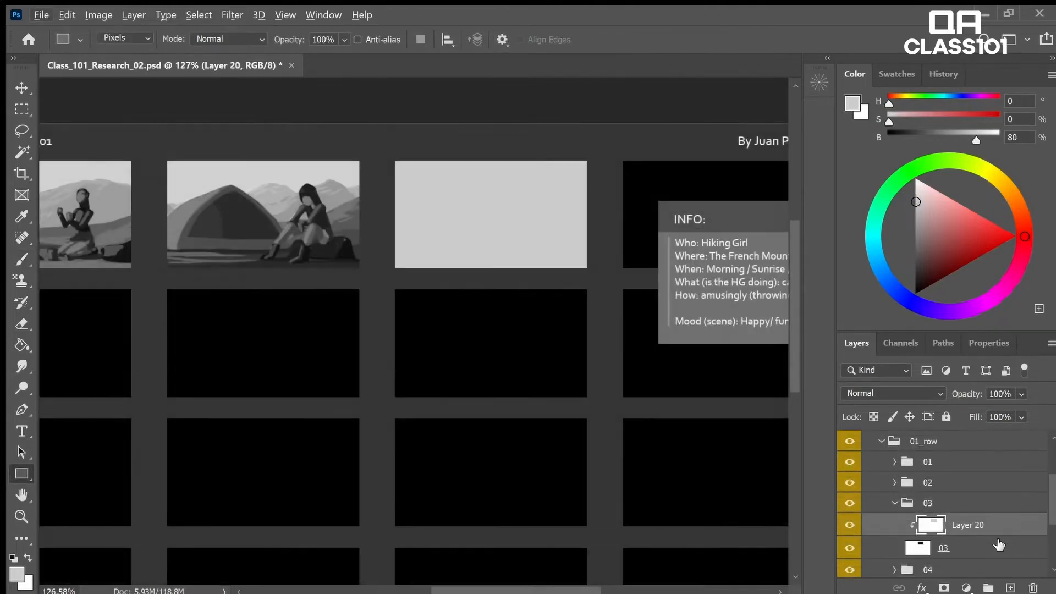
# - Add a new layer above the light grey base in group 03
pyautogui.click(1010, 587)
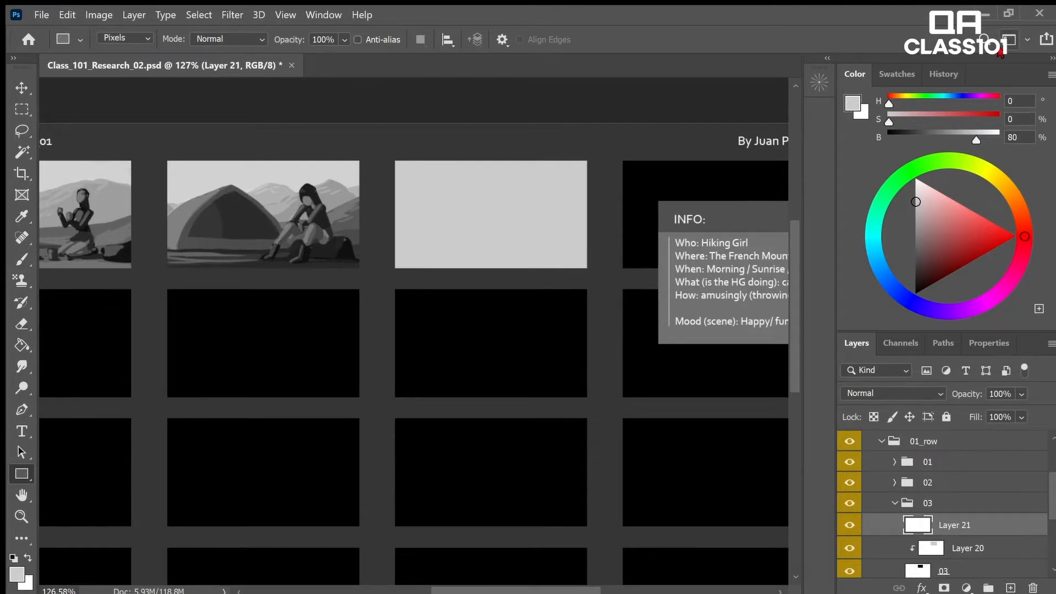
pyautogui.keyDown('ctrl'); pyautogui.click(400, 179); pyautogui.keyUp('ctrl')
pyautogui.moveTo(400, 179); pyautogui.dragTo(419, 300)
pyautogui.press('z')
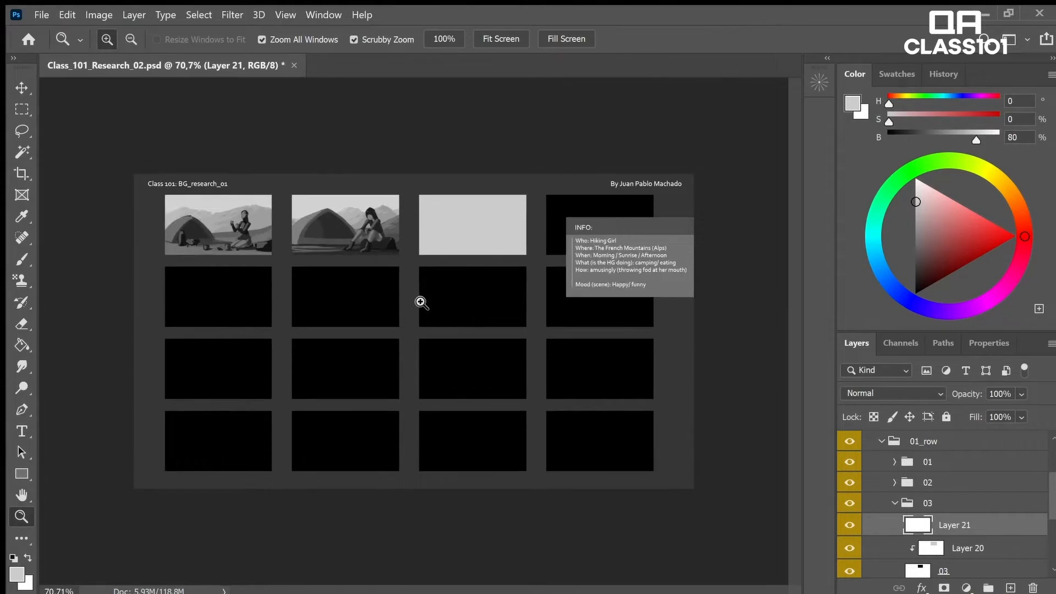
pyautogui.moveTo(419, 223); pyautogui.dragTo(436, 230)
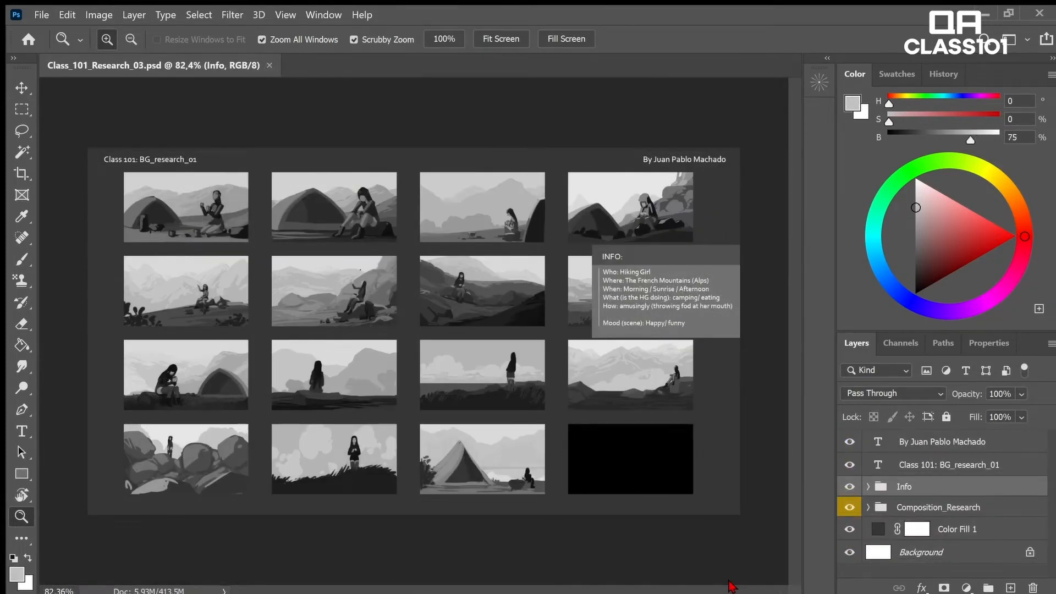
# - Expand the Composition_Research group and toggle the visibility of the Info group
pyautogui.click(983, 507)
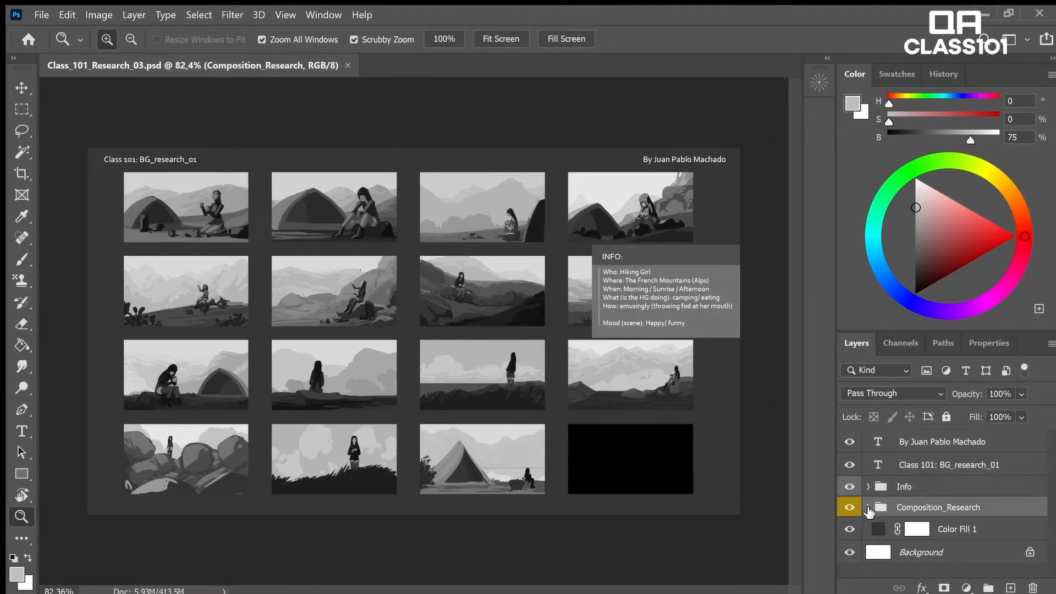
pyautogui.click(867, 507)
pyautogui.scroll(-2, 1045, 495)
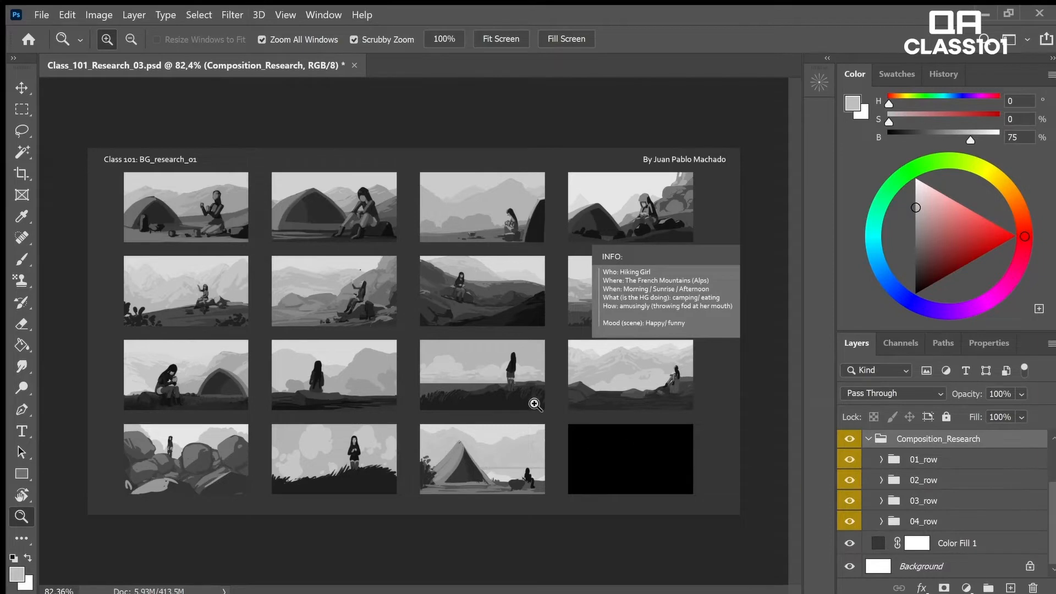
pyautogui.moveTo(150, 217); pyautogui.dragTo(159, 220)
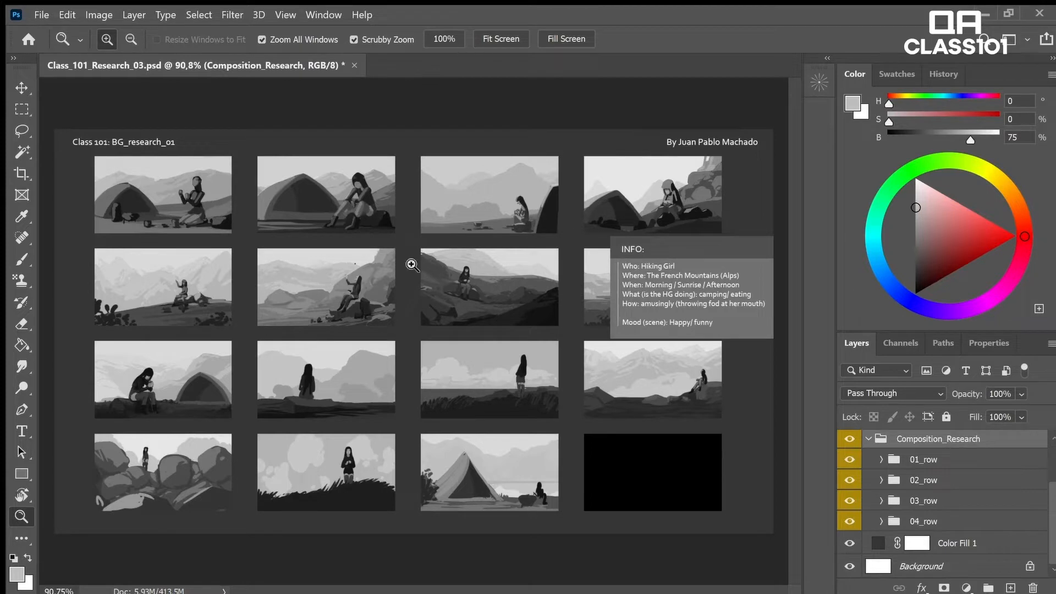
pyautogui.scroll(3, 1049, 506)
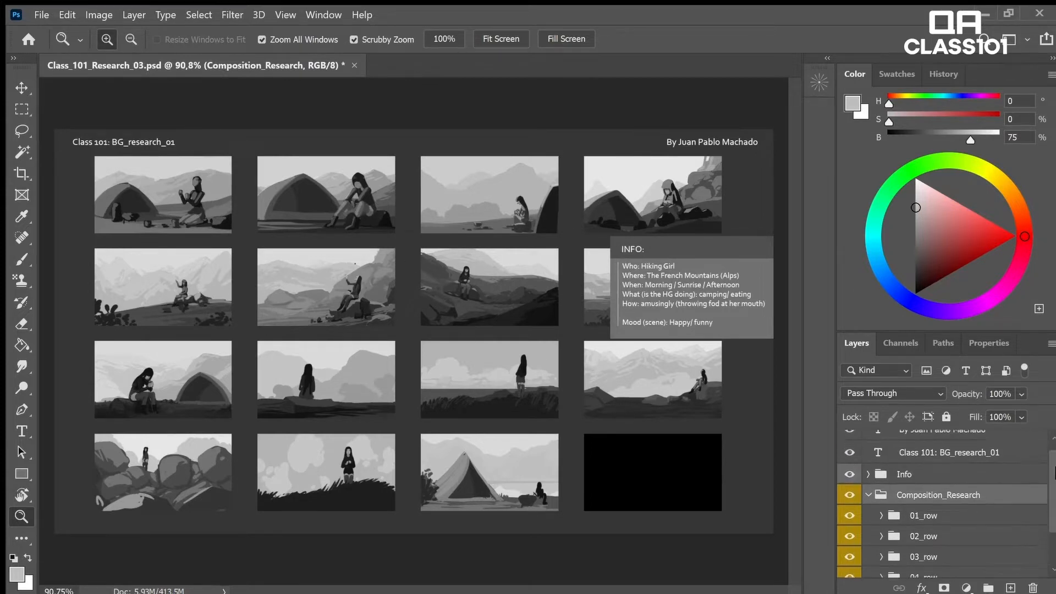
pyautogui.click(850, 476)
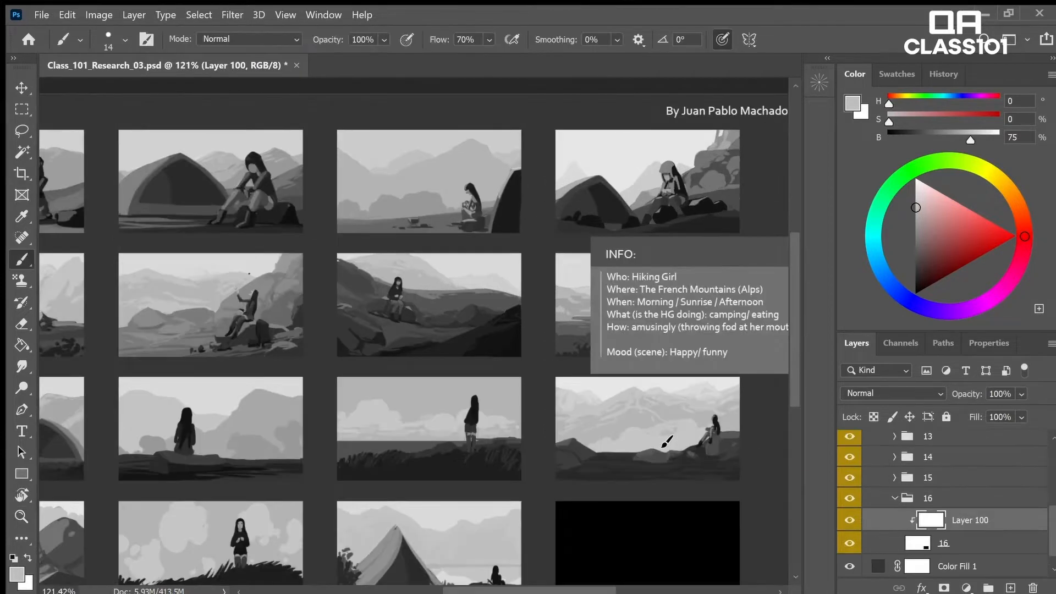
pyautogui.moveTo(620, 542)
pyautogui.mouseDown()
pyautogui.moveTo(593, 454)
pyautogui.moveTo(586, 469)
pyautogui.moveTo(604, 469)
pyautogui.moveTo(610, 446)
pyautogui.moveTo(624, 444)
pyautogui.mouseUp()
pyautogui.moveTo(566, 473); pyautogui.dragTo(629, 472)
pyautogui.press('l')
pyautogui.moveTo(632, 430)
pyautogui.mouseDown()
pyautogui.moveTo(567, 447)
pyautogui.moveTo(618, 497)
pyautogui.moveTo(643, 487)
pyautogui.mouseUp()
pyautogui.press('Delete')
pyautogui.hotkey('ctrl', 'd')
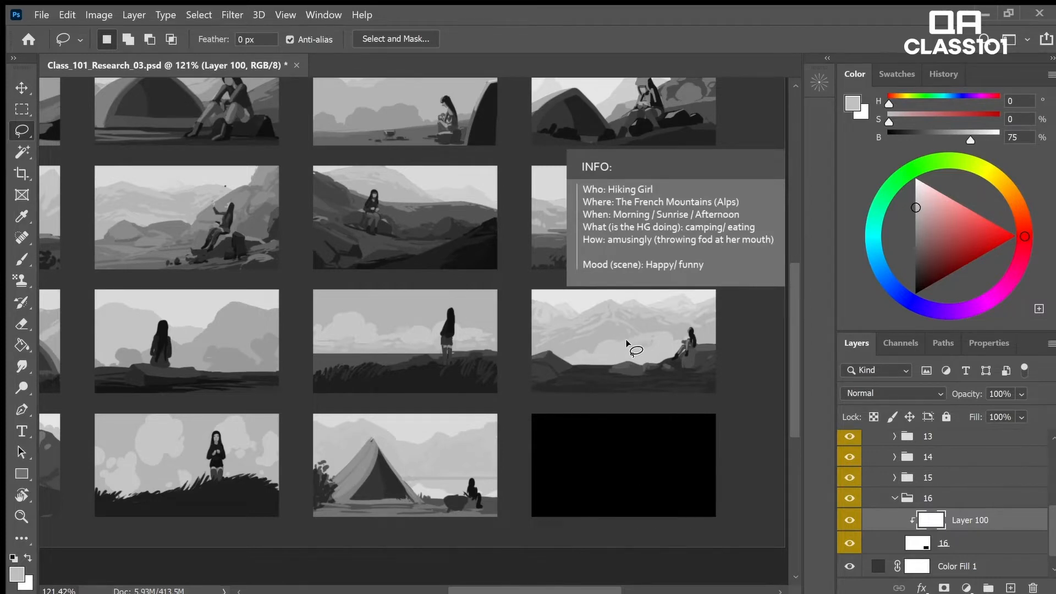
# - Set the brush colour to a light grey with 80% brightness
pyautogui.press('z')
pyautogui.moveTo(641, 346); pyautogui.dragTo(632, 346)
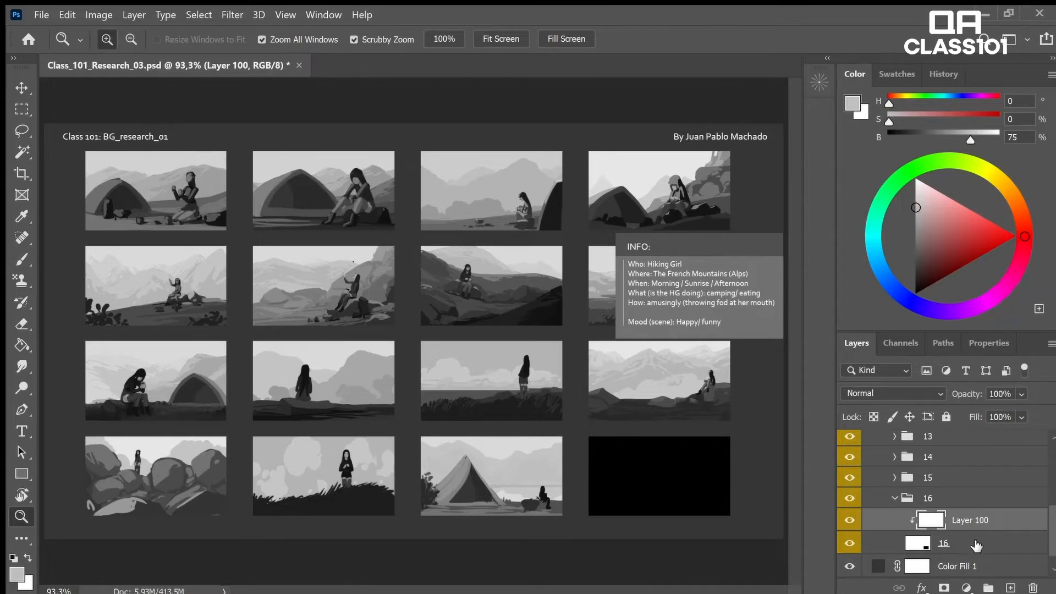
pyautogui.press('b')
pyautogui.click(913, 219)
pyautogui.moveTo(913, 219)
pyautogui.mouseDown()
pyautogui.moveTo(906, 190)
pyautogui.moveTo(901, 207)
pyautogui.mouseUp()
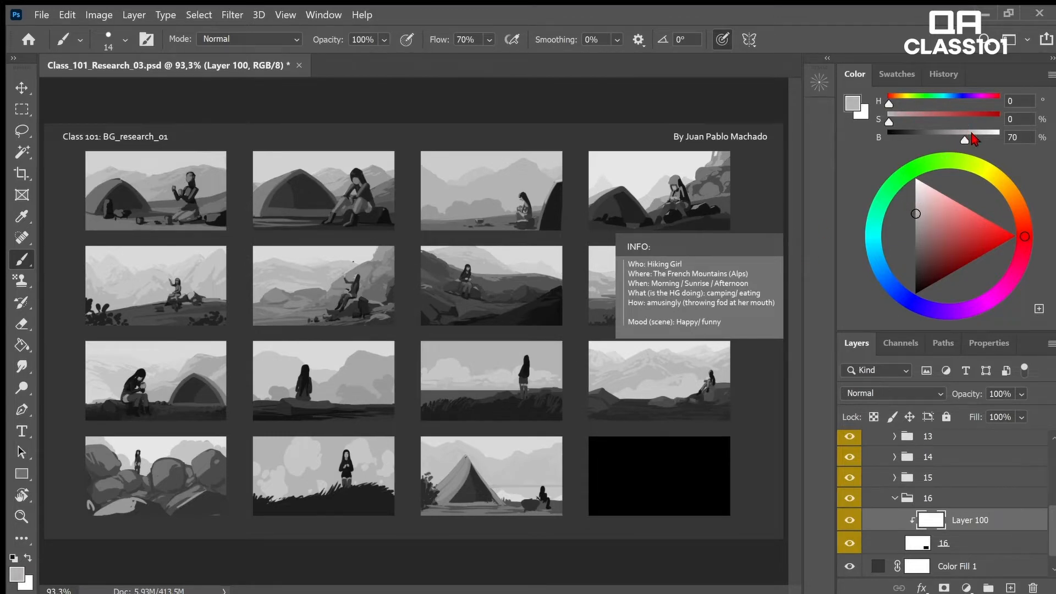
pyautogui.moveTo(962, 133); pyautogui.dragTo(971, 134)
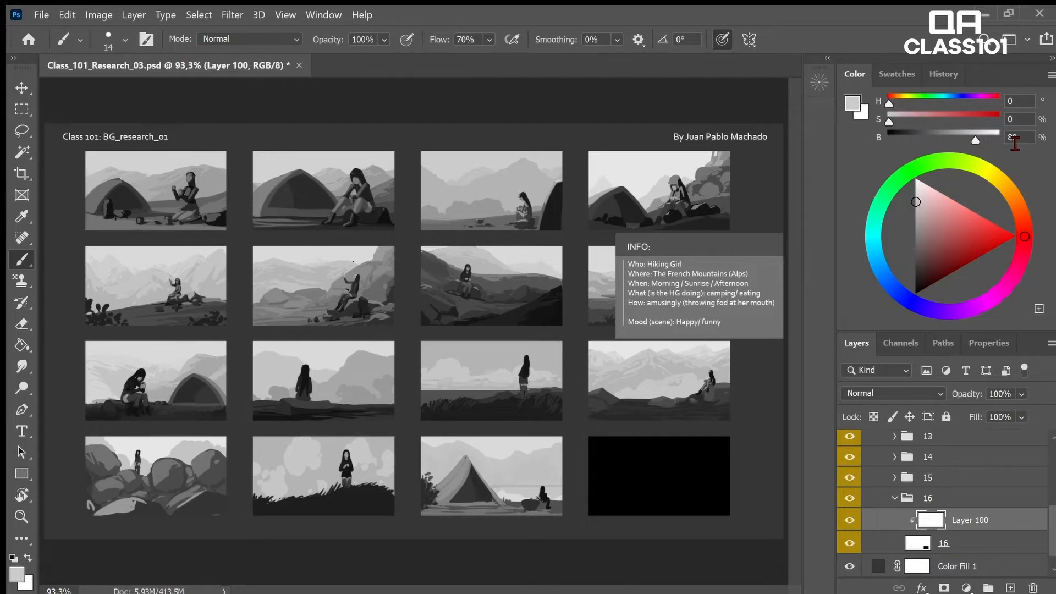
# - Examine the greyscale swatches in the Niveaux de gris group
pyautogui.click(900, 76)
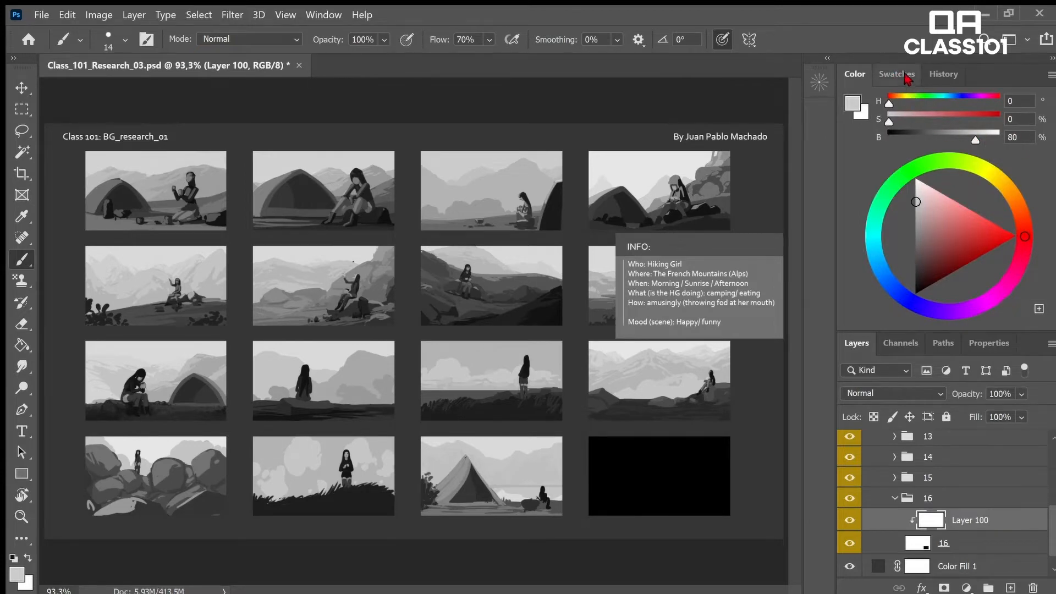
pyautogui.click(900, 76)
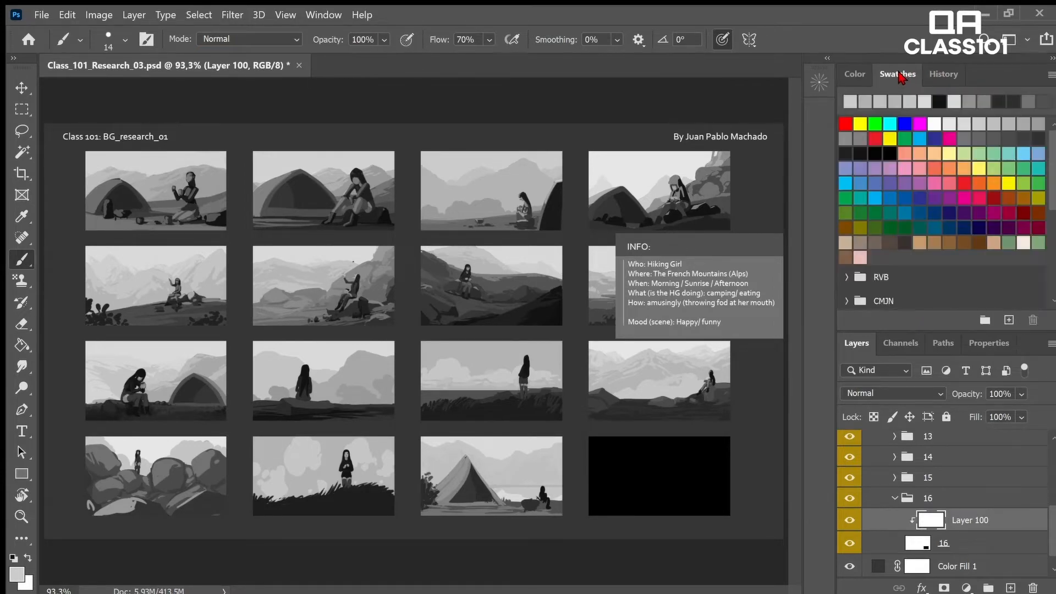
pyautogui.moveTo(1048, 196); pyautogui.dragTo(1019, 253)
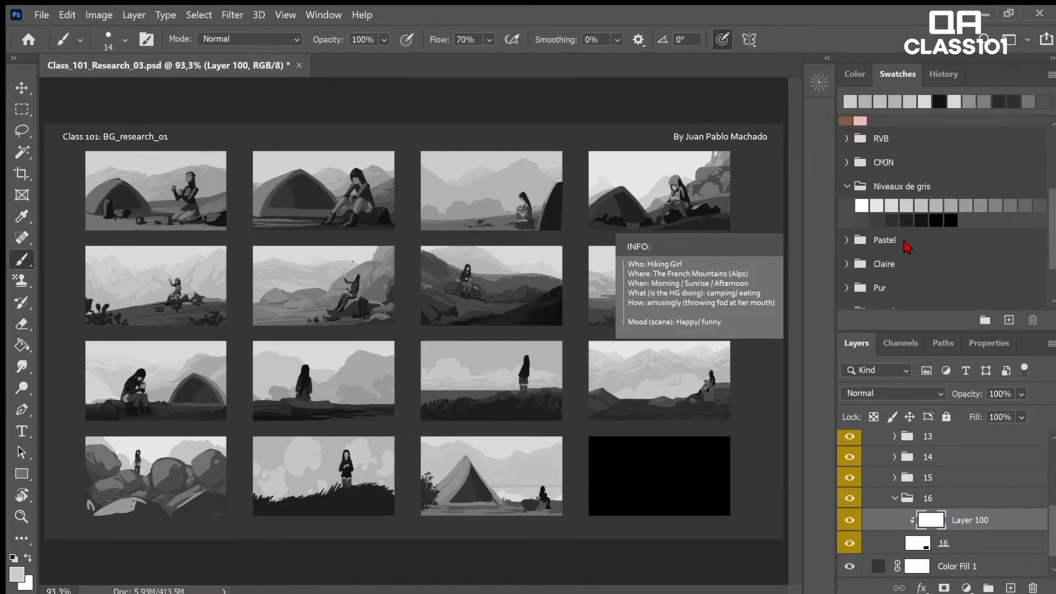
pyautogui.scroll(5, 1030, 238)
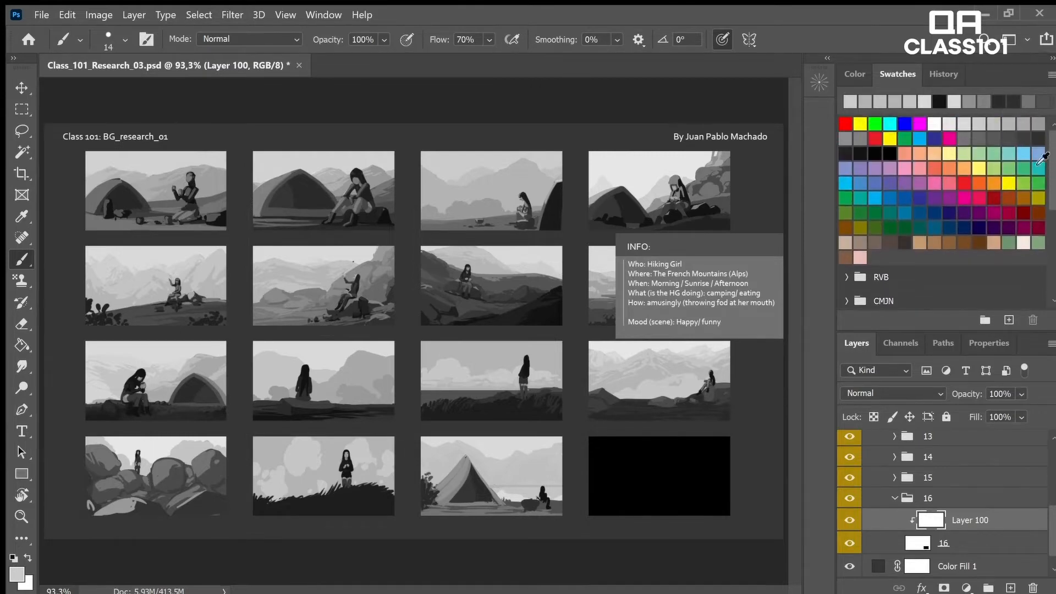
pyautogui.moveTo(1047, 196); pyautogui.dragTo(998, 253)
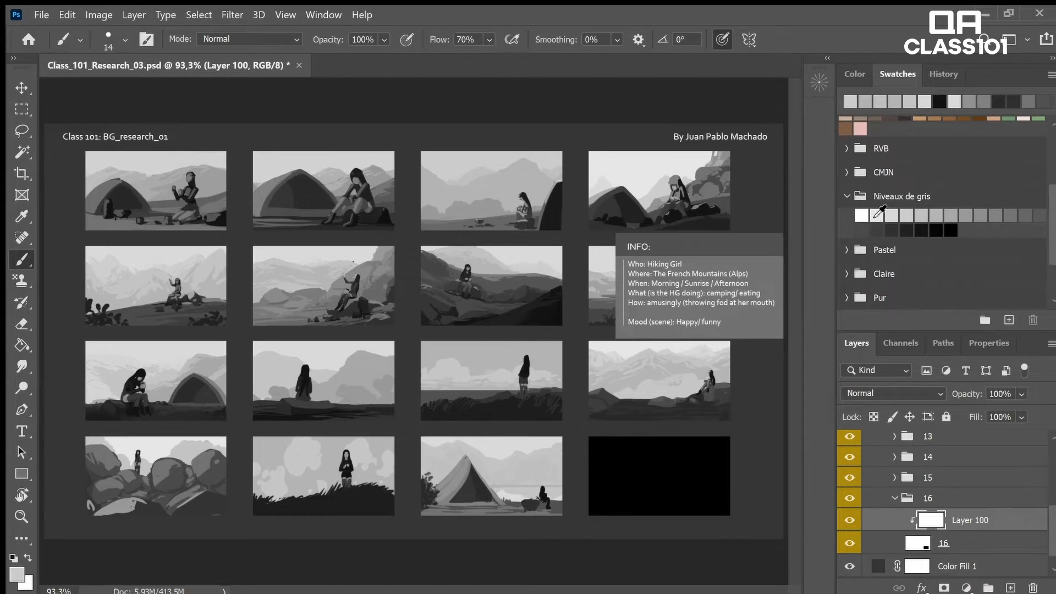
pyautogui.click(854, 74)
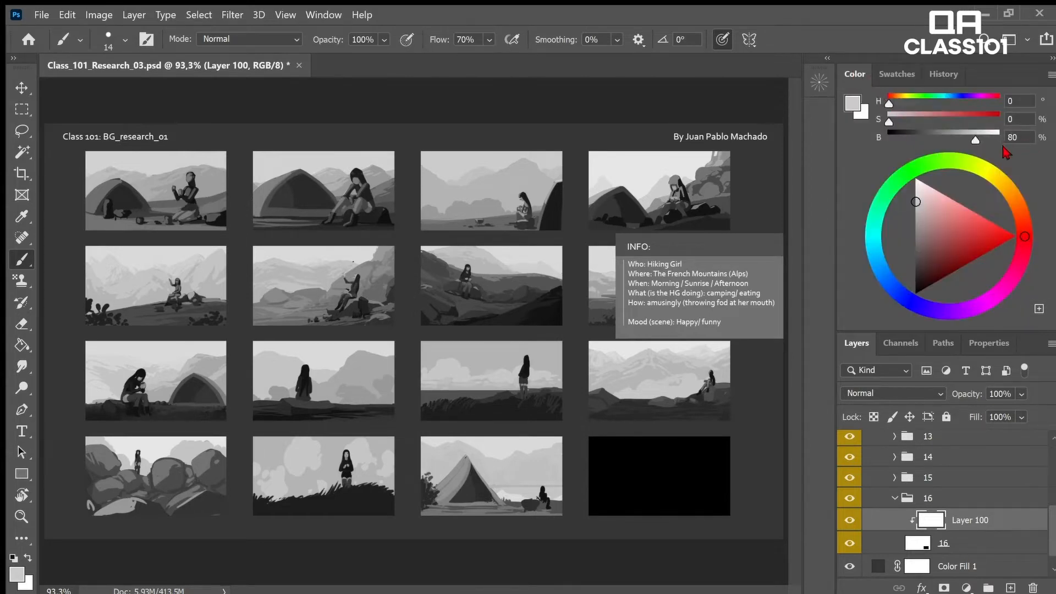
# - Set the brush colour to near-black with 11% brightness and sketch the girl sitting in frame 16 on the Softrough layer
pyautogui.moveTo(916, 204)
pyautogui.mouseDown()
pyautogui.moveTo(912, 264)
pyautogui.moveTo(907, 275)
pyautogui.moveTo(900, 268)
pyautogui.moveTo(916, 277)
pyautogui.mouseUp()
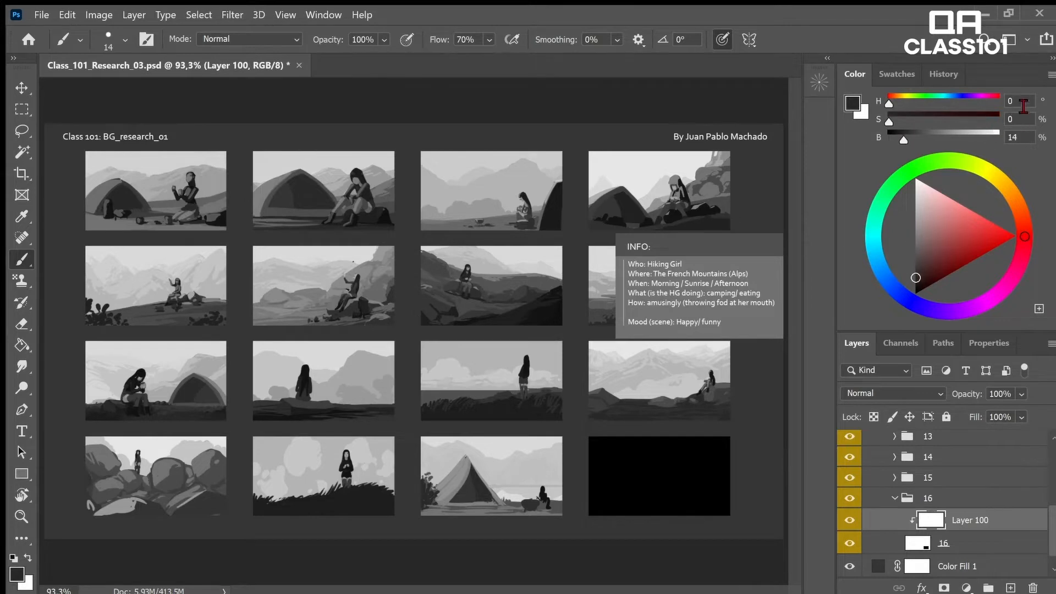
pyautogui.moveTo(917, 281)
pyautogui.mouseDown()
pyautogui.moveTo(935, 274)
pyautogui.moveTo(915, 287)
pyautogui.mouseUp()
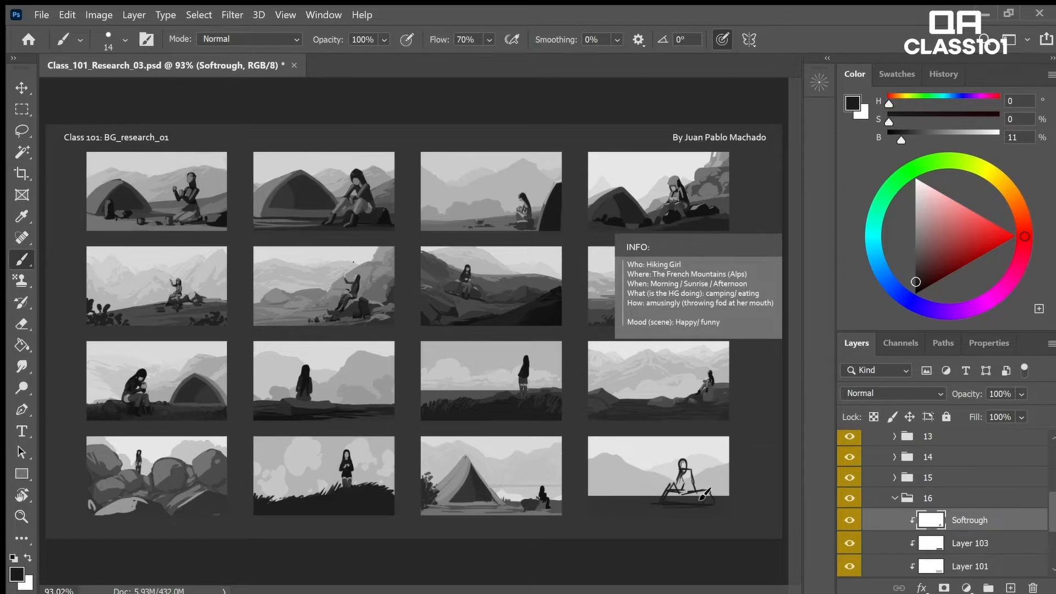
pyautogui.press('v')
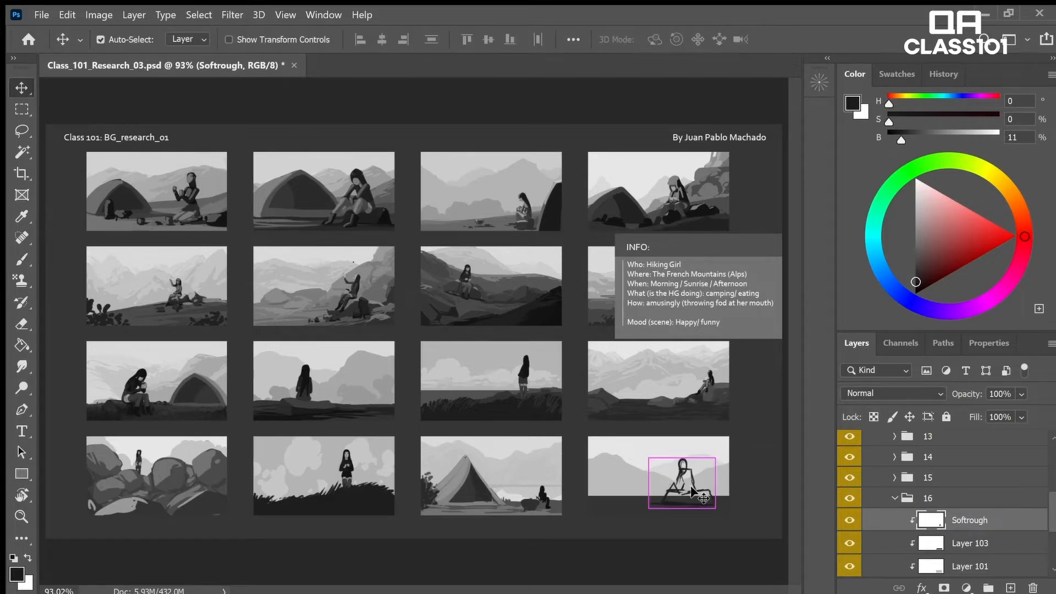
pyautogui.press('ctrl')
pyautogui.press('b')
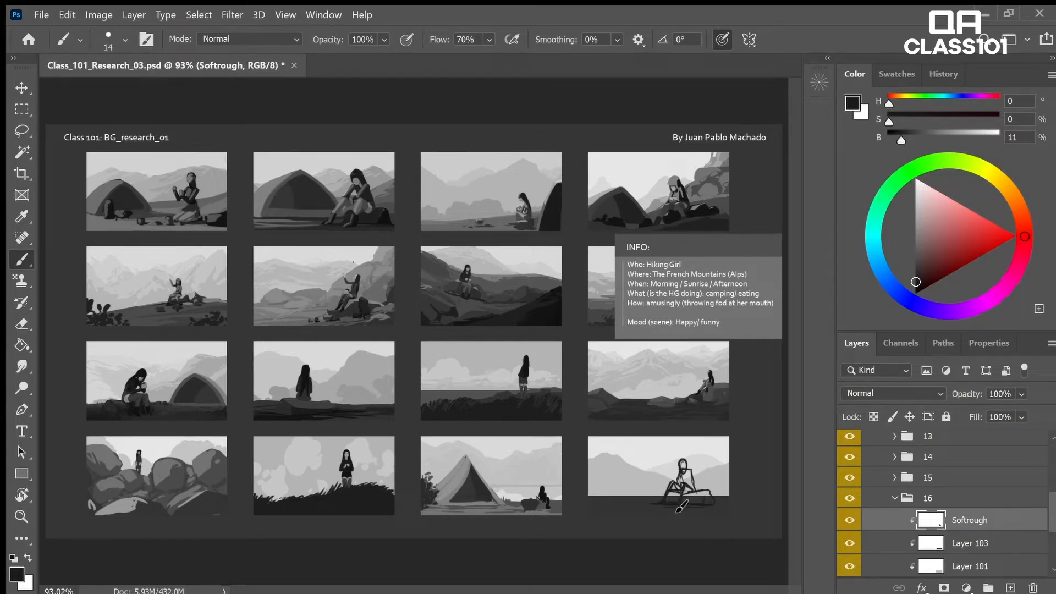
# - Erase the girl's upper body in frame 16's rough sketch and redraw it with one arm raised
pyautogui.press('e')
pyautogui.press('b')
pyautogui.press('e')
pyautogui.moveTo(679, 476); pyautogui.dragTo(681, 482)
pyautogui.press('l')
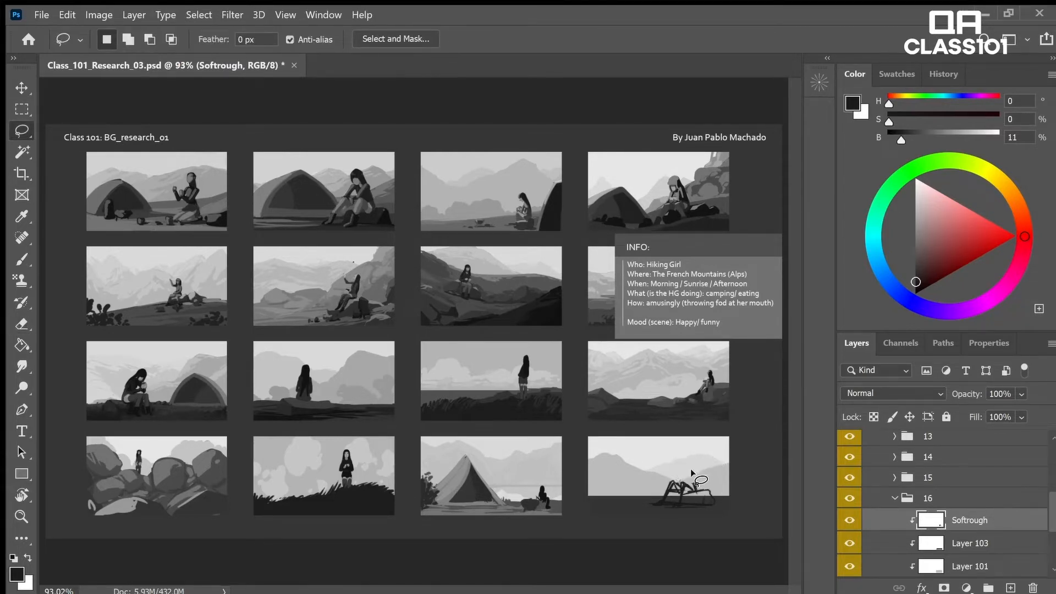
pyautogui.press('b')
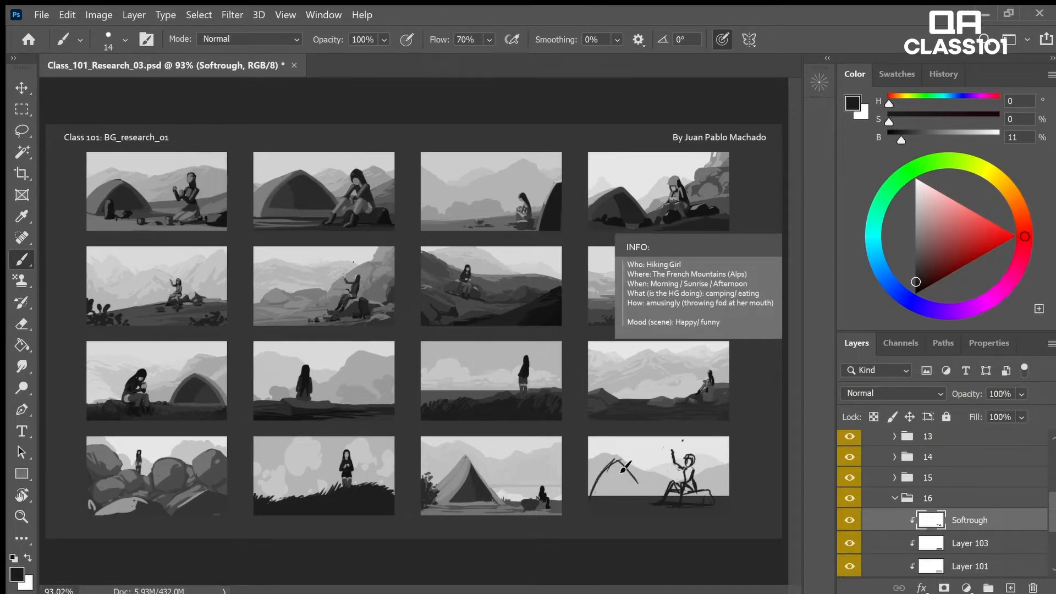
# - Sketch a dome tent opposite the girl in frame 16's rough, undoing the stray ground lines
pyautogui.moveTo(620, 468); pyautogui.dragTo(645, 506)
pyautogui.moveTo(648, 505)
pyautogui.mouseDown()
pyautogui.moveTo(605, 508)
pyautogui.moveTo(631, 504)
pyautogui.mouseUp()
pyautogui.hotkey('ctrl', 'z')
pyautogui.moveTo(589, 495)
pyautogui.mouseDown()
pyautogui.moveTo(608, 481)
pyautogui.moveTo(599, 489)
pyautogui.moveTo(632, 502)
pyautogui.mouseUp()
pyautogui.hotkey('ctrl', 'z')
pyautogui.hotkey('ctrl', 'z')
# - Paint a near-black rock under the seated girl in frame 16 and trim its edges with the eraser
pyautogui.moveTo(680, 505)
pyautogui.mouseDown()
pyautogui.moveTo(664, 513)
pyautogui.moveTo(678, 513)
pyautogui.mouseUp()
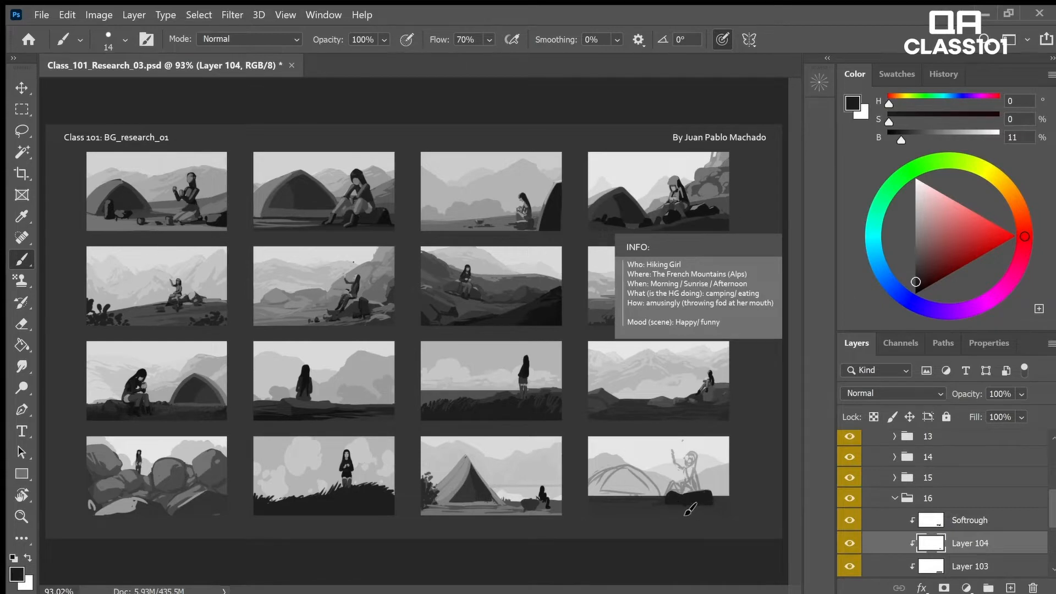
pyautogui.press('e')
pyautogui.press('b')
pyautogui.press('e')
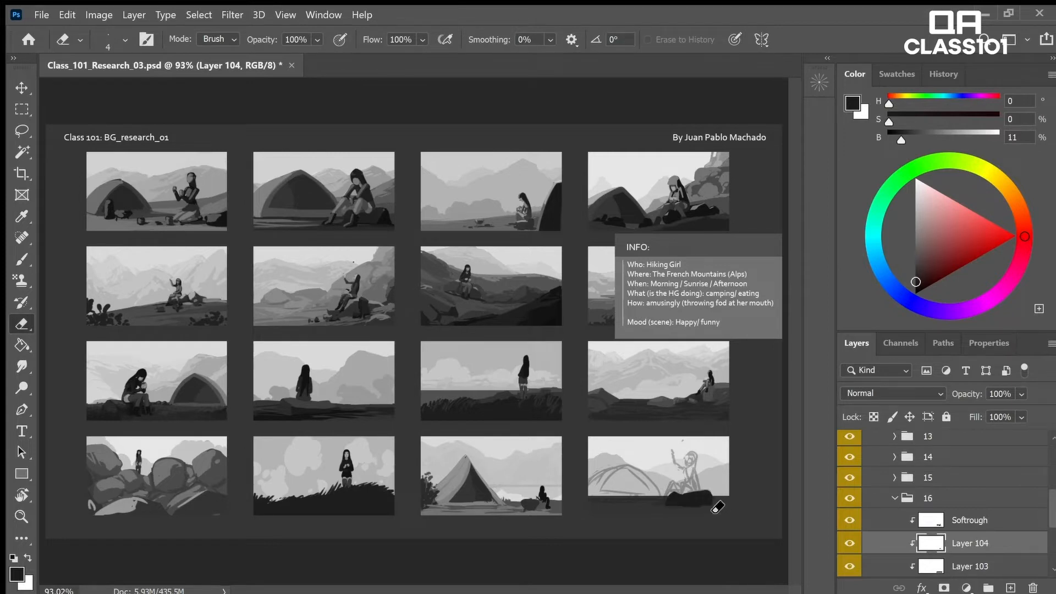
pyautogui.press('b')
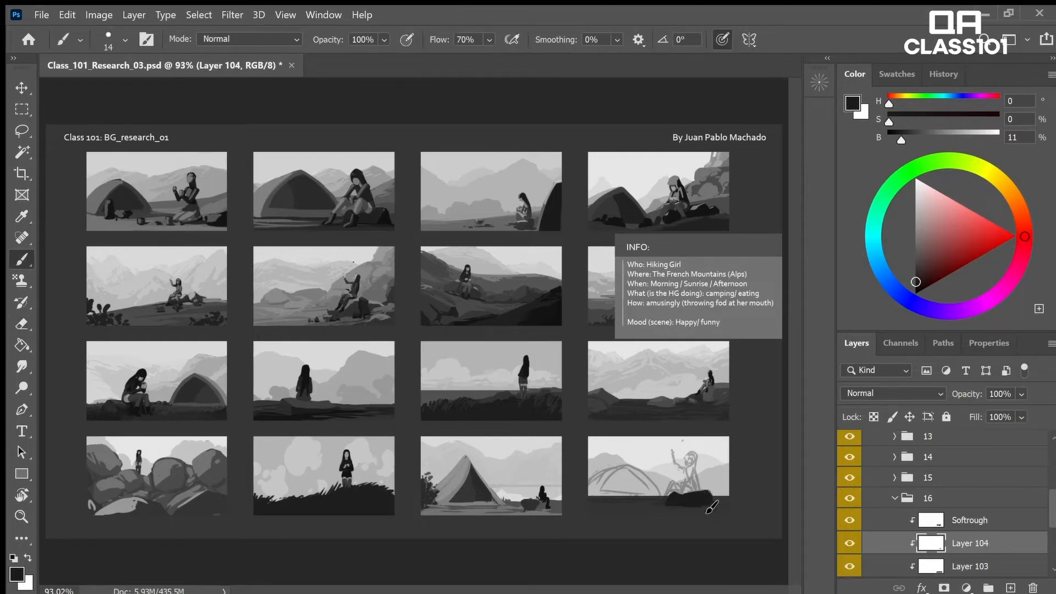
pyautogui.press('e')
pyautogui.press('b')
# - Paint tonal variation on frame 16's rock and ground on a new layer, and add another layer above it
pyautogui.hotkey('ctrl', 'shift', 'alt', 'n')
pyautogui.scroll(1, 723, 513)
pyautogui.moveTo(727, 519); pyautogui.dragTo(744, 528)
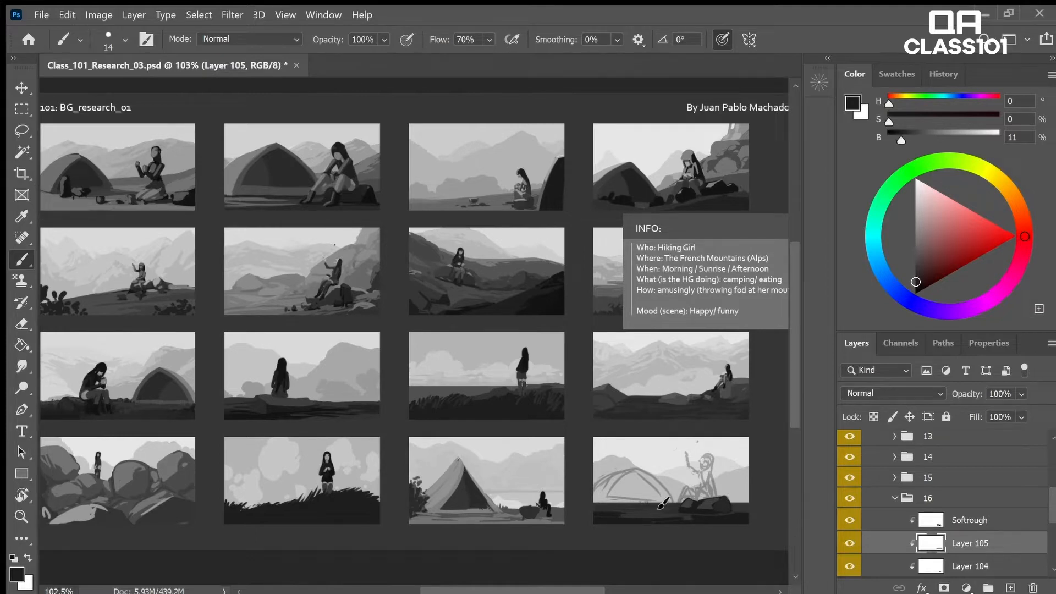
pyautogui.press('i')
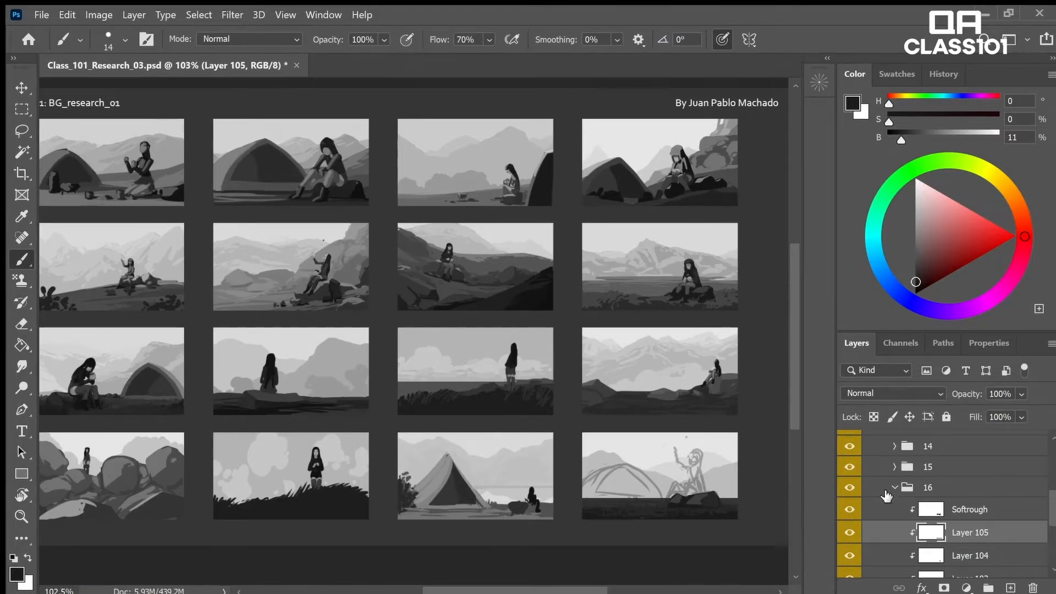
pyautogui.click(1012, 586)
# - Draw red horizontal guide lines and a vertical one through the girl across frame 16, and undo them
pyautogui.click(990, 233)
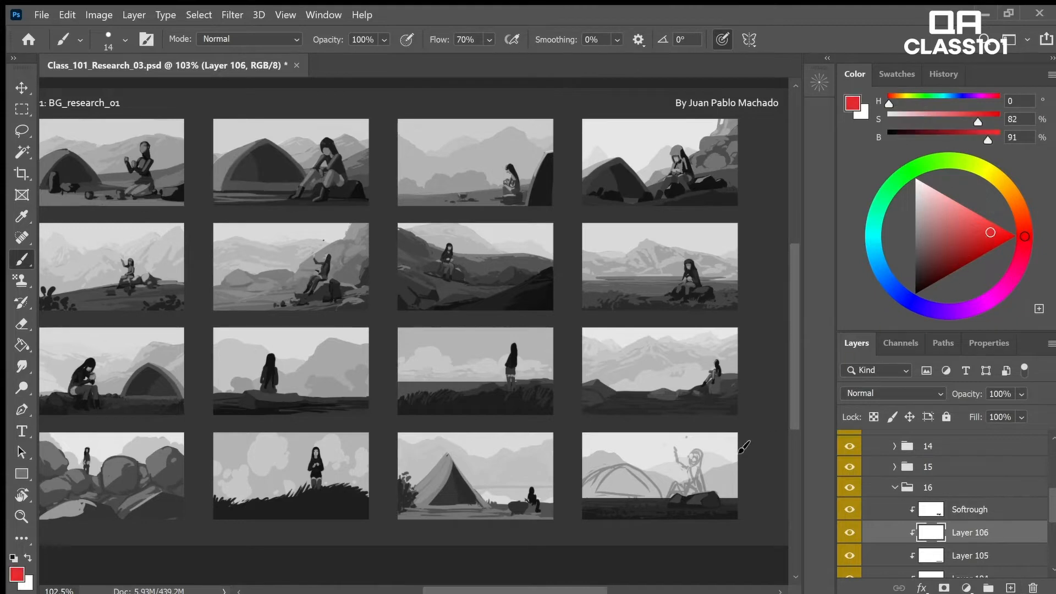
pyautogui.moveTo(578, 497); pyautogui.dragTo(740, 498)
pyautogui.hotkey('ctrl', 'z')
pyautogui.moveTo(581, 493); pyautogui.dragTo(740, 494)
pyautogui.moveTo(561, 469); pyautogui.dragTo(770, 469)
pyautogui.moveTo(687, 429); pyautogui.dragTo(689, 544)
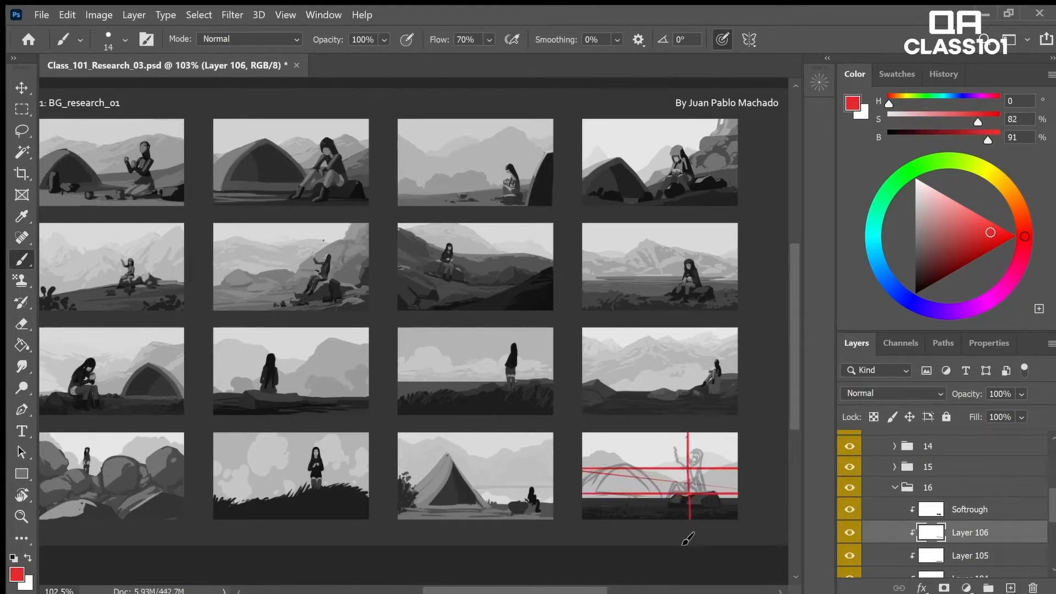
pyautogui.hotkey('ctrl', 'z')
pyautogui.hotkey('ctrl', 'z')
pyautogui.hotkey('ctrl', 'z')
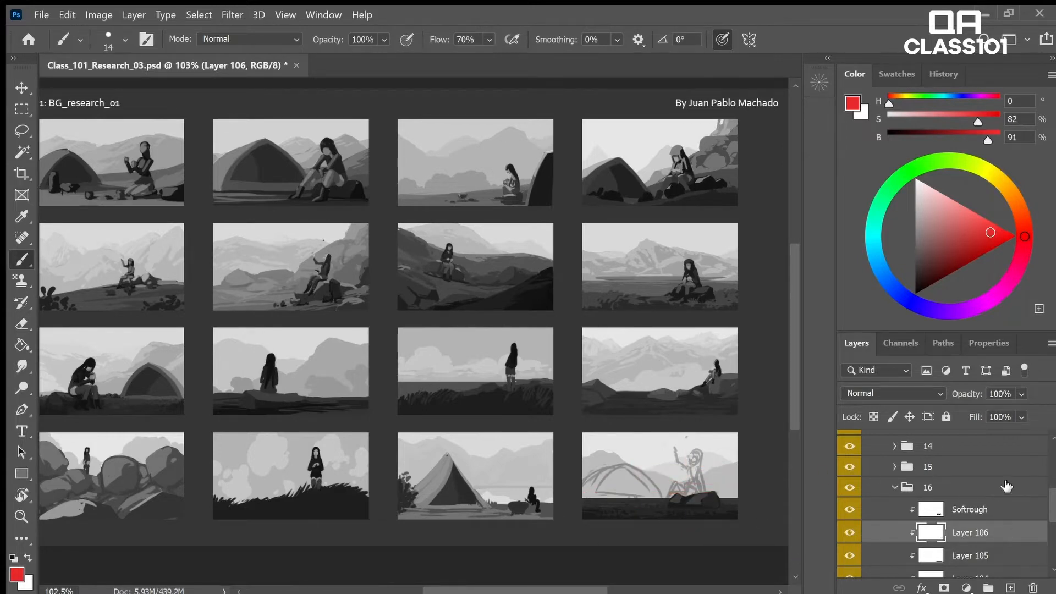
# - Block in the seated girl's legs and boots in frame 16 with dark greys over the rock
pyautogui.moveTo(952, 254)
pyautogui.mouseDown()
pyautogui.moveTo(897, 281)
pyautogui.moveTo(889, 260)
pyautogui.mouseUp()
pyautogui.click(852, 534)
pyautogui.click(850, 534)
pyautogui.keyDown('alt'); pyautogui.click(688, 493); pyautogui.keyUp('alt')
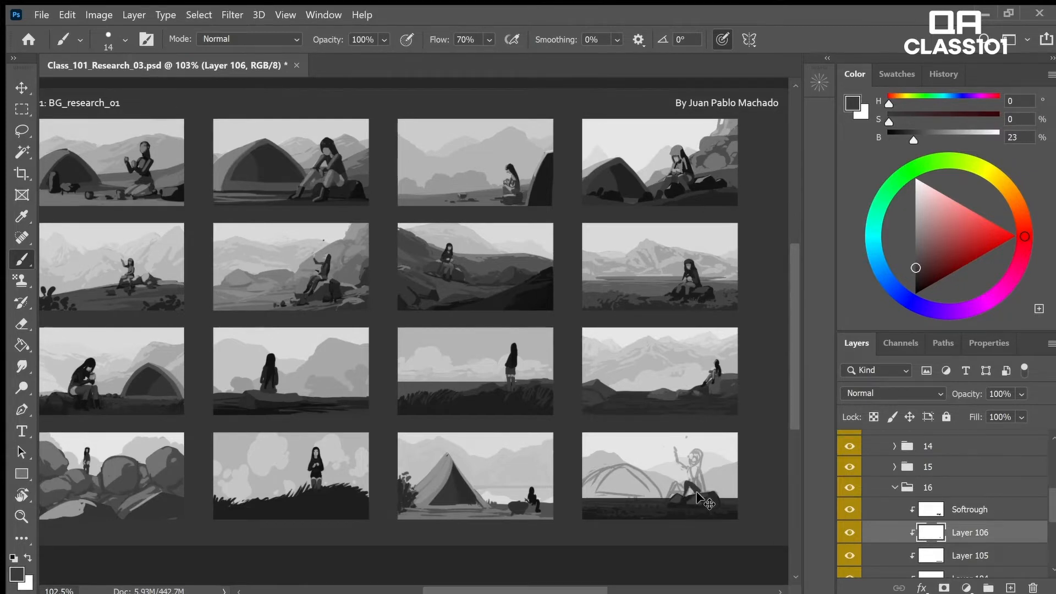
pyautogui.press('e')
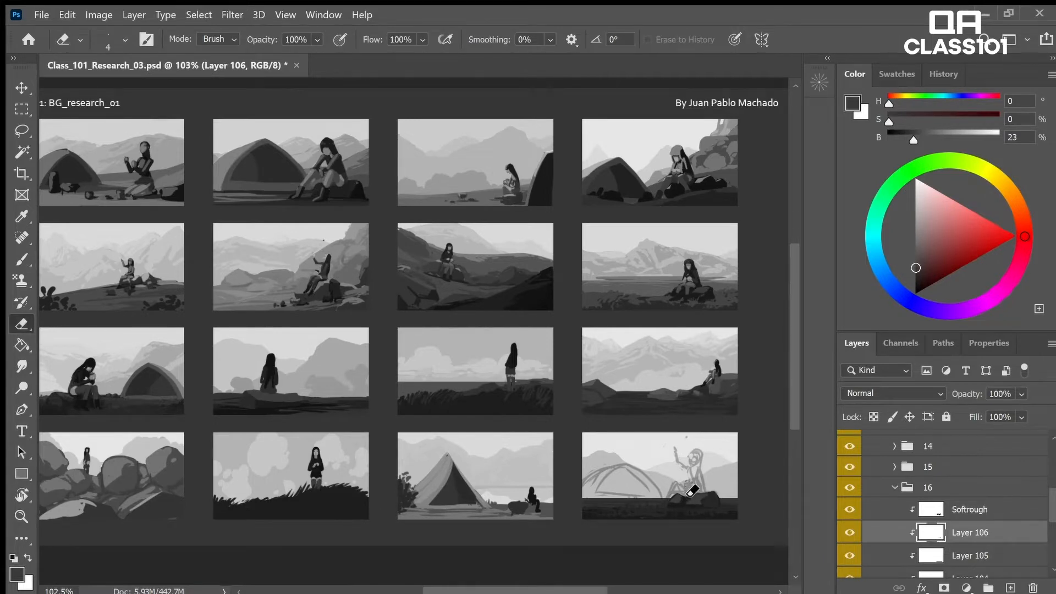
pyautogui.press('z')
pyautogui.moveTo(697, 490); pyautogui.dragTo(742, 490)
pyautogui.press('b')
pyautogui.moveTo(678, 487)
pyautogui.mouseDown()
pyautogui.moveTo(670, 513)
pyautogui.moveTo(700, 505)
pyautogui.moveTo(681, 491)
pyautogui.moveTo(658, 527)
pyautogui.moveTo(677, 498)
pyautogui.moveTo(672, 513)
pyautogui.moveTo(689, 493)
pyautogui.mouseUp()
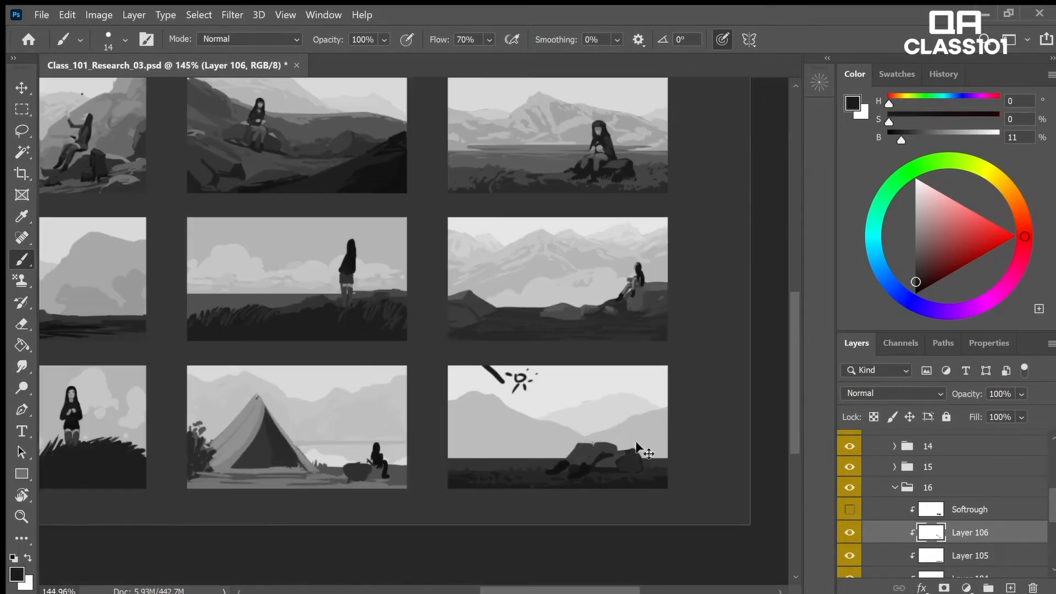
# - Add a layer in group 16, paint a red blob with small dabs beside the frame, and undo it all
pyautogui.click(1007, 516)
pyautogui.click(1011, 588)
pyautogui.click(972, 235)
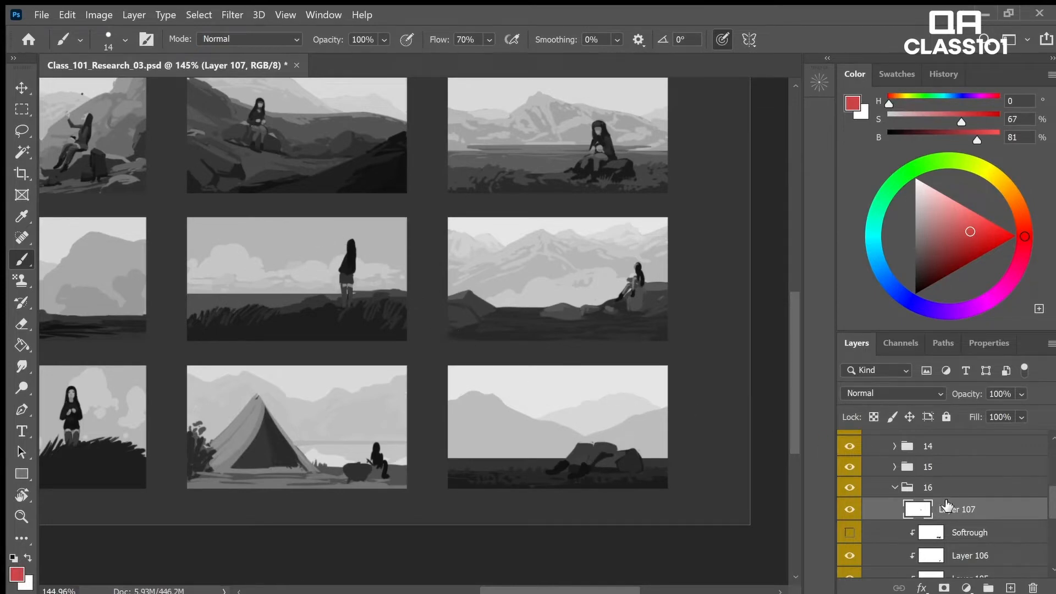
pyautogui.moveTo(426, 362)
pyautogui.mouseDown()
pyautogui.moveTo(424, 399)
pyautogui.moveTo(446, 361)
pyautogui.moveTo(406, 365)
pyautogui.moveTo(468, 357)
pyautogui.mouseUp()
pyautogui.click(404, 356)
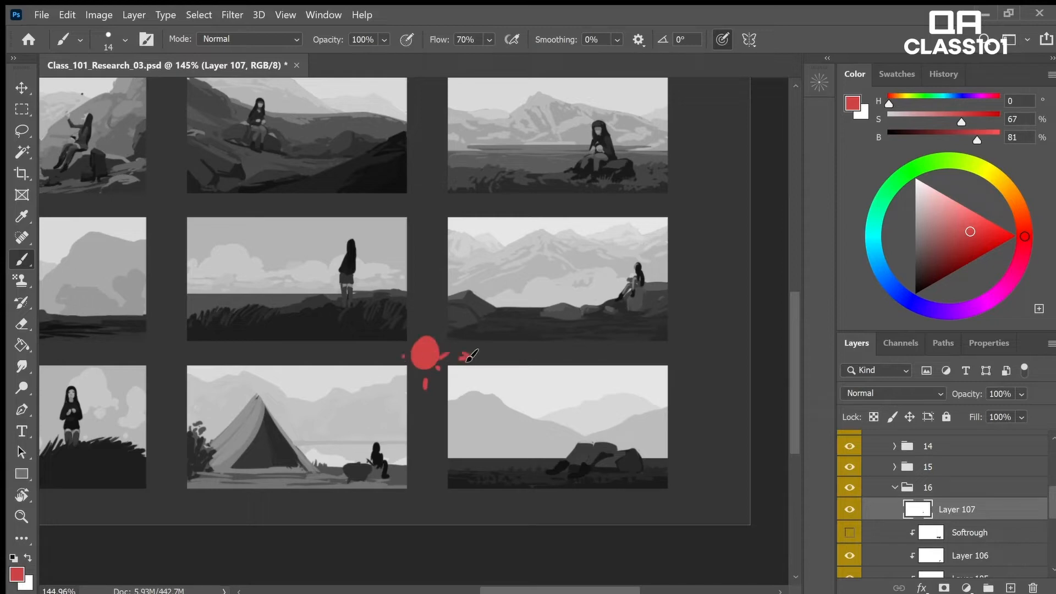
pyautogui.hotkey('ctrl', 'z')
pyautogui.hotkey('ctrl', 'z')
pyautogui.hotkey('ctrl', 'z')
pyautogui.hotkey('ctrl', 'z')
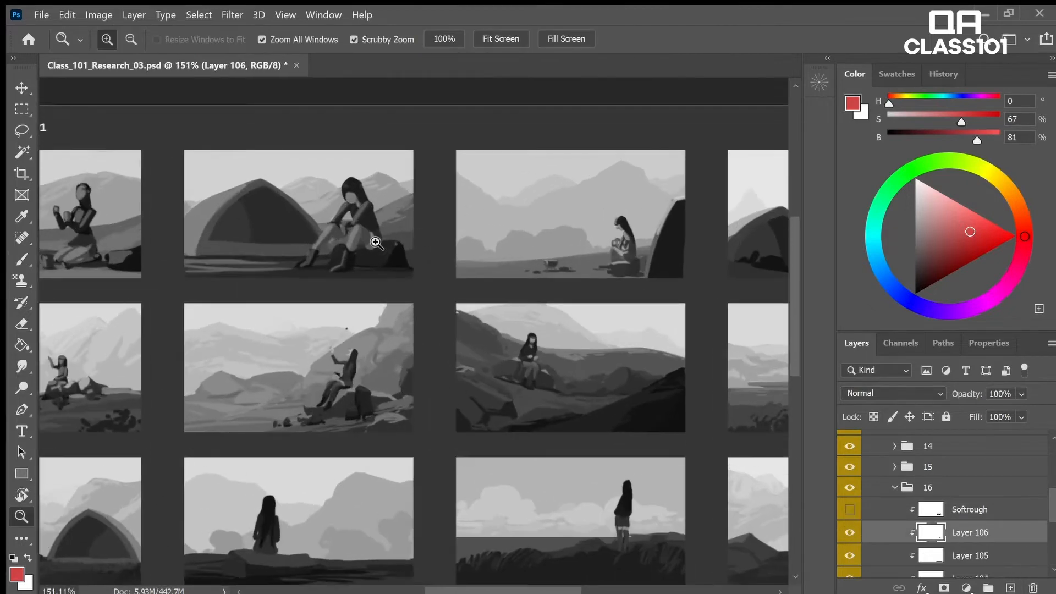
# - Sample the dark clothing tone from the girl in the second frame and paint the seated girl's figure in frame 16
pyautogui.press('i')
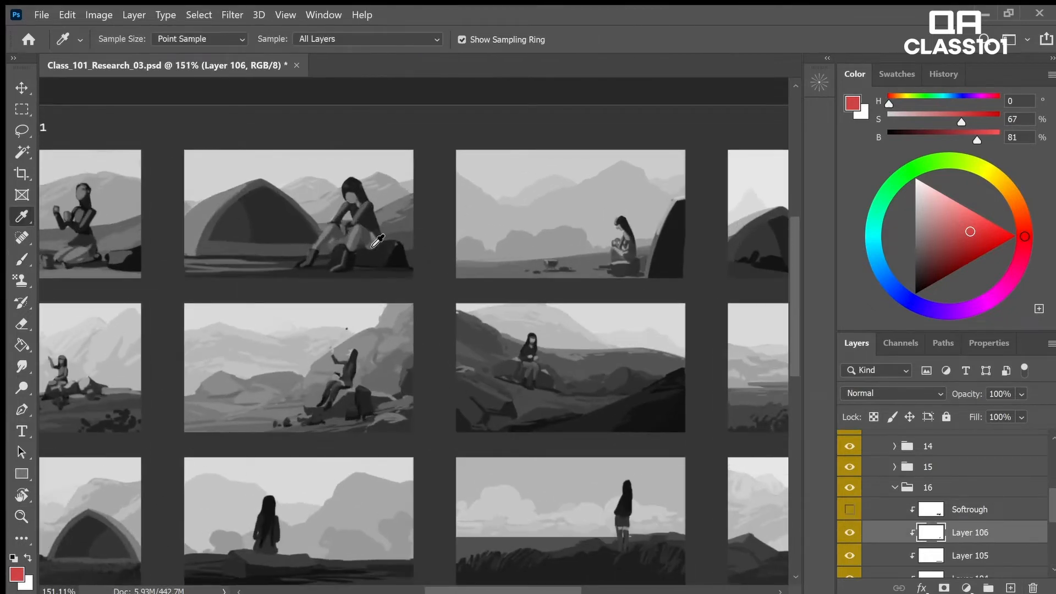
pyautogui.click(370, 231)
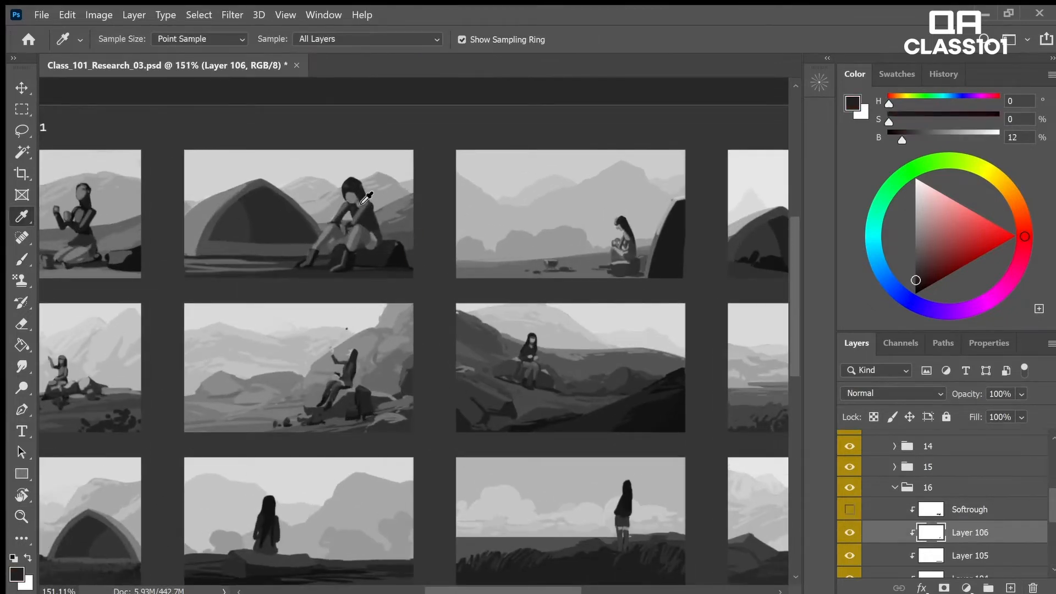
pyautogui.press('z')
pyautogui.hotkey('ctrl', '0')
pyautogui.moveTo(703, 494); pyautogui.dragTo(736, 493)
pyautogui.press('b')
pyautogui.moveTo(674, 477)
pyautogui.mouseDown()
pyautogui.moveTo(663, 455)
pyautogui.moveTo(648, 466)
pyautogui.moveTo(639, 450)
pyautogui.moveTo(667, 456)
pyautogui.mouseUp()
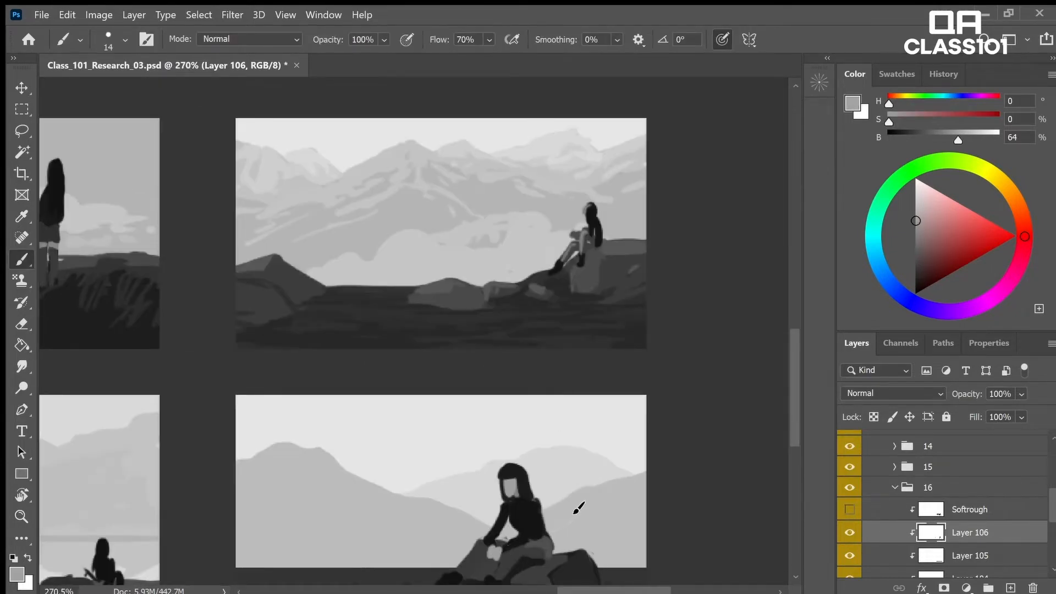
# - Clean up the girl's boots and lower legs in frame 16 with the eraser and sampled dark greys
pyautogui.press('z')
pyautogui.moveTo(584, 506); pyautogui.dragTo(631, 488)
pyautogui.press('space')
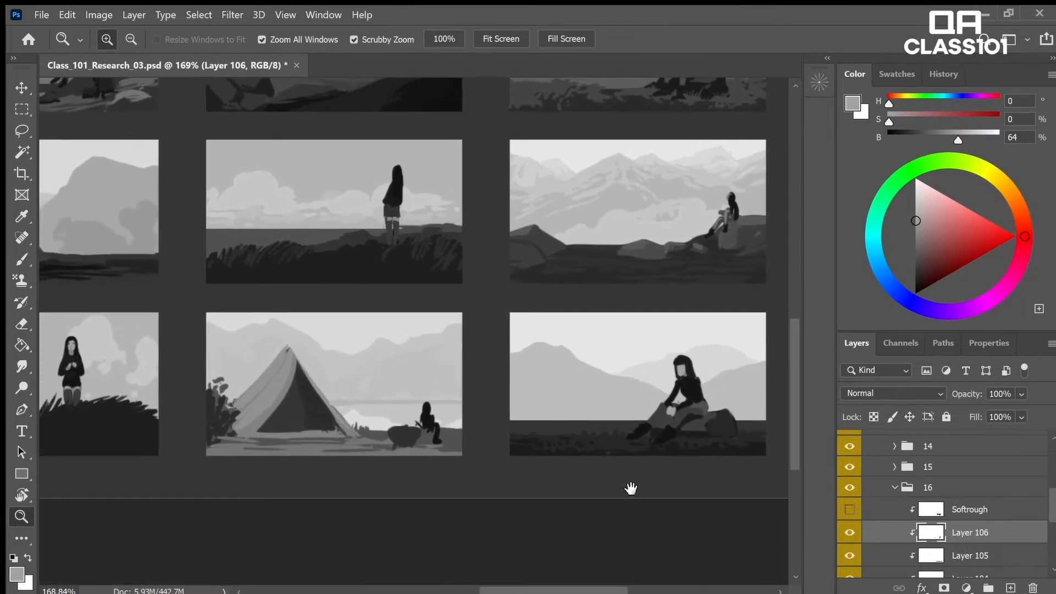
pyautogui.press('e')
pyautogui.moveTo(641, 429)
pyautogui.mouseDown()
pyautogui.moveTo(651, 433)
pyautogui.moveTo(622, 439)
pyautogui.moveTo(650, 460)
pyautogui.moveTo(658, 440)
pyautogui.moveTo(626, 446)
pyautogui.mouseUp()
pyautogui.press('b')
pyautogui.keyDown('alt'); pyautogui.click(650, 432); pyautogui.keyUp('alt')
pyautogui.press('e')
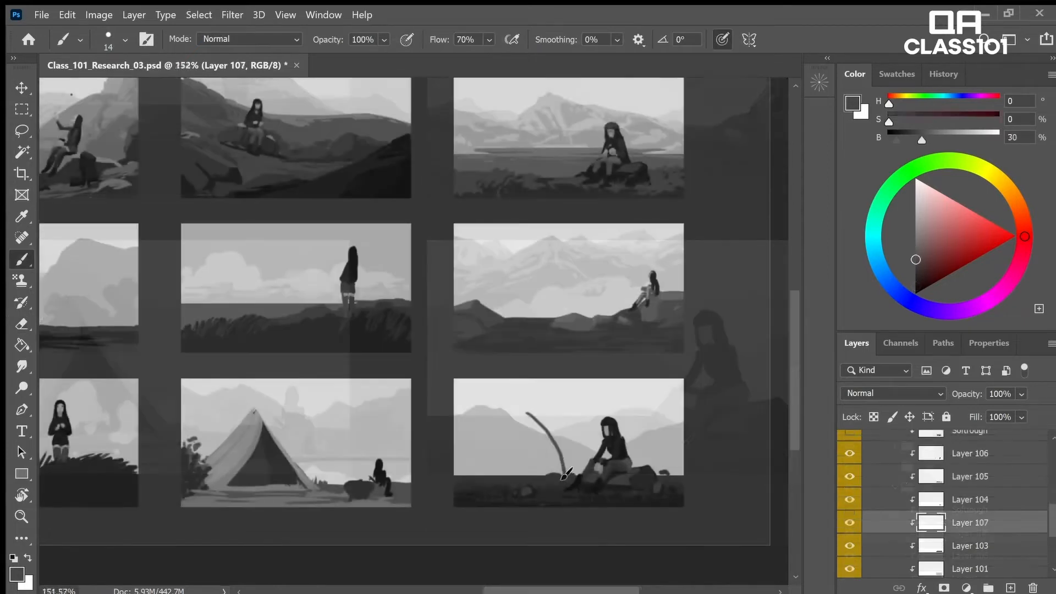
# - Paint the dome tent's silhouette in 30% brightness grey behind the girl in frame 16, and compare the frame with its layer hidden
pyautogui.moveTo(544, 427)
pyautogui.mouseDown()
pyautogui.moveTo(521, 410)
pyautogui.moveTo(472, 440)
pyautogui.moveTo(452, 479)
pyautogui.moveTo(518, 419)
pyautogui.mouseUp()
pyautogui.moveTo(454, 477); pyautogui.dragTo(517, 419)
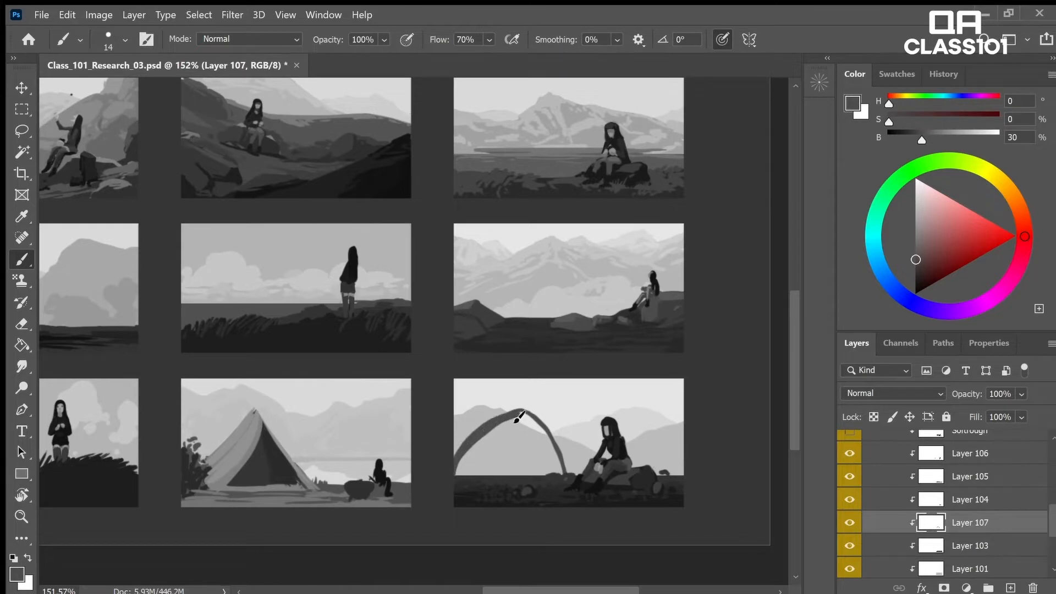
pyautogui.moveTo(455, 478)
pyautogui.mouseDown()
pyautogui.moveTo(516, 423)
pyautogui.moveTo(472, 484)
pyautogui.moveTo(478, 475)
pyautogui.moveTo(483, 485)
pyautogui.moveTo(551, 488)
pyautogui.moveTo(511, 490)
pyautogui.mouseUp()
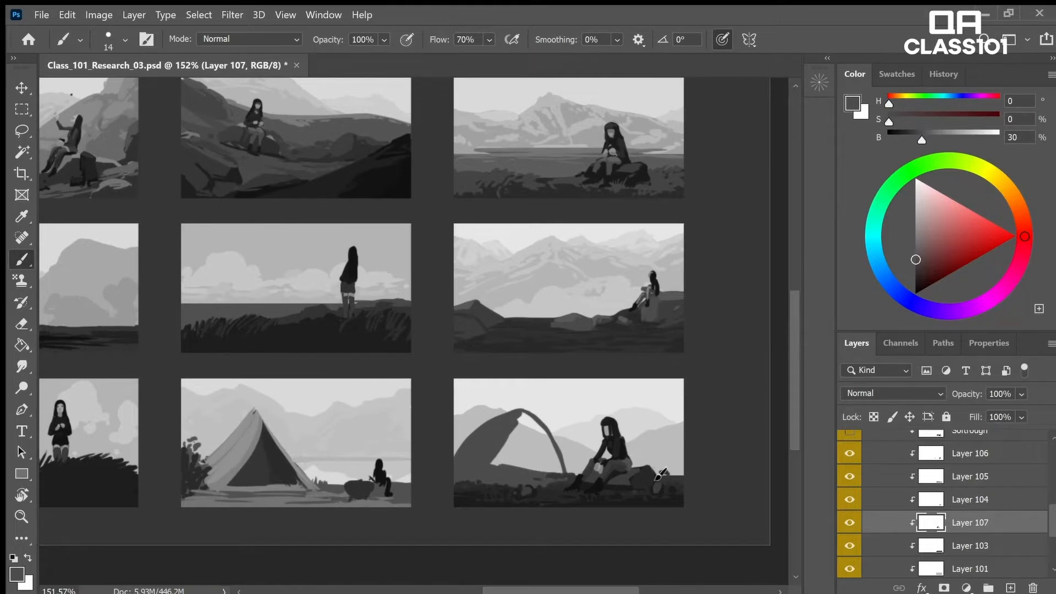
pyautogui.press('e')
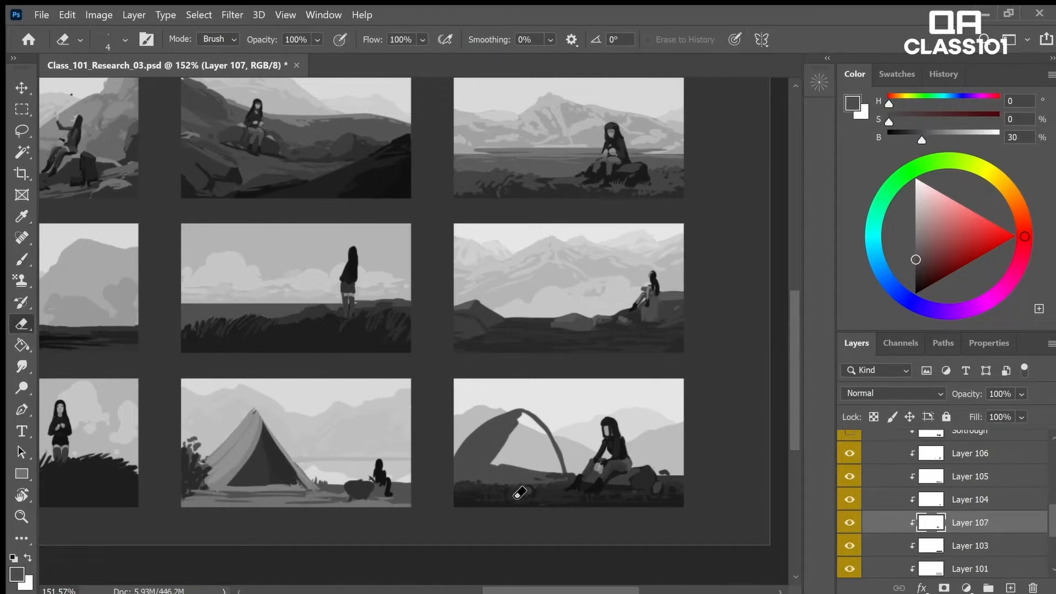
pyautogui.press('b')
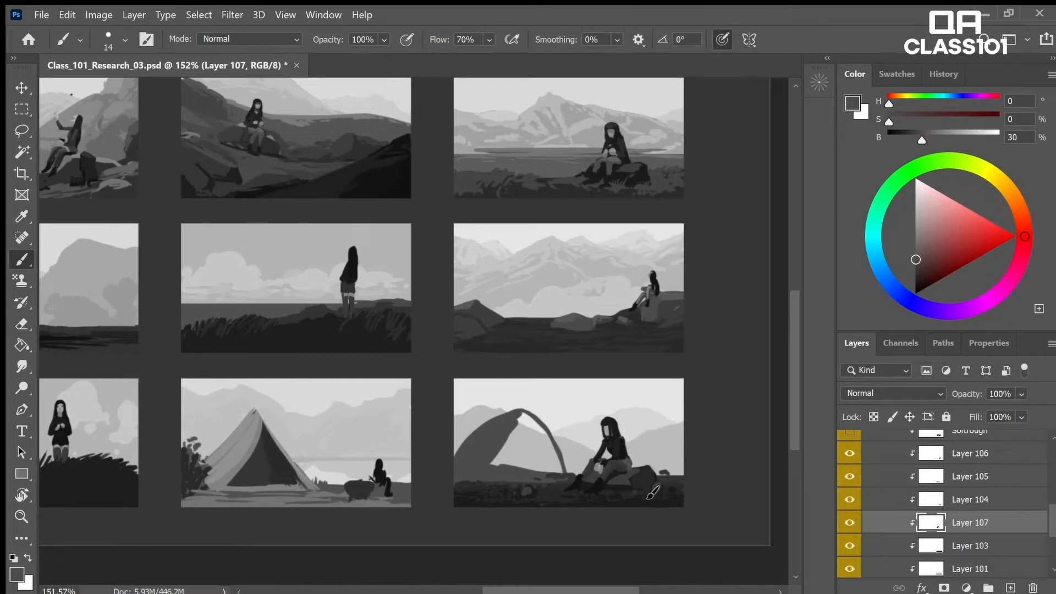
pyautogui.press('e')
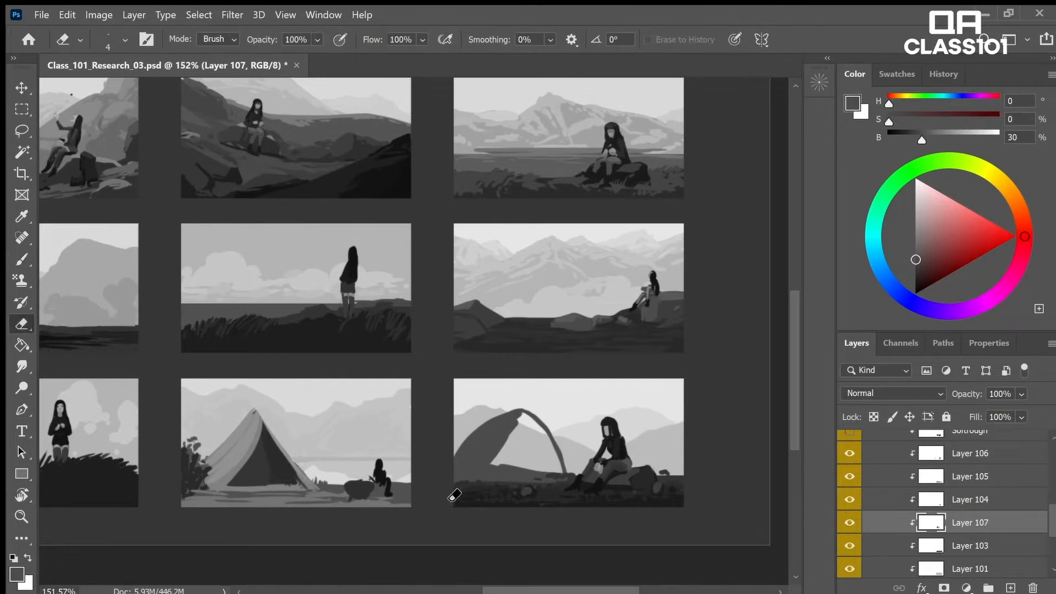
pyautogui.press('b')
pyautogui.moveTo(497, 437)
pyautogui.mouseDown()
pyautogui.moveTo(508, 473)
pyautogui.moveTo(519, 430)
pyautogui.moveTo(523, 484)
pyautogui.moveTo(526, 431)
pyautogui.moveTo(539, 479)
pyautogui.mouseUp()
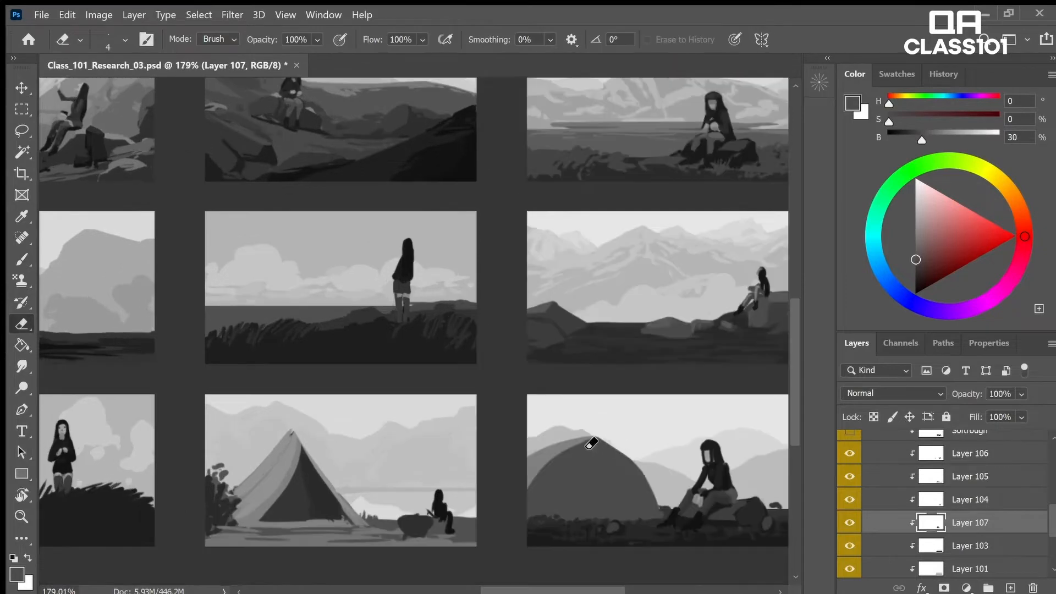
pyautogui.click(849, 522)
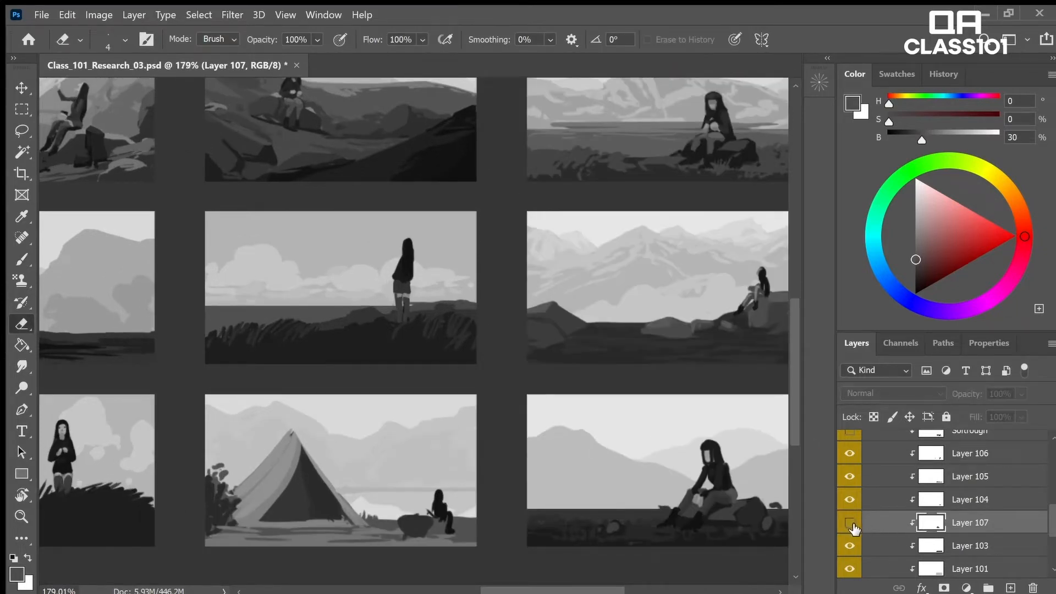
pyautogui.click(849, 523)
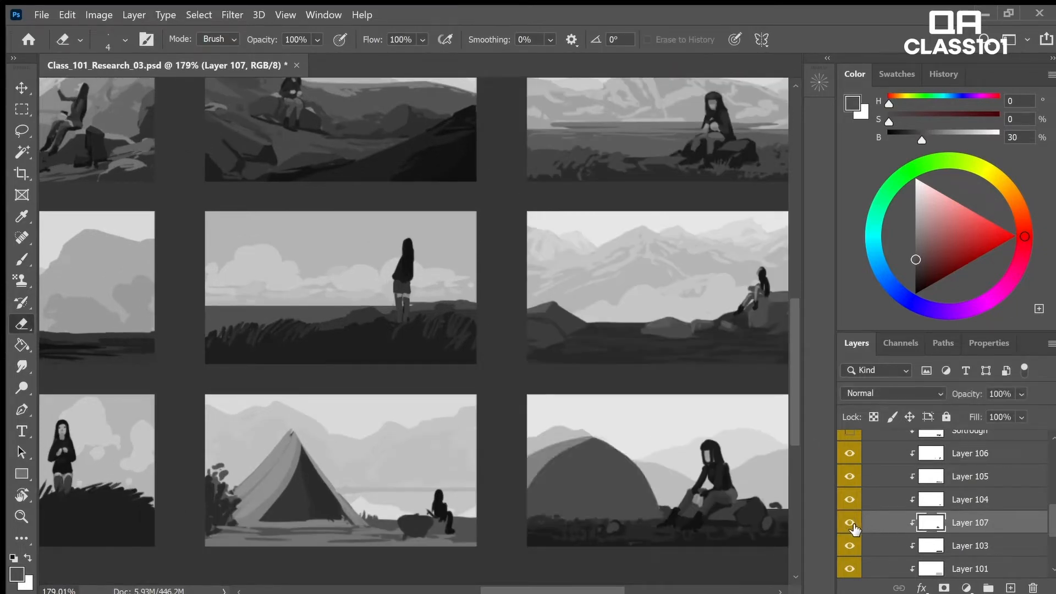
# - Sample a dark 16% brightness grey from the ground in frame 16 and paint the dome tent's dark opening
pyautogui.click(883, 546)
pyautogui.press('i')
pyautogui.click(607, 528)
pyautogui.press('b')
pyautogui.moveTo(535, 518)
pyautogui.mouseDown()
pyautogui.moveTo(559, 517)
pyautogui.moveTo(549, 503)
pyautogui.moveTo(582, 521)
pyautogui.mouseUp()
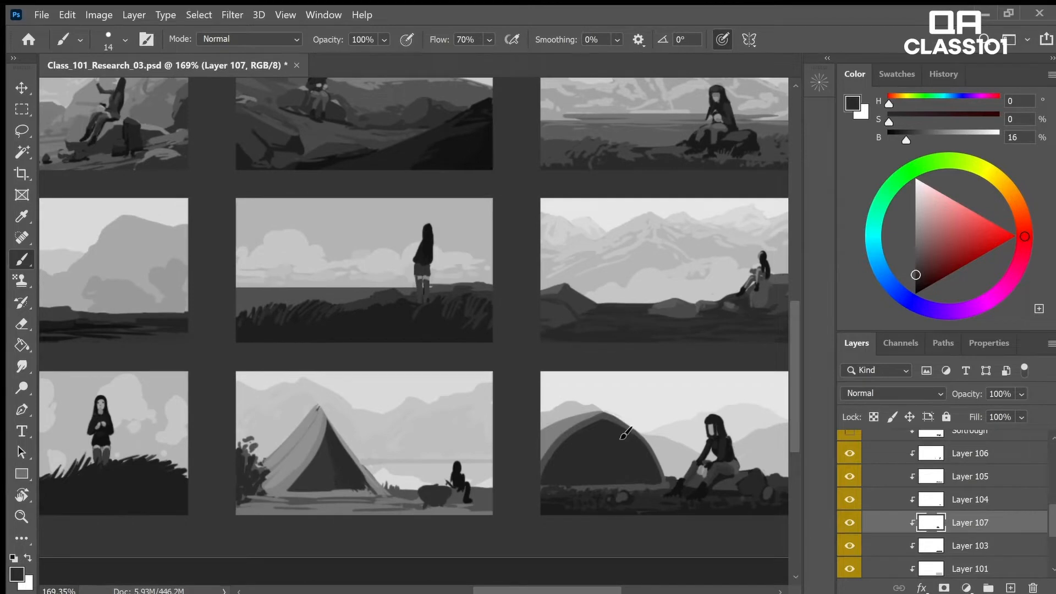
# - Refine the arched rim around the tent opening in frame 16 with sampled 30% and 50% brightness greys
pyautogui.press('i')
pyautogui.click(617, 425)
pyautogui.press('b')
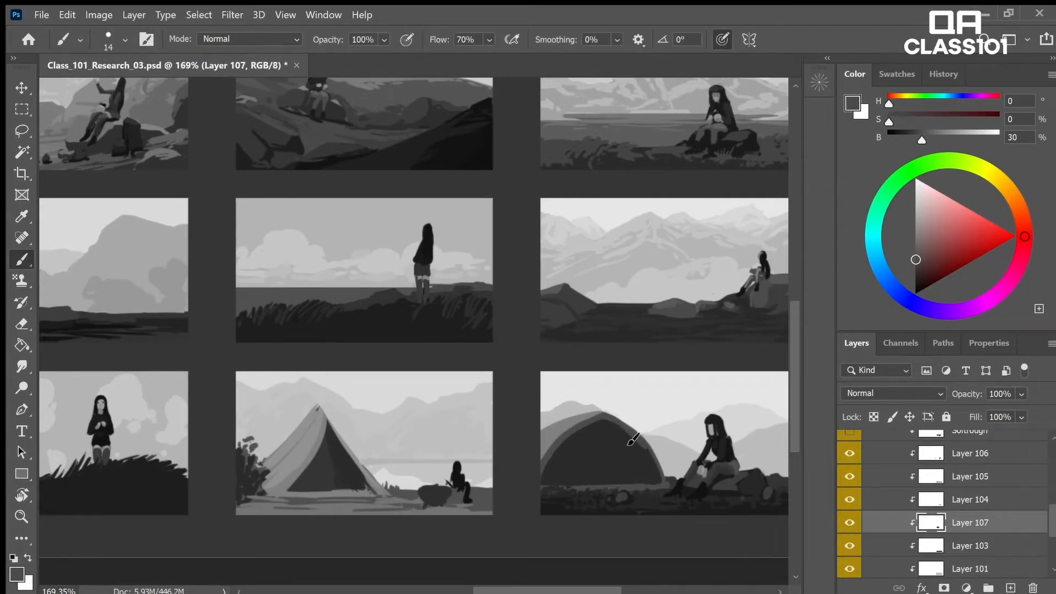
pyautogui.moveTo(544, 477); pyautogui.dragTo(613, 421)
pyautogui.keyDown('alt'); pyautogui.click(614, 441); pyautogui.keyUp('alt')
pyautogui.keyDown('alt'); pyautogui.click(580, 428); pyautogui.keyUp('alt')
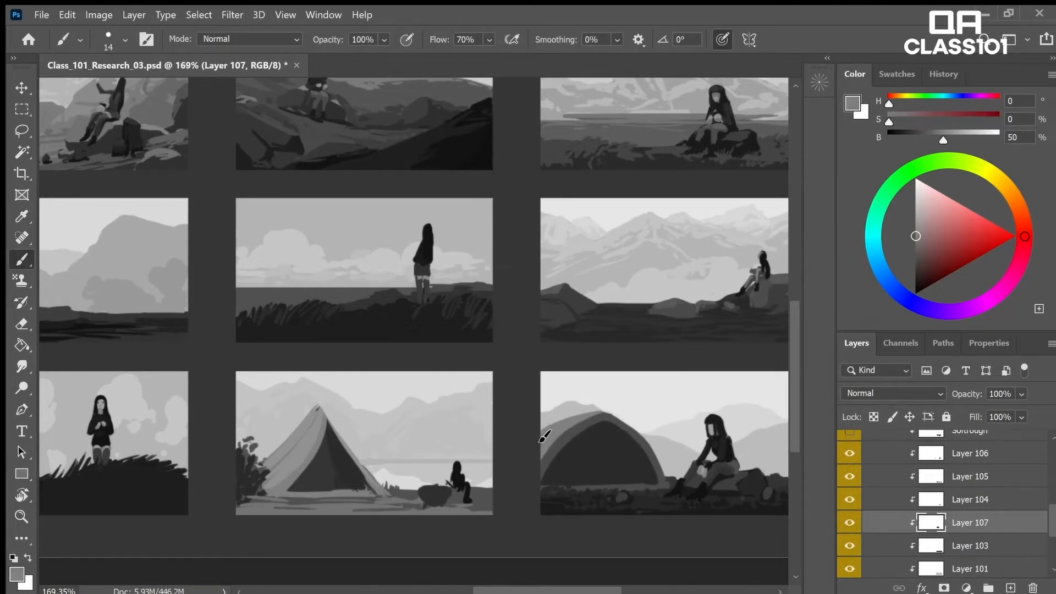
pyautogui.press('e')
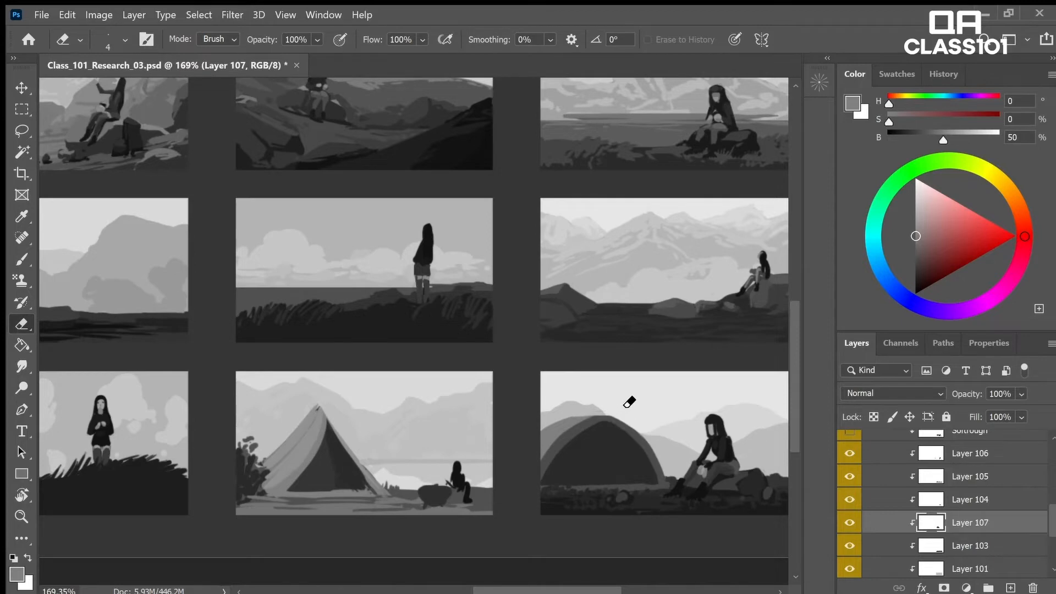
# - Examine frame 16 with Layer 107 hidden and shown to compare the tent's effect on the composition
pyautogui.press('z')
pyautogui.moveTo(717, 371); pyautogui.dragTo(664, 369)
pyautogui.moveTo(630, 502); pyautogui.dragTo(679, 495)
pyautogui.press('v')
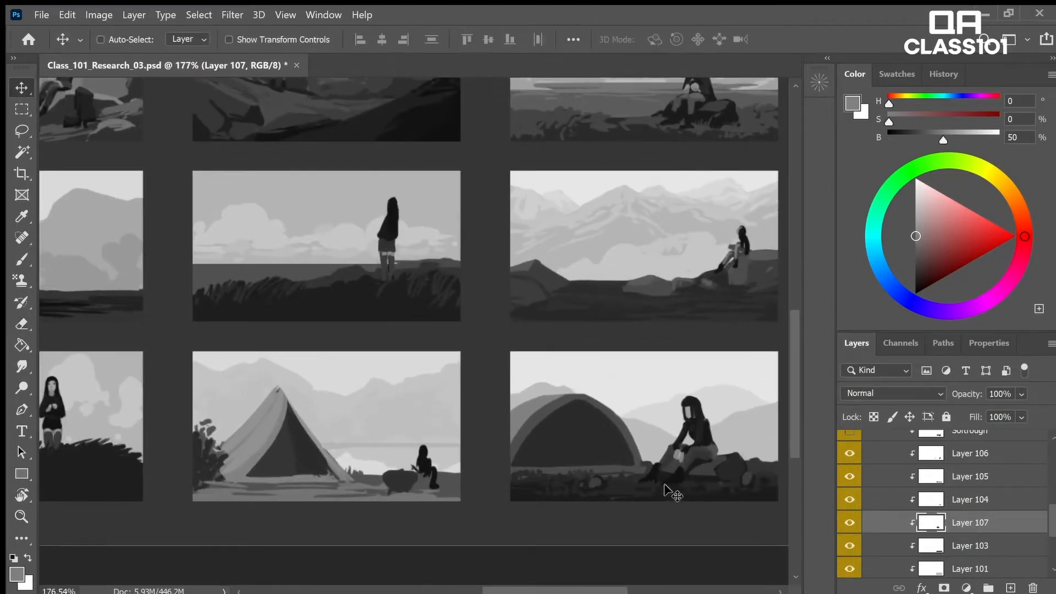
pyautogui.press('z')
pyautogui.click(850, 522)
pyautogui.click(850, 522)
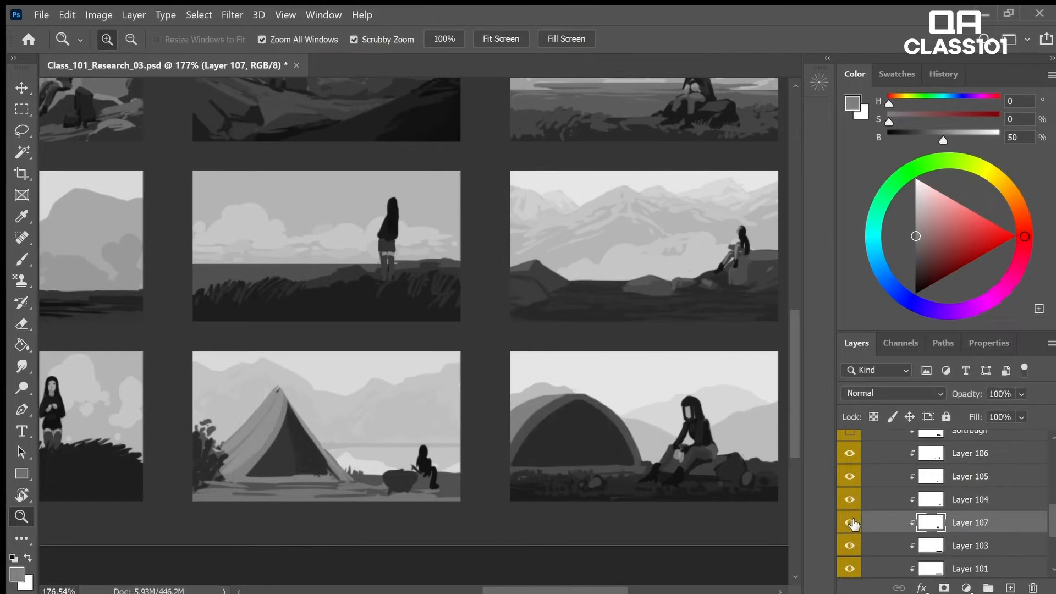
pyautogui.press('e')
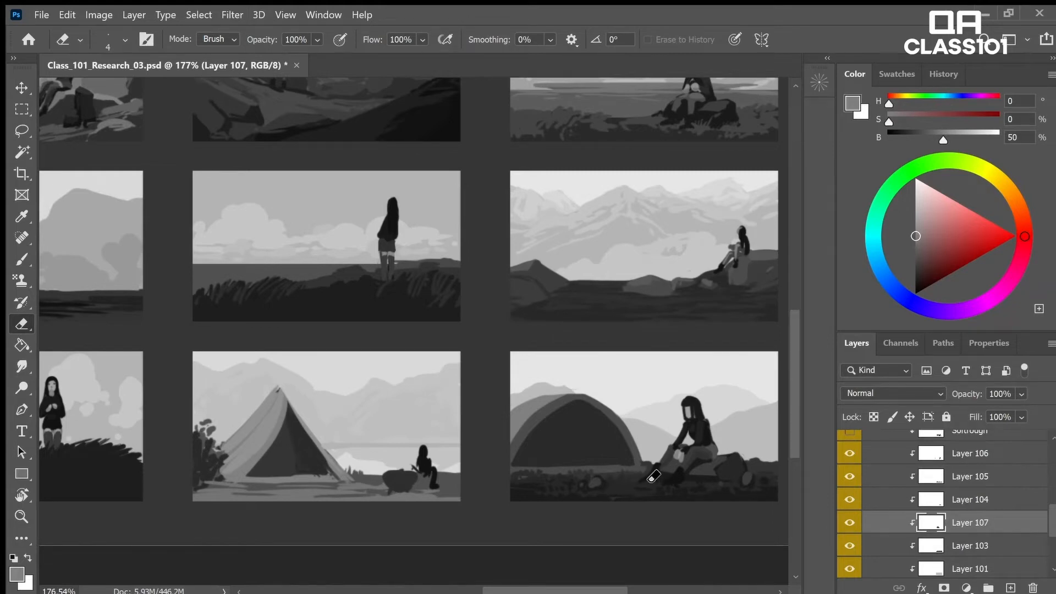
# - Sample a 20% brightness grey from another thumbnail and select the tent's dark opening in frame 16 with the Magic Wand
pyautogui.press('z')
pyautogui.moveTo(652, 451); pyautogui.dragTo(622, 446)
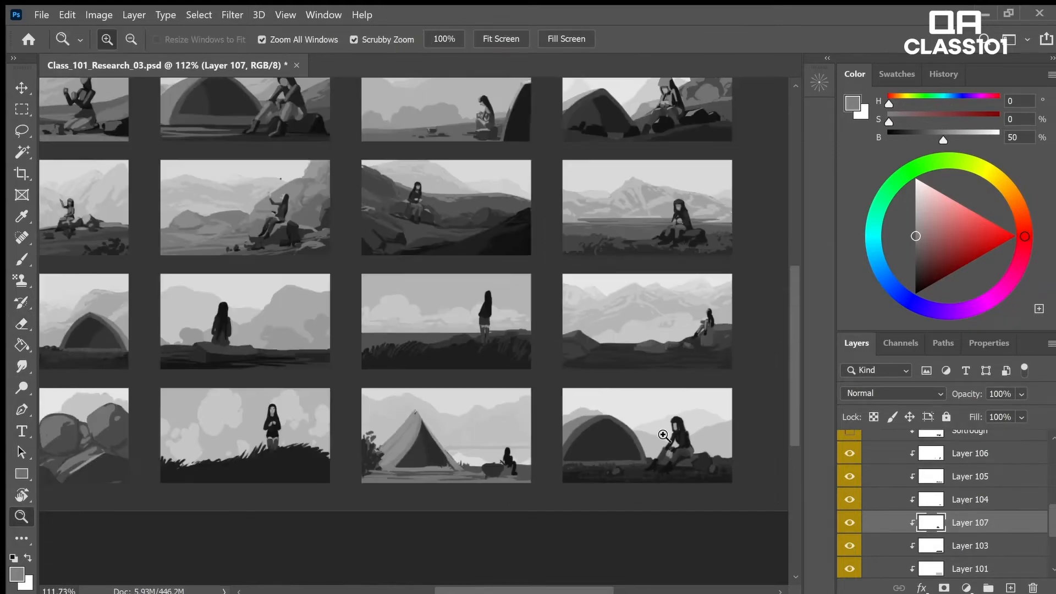
pyautogui.press('i')
pyautogui.click(493, 237)
pyautogui.moveTo(616, 450)
pyautogui.mouseDown()
pyautogui.moveTo(636, 448)
pyautogui.moveTo(589, 437)
pyautogui.mouseUp()
pyautogui.press('b')
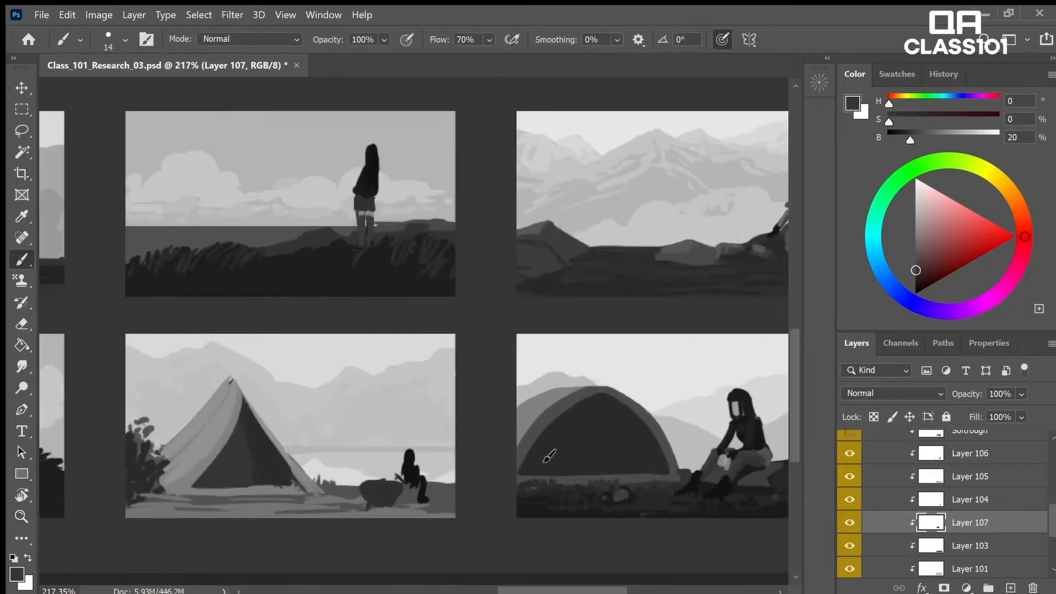
pyautogui.click(22, 152)
pyautogui.click(611, 447)
pyautogui.press('z')
pyautogui.moveTo(642, 384); pyautogui.dragTo(593, 374)
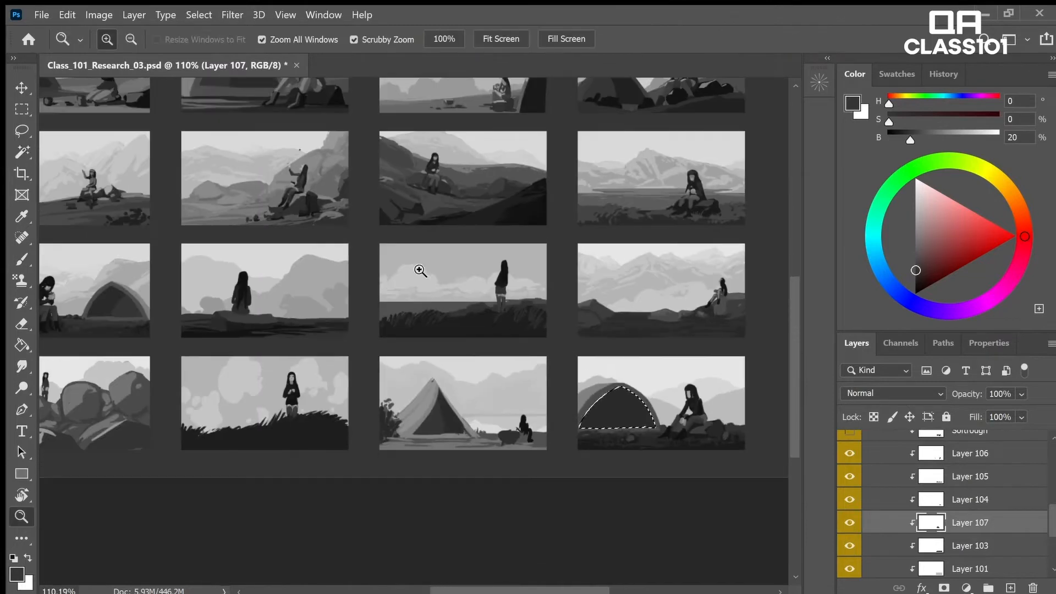
# - Paint a 20% brightness grey area inside the selected tent opening to suggest depth, and clear the selection
pyautogui.moveTo(397, 193); pyautogui.dragTo(368, 193)
pyautogui.press('i')
pyautogui.press('z')
pyautogui.moveTo(627, 484); pyautogui.dragTo(652, 483)
pyautogui.press('b')
pyautogui.moveTo(542, 410); pyautogui.dragTo(568, 502)
pyautogui.moveTo(550, 432)
pyautogui.mouseDown()
pyautogui.moveTo(562, 477)
pyautogui.moveTo(541, 483)
pyautogui.moveTo(513, 455)
pyautogui.moveTo(501, 466)
pyautogui.moveTo(529, 435)
pyautogui.mouseUp()
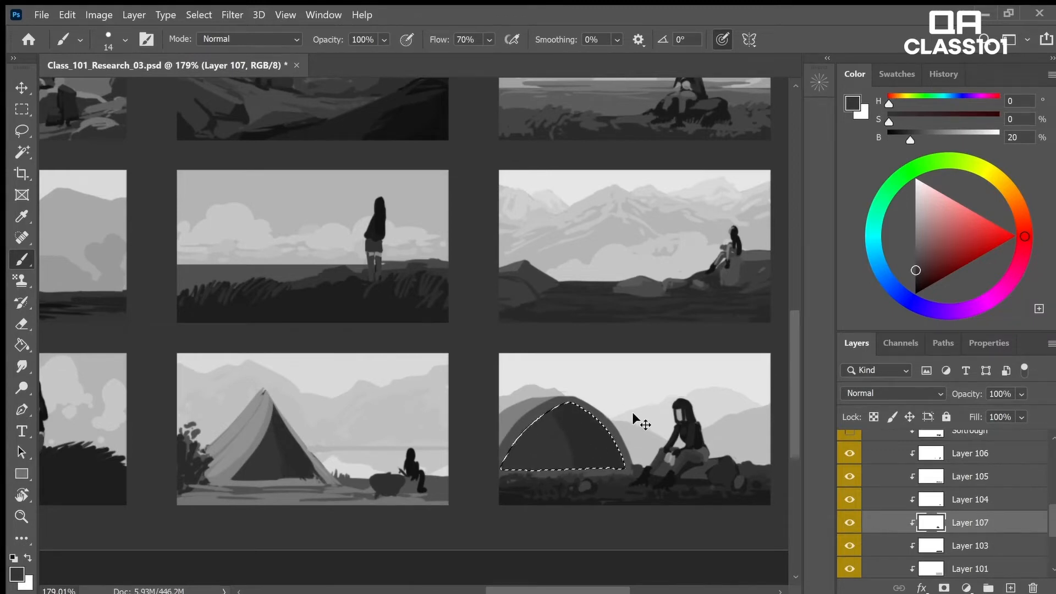
pyautogui.hotkey('ctrl', 'd')
pyautogui.press('z')
pyautogui.moveTo(680, 396); pyautogui.dragTo(662, 396)
pyautogui.press('b')
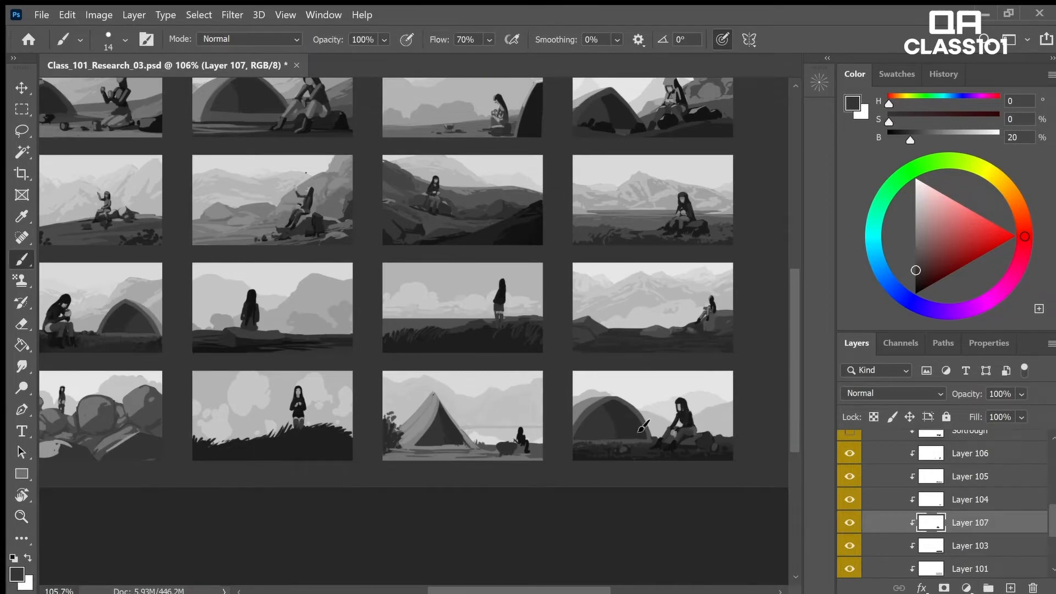
# - Check which layers of group 16 hold the scenery, and add a new clipped layer above Layer 101
pyautogui.press('z')
pyautogui.scroll(-3, 880, 464)
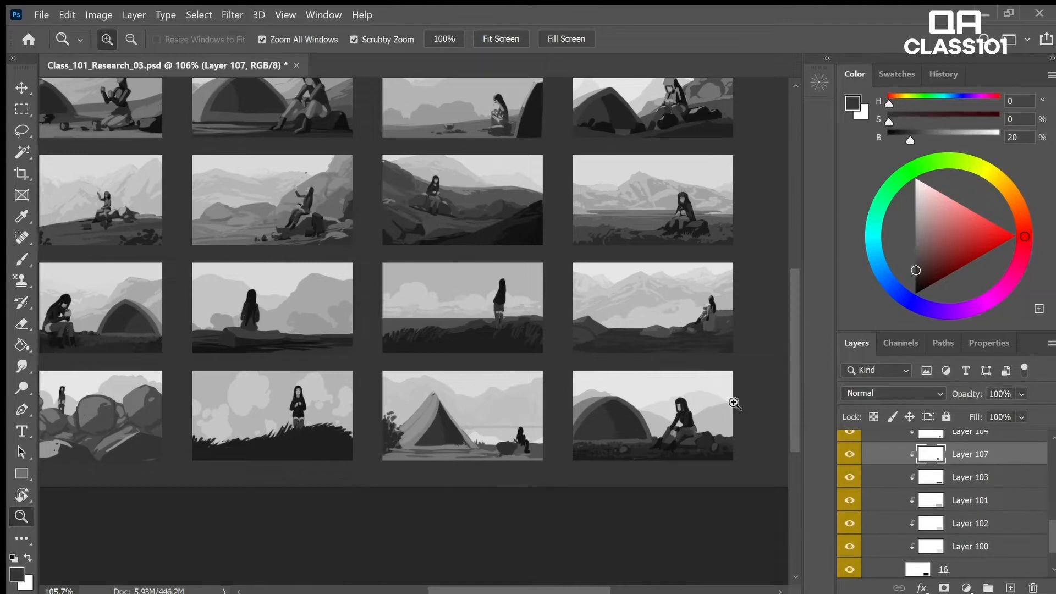
pyautogui.click(967, 525)
pyautogui.click(851, 478)
pyautogui.click(851, 477)
pyautogui.click(965, 507)
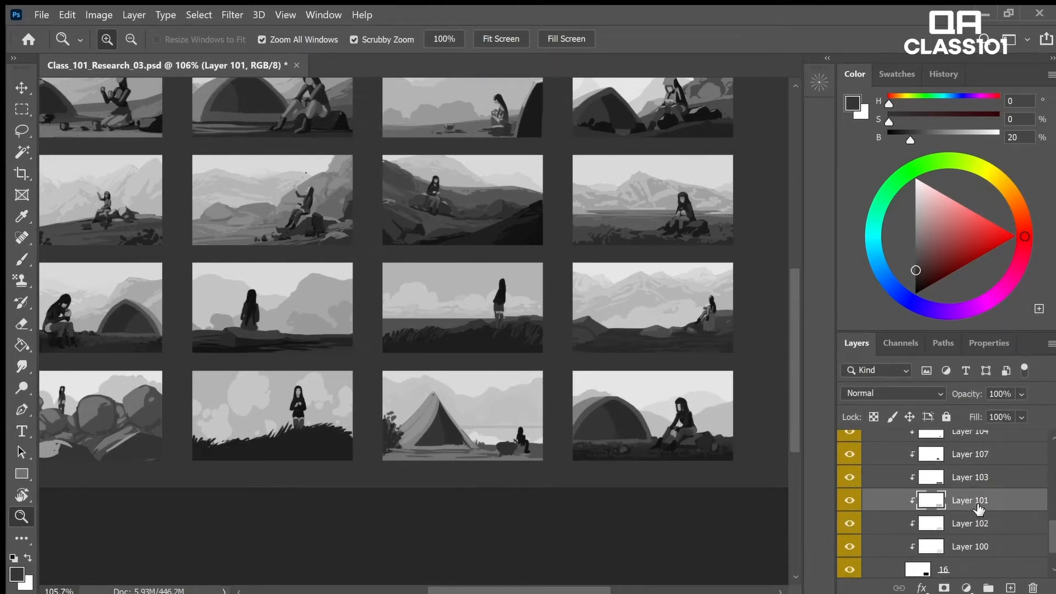
pyautogui.click(1010, 587)
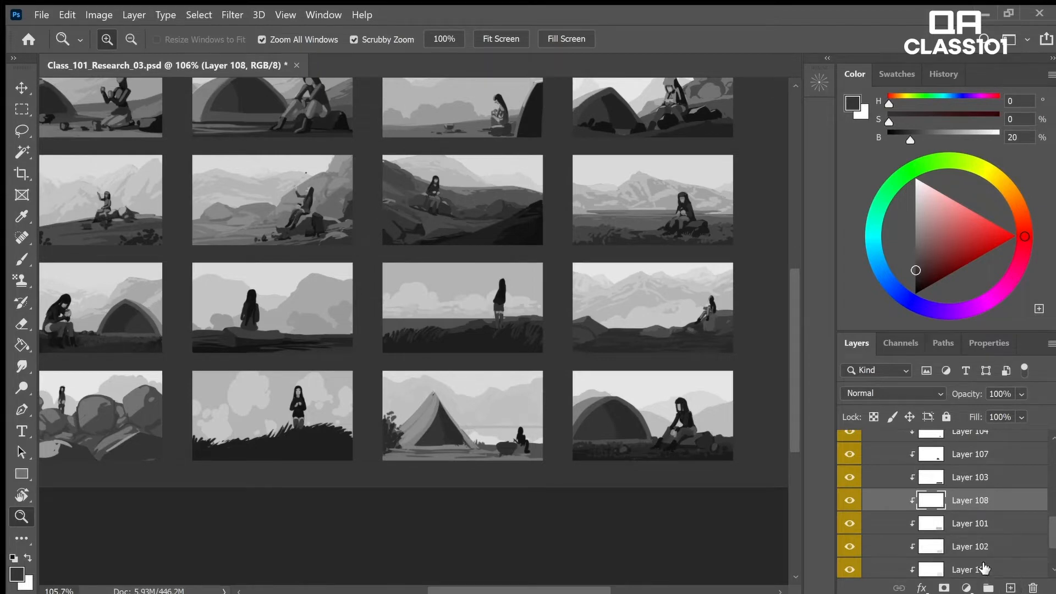
# - Set the new layer to Soft Light at 58% opacity and paint white highlights on frame 16's background mountains
pyautogui.scroll(-14, 895, 394)
pyautogui.scroll(2, 896, 395)
pyautogui.scroll(-1, 894, 401)
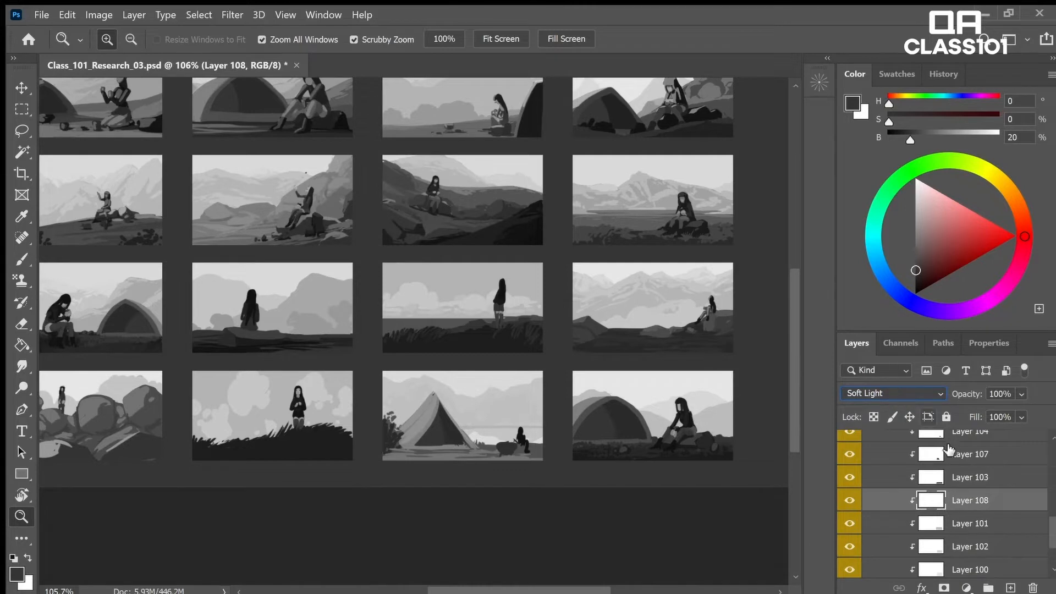
pyautogui.moveTo(977, 395); pyautogui.dragTo(940, 405)
pyautogui.moveTo(910, 138); pyautogui.dragTo(999, 139)
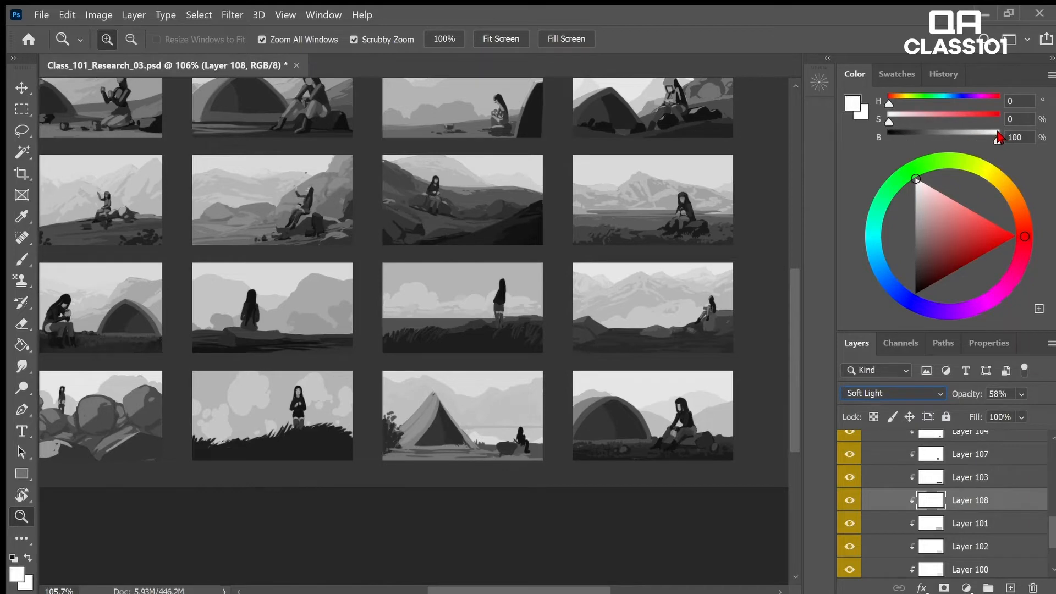
pyautogui.click(696, 413)
pyautogui.moveTo(739, 406); pyautogui.dragTo(715, 407)
pyautogui.press('b')
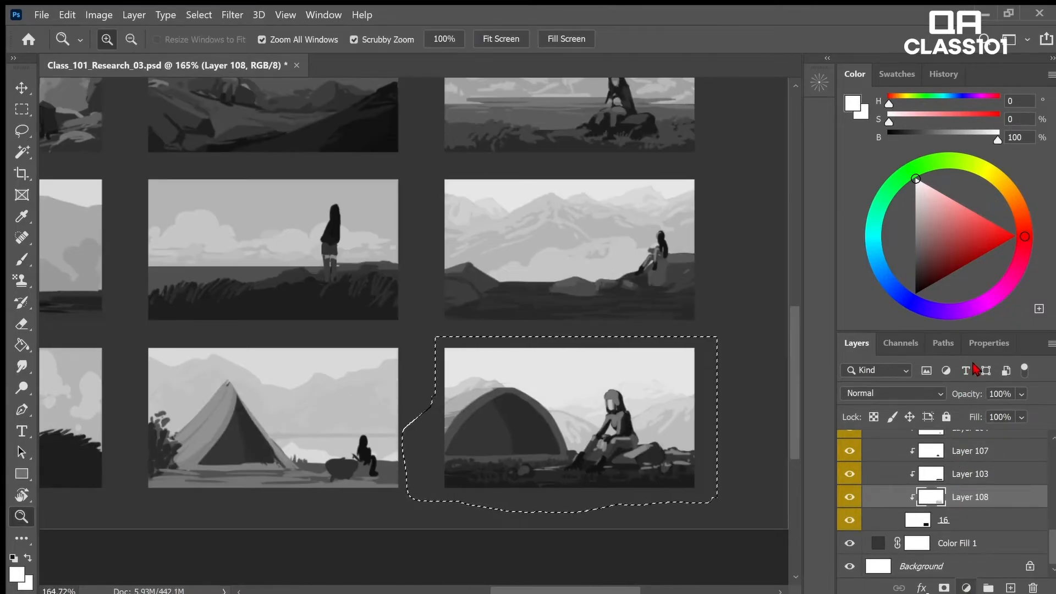
# - Add a Levels adjustment limited to frame 16's selection, darken the midtones and narrow the black and white input range
pyautogui.click(970, 364)
pyautogui.moveTo(870, 519); pyautogui.dragTo(839, 561)
pyautogui.moveTo(1036, 520)
pyautogui.mouseDown()
pyautogui.moveTo(1010, 521)
pyautogui.moveTo(1038, 521)
pyautogui.mouseUp()
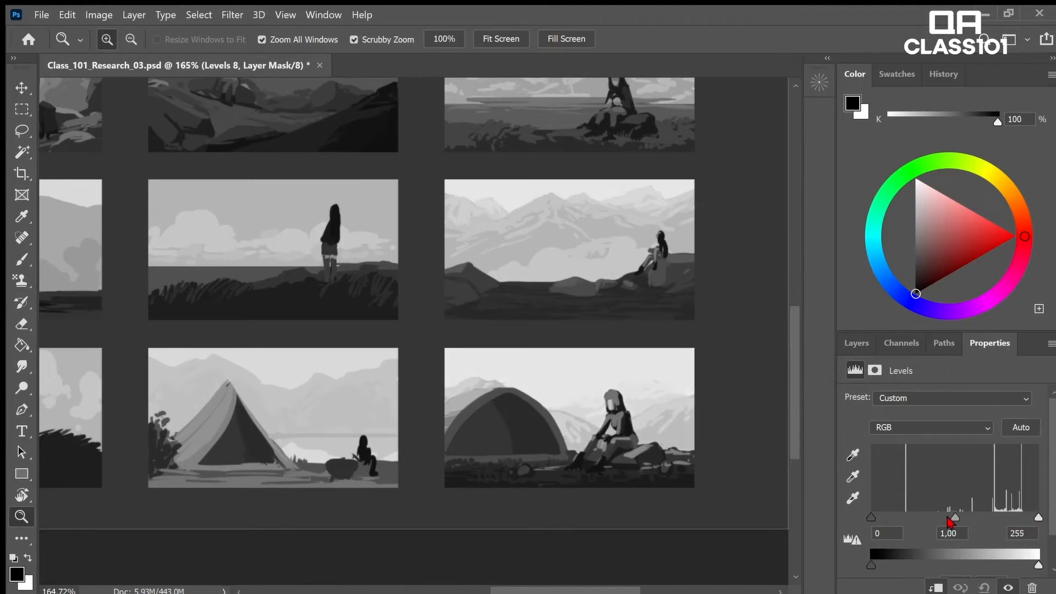
pyautogui.moveTo(953, 519); pyautogui.dragTo(986, 521)
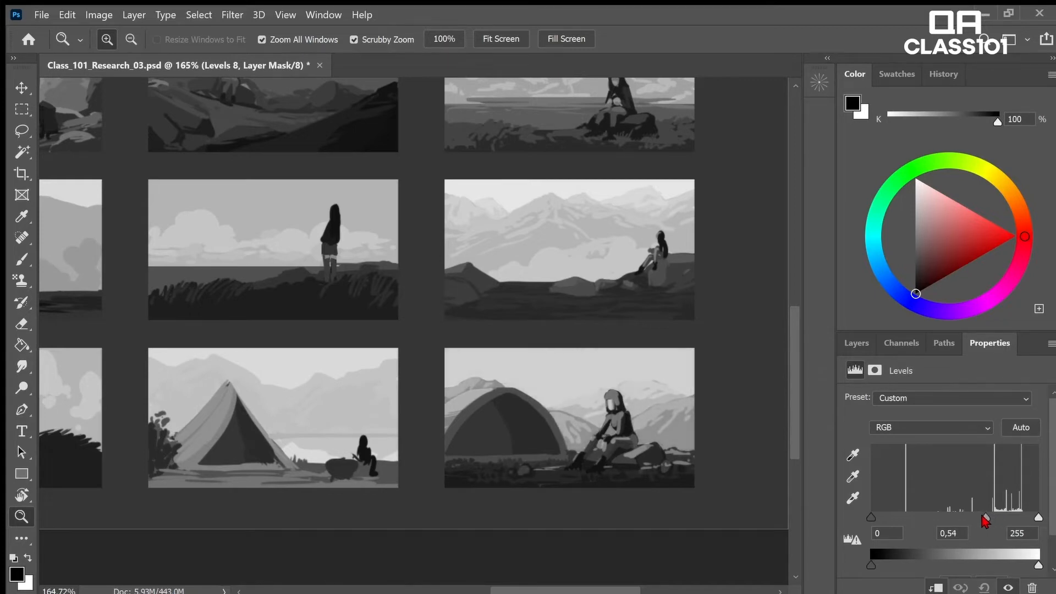
pyautogui.moveTo(982, 521); pyautogui.dragTo(978, 522)
pyautogui.moveTo(871, 518); pyautogui.dragTo(898, 520)
pyautogui.moveTo(1038, 518); pyautogui.dragTo(1030, 520)
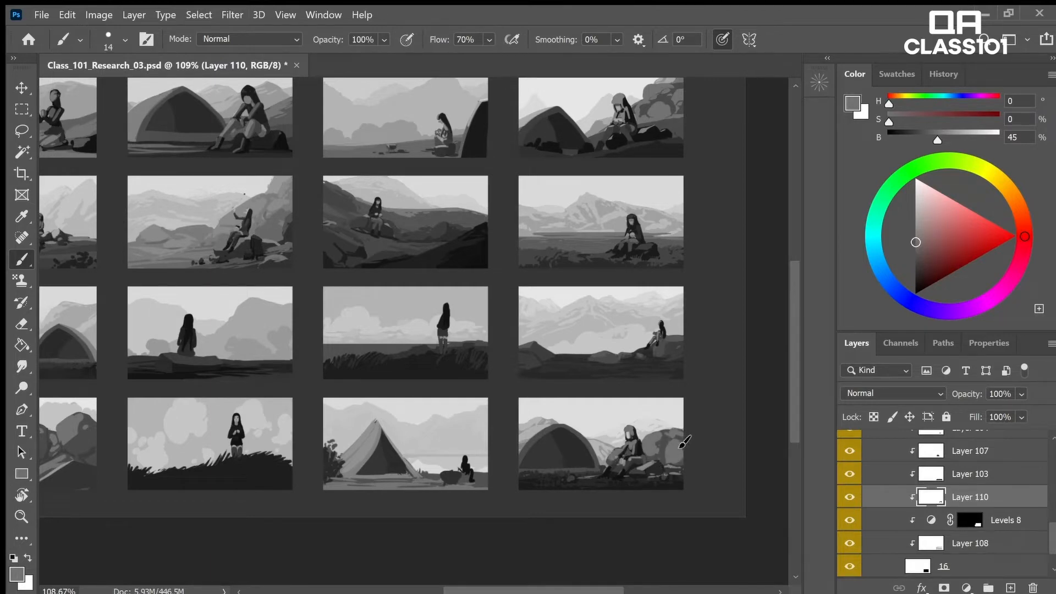
# - Paint the large boulders behind the girl in frame 16 on Layer 110 using greys sampled from the scene
pyautogui.press('z')
pyautogui.moveTo(684, 431)
pyautogui.mouseDown()
pyautogui.moveTo(630, 450)
pyautogui.moveTo(705, 434)
pyautogui.mouseUp()
pyautogui.press('i')
pyautogui.press('b')
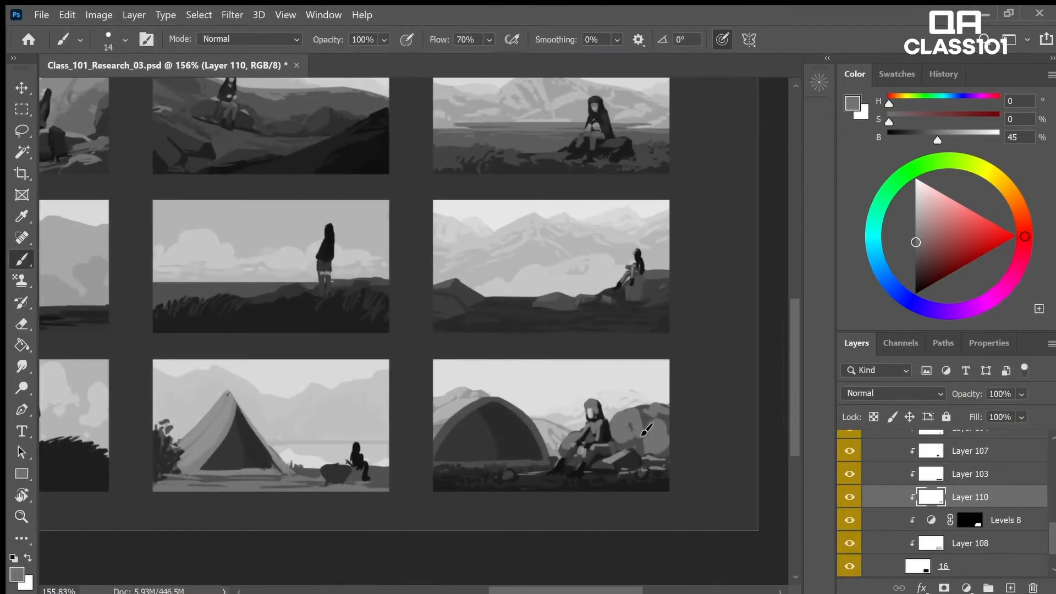
pyautogui.keyDown('alt'); pyautogui.click(641, 435); pyautogui.keyUp('alt')
pyautogui.moveTo(639, 422); pyautogui.dragTo(670, 411)
pyautogui.keyDown('alt'); pyautogui.click(654, 410); pyautogui.keyUp('alt')
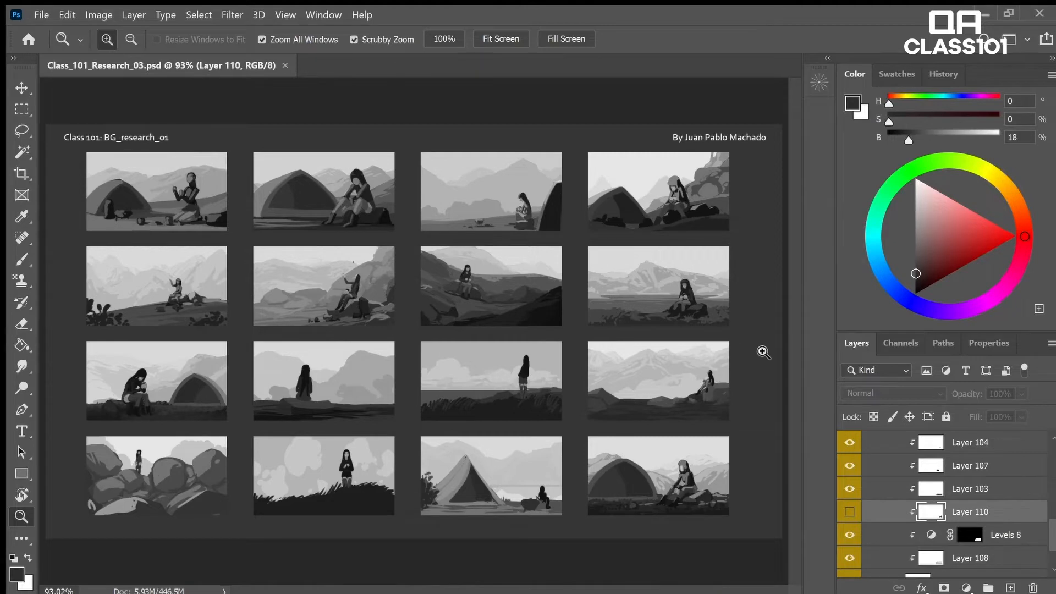
# - Collapse the 04_row and Composition_Research groups after checking the fourth row's visibility, and save the file
pyautogui.scroll(5, 1049, 532)
pyautogui.scroll(3, 943, 504)
pyautogui.scroll(-2, 942, 503)
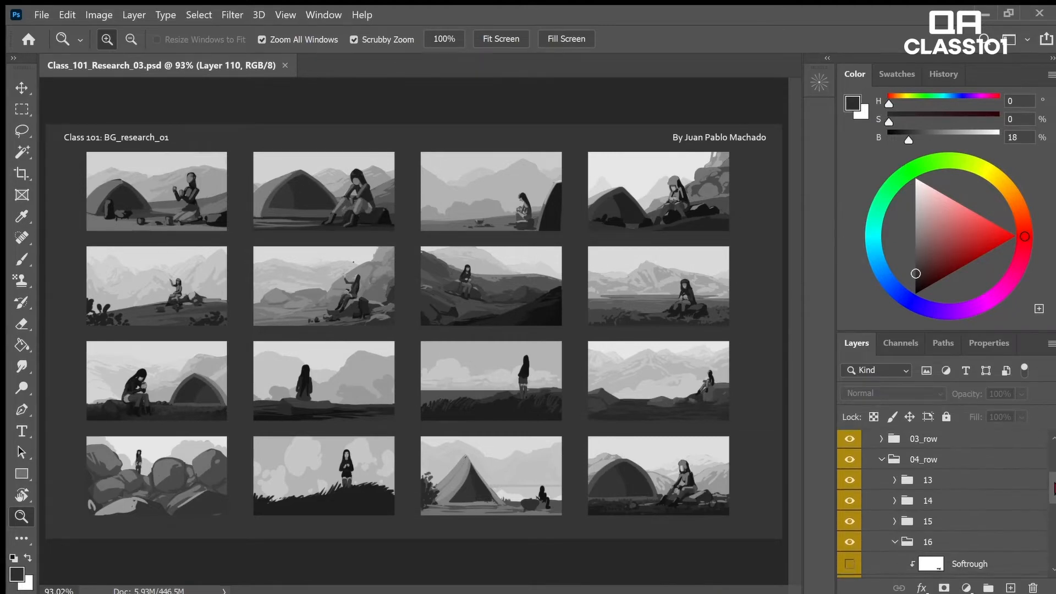
pyautogui.click(882, 468)
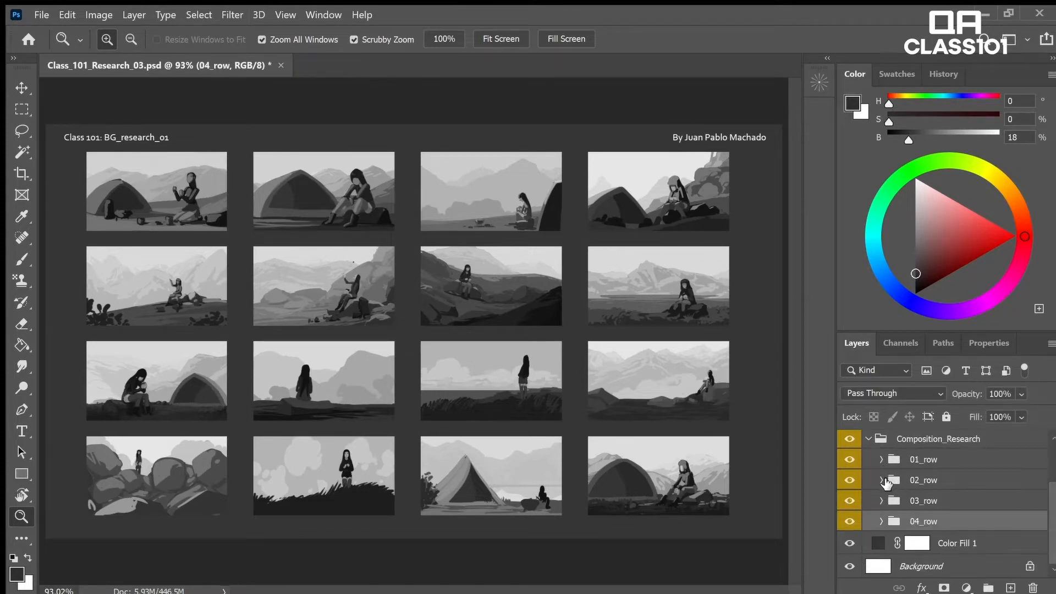
pyautogui.click(850, 521)
pyautogui.click(850, 521)
pyautogui.hotkey('ctrl', 's')
pyautogui.click(869, 438)
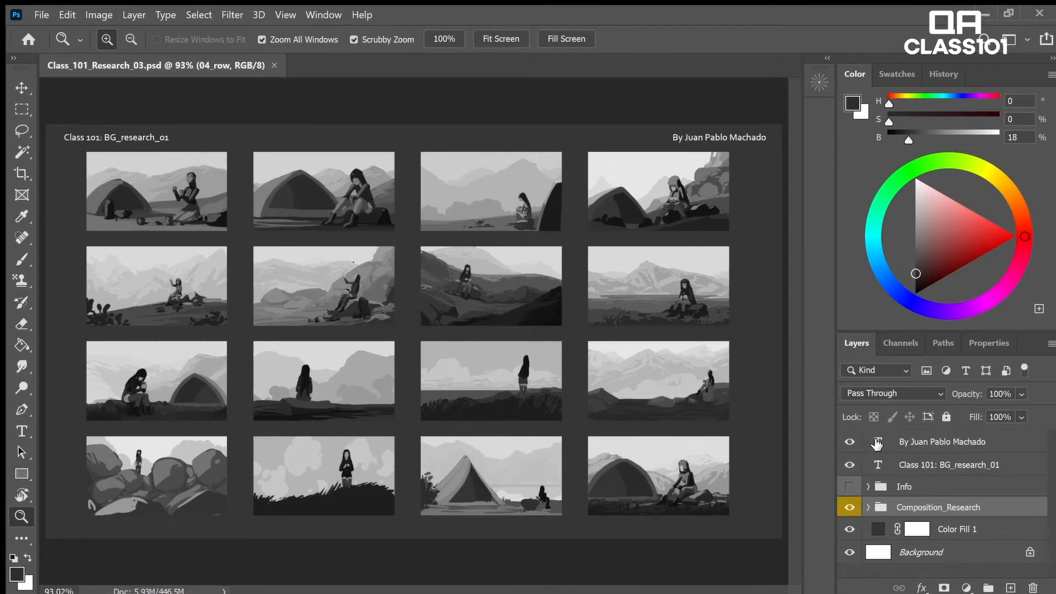
# - Duplicate the Composition_Research group as Color_Research and give the copy a green colour label
pyautogui.press('v')
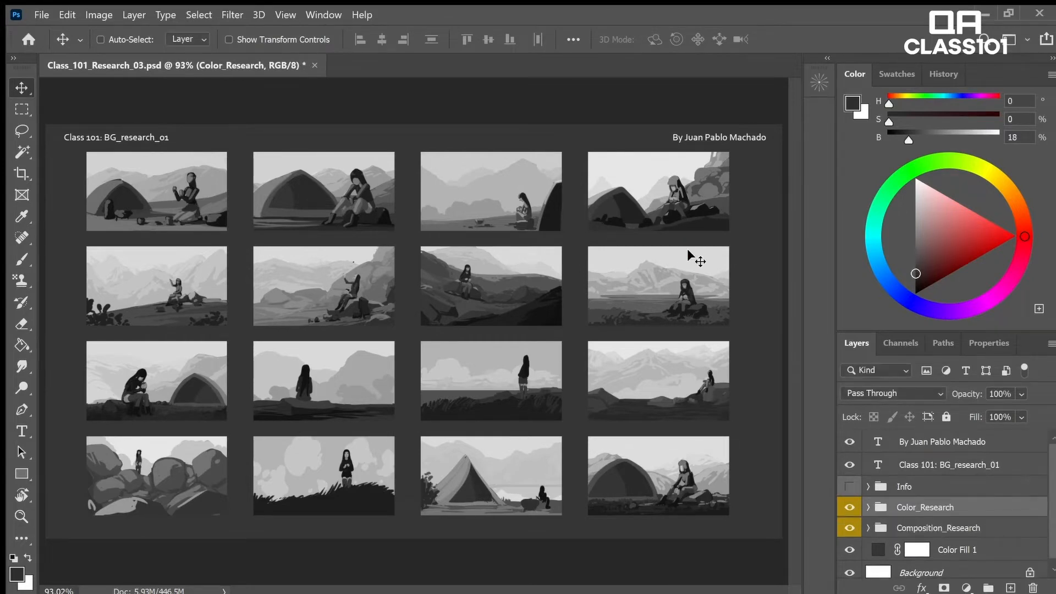
pyautogui.click(850, 507)
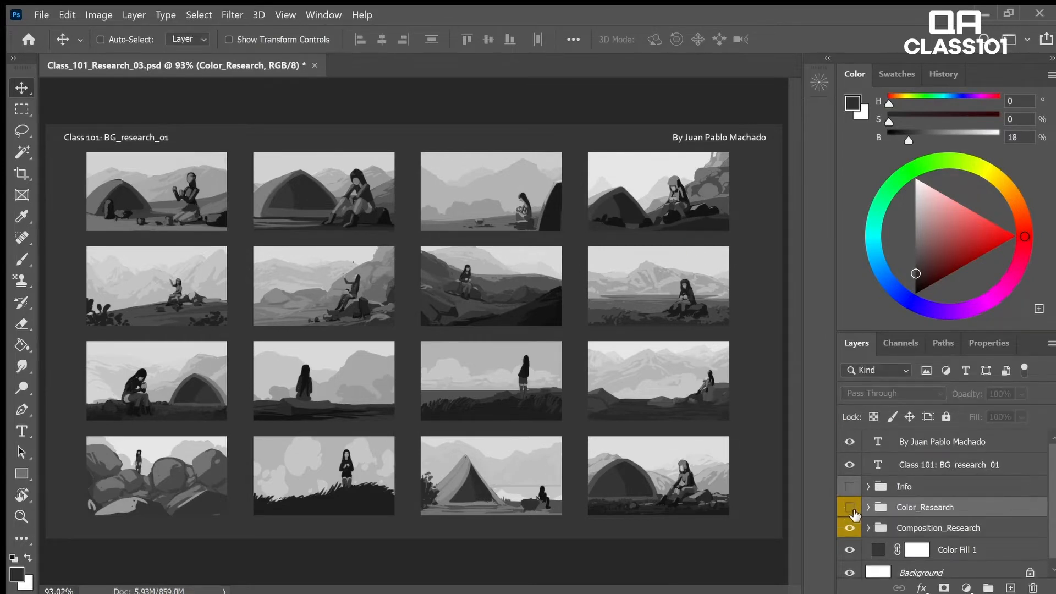
pyautogui.click(849, 507)
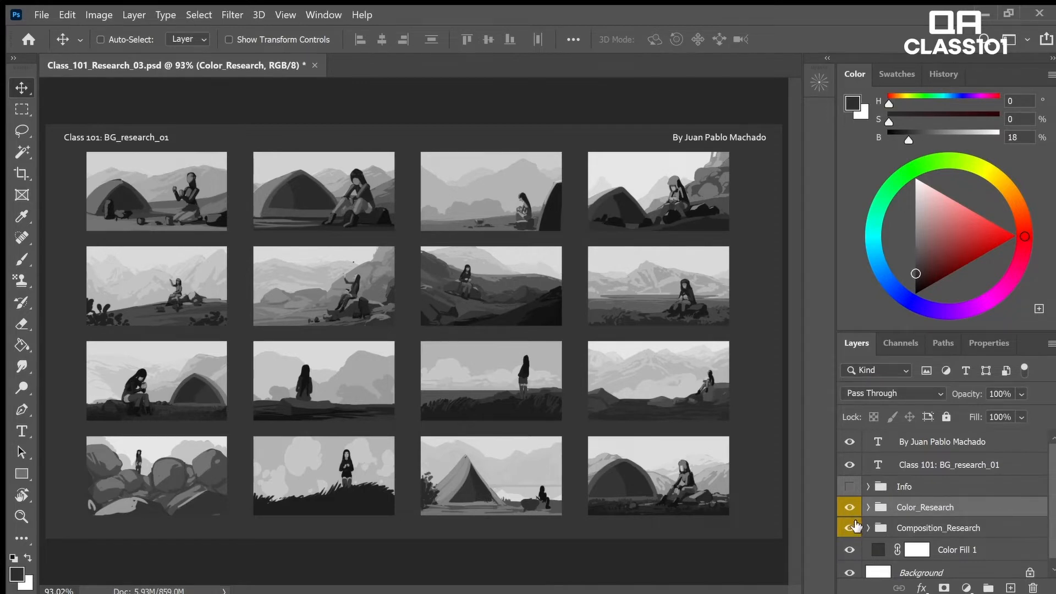
pyautogui.click(895, 459)
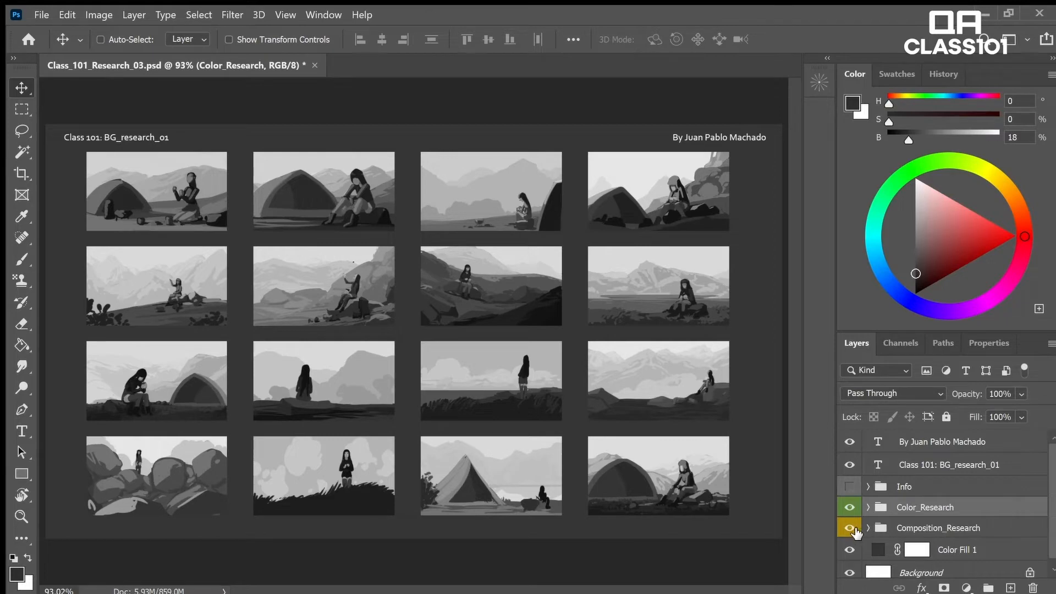
# - With Composition_Research hidden, expand 01_row in the Color_Research group and delete thumbnail group 01
pyautogui.click(868, 507)
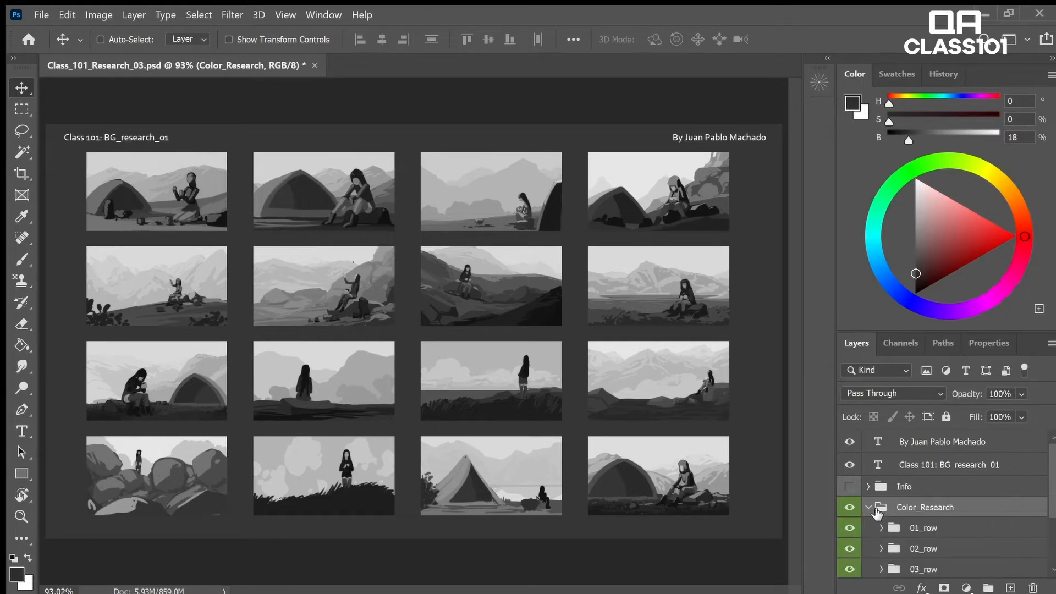
pyautogui.scroll(-3, 1044, 474)
pyautogui.press('ctrl')
pyautogui.click(881, 463)
pyautogui.click(850, 483)
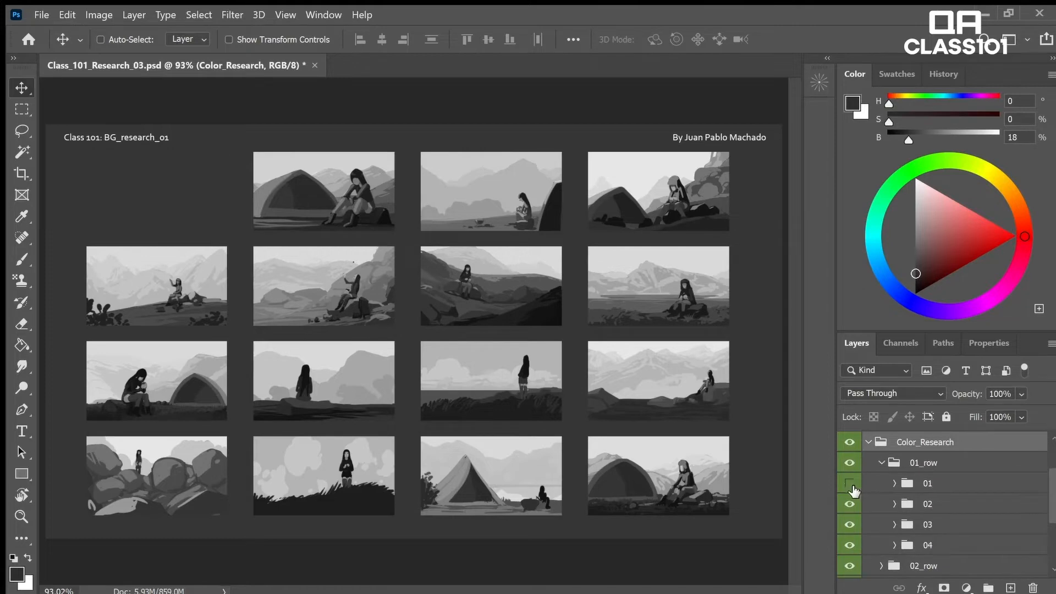
pyautogui.click(851, 483)
pyautogui.click(877, 483)
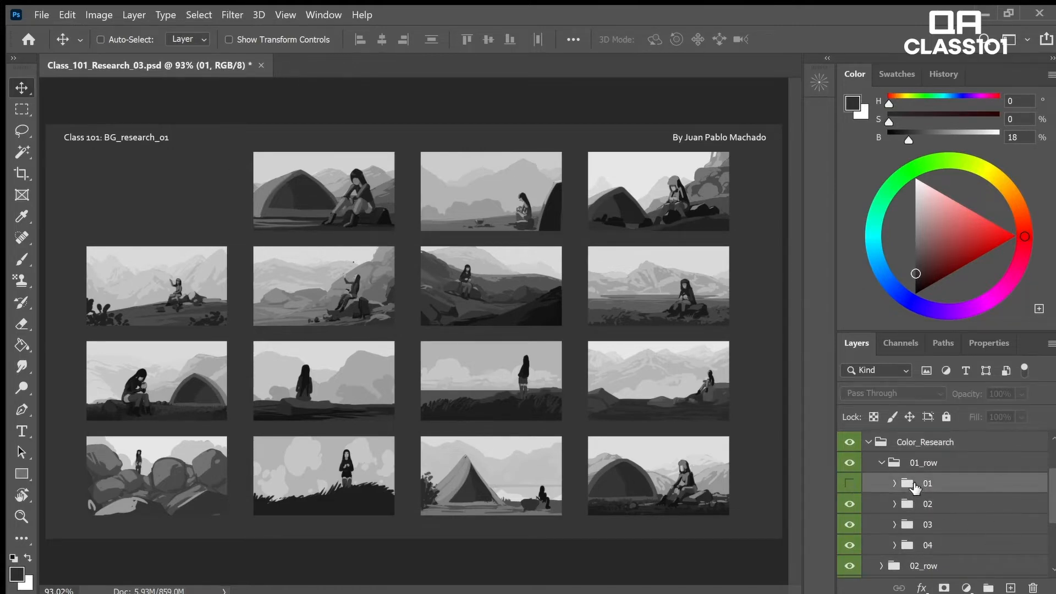
pyautogui.moveTo(1029, 587); pyautogui.dragTo(1029, 588)
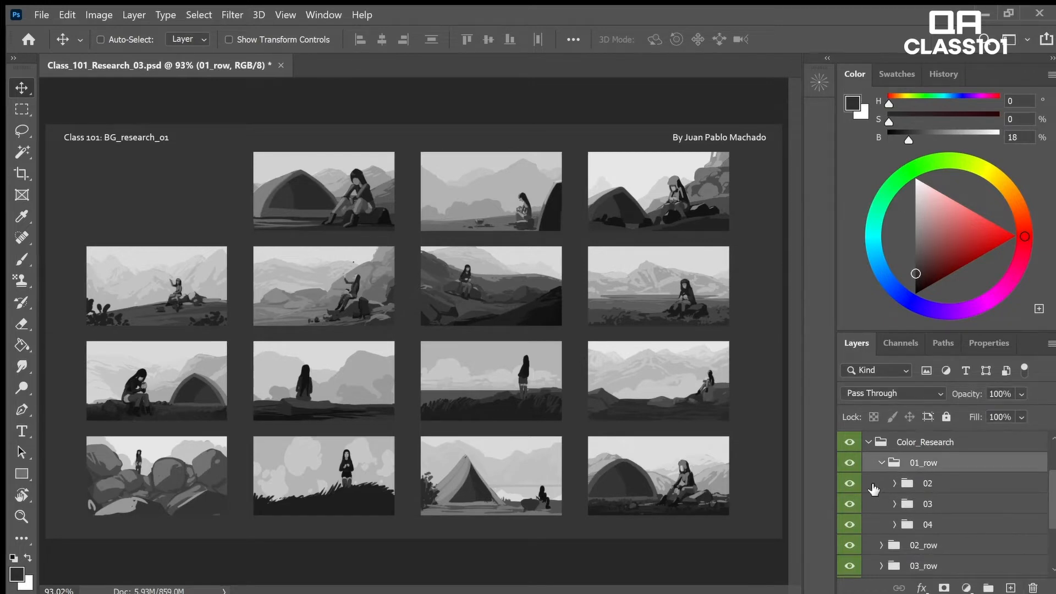
# - Identify thumbnail 02 in the Color_Research group's first row, keep it, and delete thumbnail group 03
pyautogui.click(851, 483)
pyautogui.click(850, 484)
pyautogui.press('ctrl')
pyautogui.moveTo(929, 506); pyautogui.dragTo(1033, 587)
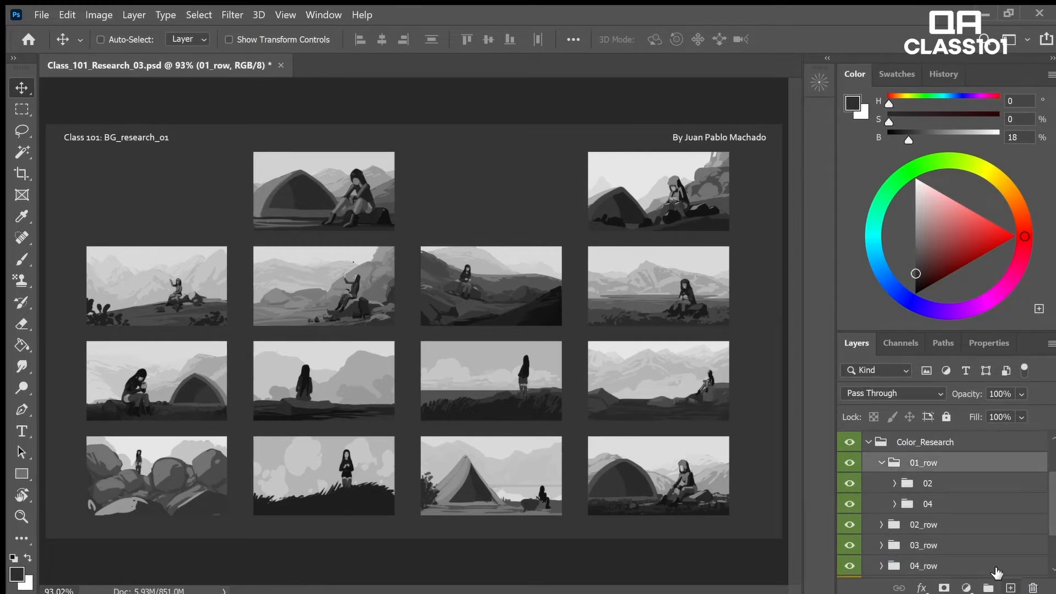
# - Collapse 01_row and expand 02_row in the Color_Research group, and delete thumbnail group 05
pyautogui.click(882, 463)
pyautogui.click(882, 485)
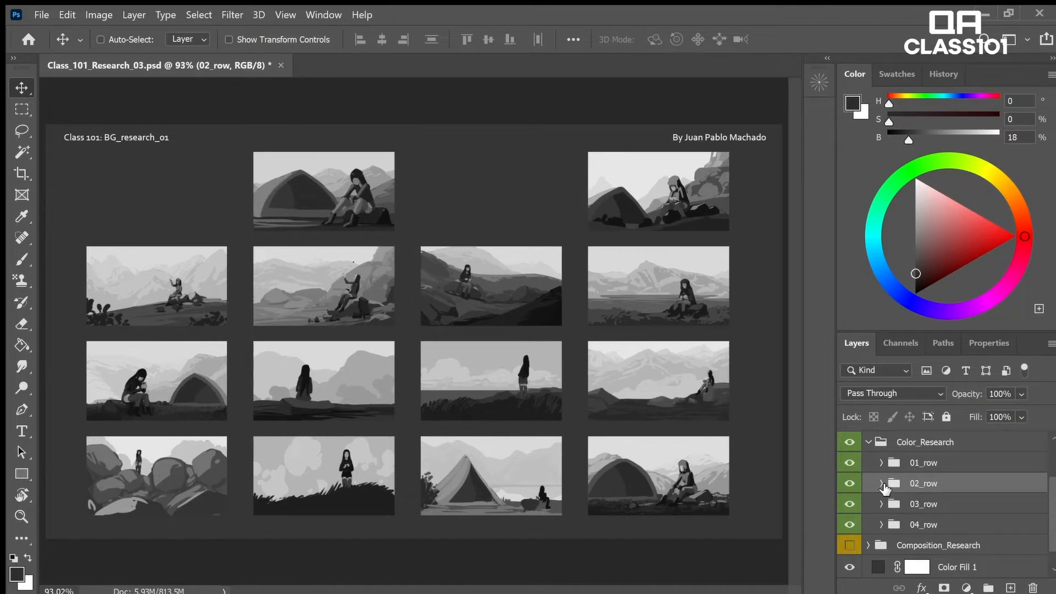
pyautogui.click(882, 484)
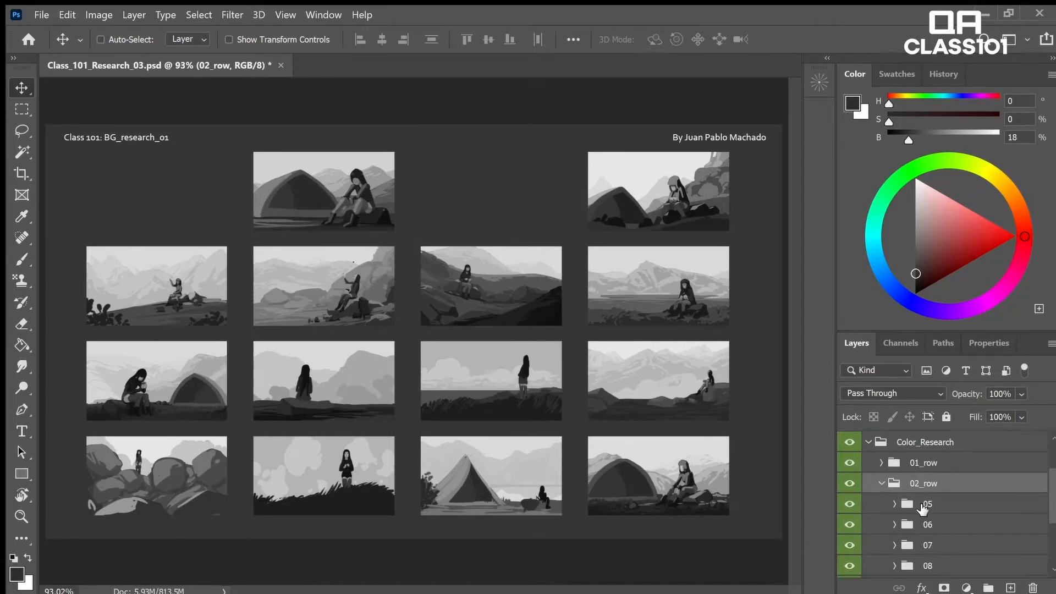
pyautogui.click(850, 504)
pyautogui.moveTo(955, 509); pyautogui.dragTo(1033, 587)
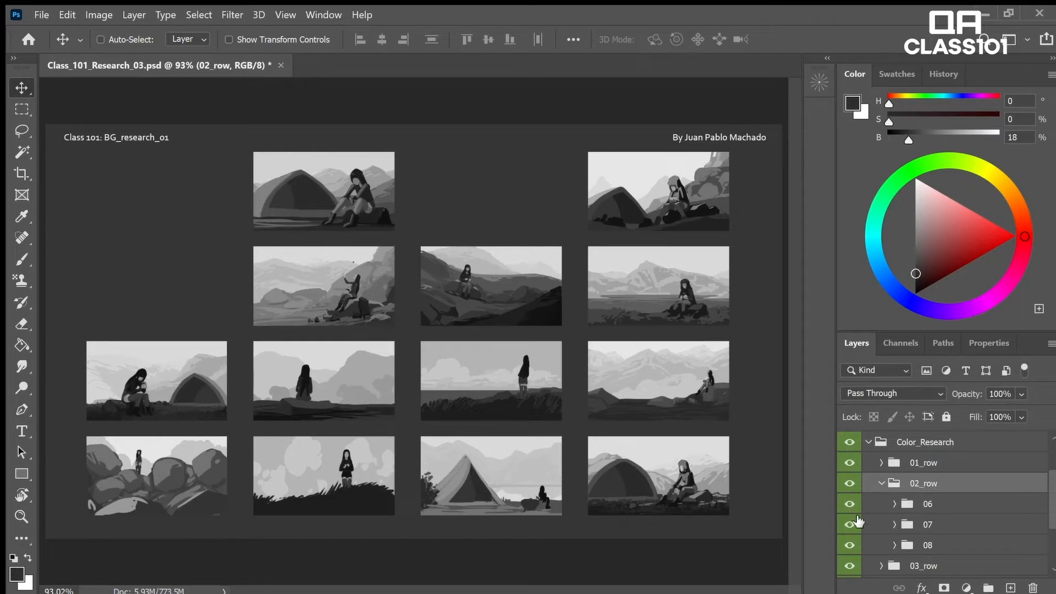
# - Delete thumbnail group 08 from 02_row, keeping 06 and 07, and collapse the row group
pyautogui.click(854, 545)
pyautogui.moveTo(929, 545); pyautogui.dragTo(1032, 588)
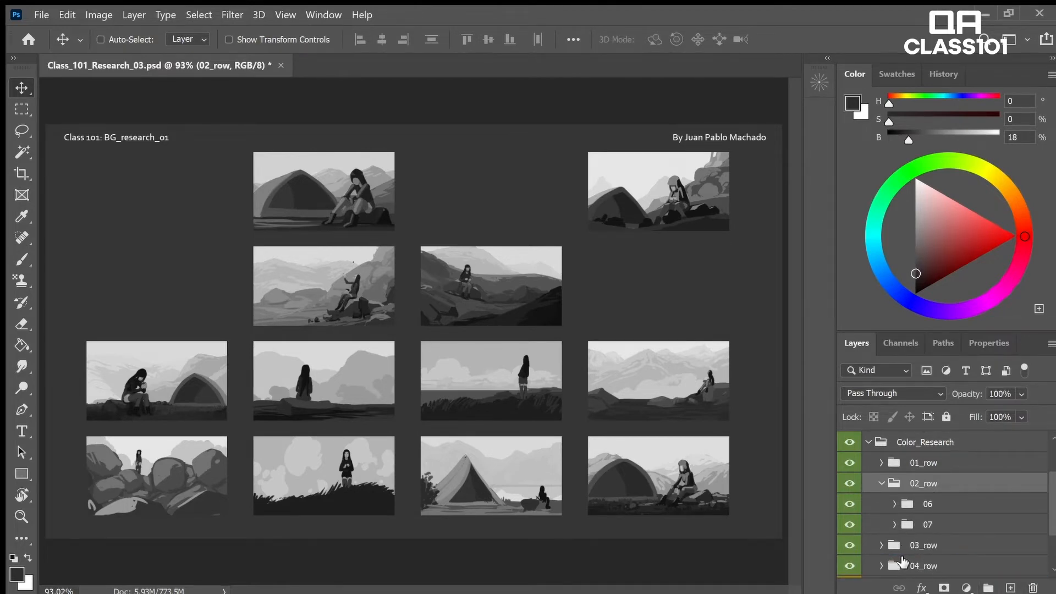
pyautogui.click(881, 483)
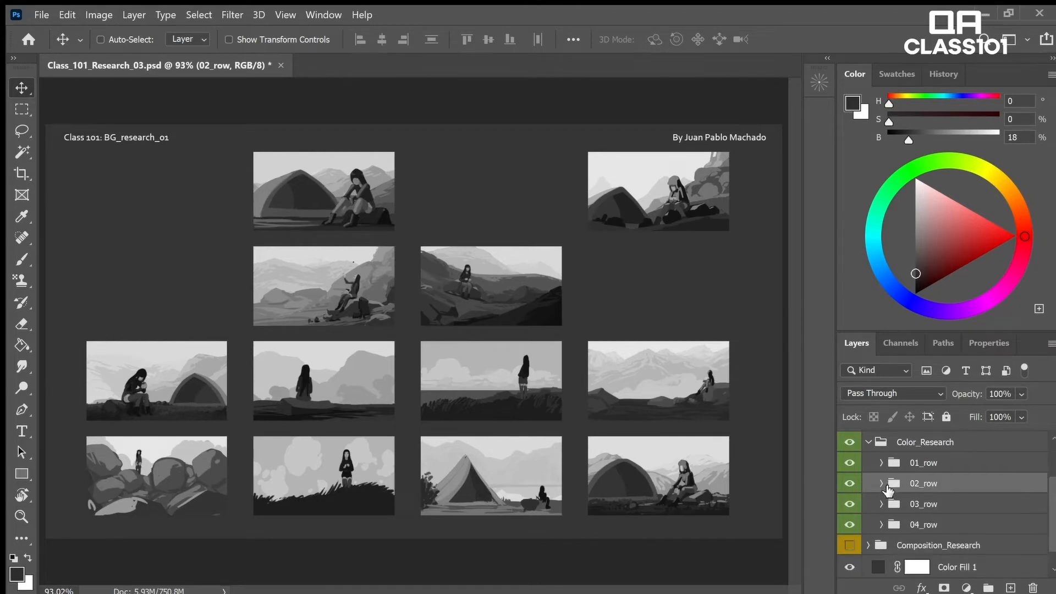
# - Identify thumbnail 09 in the Color_Research group's 03_row, keep it, and delete thumbnail groups 10 and 11
pyautogui.click(882, 504)
pyautogui.scroll(-3, 1024, 514)
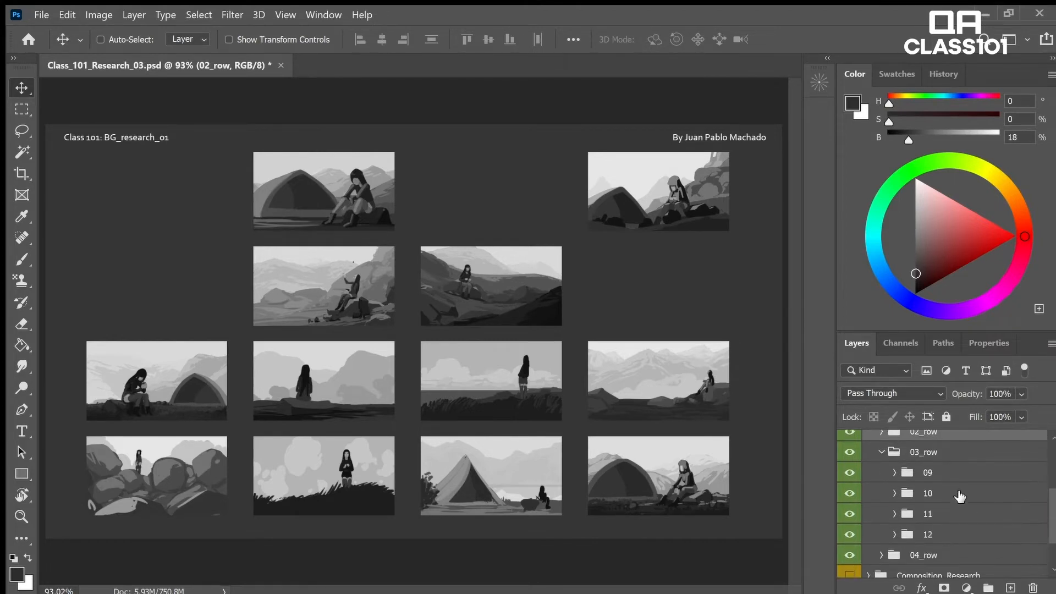
pyautogui.click(851, 473)
pyautogui.click(851, 474)
pyautogui.moveTo(941, 497); pyautogui.dragTo(1033, 587)
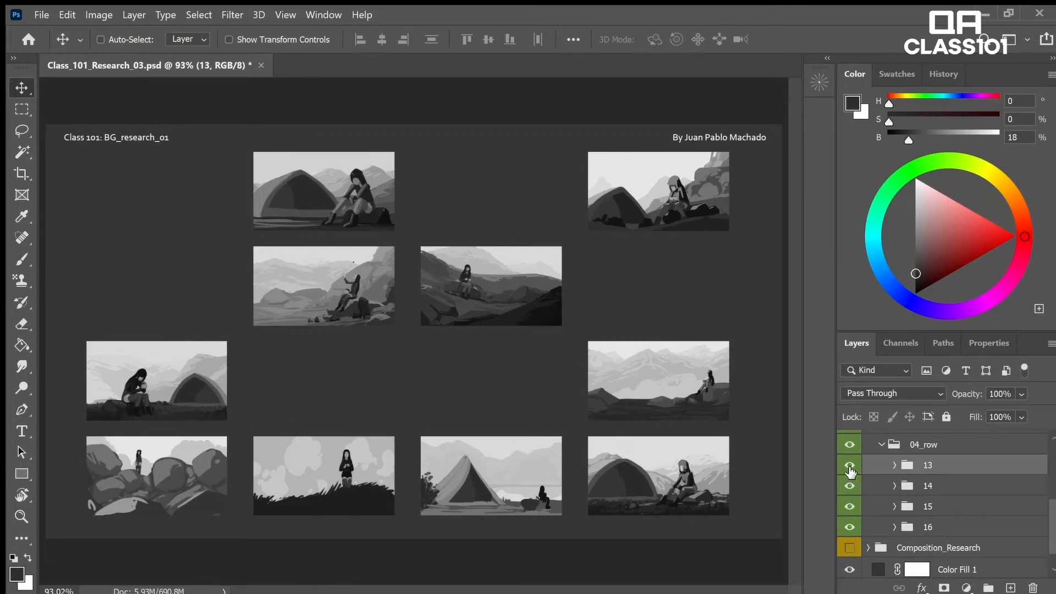
# - Delete thumbnail groups 13, 14 and 15 from the Color_Research group's 04_row, keeping only 16
pyautogui.moveTo(956, 474); pyautogui.dragTo(1033, 587)
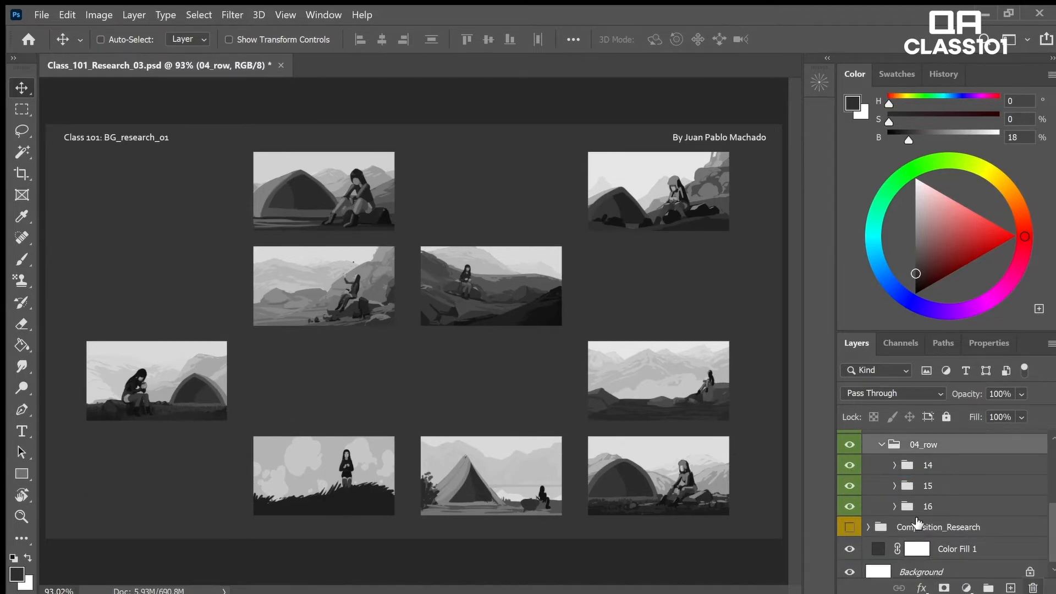
pyautogui.click(870, 471)
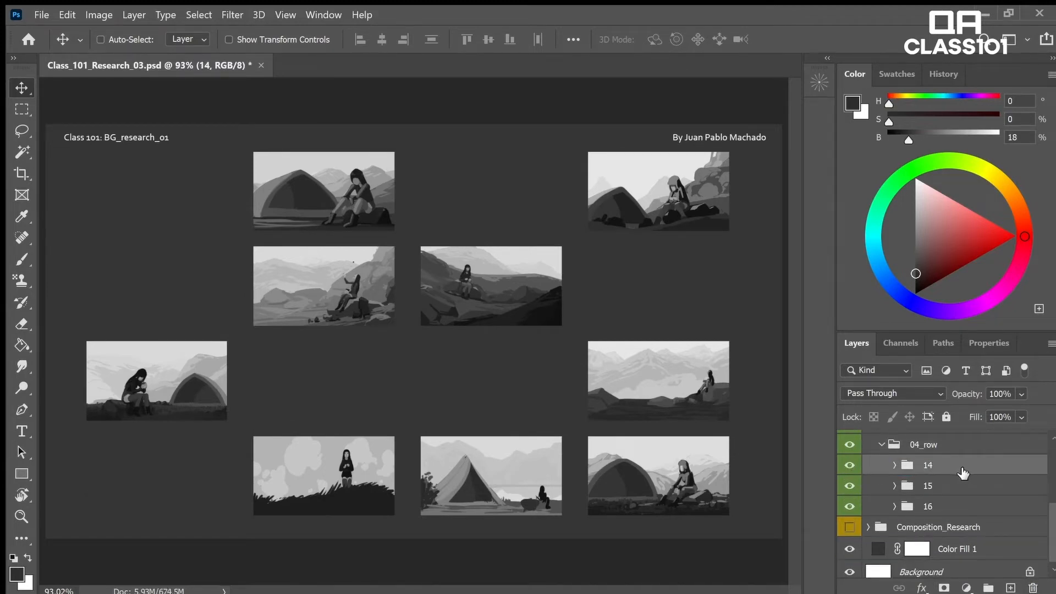
pyautogui.moveTo(960, 468); pyautogui.dragTo(1028, 590)
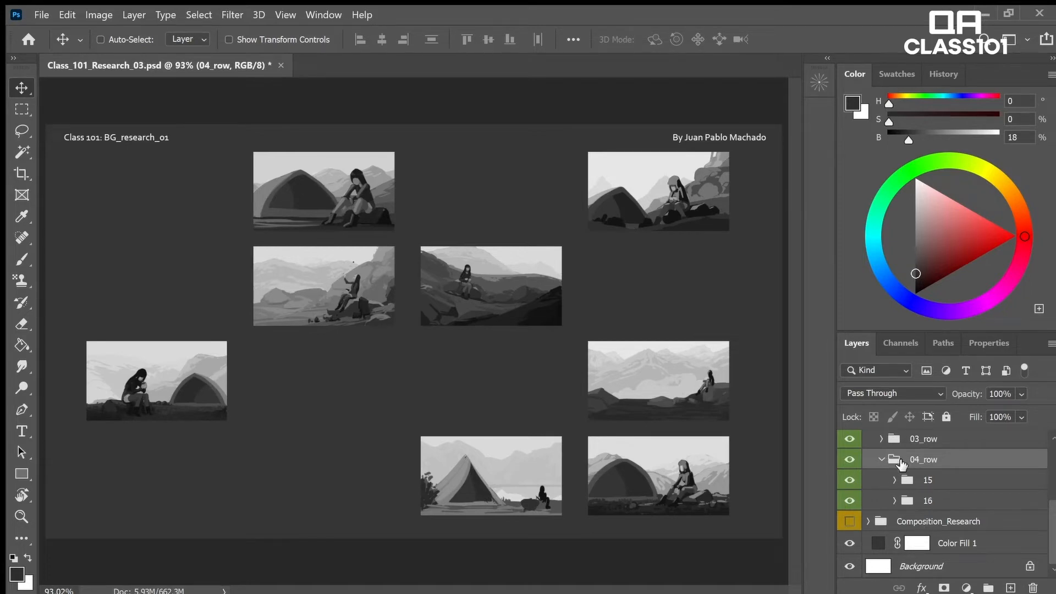
pyautogui.click(947, 482)
pyautogui.moveTo(975, 489); pyautogui.dragTo(1033, 587)
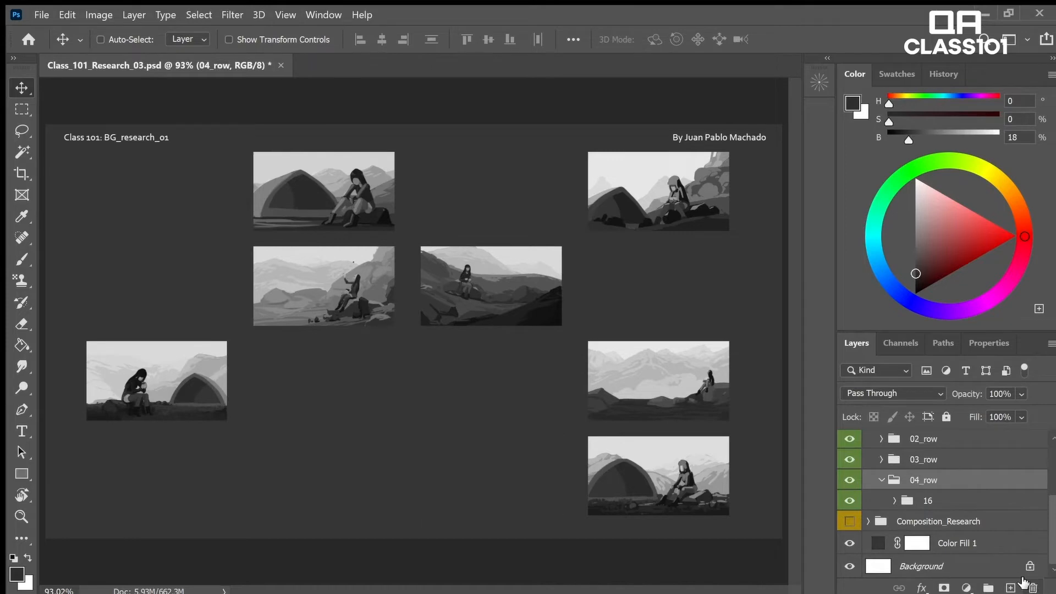
# - Move group 16 out of 04_row to the top level of Color_Research and delete the emptied 04_row group
pyautogui.click(927, 500)
pyautogui.scroll(2, 998, 511)
pyautogui.moveTo(952, 552); pyautogui.dragTo(958, 465)
pyautogui.click(929, 552)
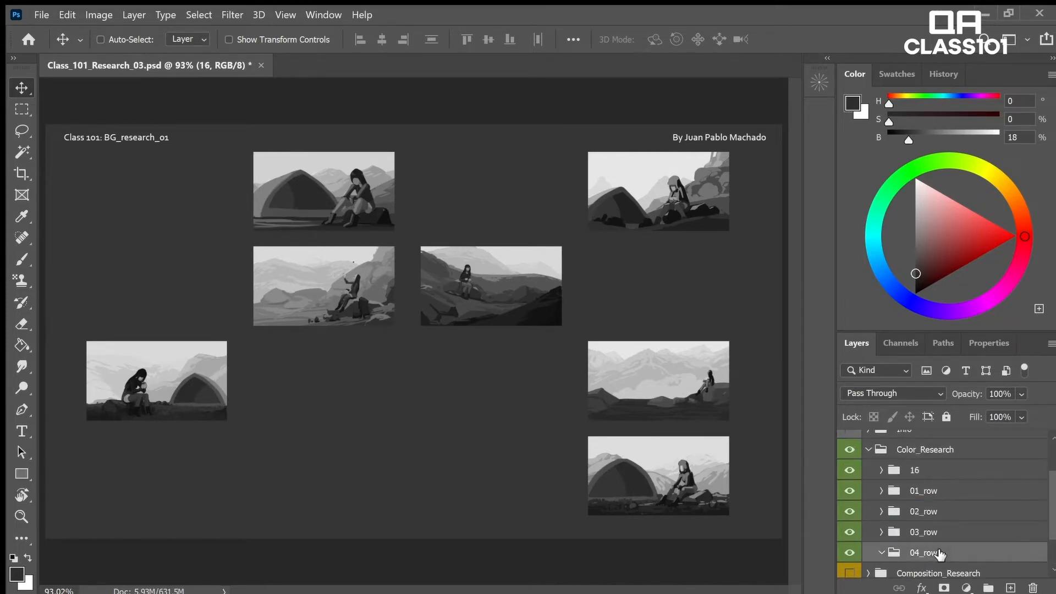
pyautogui.moveTo(956, 550); pyautogui.dragTo(1034, 582)
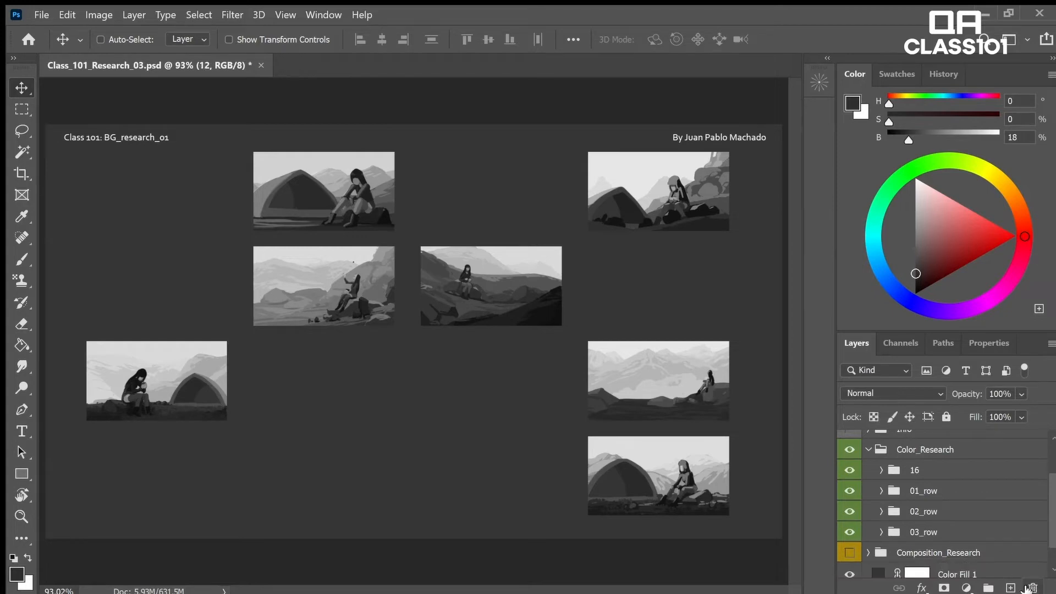
# - Move groups 09 and 12 out of 03_row to the top of Color_Research and delete the emptied 03_row group
pyautogui.click(934, 532)
pyautogui.click(882, 532)
pyautogui.click(955, 575)
pyautogui.keyDown('shift'); pyautogui.click(954, 557); pyautogui.keyUp('shift')
pyautogui.moveTo(955, 559); pyautogui.dragTo(955, 455)
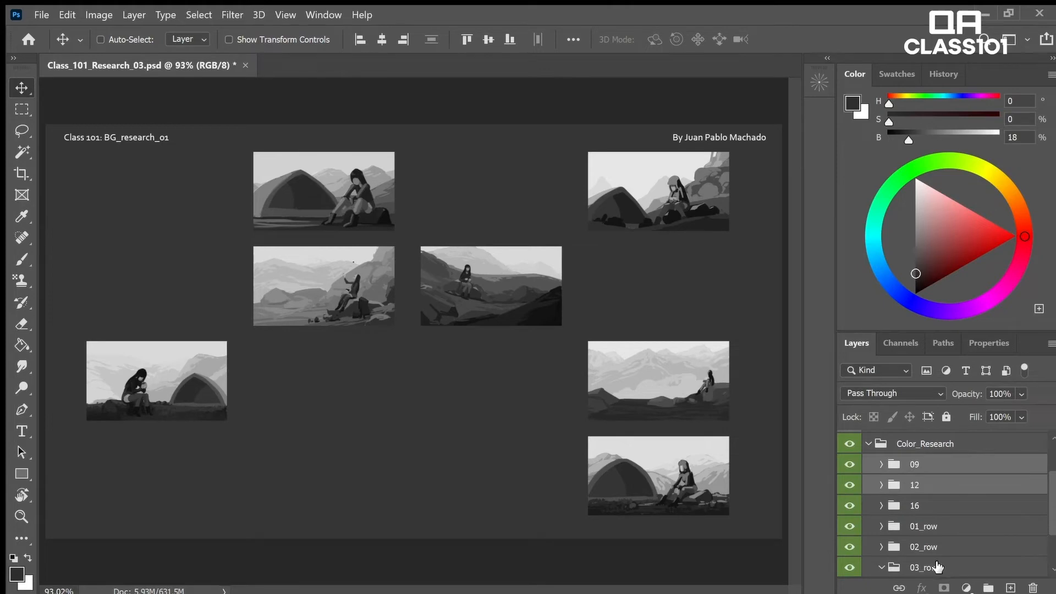
pyautogui.moveTo(929, 569); pyautogui.dragTo(1032, 583)
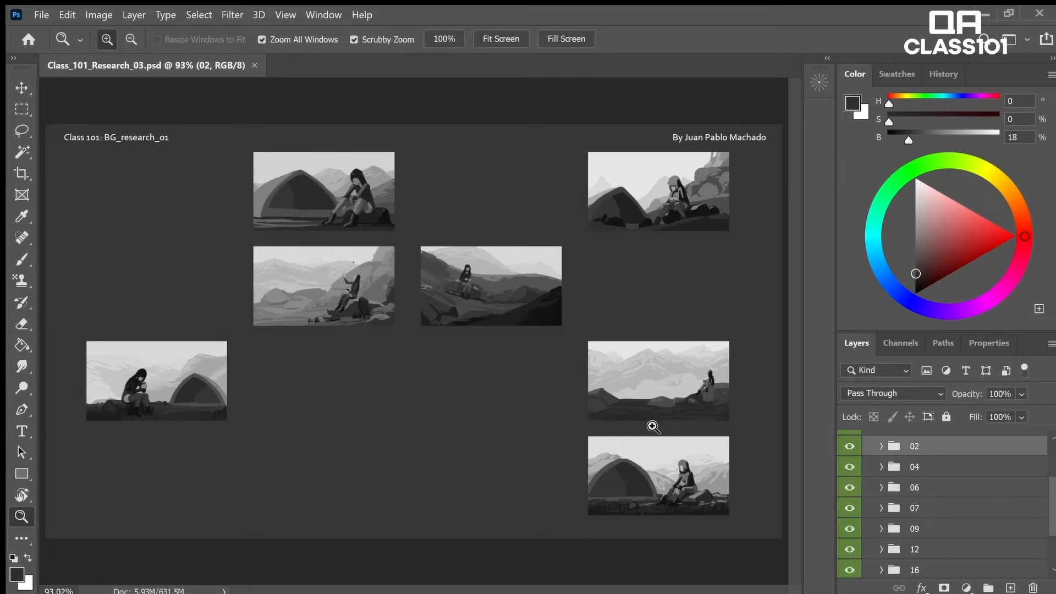
# - Examine the third-row mountain thumbnail up close and match groups 09 and 12 to their thumbnails by toggling visibility
pyautogui.moveTo(731, 403); pyautogui.dragTo(749, 403)
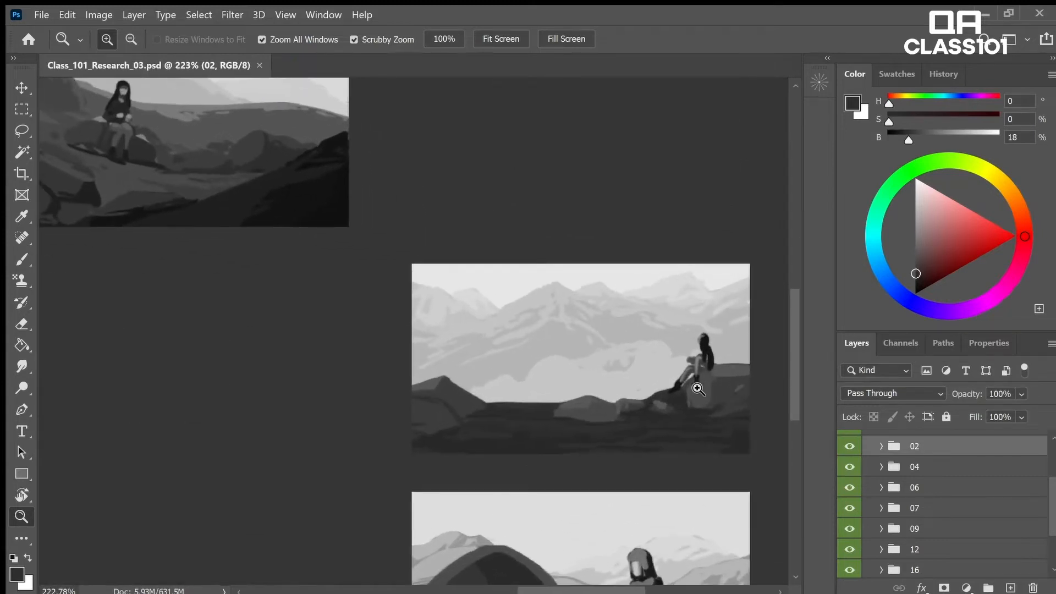
pyautogui.keyDown('alt'); pyautogui.click(730, 468); pyautogui.keyUp('alt')
pyautogui.keyDown('alt'); pyautogui.click(737, 450); pyautogui.keyUp('alt')
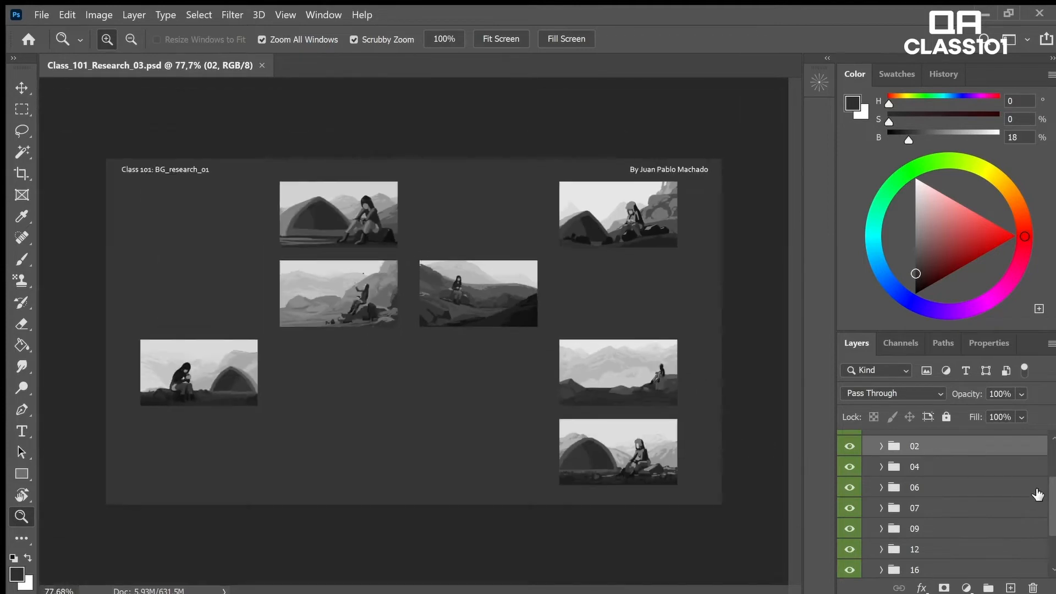
pyautogui.scroll(-1, 1047, 498)
pyautogui.click(891, 498)
pyautogui.click(849, 495)
pyautogui.click(850, 494)
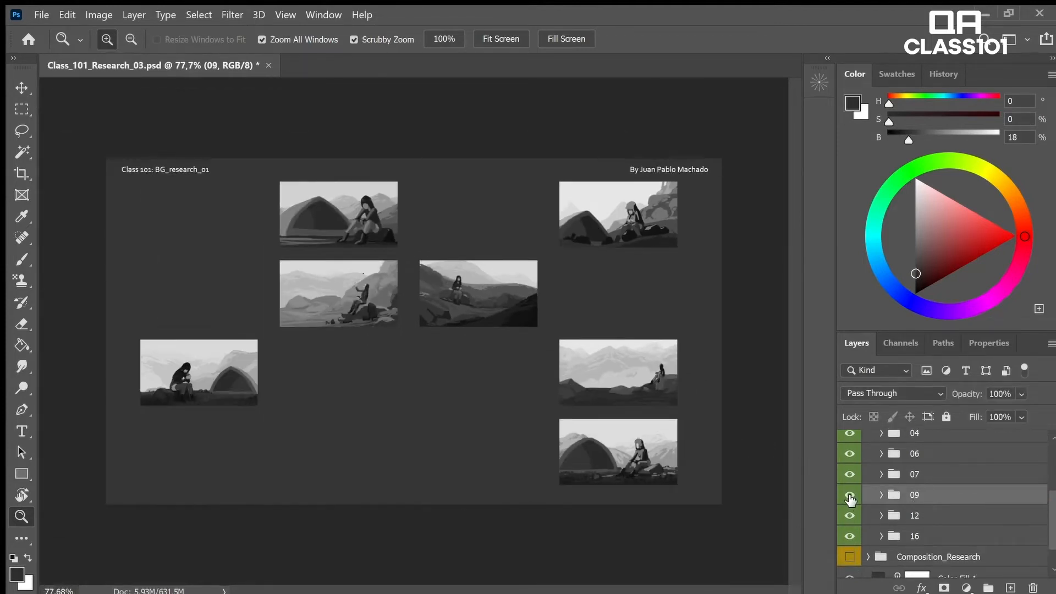
pyautogui.click(850, 515)
pyautogui.click(850, 515)
pyautogui.click(935, 517)
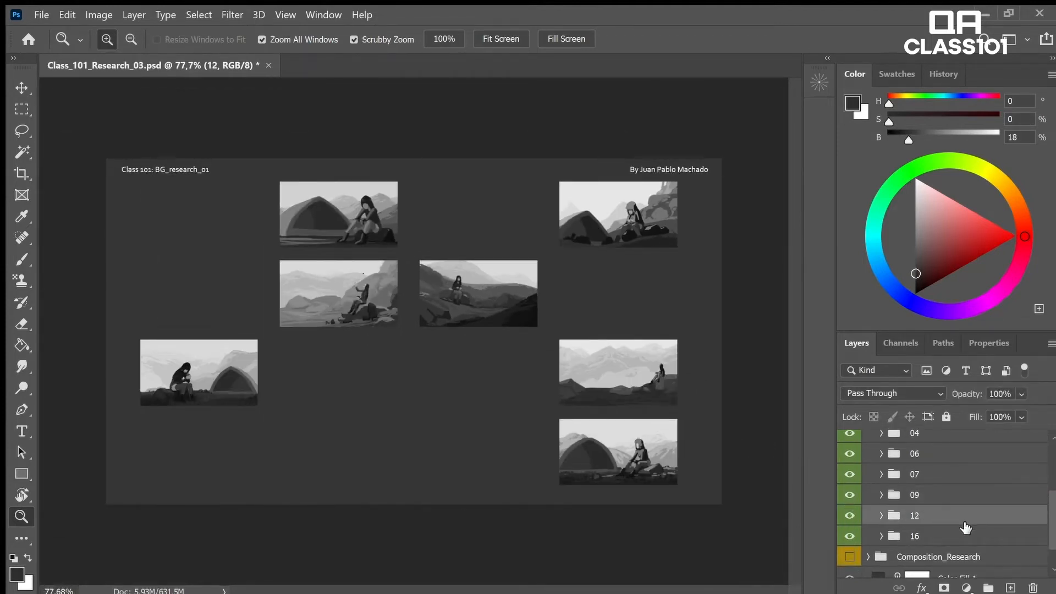
# - Try red brush marks on a new layer above group 12, beside the third-row mountain thumbnail, and undo them
pyautogui.click(1010, 588)
pyautogui.click(997, 227)
pyautogui.press('b')
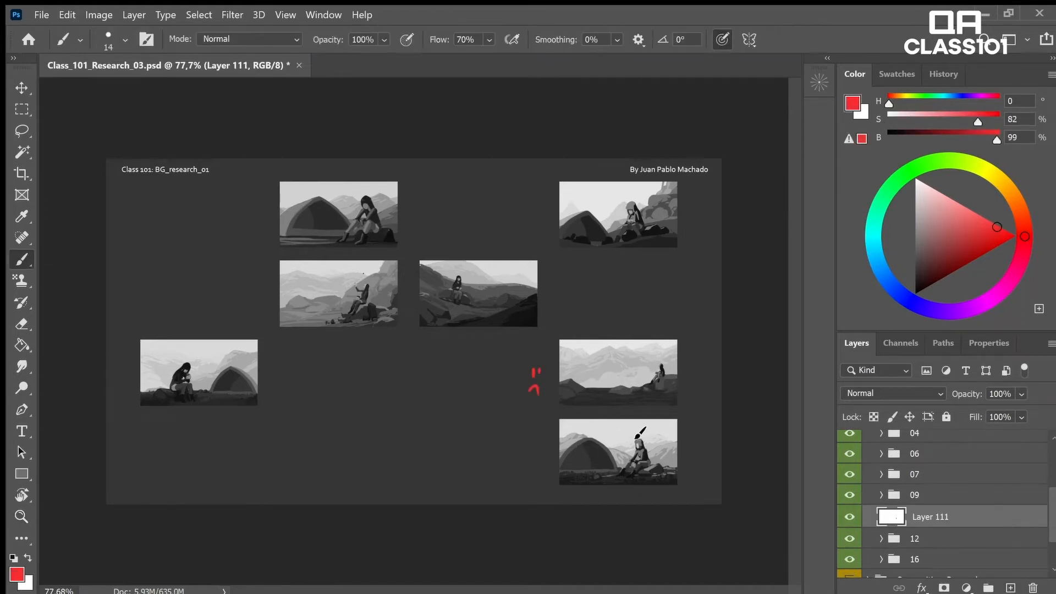
pyautogui.hotkey('ctrl', 'z')
pyautogui.press('z')
pyautogui.moveTo(495, 266); pyautogui.dragTo(533, 307)
pyautogui.press('z')
pyautogui.moveTo(684, 384); pyautogui.dragTo(407, 419)
pyautogui.press('z')
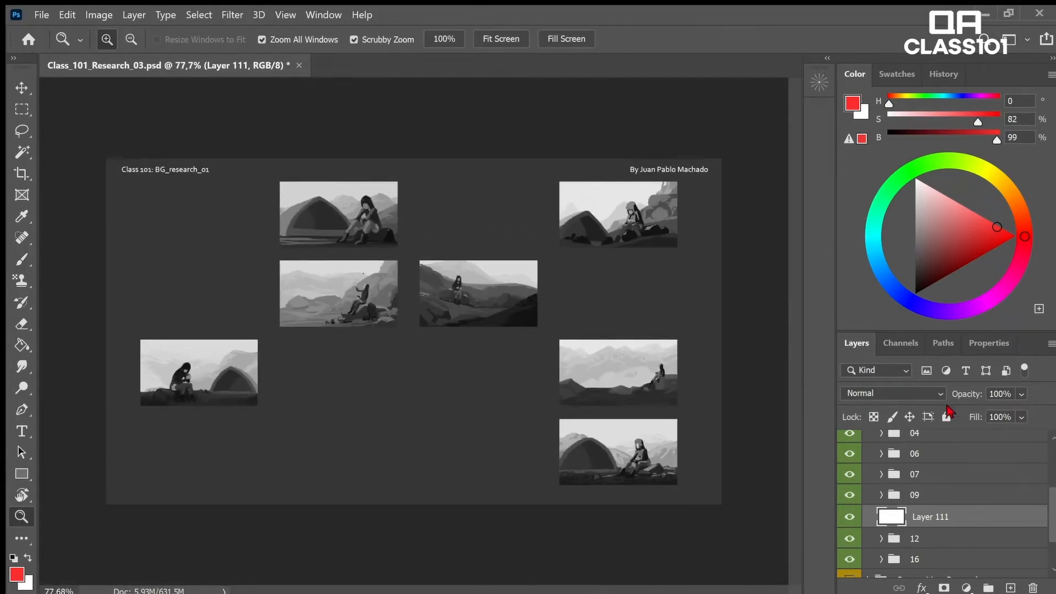
# - Check the contents of Layer 111 by toggling its visibility, and save the file
pyautogui.hotkey('ctrl', 's')
pyautogui.click(850, 517)
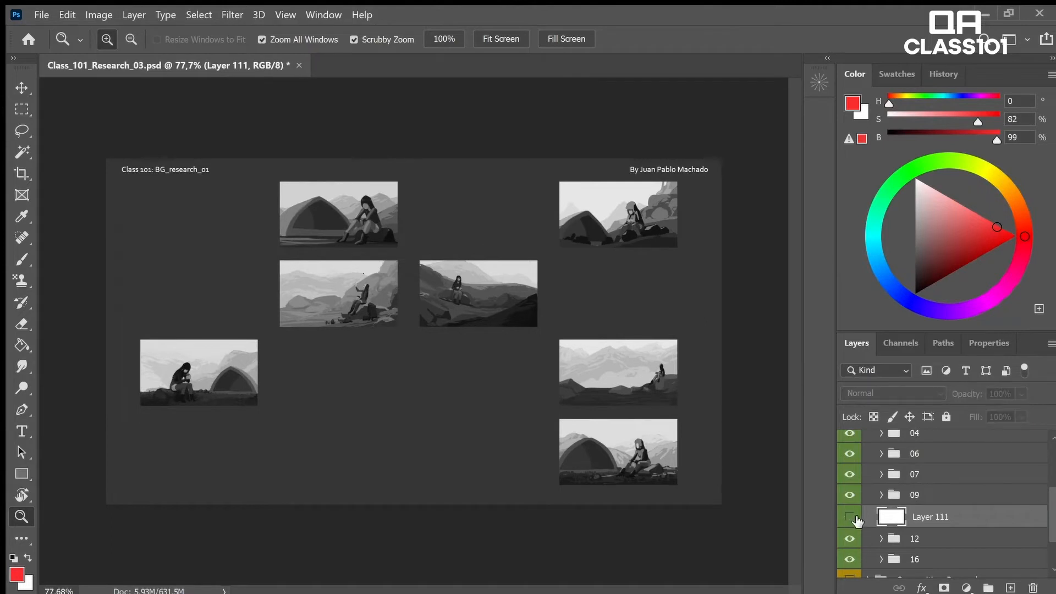
pyautogui.click(849, 516)
pyautogui.moveTo(678, 396); pyautogui.dragTo(667, 424)
pyautogui.hotkey('ctrl', 's')
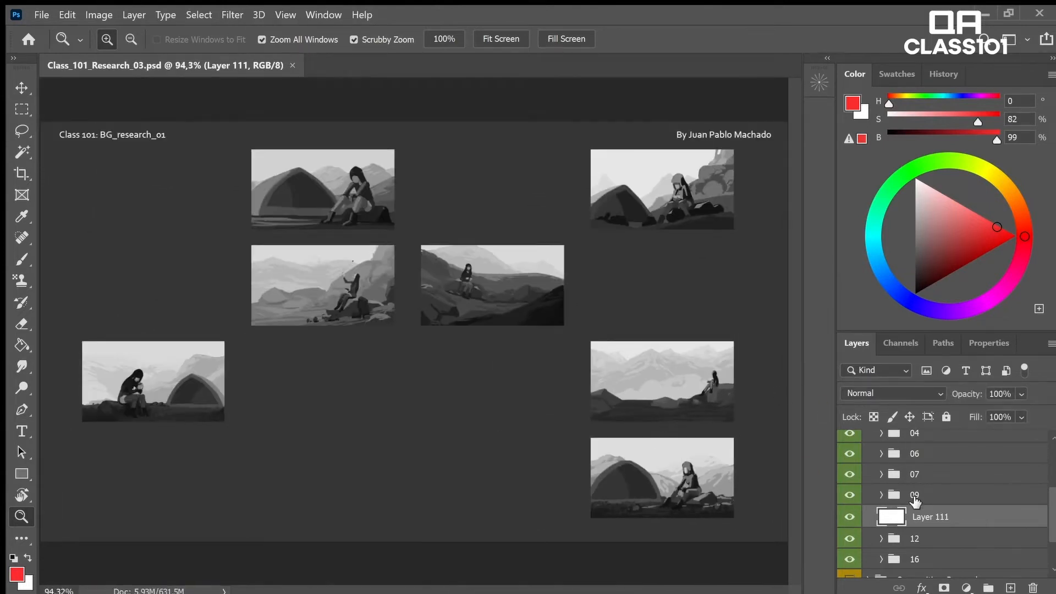
# - Recheck which thumbnail group 09 holds and delete the unused Layer 111 from Color_Research
pyautogui.click(853, 496)
pyautogui.click(852, 498)
pyautogui.click(946, 495)
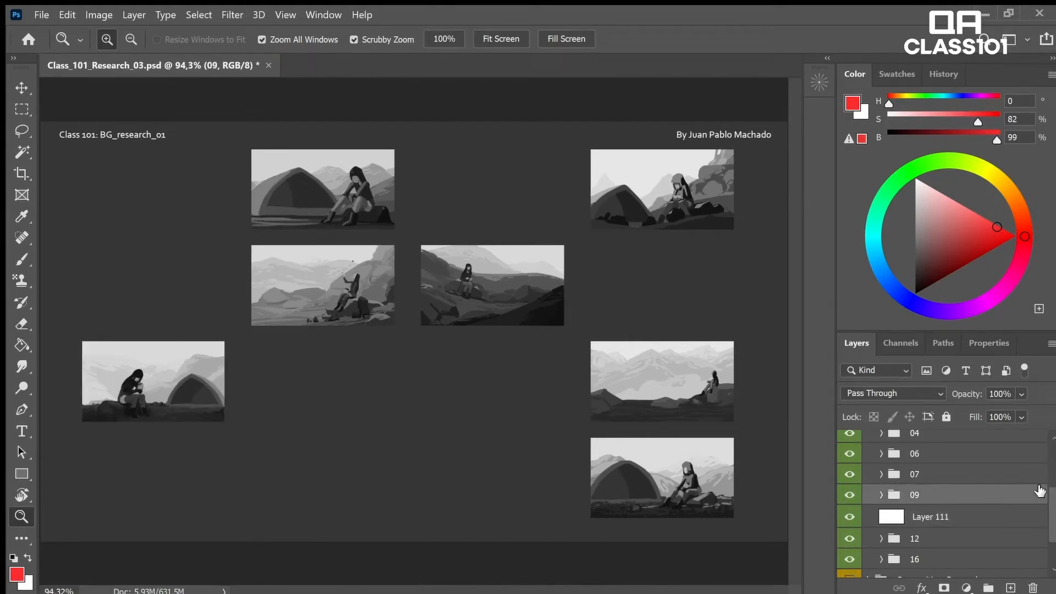
pyautogui.moveTo(646, 441); pyautogui.dragTo(602, 423)
pyautogui.moveTo(1050, 500); pyautogui.dragTo(1052, 488)
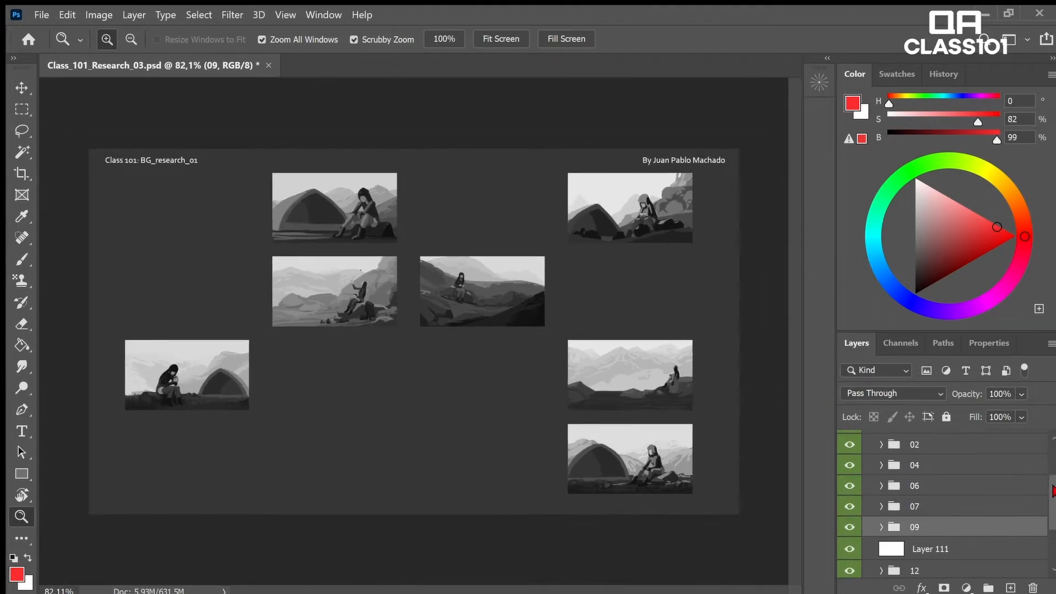
pyautogui.moveTo(911, 547); pyautogui.dragTo(1032, 585)
pyautogui.moveTo(1051, 497)
pyautogui.mouseDown()
pyautogui.moveTo(1052, 483)
pyautogui.moveTo(1052, 499)
pyautogui.mouseUp()
# - Identify thumbnail 02 and rearrange thumbnails 09, 16 and 04 so the first two rows hold three compositions each
pyautogui.click(902, 466)
pyautogui.click(850, 466)
pyautogui.click(850, 466)
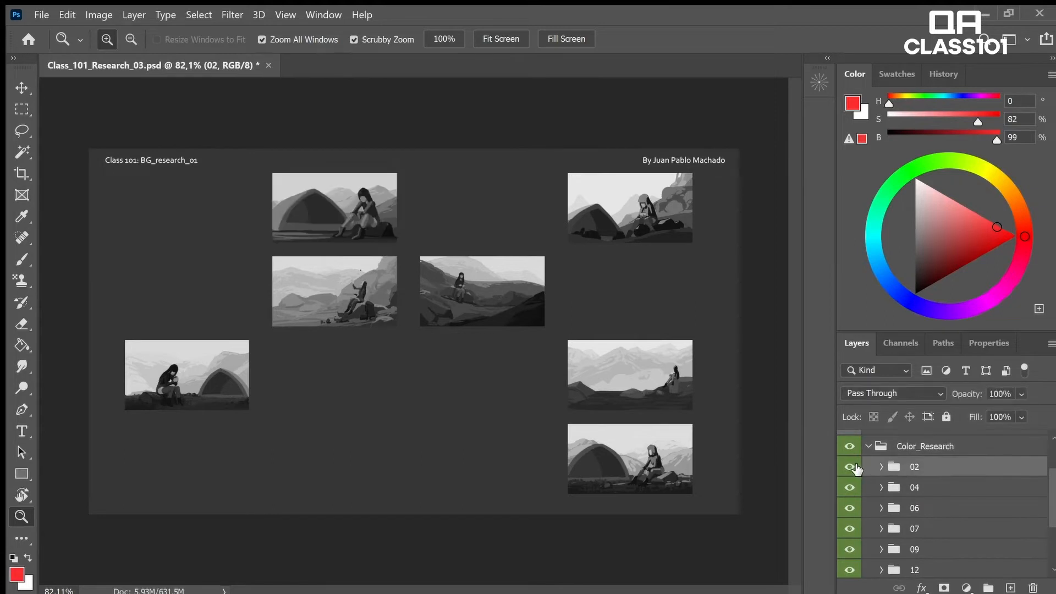
pyautogui.click(923, 547)
pyautogui.press('v')
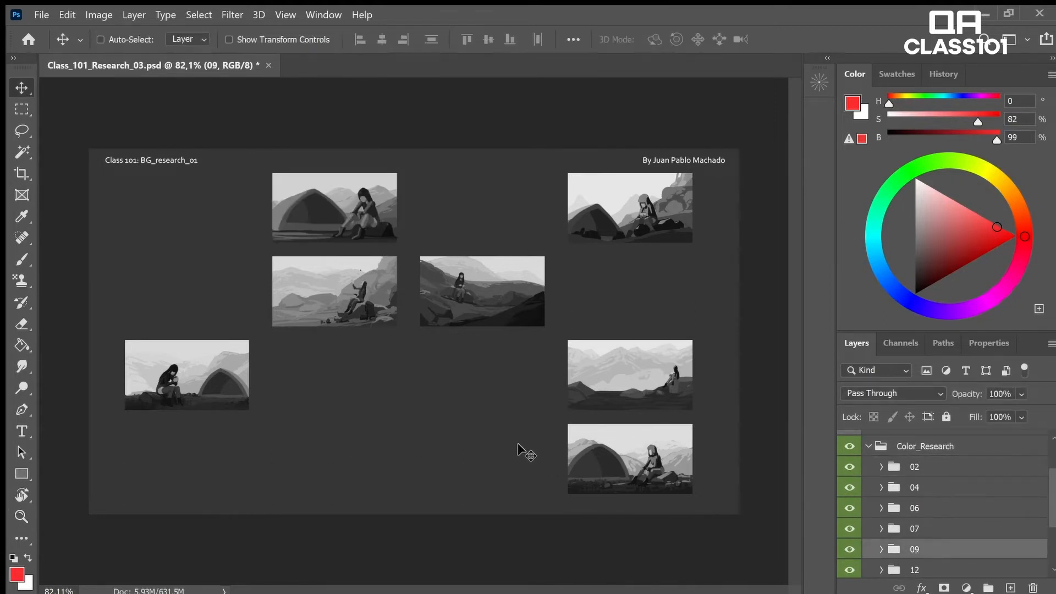
pyautogui.moveTo(242, 428); pyautogui.dragTo(263, 282)
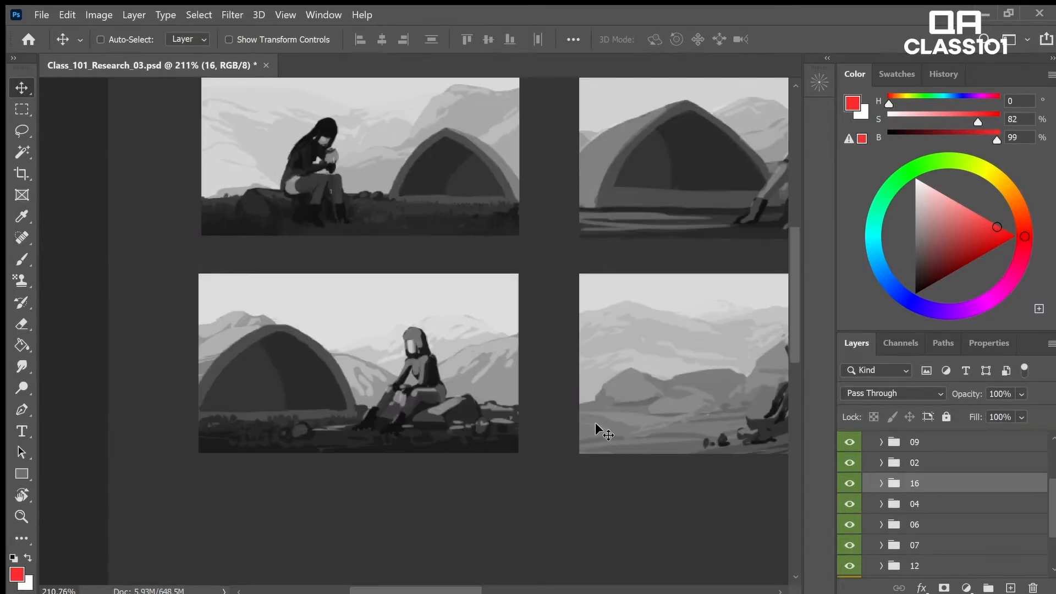
# - Review the rearranged thumbnails across the whole sheet and save the file
pyautogui.press('z')
pyautogui.moveTo(600, 428); pyautogui.dragTo(561, 419)
pyautogui.press('space')
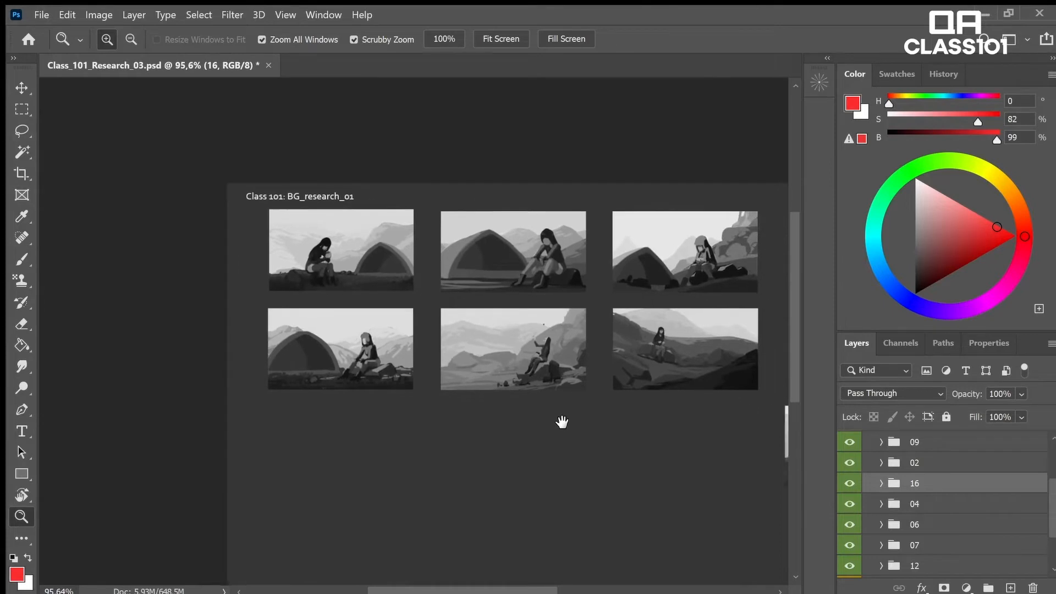
pyautogui.moveTo(721, 405); pyautogui.dragTo(704, 438)
pyautogui.hotkey('ctrl', 's')
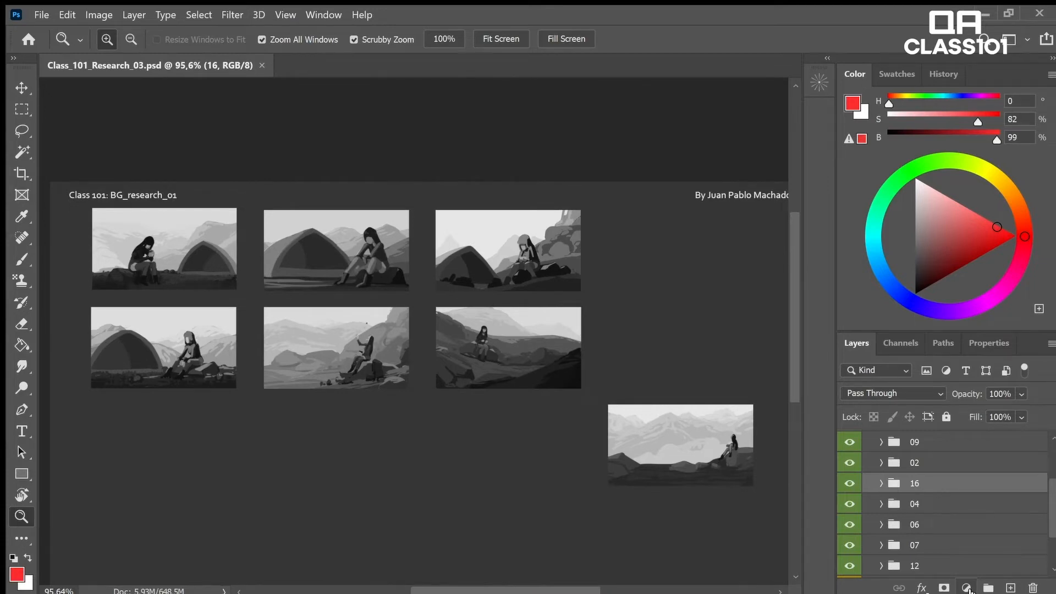
# - Identify thumbnails 06, 04 and 07 by toggling their visibility, and delete thumbnail group 07
pyautogui.click(848, 526)
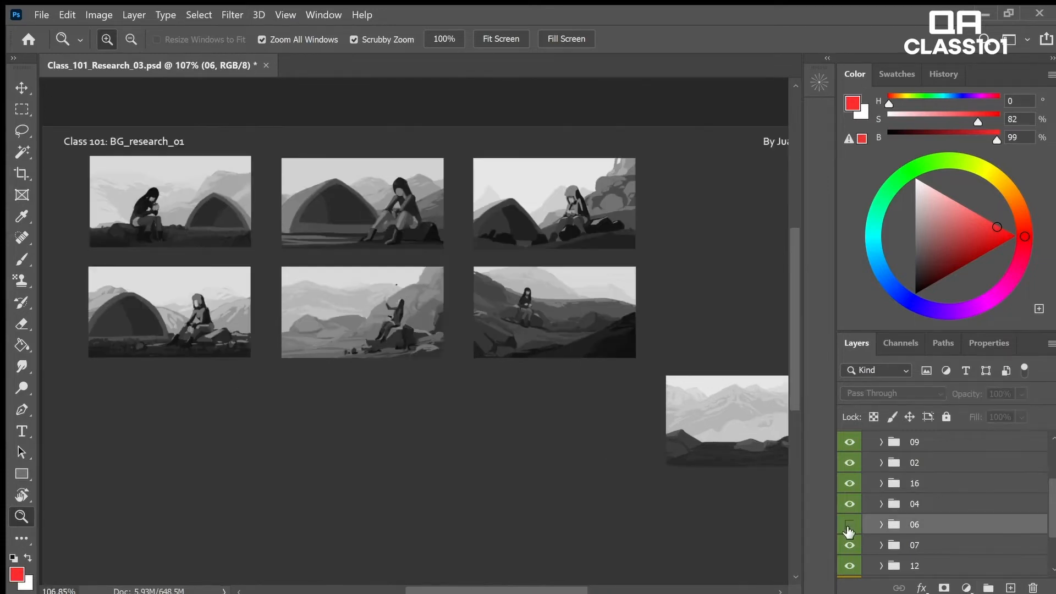
pyautogui.click(849, 525)
pyautogui.click(850, 505)
pyautogui.click(850, 507)
pyautogui.click(852, 546)
pyautogui.click(850, 546)
pyautogui.click(914, 546)
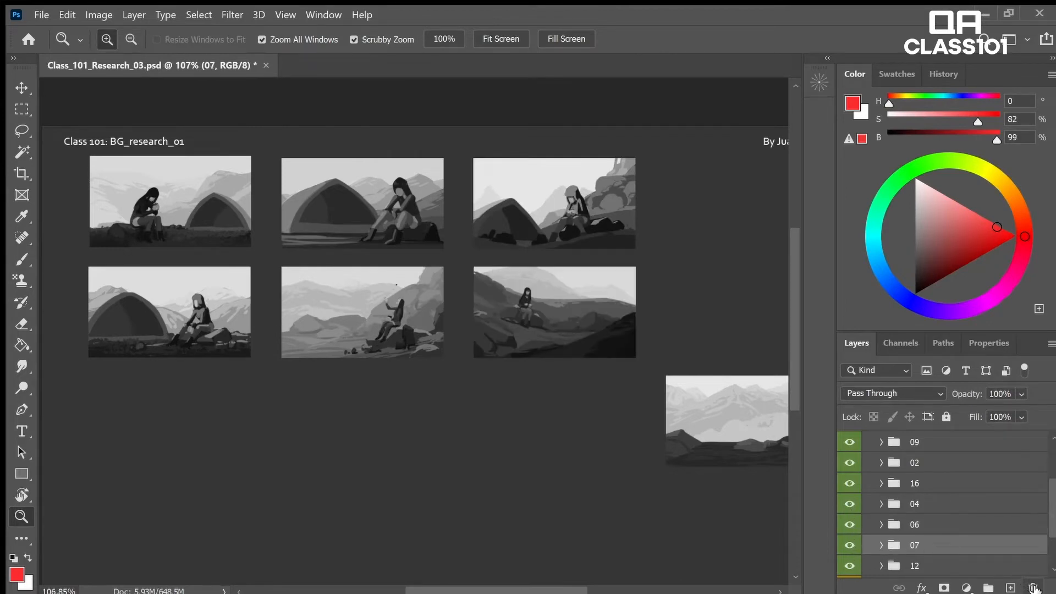
pyautogui.press('Delete')
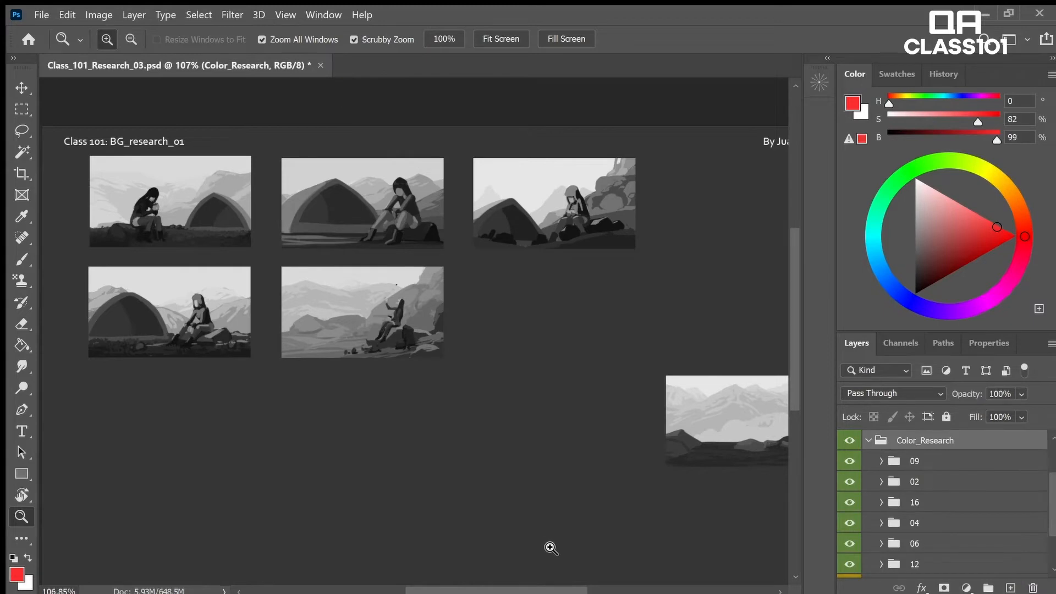
# - Move thumbnail 12 into the empty third slot of the second row and place group 04 above group 16
pyautogui.hscroll(2, 582, 573)
pyautogui.scroll(-2, 1052, 508)
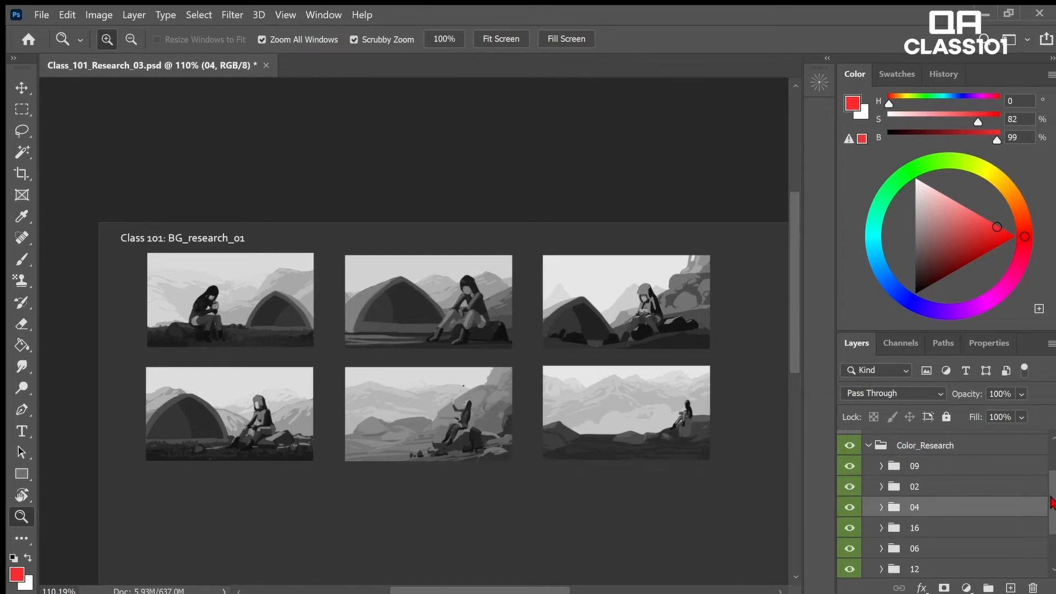
pyautogui.scroll(-2, 893, 500)
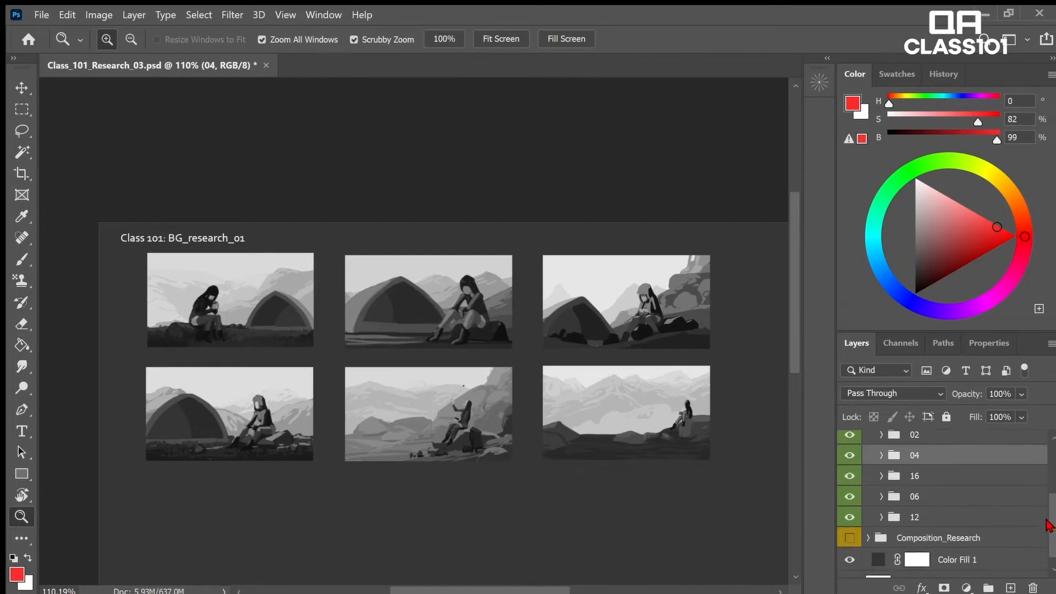
# - Hide thumbnail groups 06 and 12 to identify them, and delete both groups
pyautogui.click(897, 497)
pyautogui.click(849, 496)
pyautogui.click(850, 516)
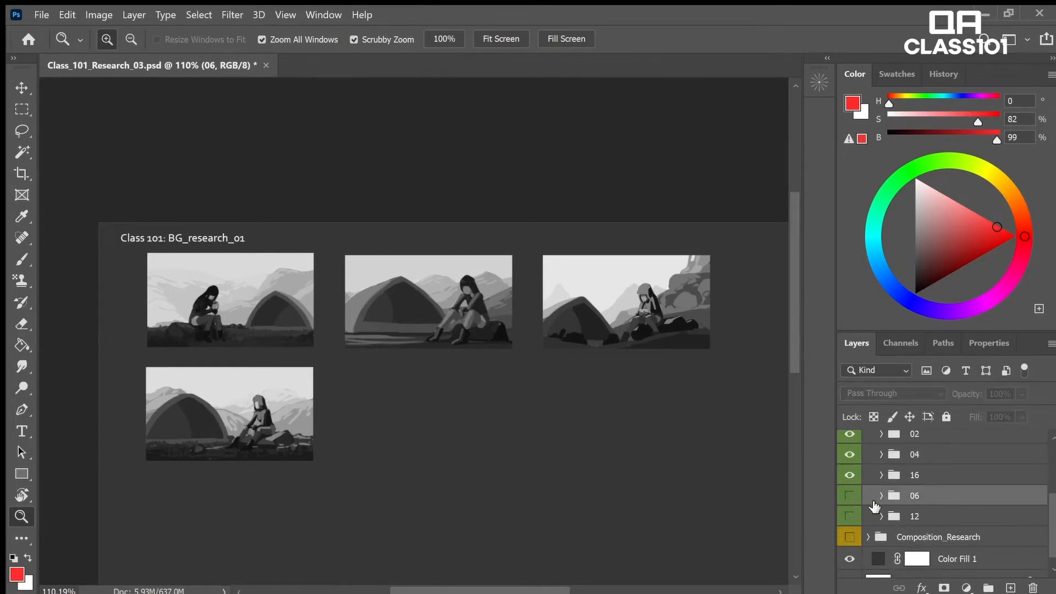
pyautogui.keyDown('shift'); pyautogui.click(942, 519); pyautogui.keyUp('shift')
pyautogui.click(1033, 587)
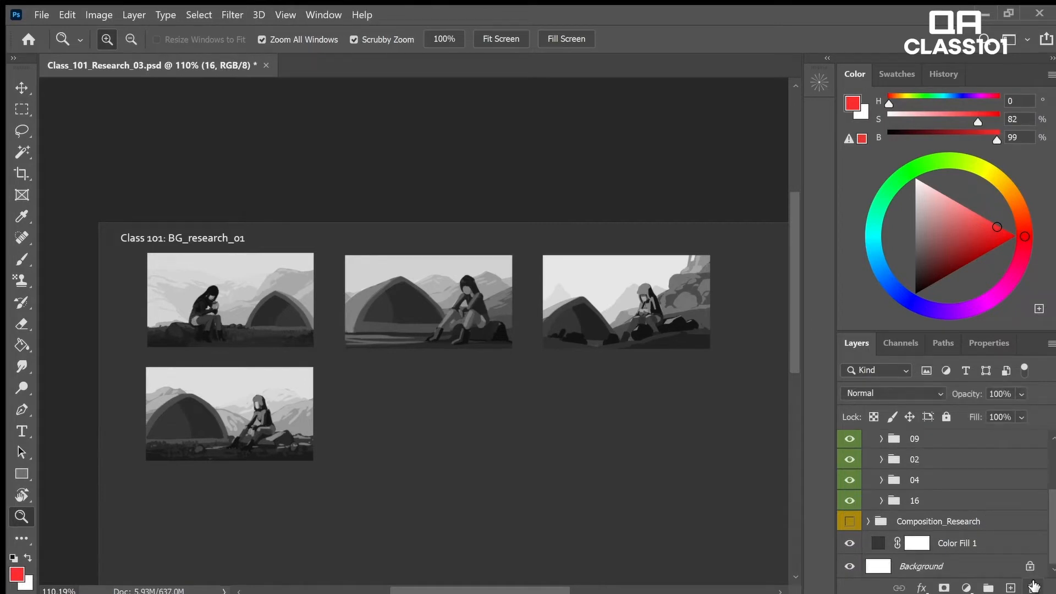
# - Identify thumbnails 09 and 02 by toggling their visibility, and move thumbnail 02 into the middle slot of the second row
pyautogui.click(940, 505)
pyautogui.click(850, 439)
pyautogui.click(849, 439)
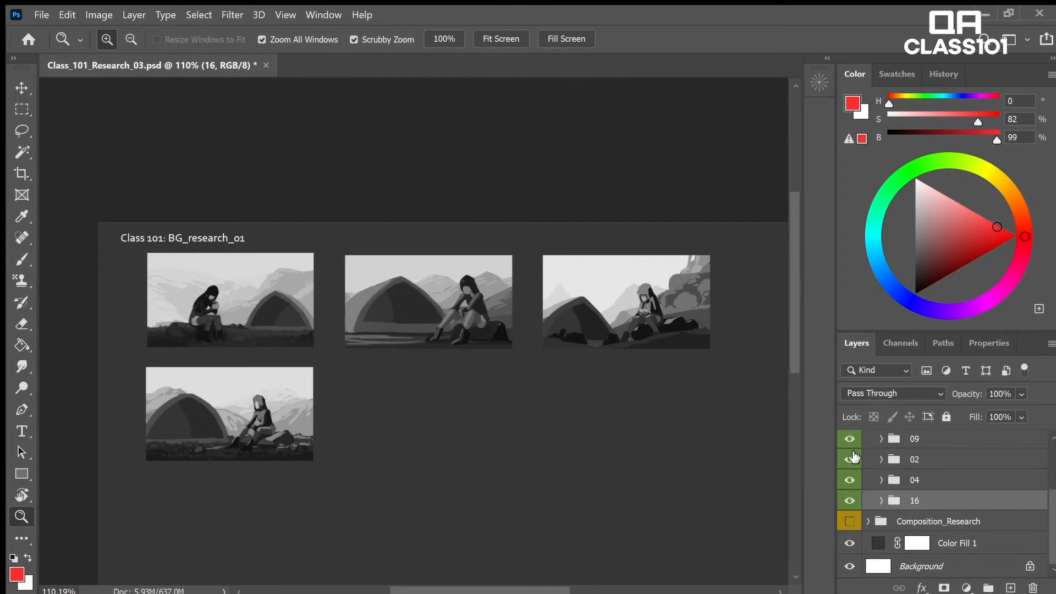
pyautogui.click(850, 459)
pyautogui.click(850, 459)
pyautogui.click(907, 462)
pyautogui.press('v')
pyautogui.moveTo(690, 488); pyautogui.dragTo(669, 412)
pyautogui.click(957, 482)
pyautogui.moveTo(938, 498); pyautogui.dragTo(960, 463)
pyautogui.hotkey('ctrl', 'z')
pyautogui.hotkey('ctrl', 'z')
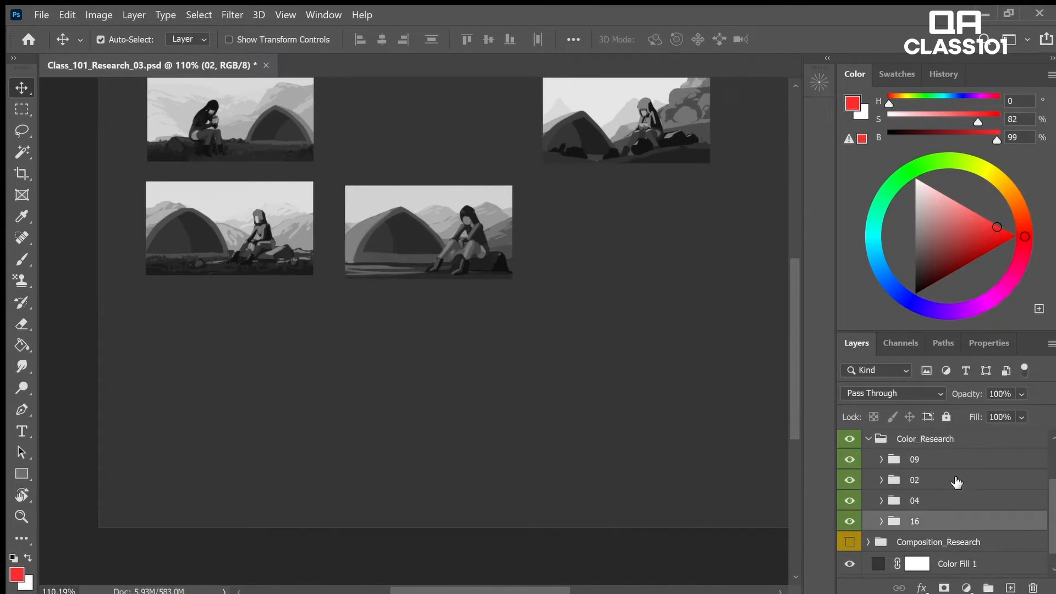
# - Place group 16 above group 04 and move thumbnail 16 into the middle slot of the first row
pyautogui.moveTo(947, 527); pyautogui.dragTo(954, 498)
pyautogui.click(851, 501)
pyautogui.click(852, 501)
pyautogui.moveTo(608, 276); pyautogui.dragTo(655, 445)
pyautogui.moveTo(489, 444); pyautogui.dragTo(671, 341)
pyautogui.press('z')
pyautogui.click(549, 283)
pyautogui.press('v')
pyautogui.moveTo(625, 396); pyautogui.dragTo(668, 431)
pyautogui.press('z')
pyautogui.moveTo(674, 438); pyautogui.dragTo(649, 430)
pyautogui.moveTo(734, 470); pyautogui.dragTo(684, 482)
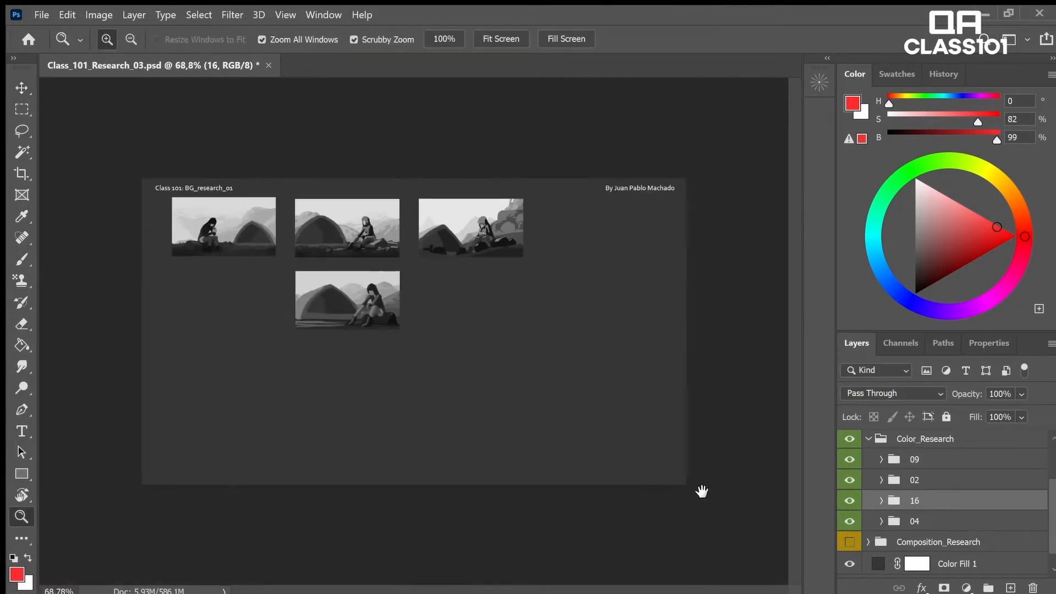
# - Select the four thumbnail groups 09, 02, 16 and 04 and enlarge them together with Free Transform
pyautogui.click(972, 522)
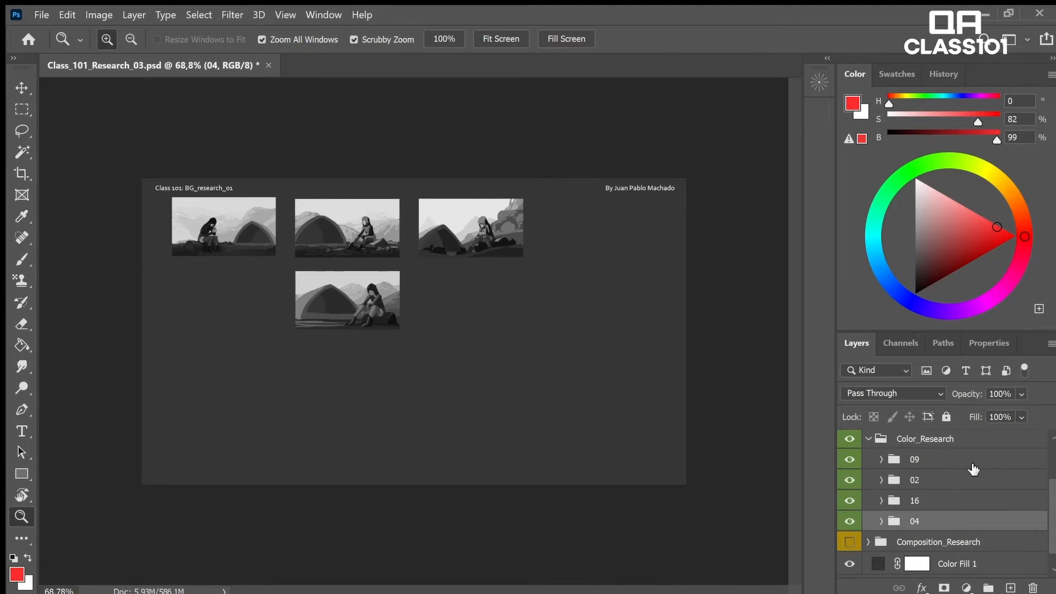
pyautogui.keyDown('shift'); pyautogui.click(972, 465); pyautogui.keyUp('shift')
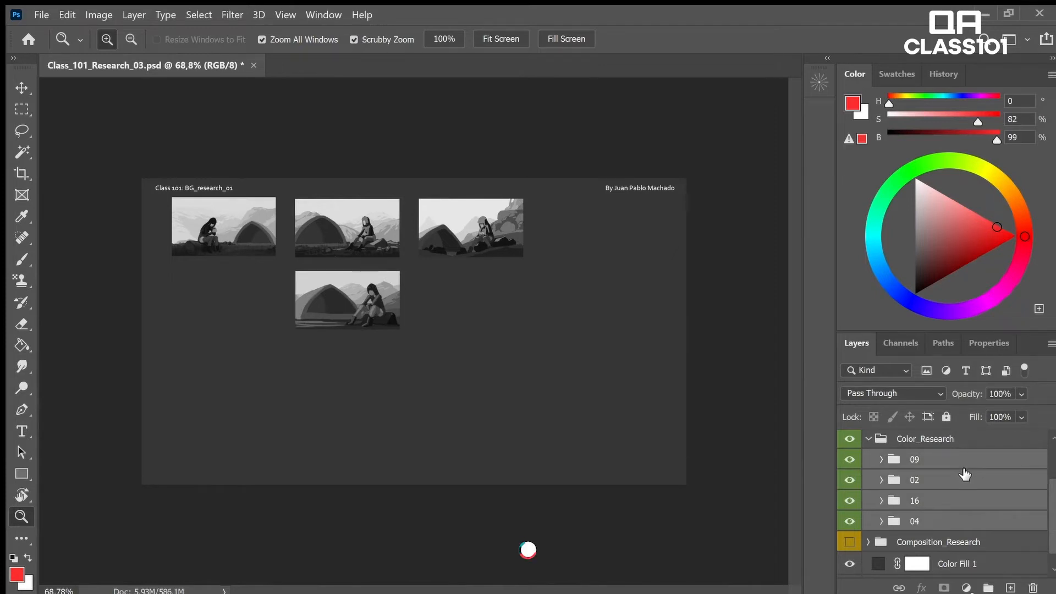
pyautogui.hotkey('ctrl', 't')
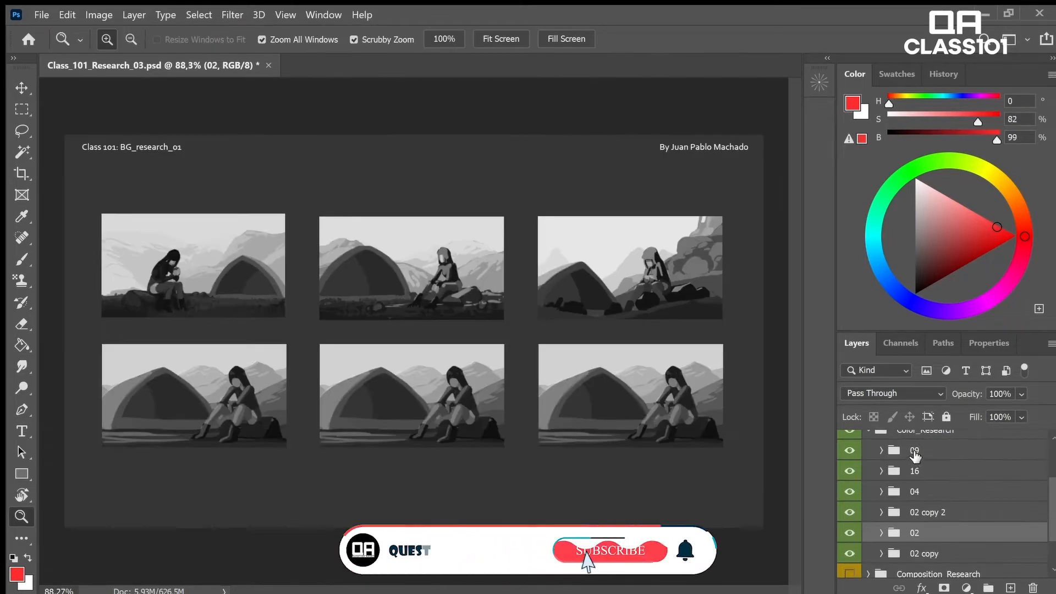
# - Rename the first-row thumbnail groups 09, 16 and 04 as 01, 02 and 03
pyautogui.doubleClick(915, 450)
pyautogui.press('BackSpace')
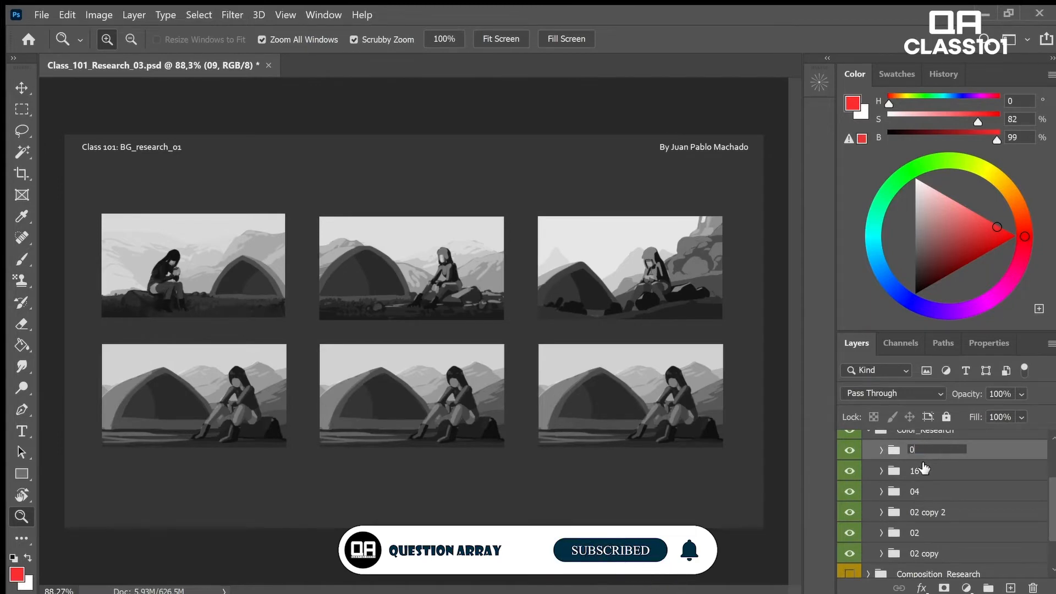
pyautogui.write('01')
pyautogui.doubleClick(927, 476)
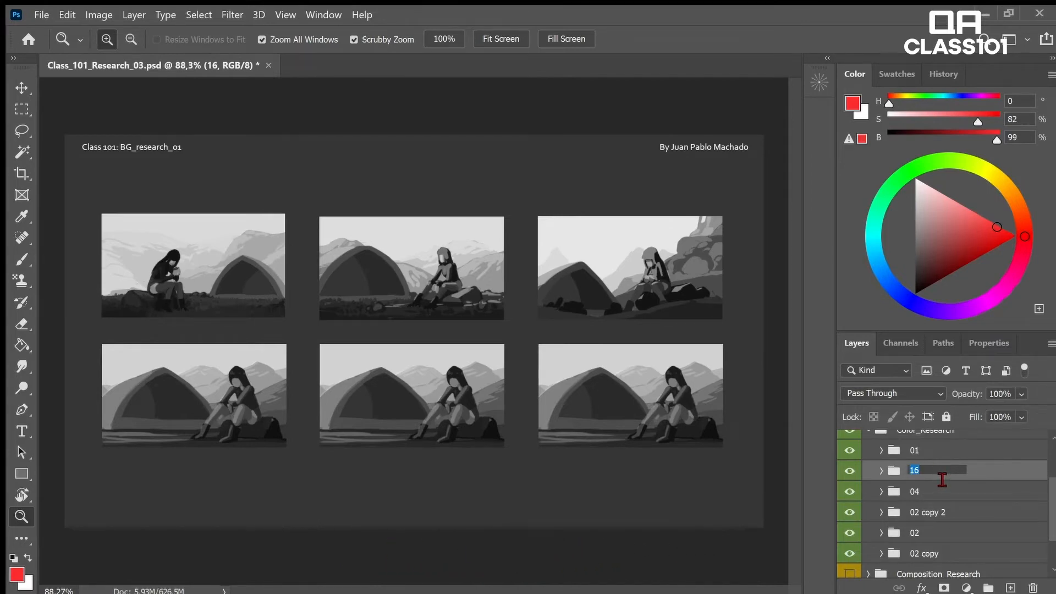
pyautogui.press('Tab')
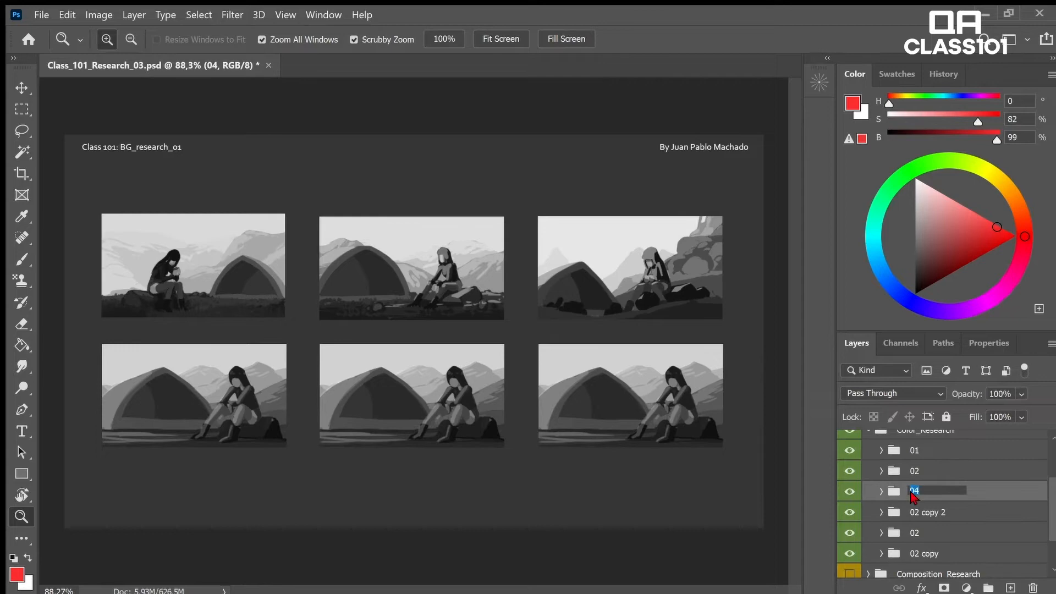
pyautogui.write('03')
pyautogui.press('Return')
# - Merge all layers inside group 01 into a single layer and open the merged layer's name for editing
pyautogui.hotkey('ctrl', 'alt', 'a')
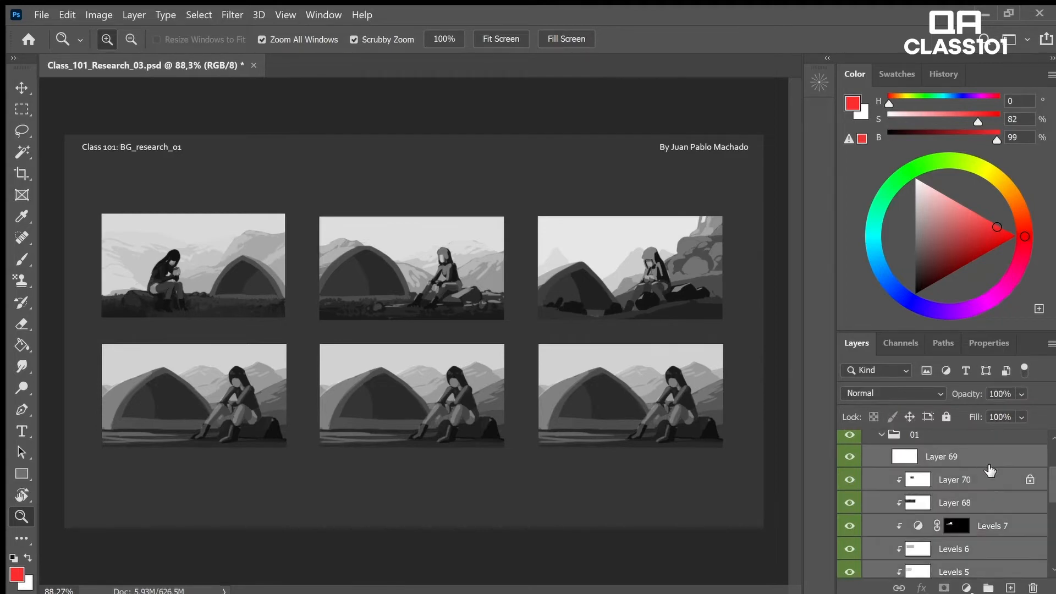
pyautogui.hotkey('ctrl', 'e')
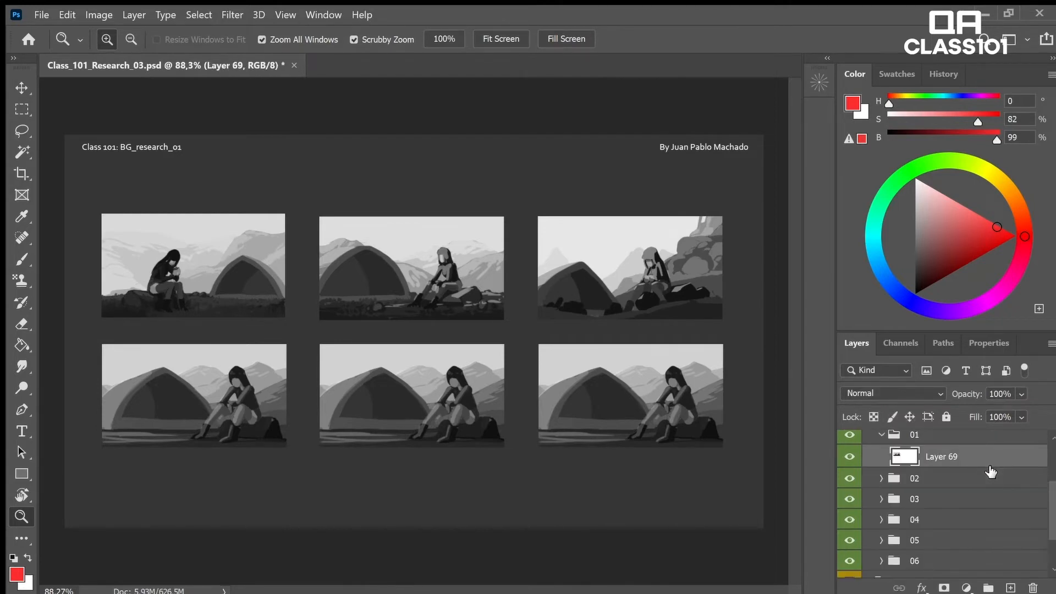
pyautogui.click(851, 457)
pyautogui.click(852, 457)
pyautogui.press('space')
pyautogui.doubleClick(942, 457)
pyautogui.click(953, 461)
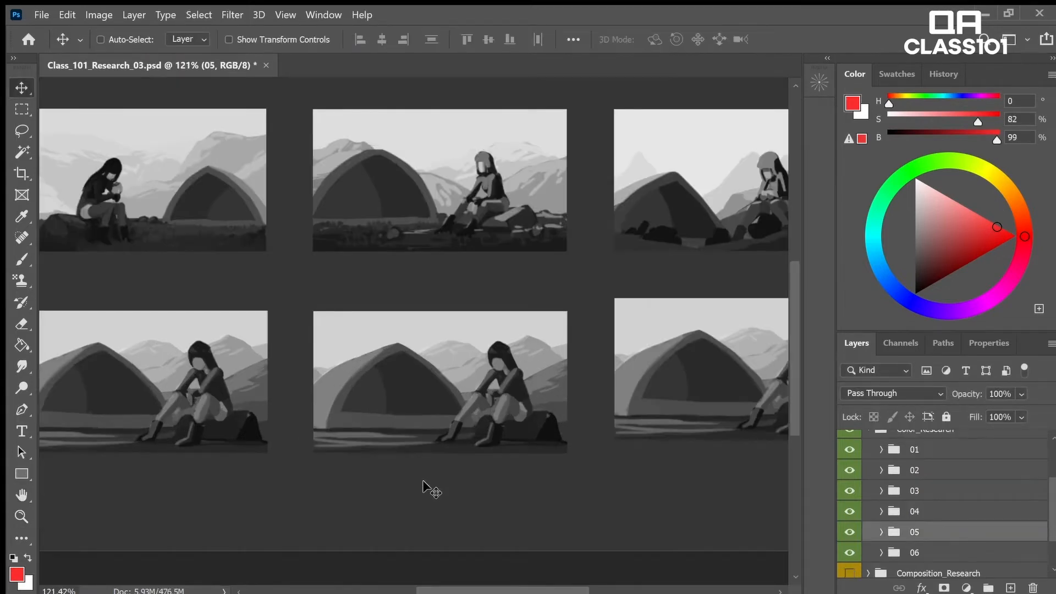
# - Deselect group 05 and select group 06, the third thumbnail of the second row
pyautogui.moveTo(424, 489); pyautogui.dragTo(426, 483)
pyautogui.keyDown('ctrl'); pyautogui.click(942, 536); pyautogui.keyUp('ctrl')
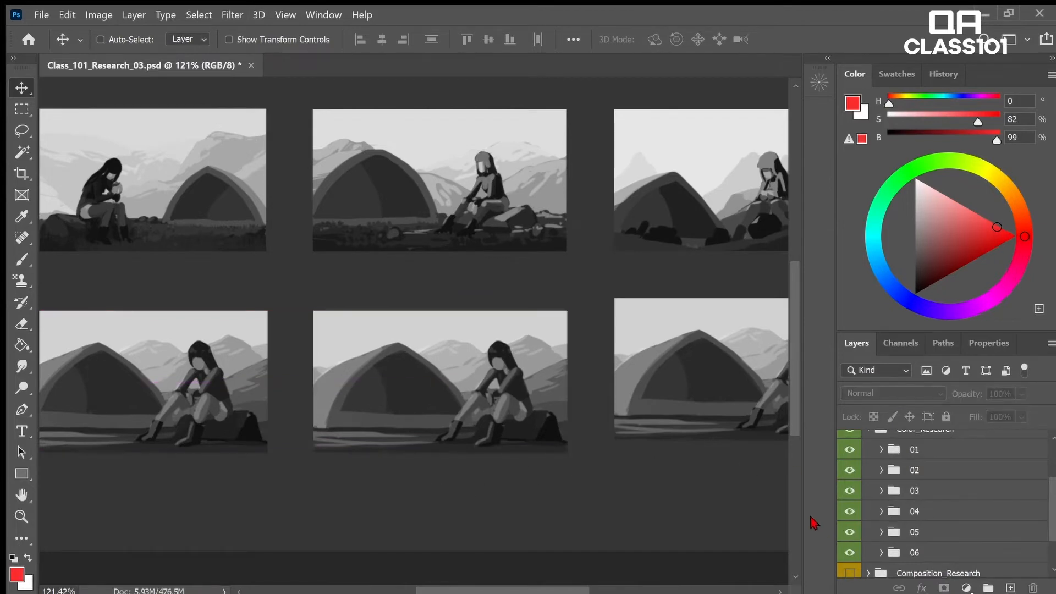
pyautogui.click(934, 555)
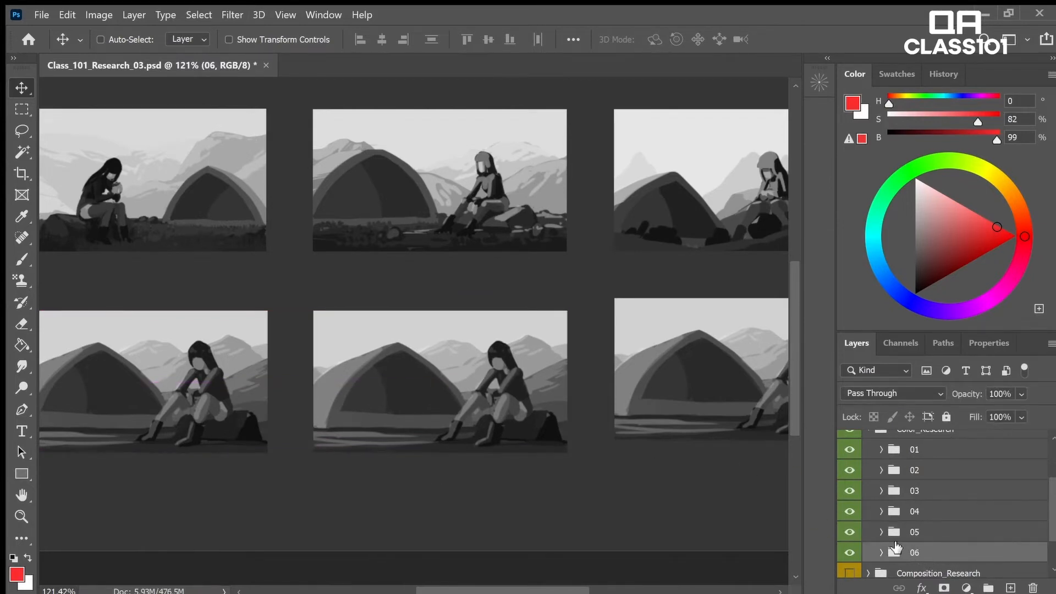
# - Hide the original Color Wheel layer and shrink its copy in group 01 to a small wheel just below the first thumbnail
pyautogui.moveTo(698, 478)
pyautogui.mouseDown()
pyautogui.moveTo(711, 469)
pyautogui.moveTo(701, 486)
pyautogui.mouseUp()
pyautogui.press('z')
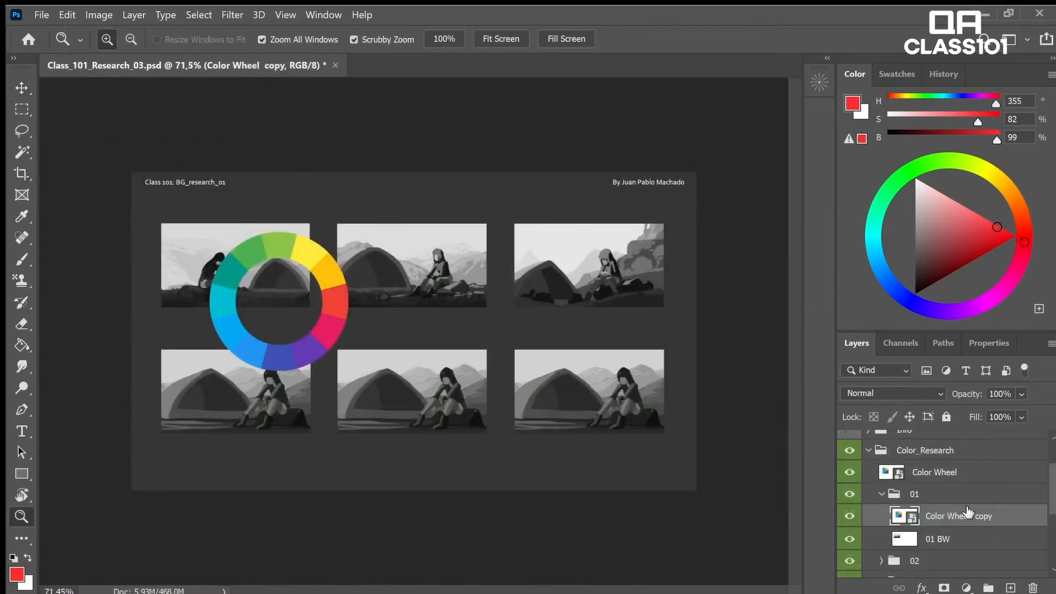
pyautogui.click(851, 472)
pyautogui.hotkey('ctrl', 't')
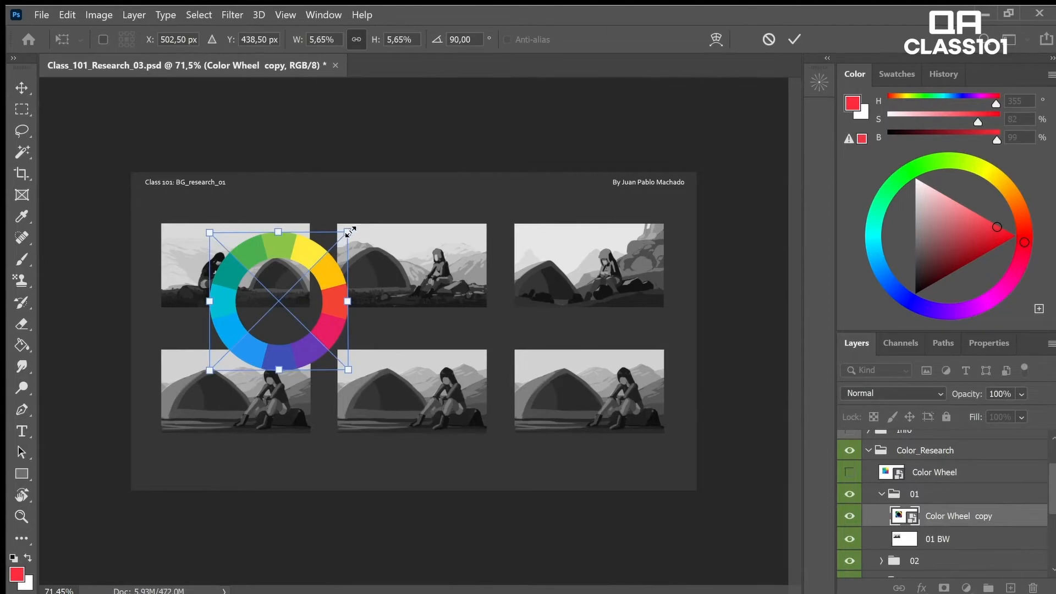
pyautogui.moveTo(351, 233); pyautogui.dragTo(217, 350)
pyautogui.press('Return')
pyautogui.press('z')
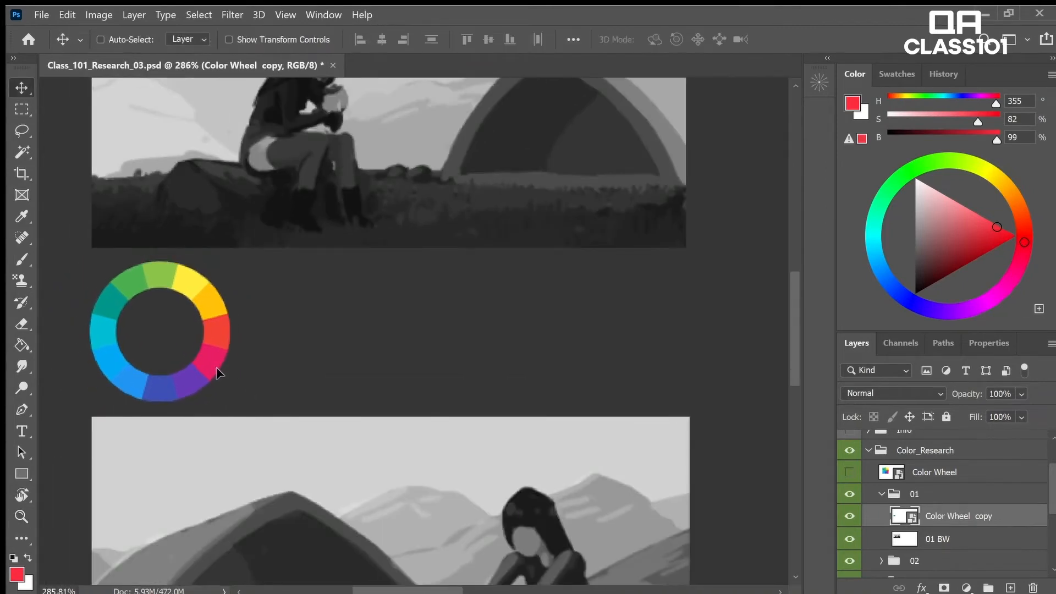
# - Save the document with the resized colour wheel in place
pyautogui.press('z')
pyautogui.moveTo(245, 359); pyautogui.dragTo(216, 363)
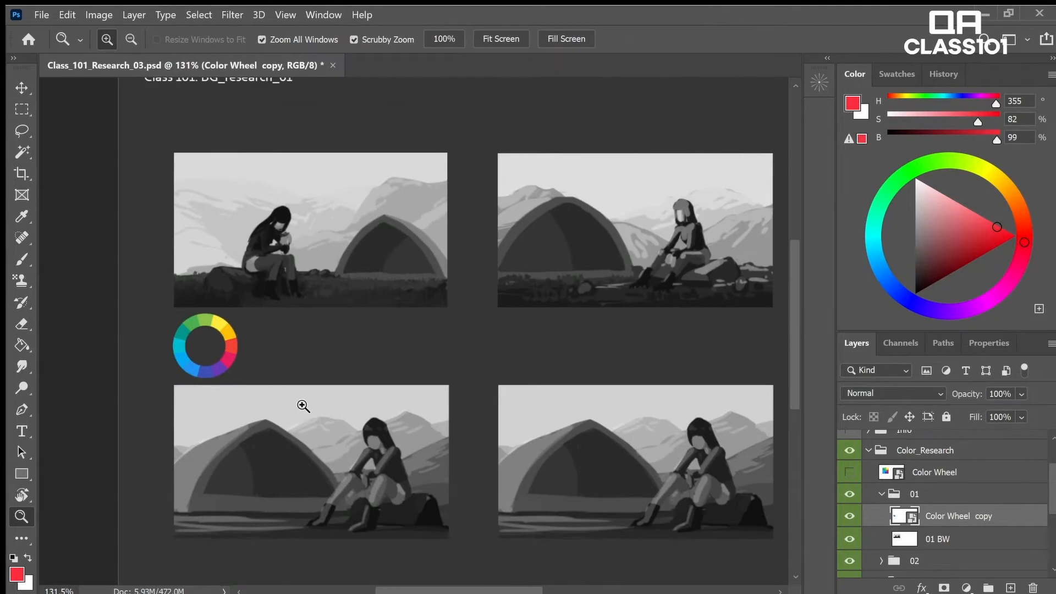
pyautogui.moveTo(374, 448); pyautogui.dragTo(345, 453)
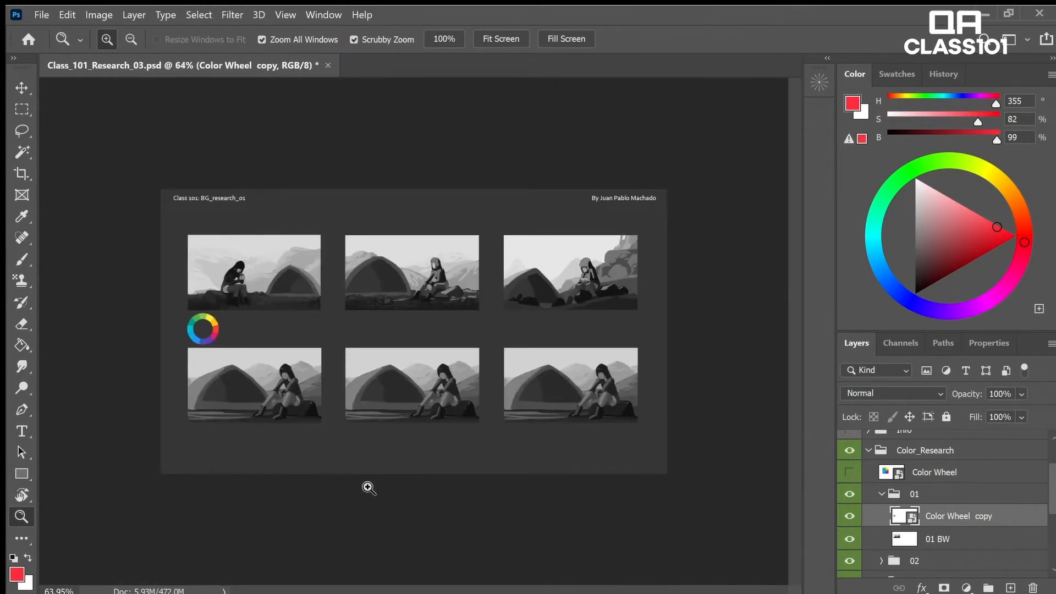
pyautogui.hotkey('ctrl', 's')
# - Add a new layer above the Color Wheel copy and set up the Brush with black
pyautogui.moveTo(172, 325); pyautogui.dragTo(285, 353)
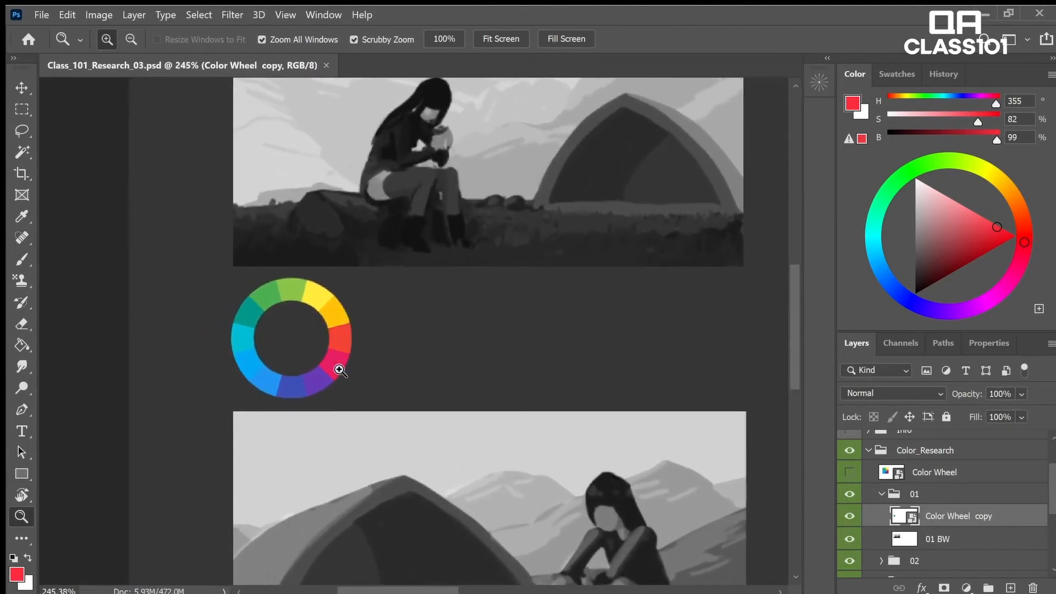
pyautogui.click(1010, 587)
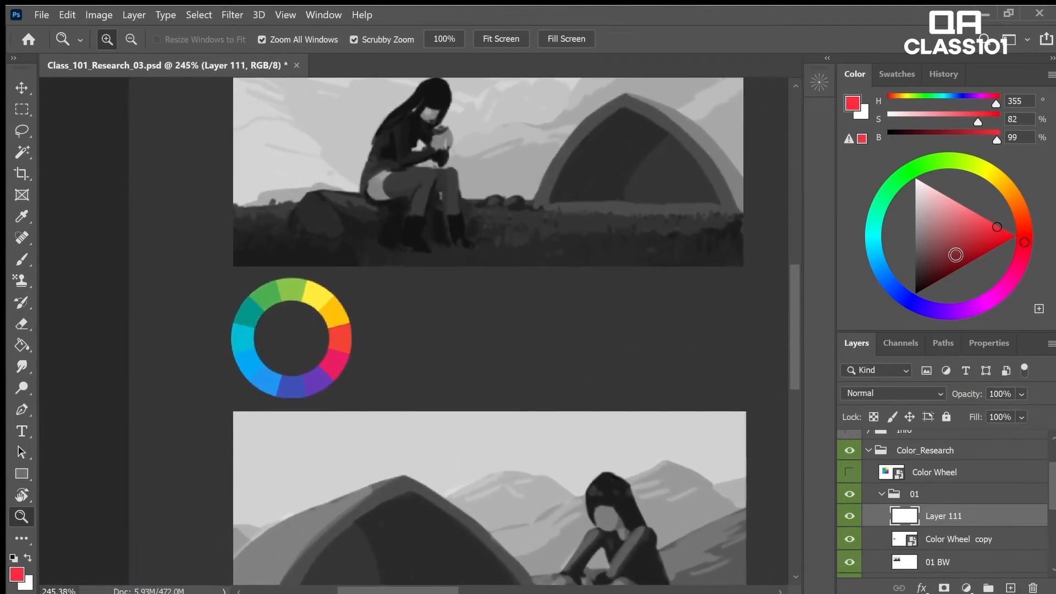
pyautogui.moveTo(967, 254); pyautogui.dragTo(916, 293)
pyautogui.press('b')
# - Draw a black triangle inside the small colour wheel, with its corners at the greens, the blues and the magenta-purple border
pyautogui.moveTo(383, 359); pyautogui.dragTo(517, 330)
pyautogui.hotkey('ctrl', 'z')
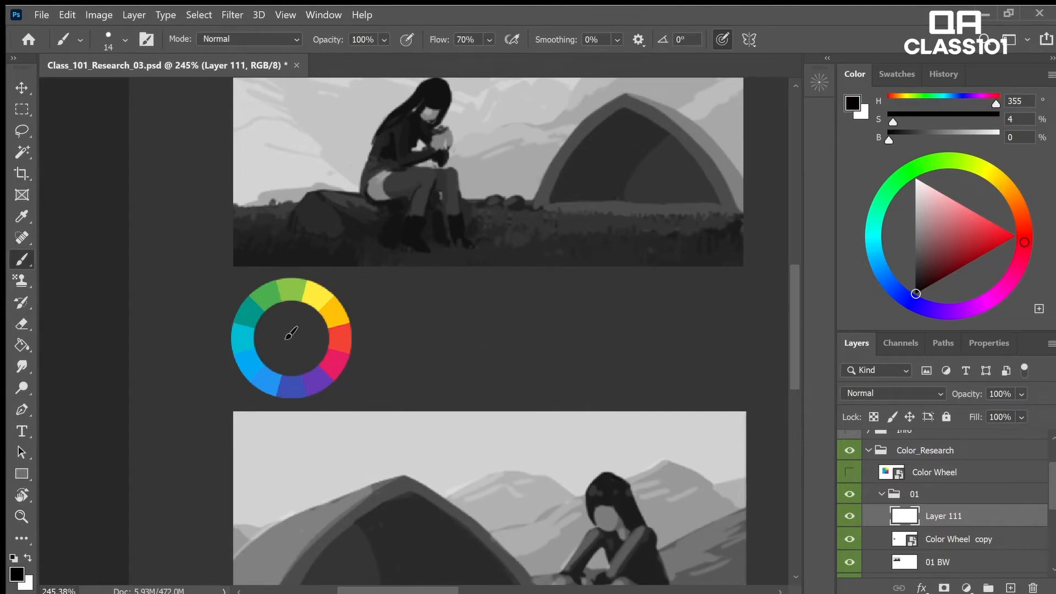
pyautogui.moveTo(268, 352)
pyautogui.mouseDown()
pyautogui.moveTo(314, 377)
pyautogui.moveTo(267, 361)
pyautogui.mouseUp()
pyautogui.hotkey('ctrl', 'z')
pyautogui.moveTo(282, 301)
pyautogui.mouseDown()
pyautogui.moveTo(277, 387)
pyautogui.moveTo(323, 366)
pyautogui.mouseUp()
pyautogui.moveTo(282, 302); pyautogui.dragTo(319, 367)
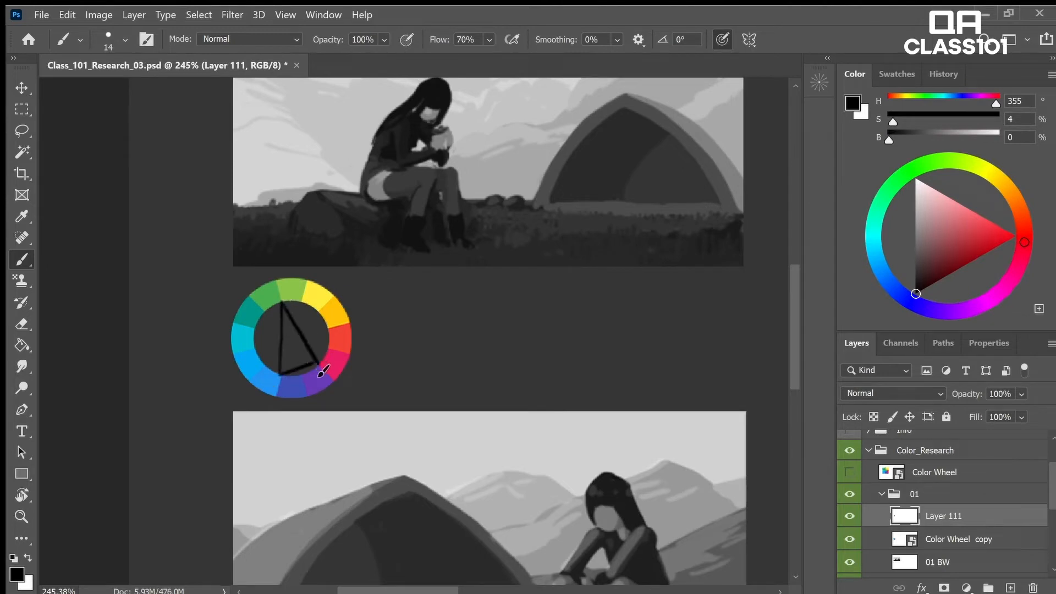
# - Add a new layer above the Color Wheel copy, name it Palette and move it to the top of group 01
pyautogui.press('z')
pyautogui.moveTo(339, 337)
pyautogui.mouseDown()
pyautogui.moveTo(307, 326)
pyautogui.moveTo(347, 330)
pyautogui.mouseUp()
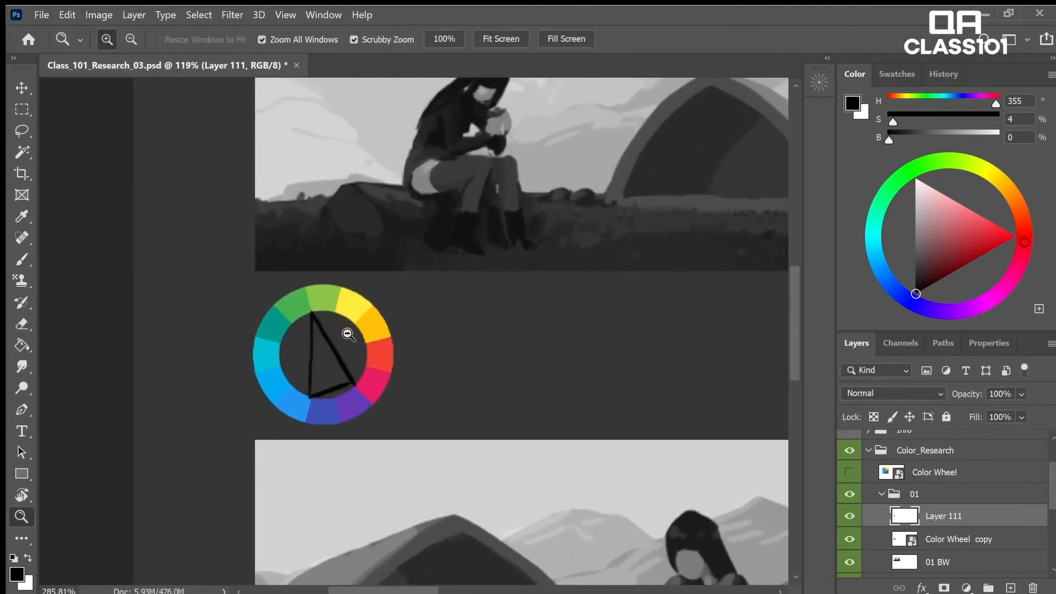
pyautogui.click(1017, 552)
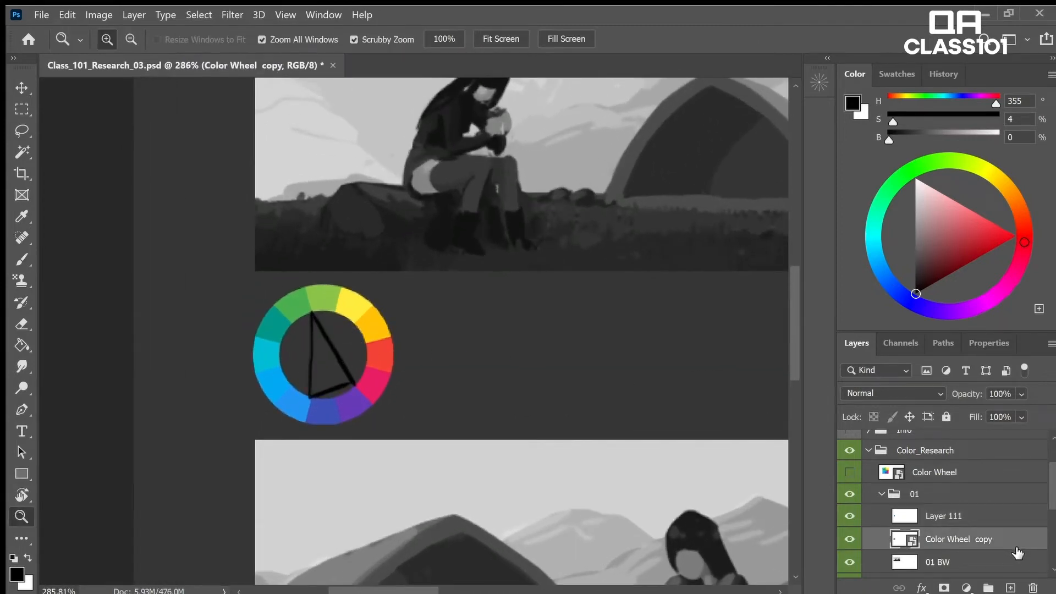
pyautogui.click(1011, 588)
pyautogui.doubleClick(958, 539)
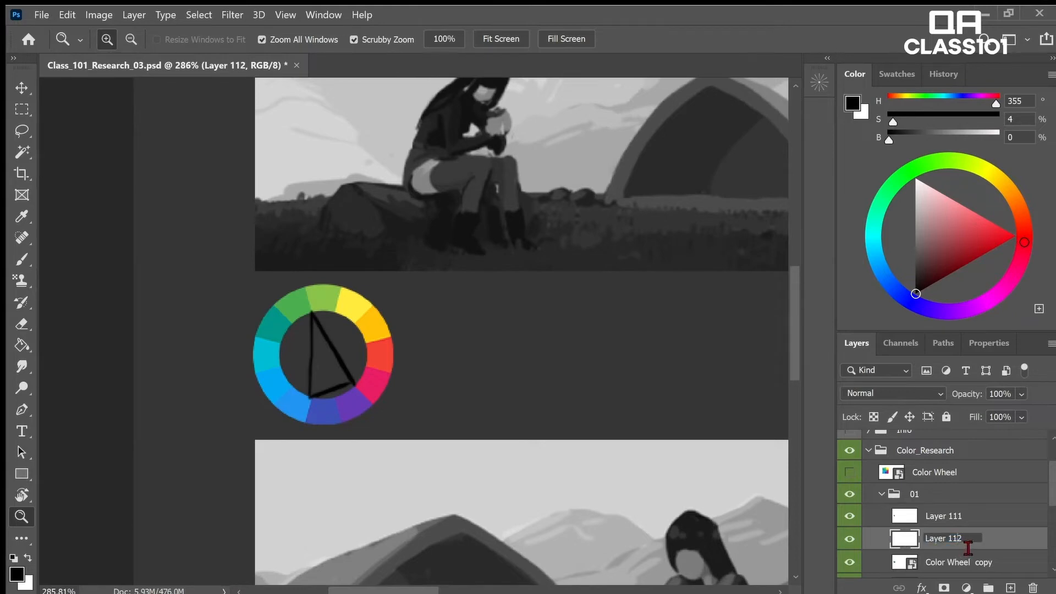
pyautogui.write('P')
pyautogui.press('Return')
pyautogui.hotkey('ctrl', ']')
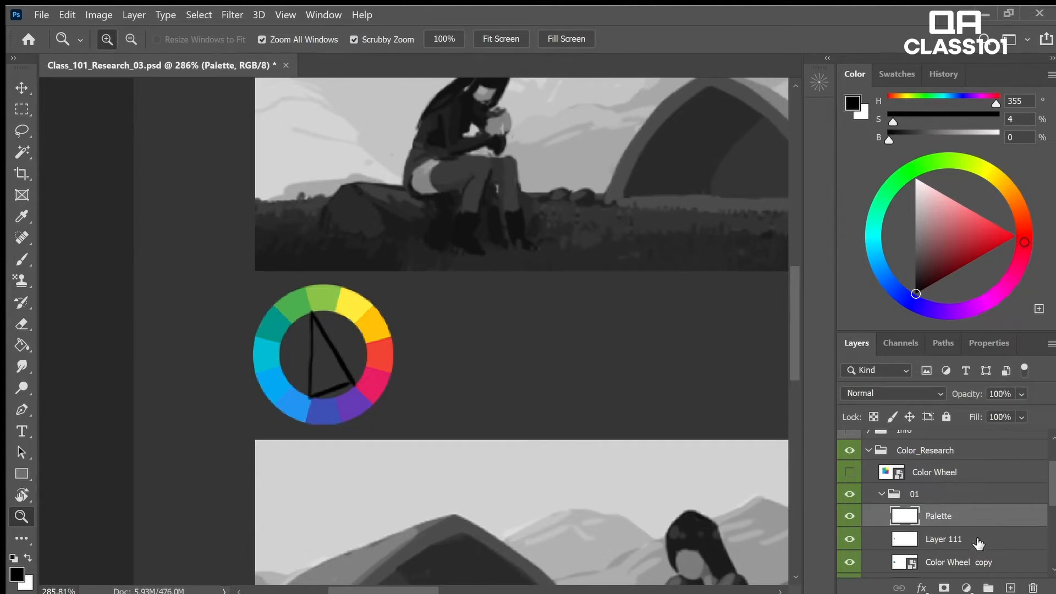
# - Merge the triangle layer with the Palette layer and toggle its visibility to check the content
pyautogui.keyDown('shift'); pyautogui.click(978, 541); pyautogui.keyUp('shift')
pyautogui.hotkey('ctrl', 'e')
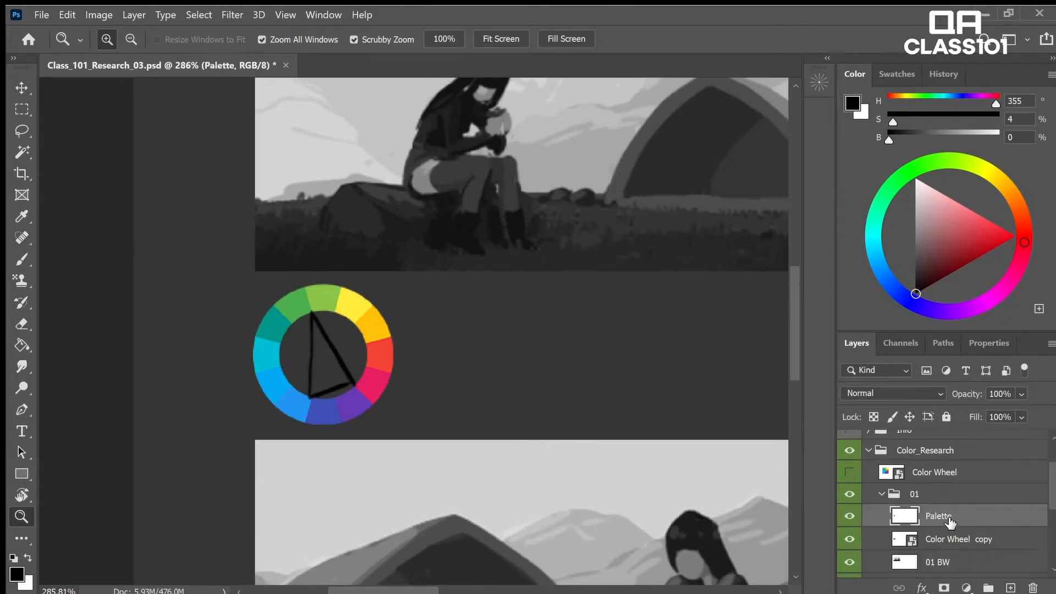
pyautogui.click(850, 516)
pyautogui.click(850, 516)
# - Sample the medium green from the small colour wheel and mute it to 30% saturation and 70% brightness
pyautogui.press('b')
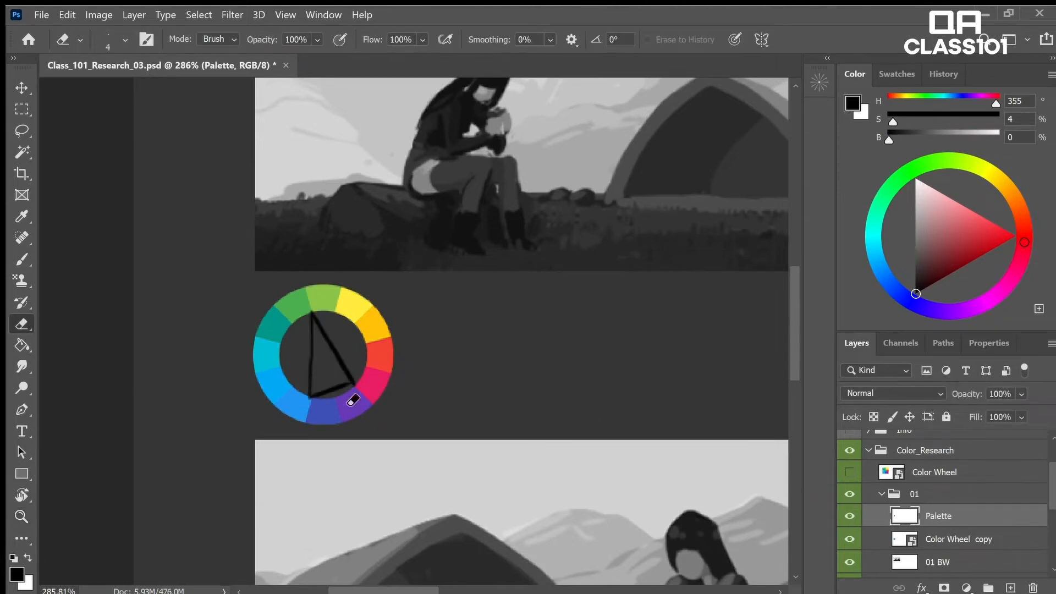
pyautogui.keyDown('alt'); pyautogui.click(308, 310); pyautogui.keyUp('alt')
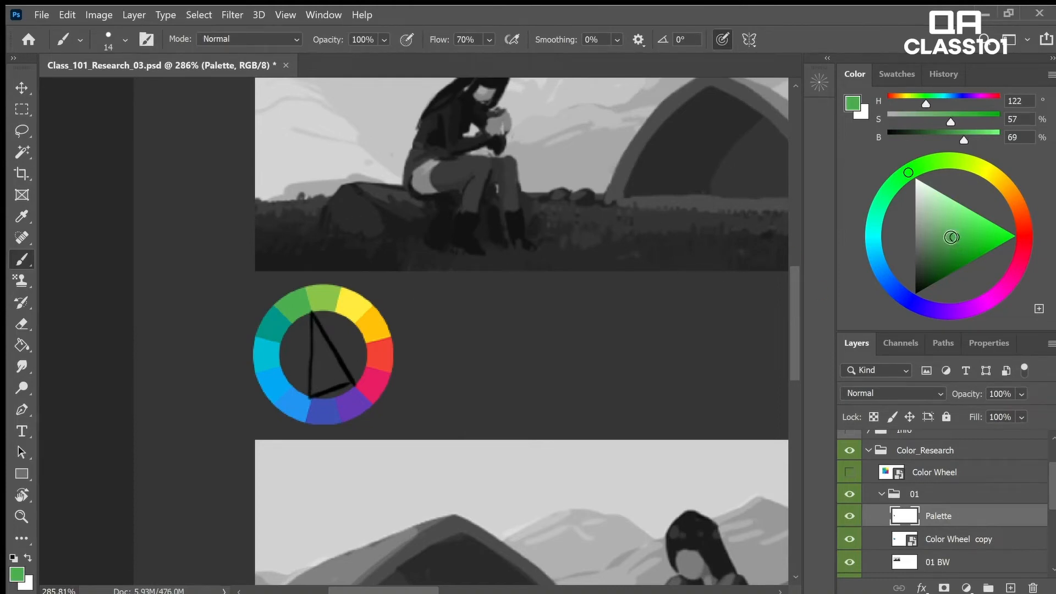
pyautogui.click(950, 227)
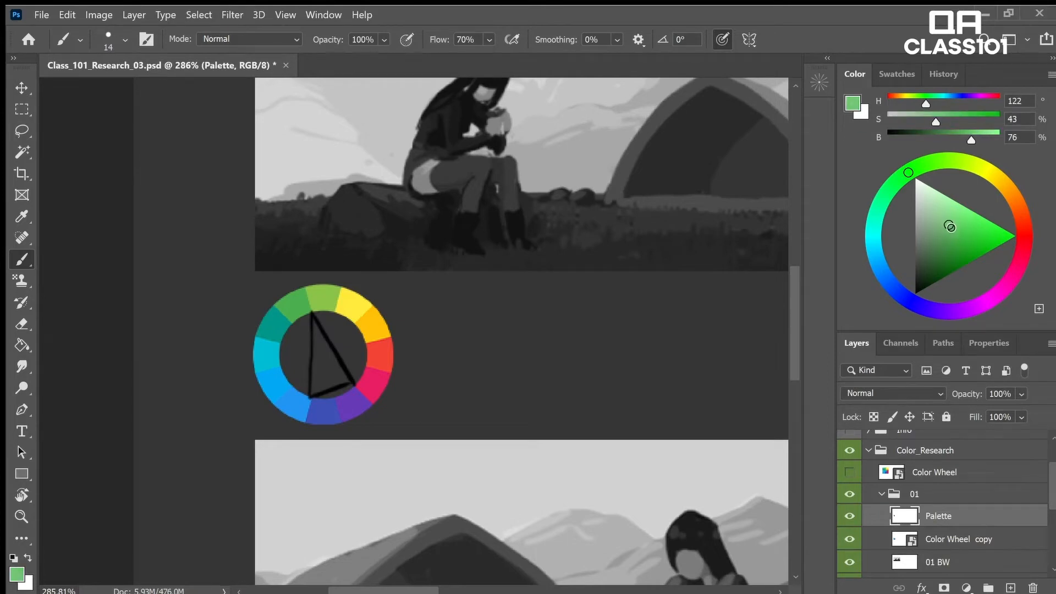
pyautogui.moveTo(947, 226); pyautogui.dragTo(945, 230)
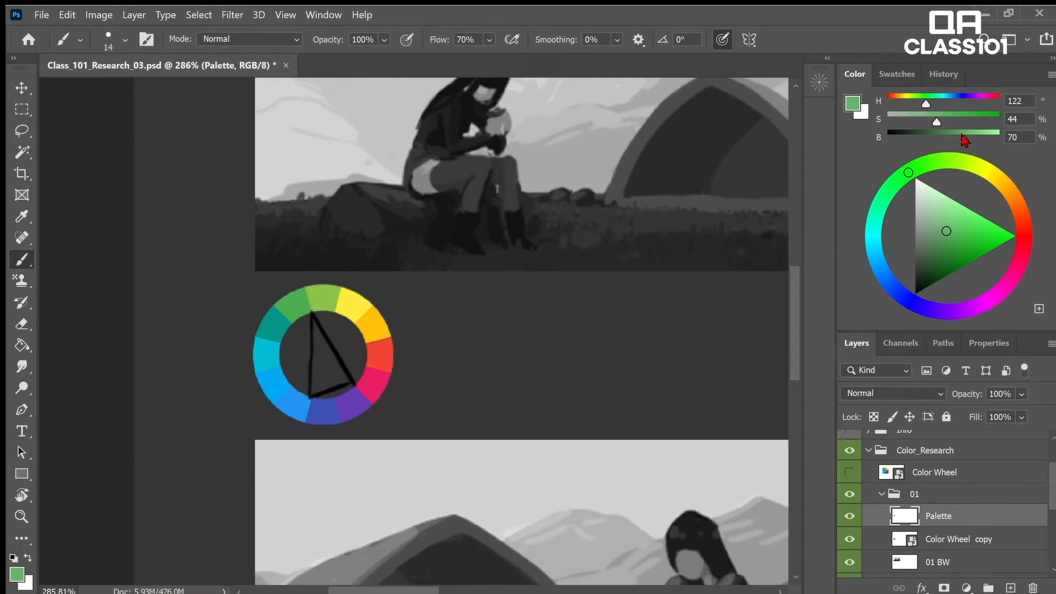
pyautogui.moveTo(931, 122); pyautogui.dragTo(919, 120)
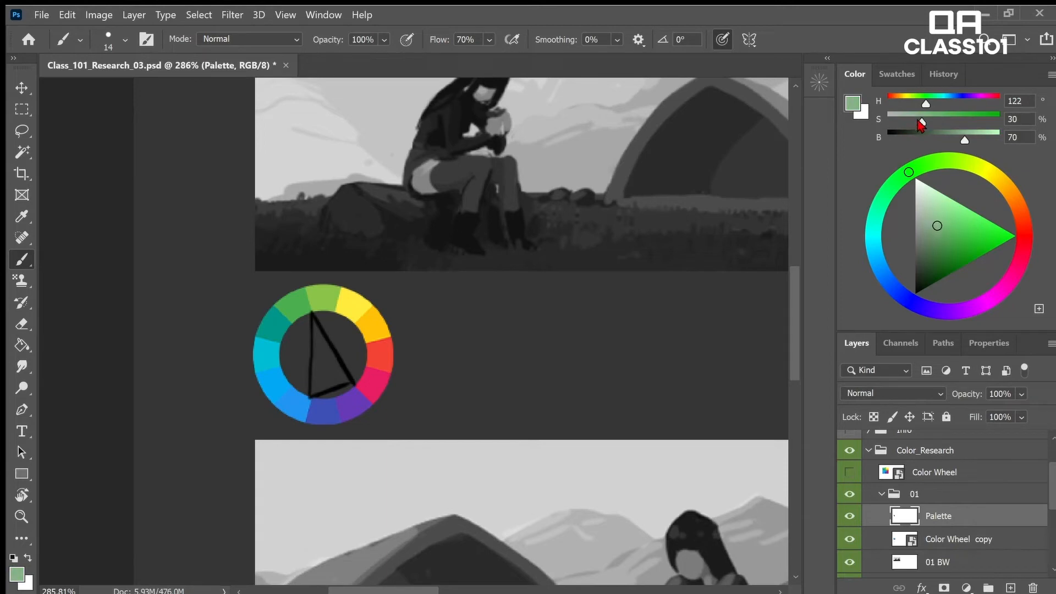
# - Draw a filled rectangle swatch in the muted green to the right of the small colour wheel
pyautogui.press('z')
pyautogui.moveTo(727, 322); pyautogui.dragTo(719, 323)
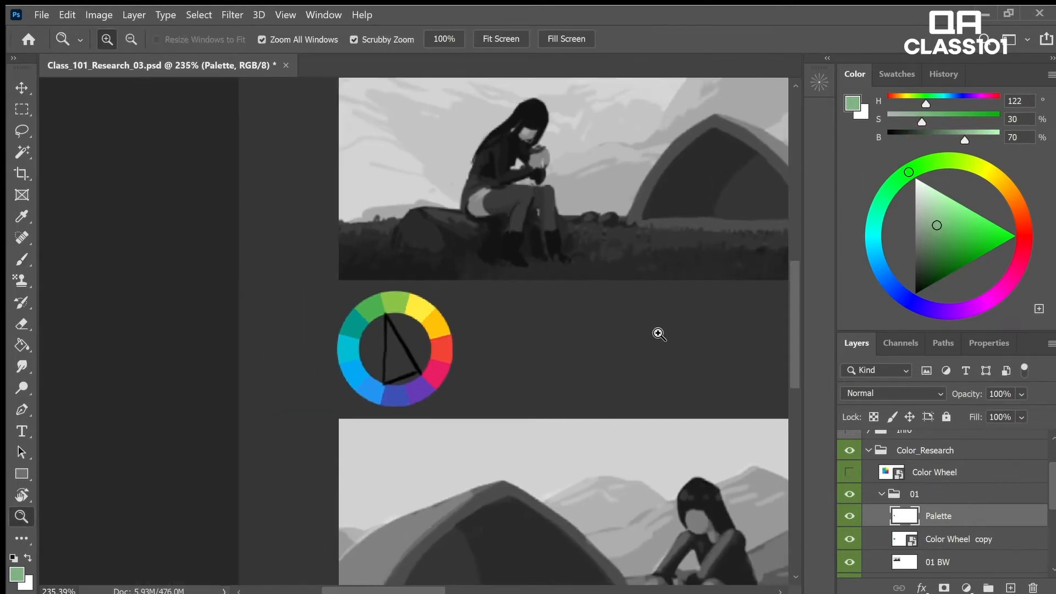
pyautogui.press('u')
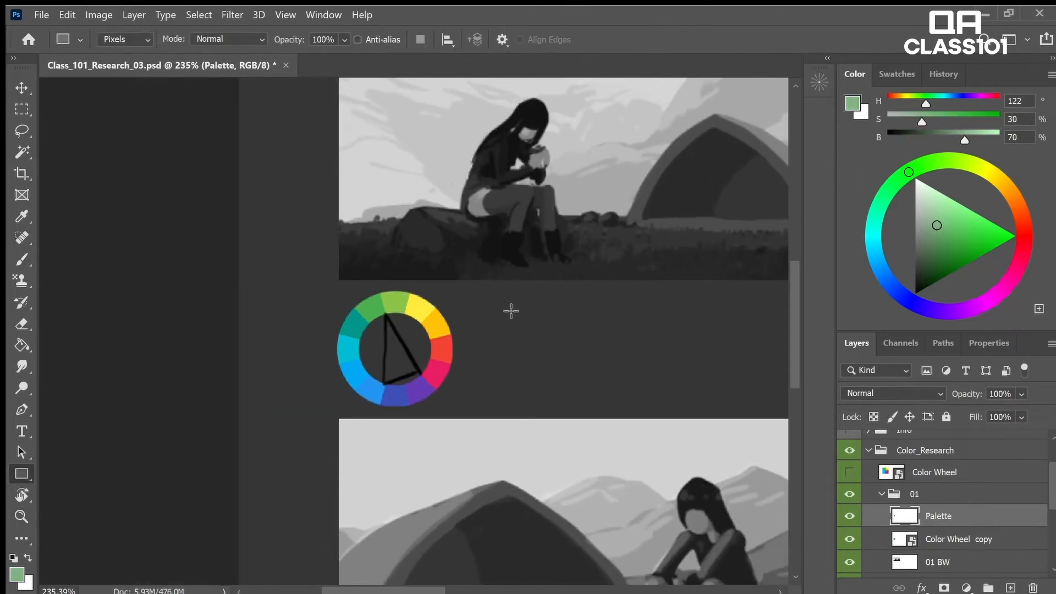
pyautogui.moveTo(499, 309); pyautogui.dragTo(561, 346)
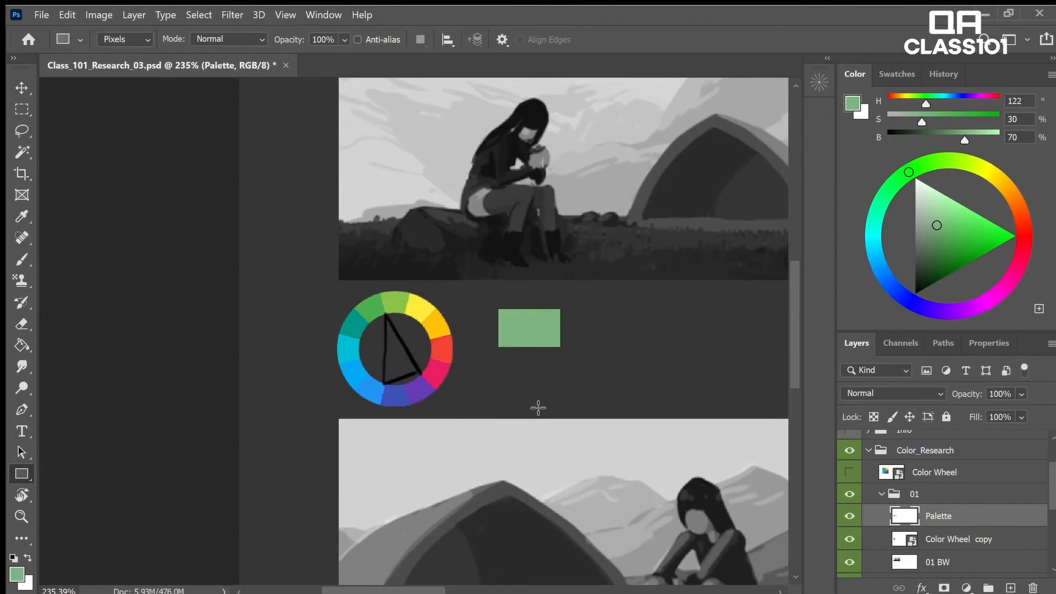
# - Sample the wheel's light green, reduce its saturation to 52%, and draw a second rectangle swatch beside the muted green one
pyautogui.press('i')
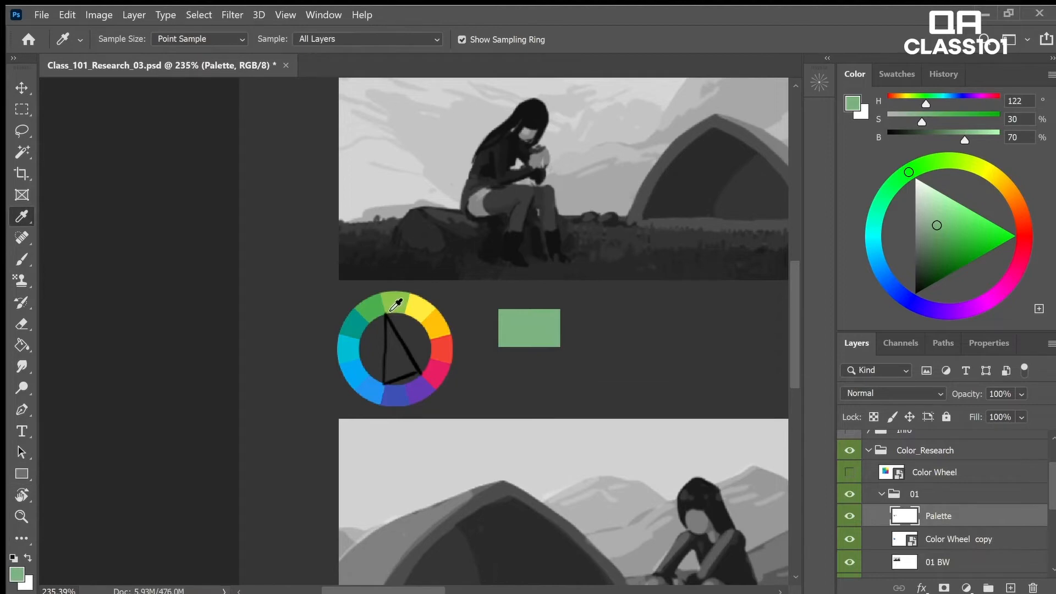
pyautogui.click(397, 303)
pyautogui.press('u')
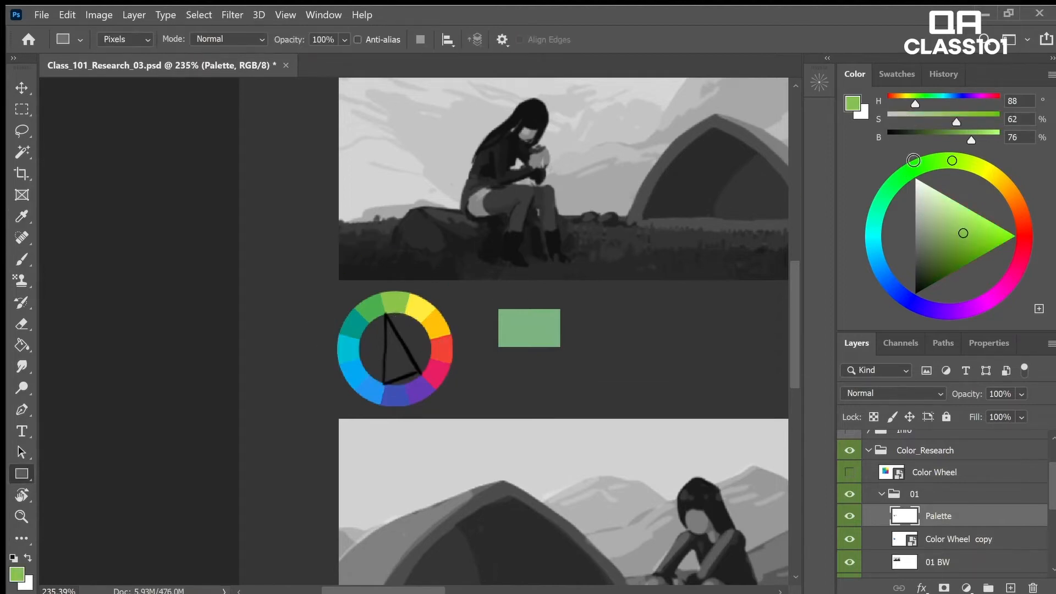
pyautogui.moveTo(957, 122); pyautogui.dragTo(943, 126)
pyautogui.moveTo(569, 306); pyautogui.dragTo(639, 348)
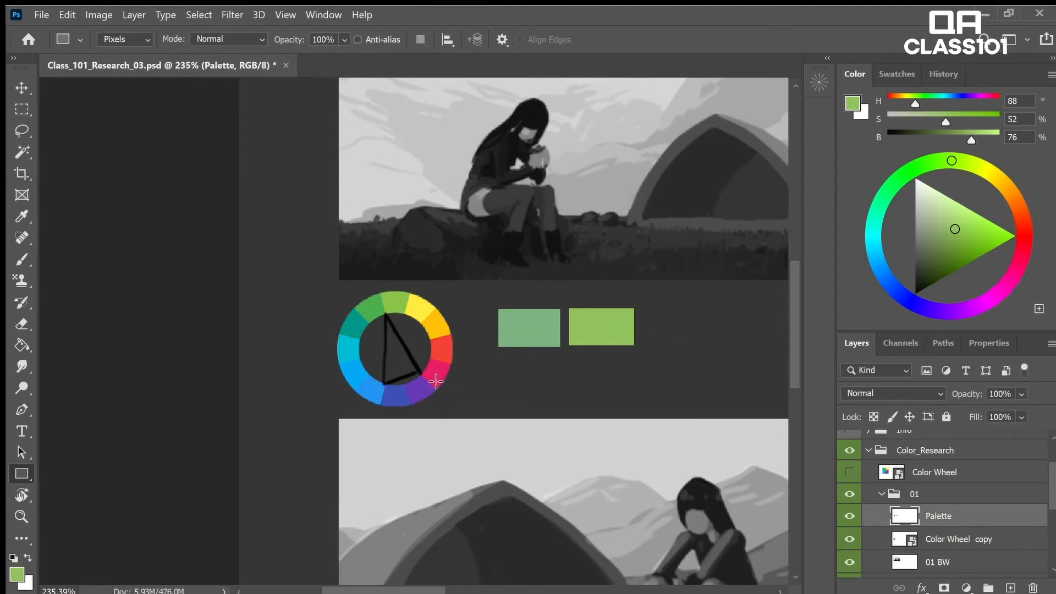
# - Sample the wheel's blue, lighten it to 33% saturation and 96% brightness, and draw a third swatch beside the light green one
pyautogui.press('o')
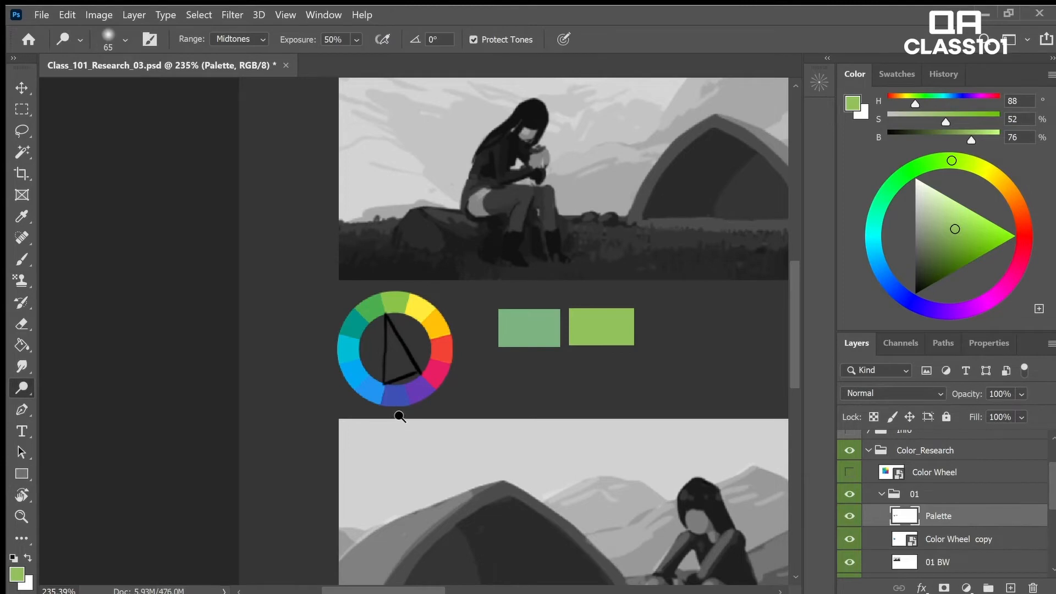
pyautogui.press('i')
pyautogui.click(373, 403)
pyautogui.press('b')
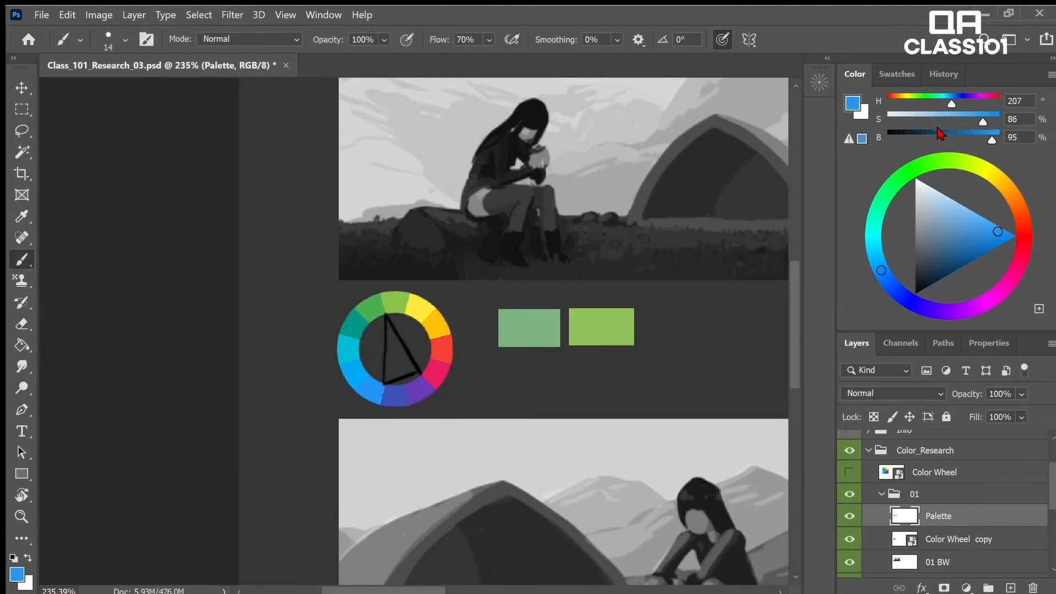
pyautogui.moveTo(979, 116)
pyautogui.mouseDown()
pyautogui.moveTo(940, 137)
pyautogui.moveTo(976, 139)
pyautogui.moveTo(950, 145)
pyautogui.moveTo(947, 119)
pyautogui.moveTo(984, 137)
pyautogui.moveTo(926, 122)
pyautogui.moveTo(979, 138)
pyautogui.mouseUp()
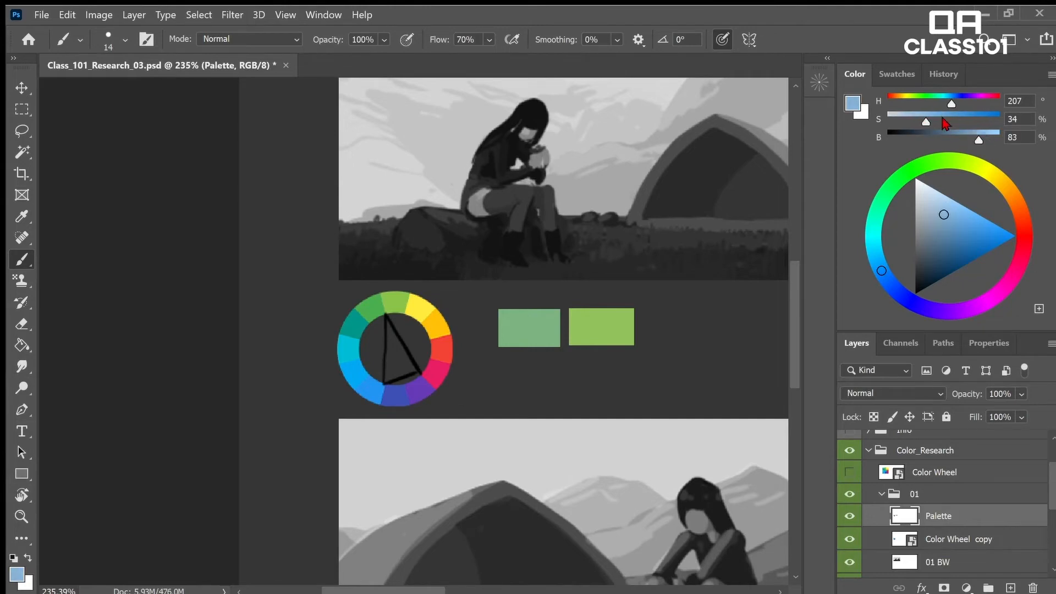
pyautogui.moveTo(923, 117); pyautogui.dragTo(910, 121)
pyautogui.moveTo(934, 213)
pyautogui.mouseDown()
pyautogui.moveTo(930, 202)
pyautogui.moveTo(947, 202)
pyautogui.mouseUp()
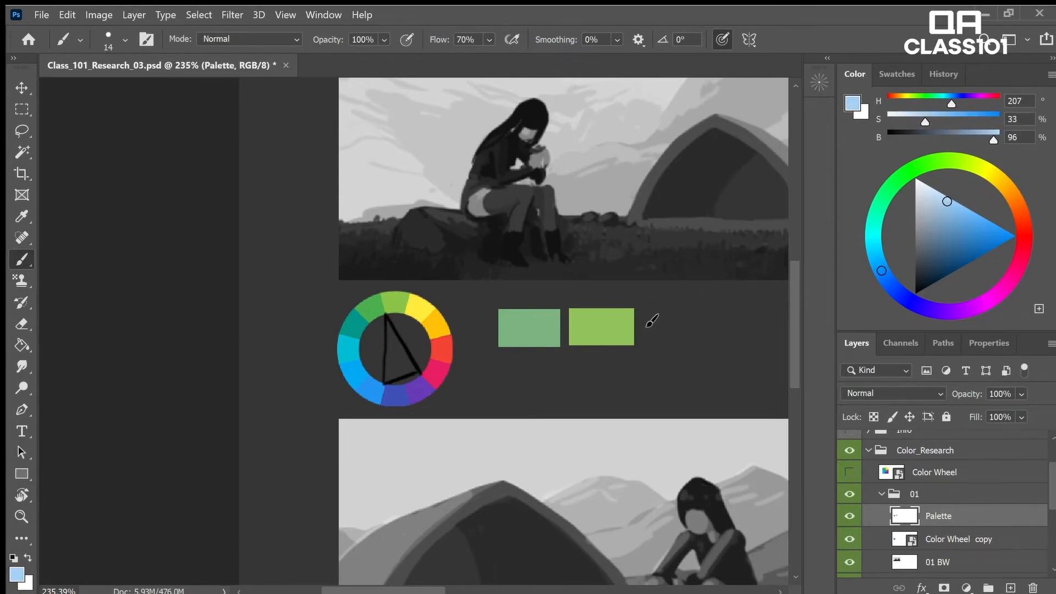
pyautogui.press('u')
pyautogui.moveTo(642, 308); pyautogui.dragTo(684, 343)
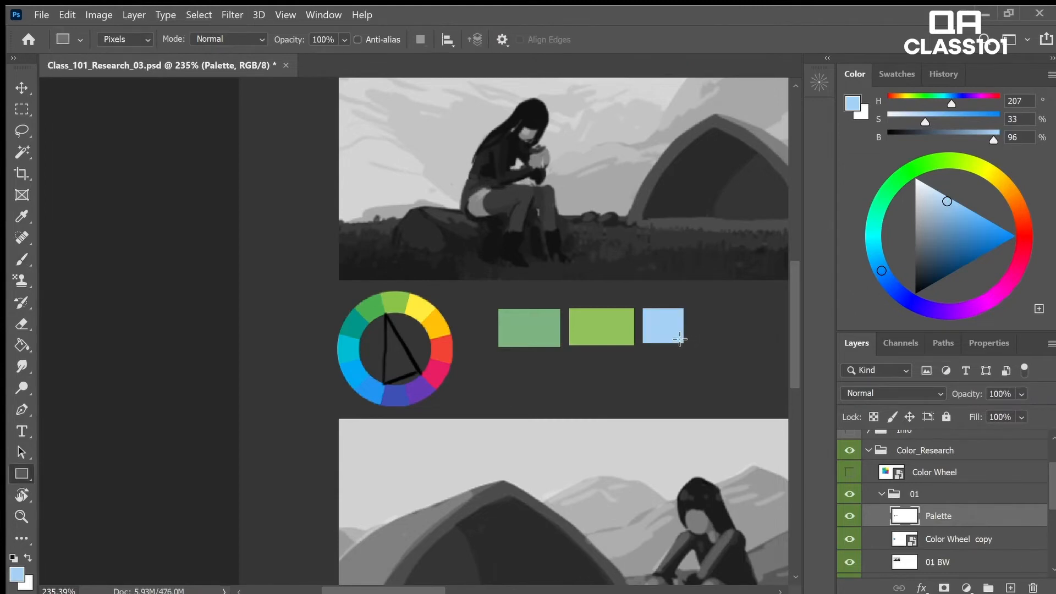
# - Sample the wheel's magenta-pink and darken it to 50% saturation and 30% brightness
pyautogui.press('z')
pyautogui.keyDown('alt'); pyautogui.click(677, 341); pyautogui.keyUp('alt')
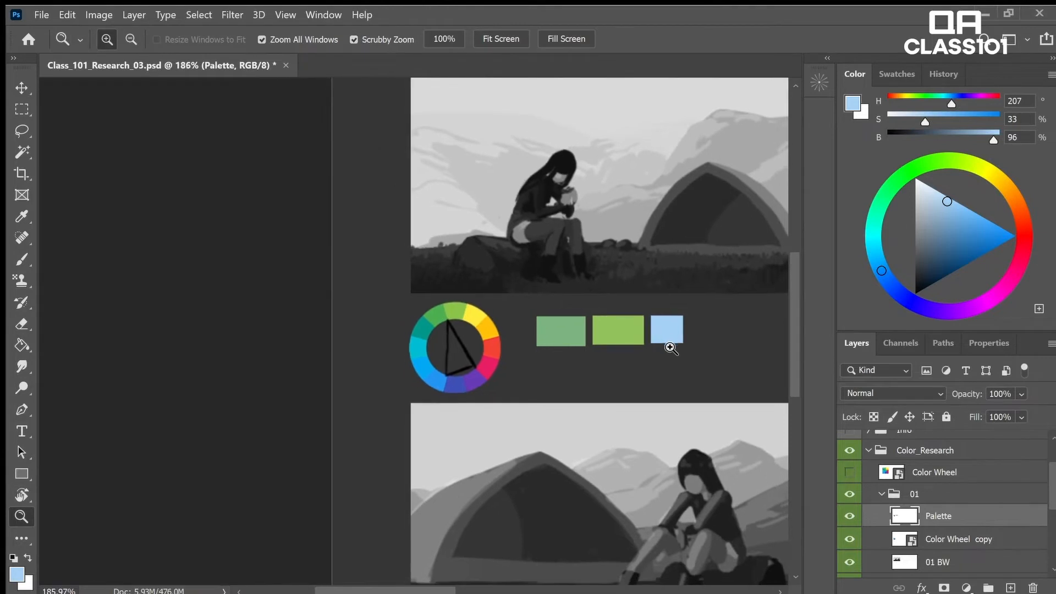
pyautogui.click(454, 384)
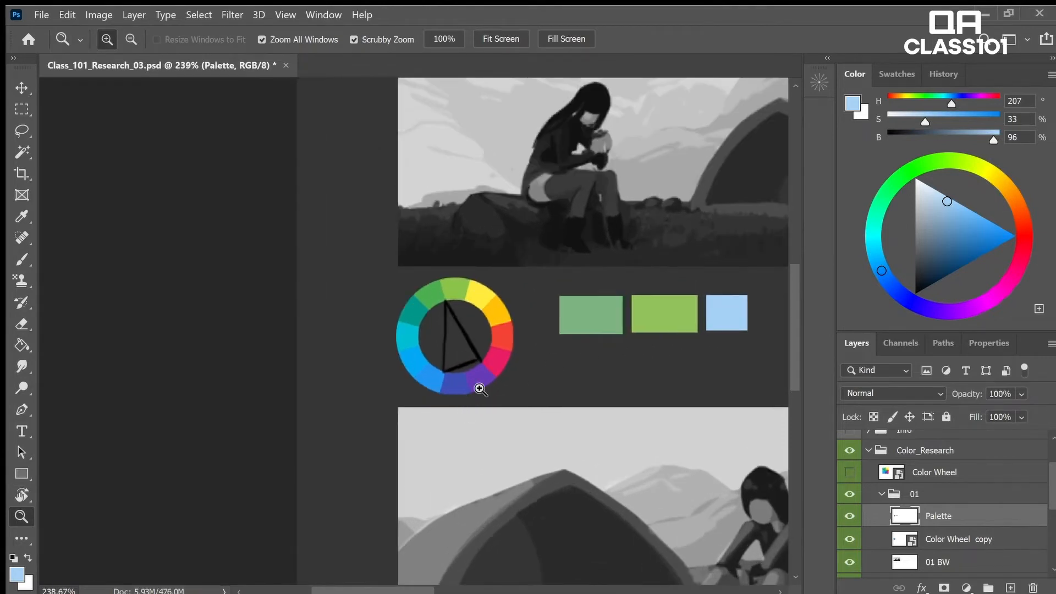
pyautogui.press('i')
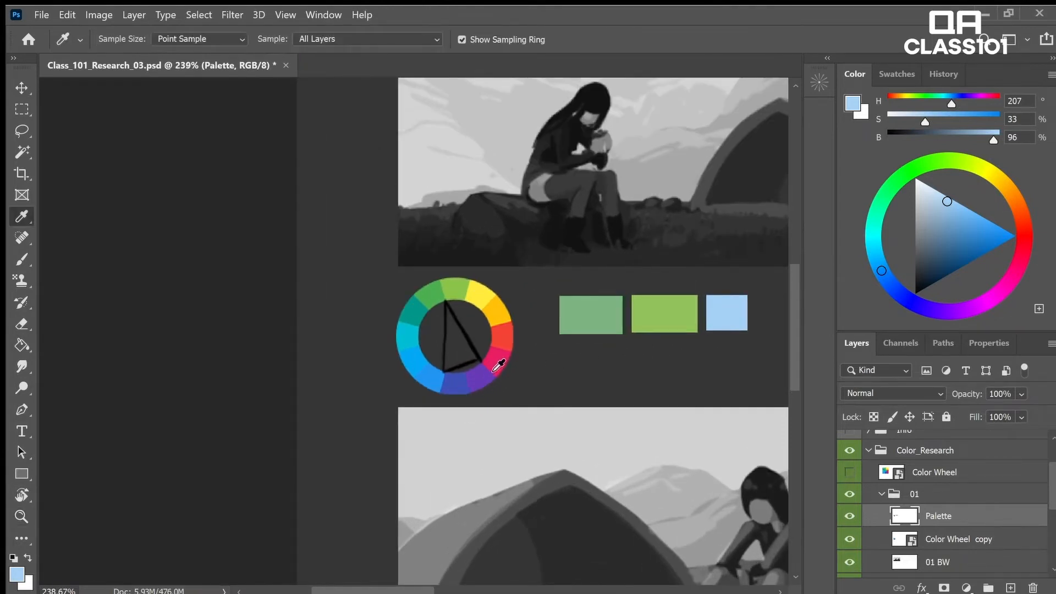
pyautogui.click(497, 363)
pyautogui.hscroll(5, 693, 380)
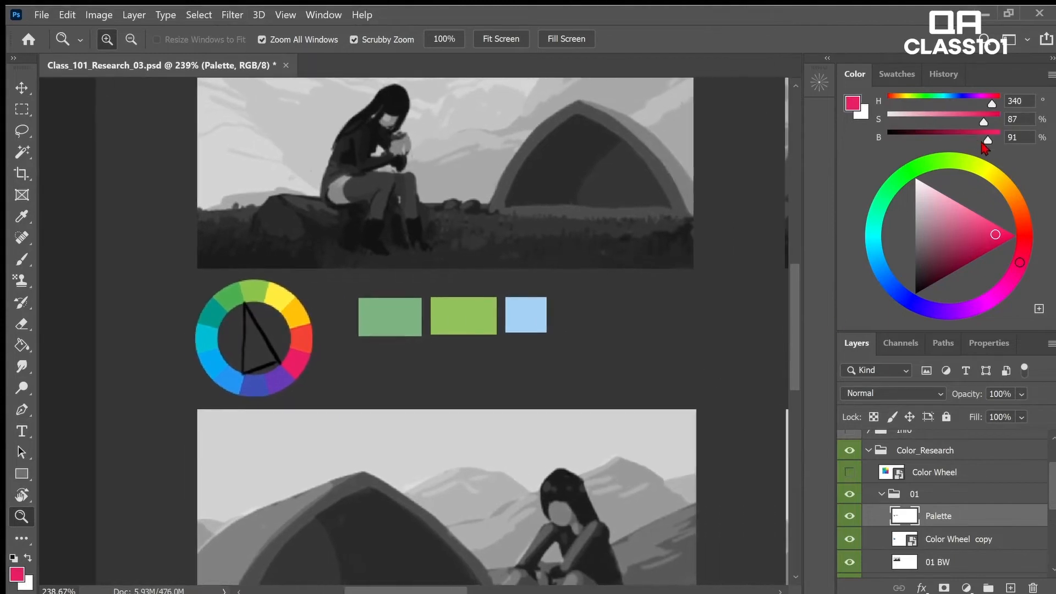
pyautogui.moveTo(967, 241)
pyautogui.mouseDown()
pyautogui.moveTo(935, 250)
pyautogui.moveTo(920, 264)
pyautogui.moveTo(932, 257)
pyautogui.moveTo(941, 266)
pyautogui.moveTo(931, 267)
pyautogui.mouseUp()
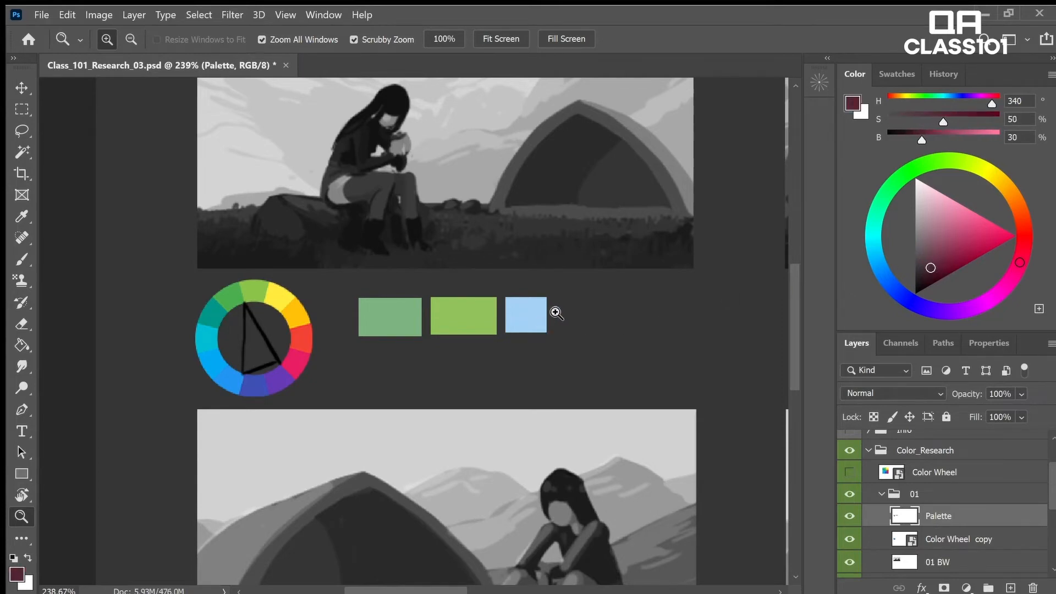
# - Draw a fourth swatch beside the light blue one in dark magenta, deepening the colour to 100% saturation and 16% brightness and redrawing over it
pyautogui.press('u')
pyautogui.moveTo(554, 296); pyautogui.dragTo(595, 333)
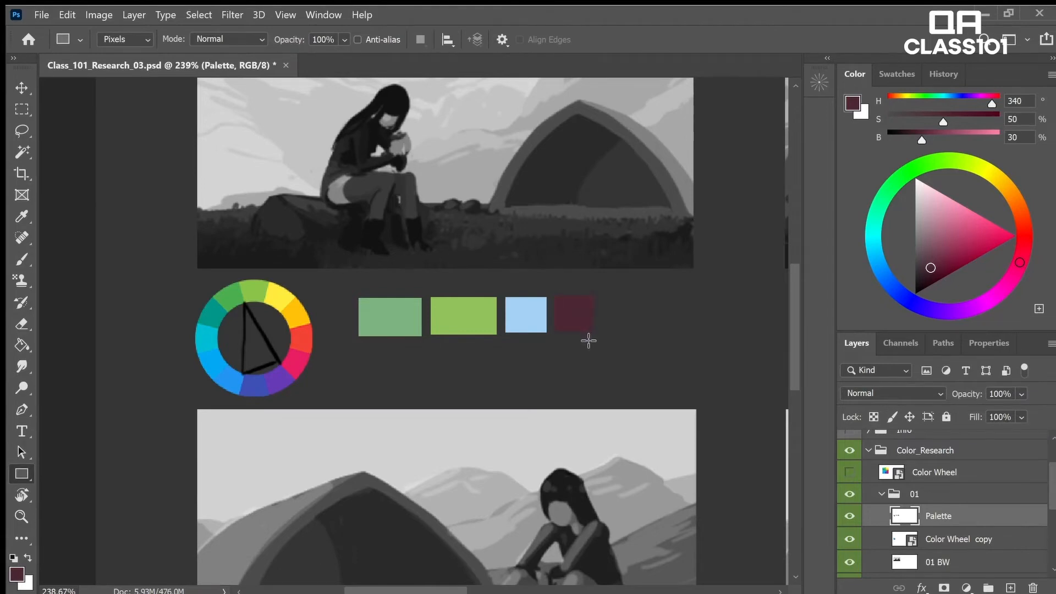
pyautogui.moveTo(937, 278); pyautogui.dragTo(933, 273)
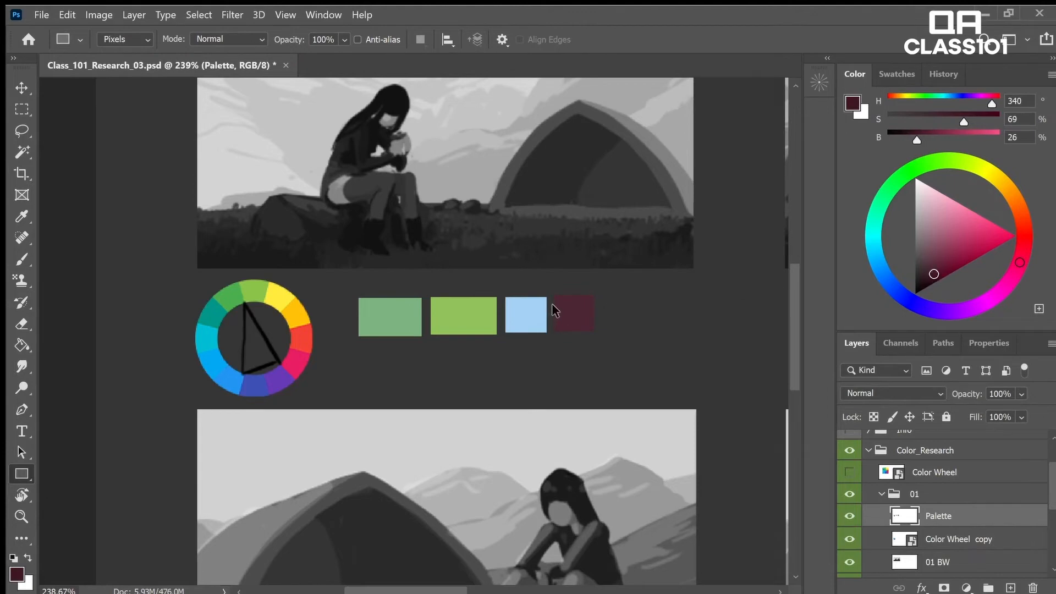
pyautogui.moveTo(554, 299); pyautogui.dragTo(597, 334)
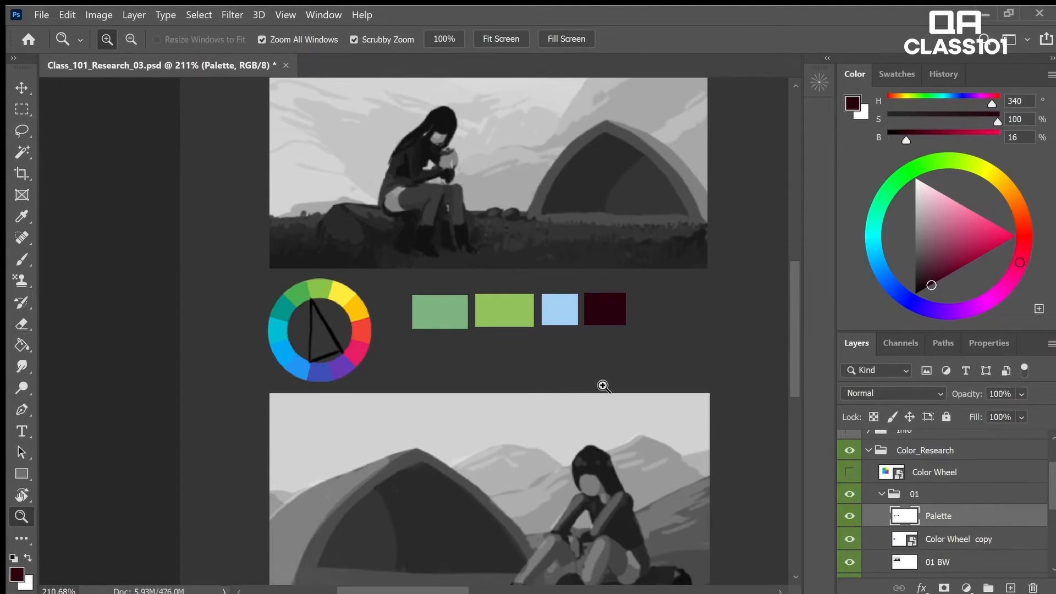
# - Select the dark maroon swatch, move it farther from the light blue one to leave a gap, and deselect it
pyautogui.press('m')
pyautogui.moveTo(584, 285)
pyautogui.mouseDown()
pyautogui.moveTo(626, 339)
pyautogui.moveTo(638, 346)
pyautogui.moveTo(619, 321)
pyautogui.moveTo(646, 327)
pyautogui.mouseUp()
pyautogui.press('v')
pyautogui.hotkey('ctrl', 'd')
pyautogui.press('z')
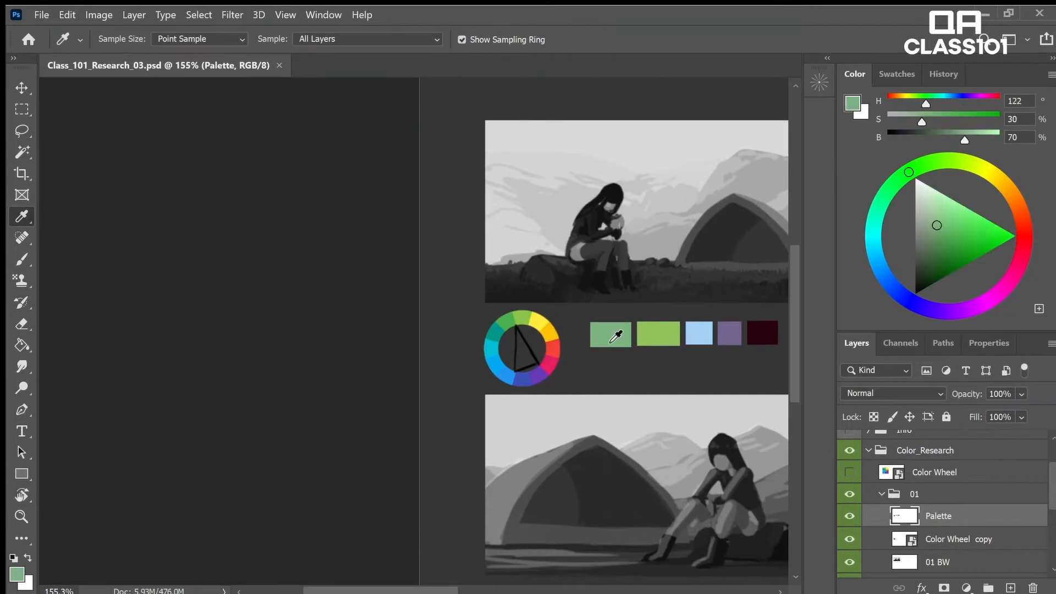
# - Sample the wheel's green at full strength, redraw the first swatch over the muted green one with it, and save the file
pyautogui.hotkey('ctrl', 'space')
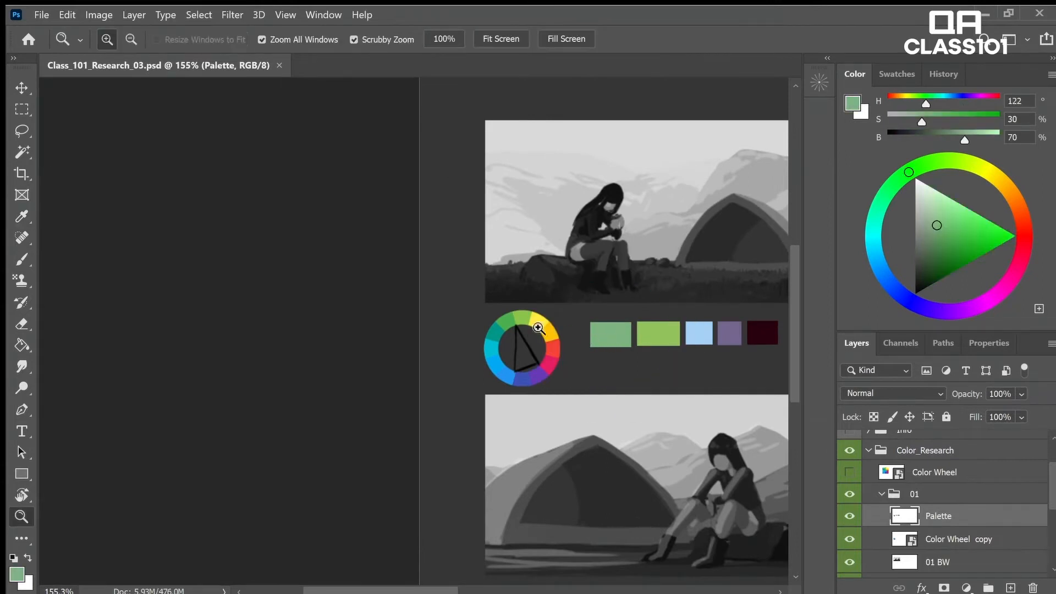
pyautogui.click(505, 330)
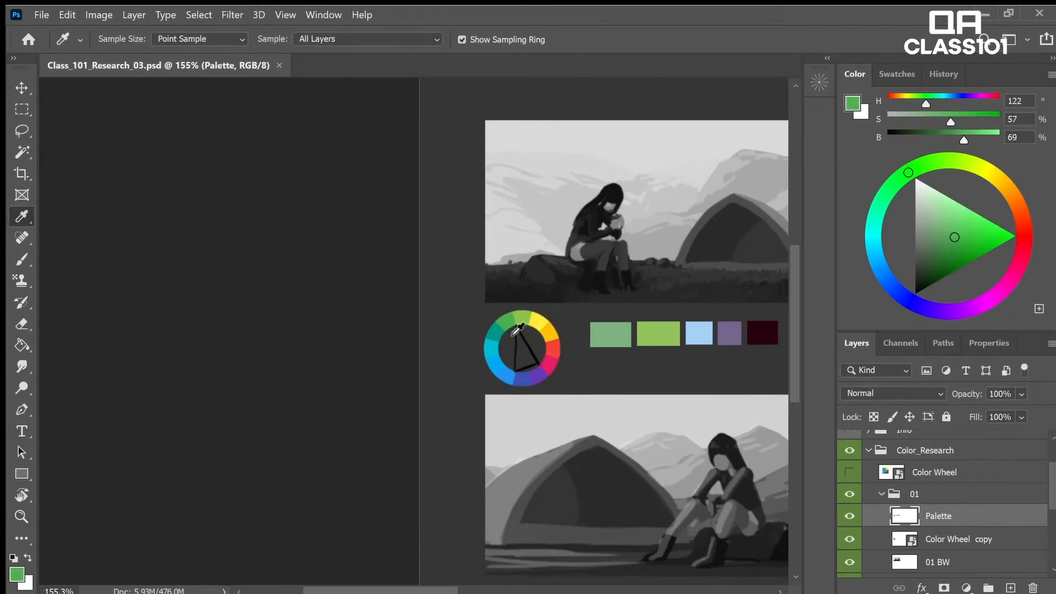
pyautogui.hotkey('ctrl', 'space')
pyautogui.press('u')
pyautogui.moveTo(594, 323); pyautogui.dragTo(632, 349)
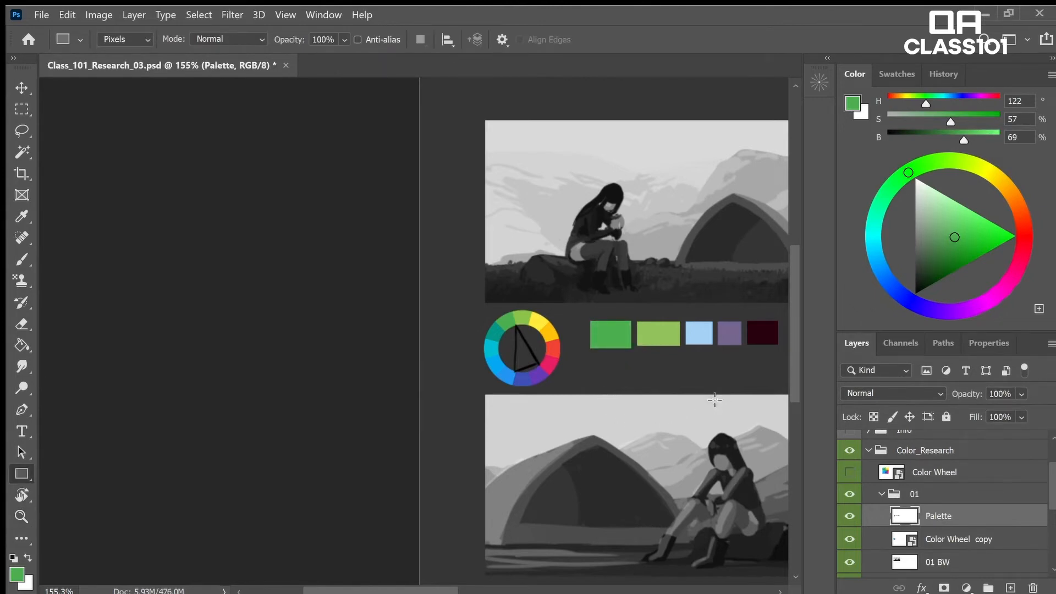
pyautogui.press('z')
pyautogui.moveTo(721, 348); pyautogui.dragTo(645, 377)
pyautogui.hotkey('ctrl', 's')
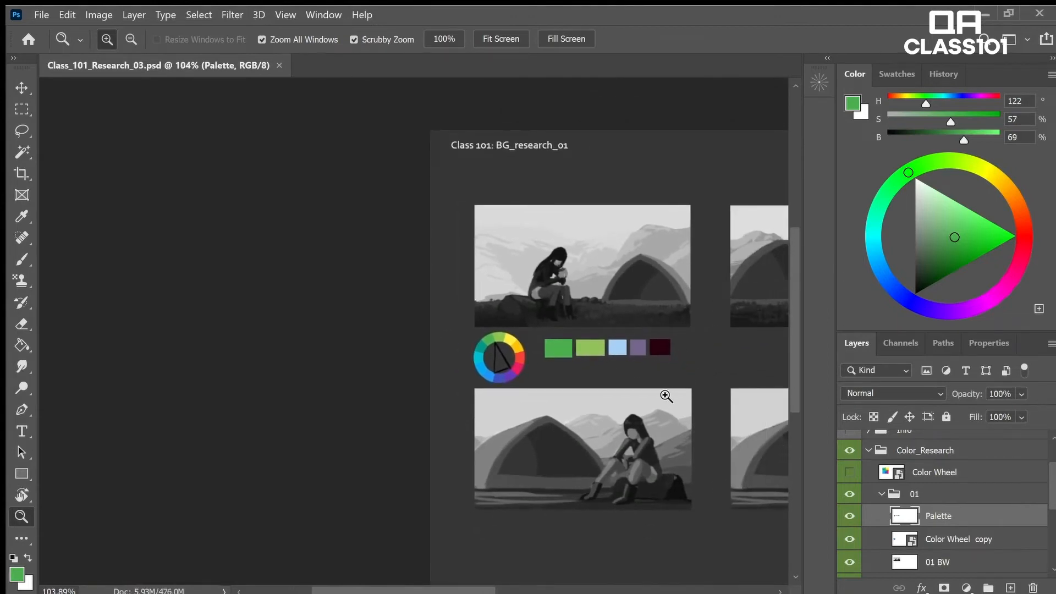
# - Sample the wheel's indigo blue, mute it to 41% saturation and 68% brightness, and draw a small swatch below the light blue and purple ones
pyautogui.moveTo(604, 362); pyautogui.dragTo(631, 365)
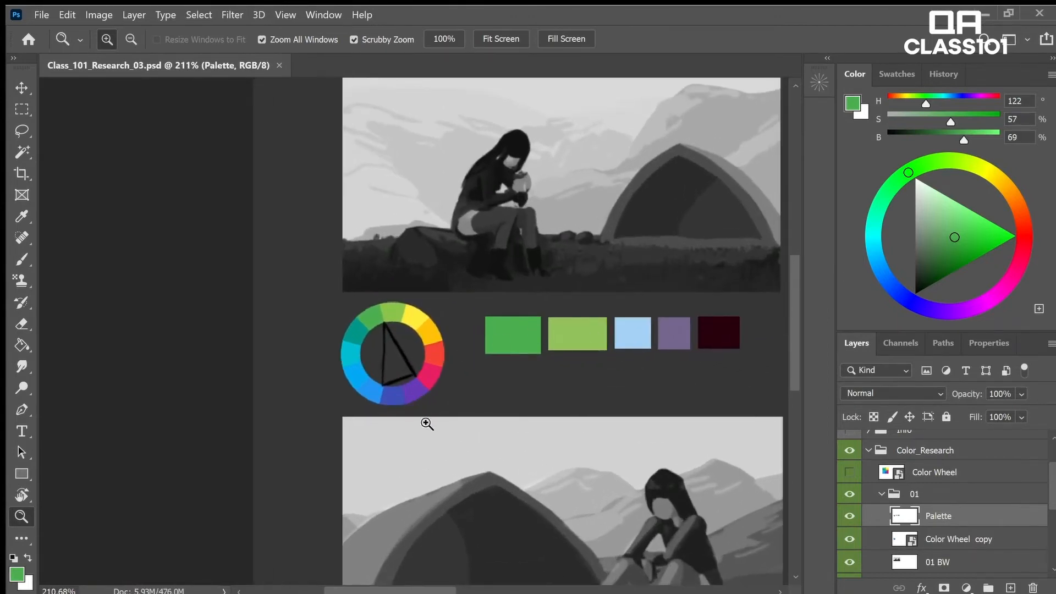
pyautogui.press('i')
pyautogui.press('z')
pyautogui.press('i')
pyautogui.click(393, 402)
pyautogui.press('z')
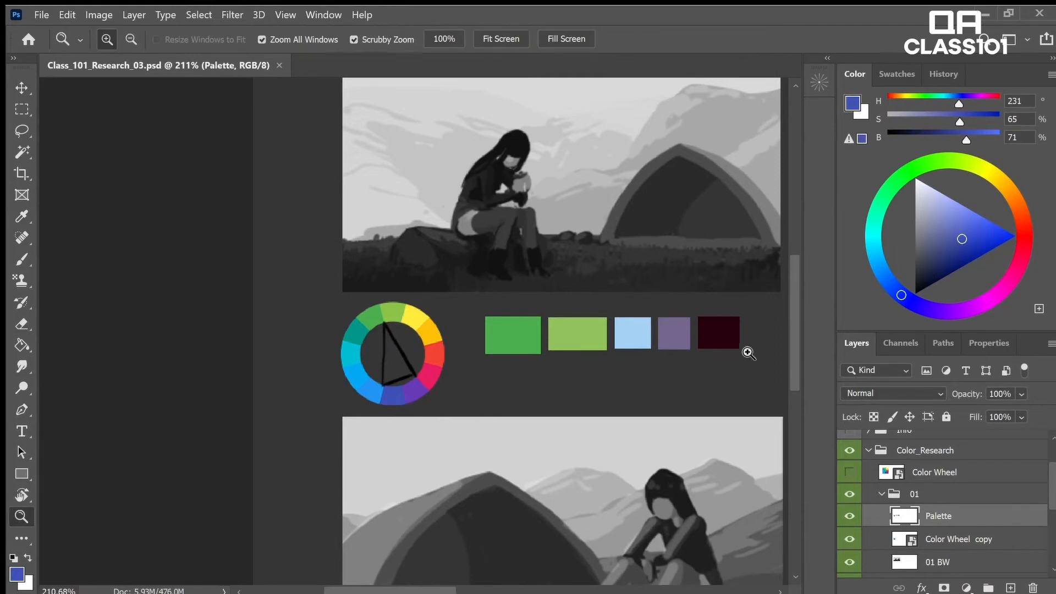
pyautogui.moveTo(962, 239)
pyautogui.mouseDown()
pyautogui.moveTo(947, 248)
pyautogui.moveTo(943, 231)
pyautogui.mouseUp()
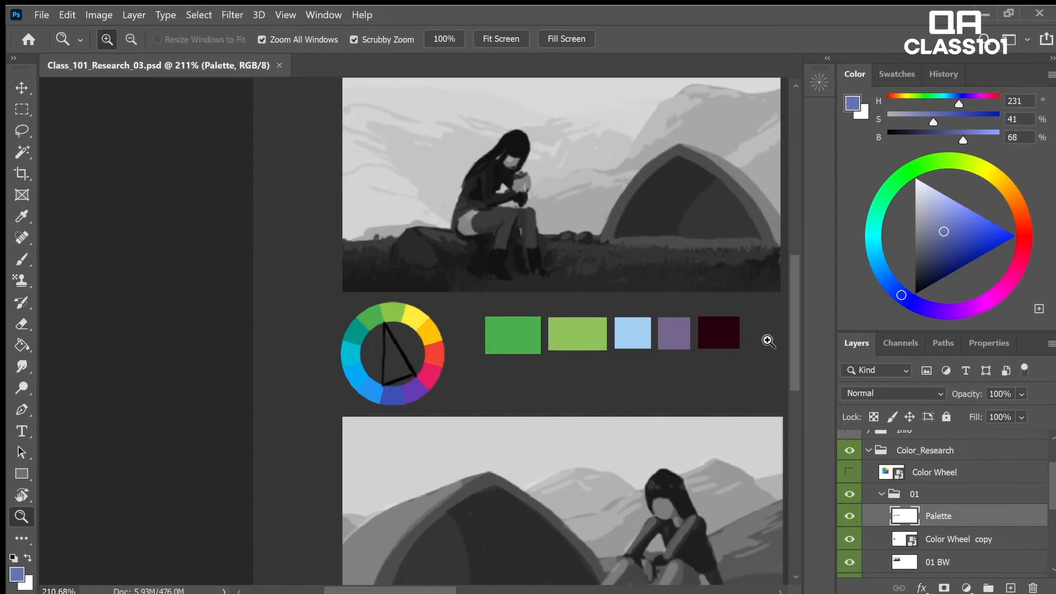
pyautogui.press('u')
pyautogui.moveTo(641, 356); pyautogui.dragTo(667, 379)
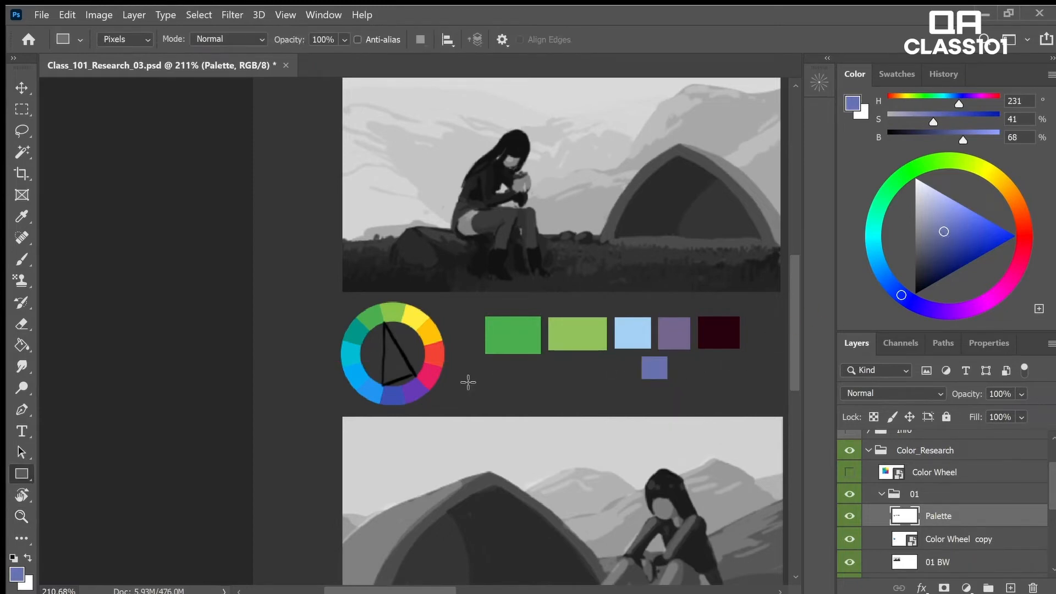
# - Sample the wheel's magenta-pink, draw a narrow accent swatch after the dark maroon one, and save the file
pyautogui.press('b')
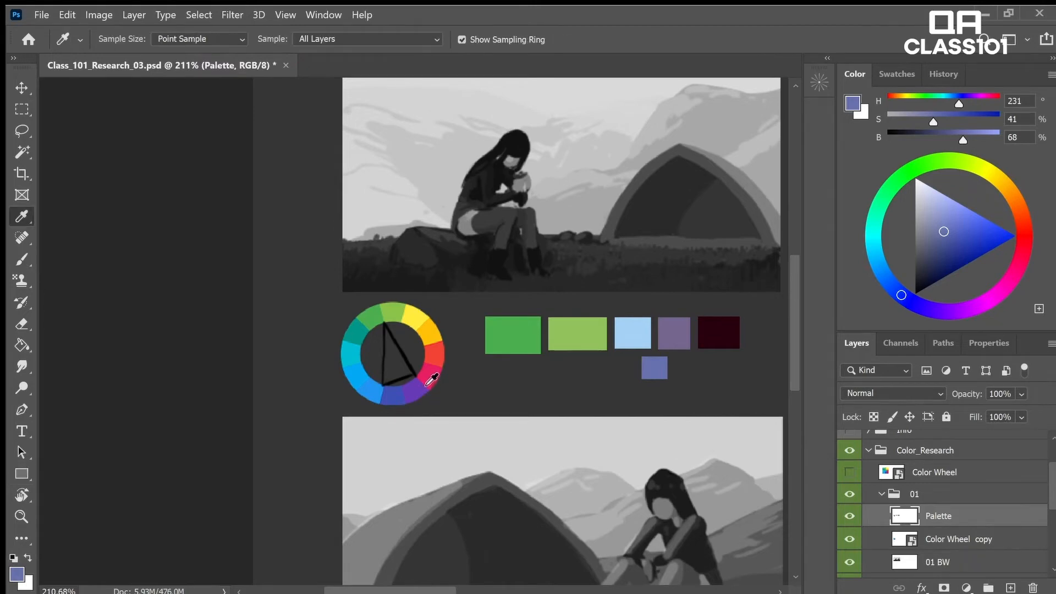
pyautogui.keyDown('alt'); pyautogui.click(431, 383); pyautogui.keyUp('alt')
pyautogui.press('u')
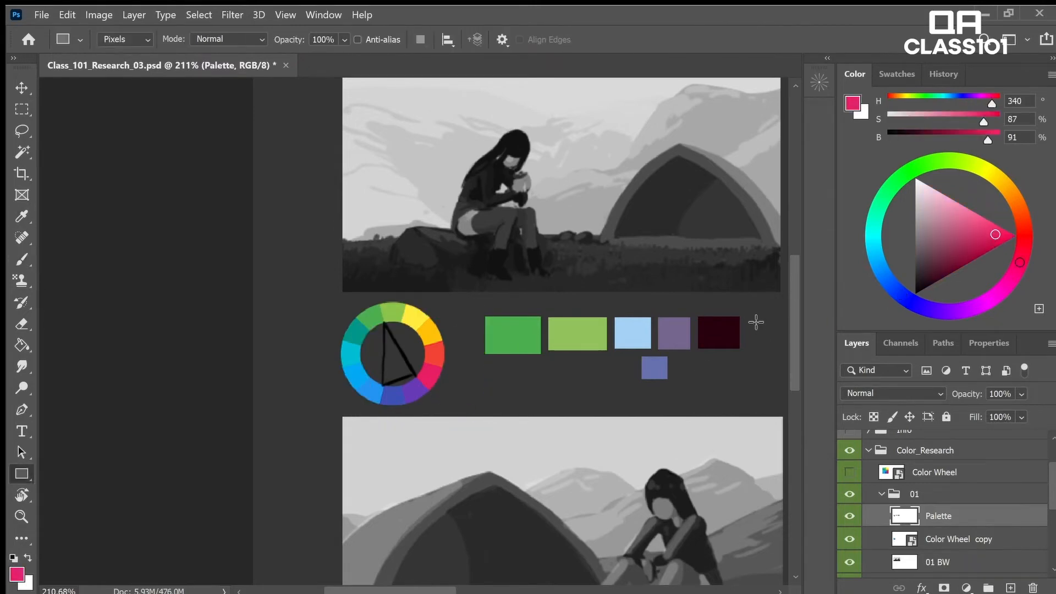
pyautogui.moveTo(752, 319); pyautogui.dragTo(762, 348)
pyautogui.press('z')
pyautogui.moveTo(719, 389); pyautogui.dragTo(660, 421)
pyautogui.hotkey('ctrl', 's')
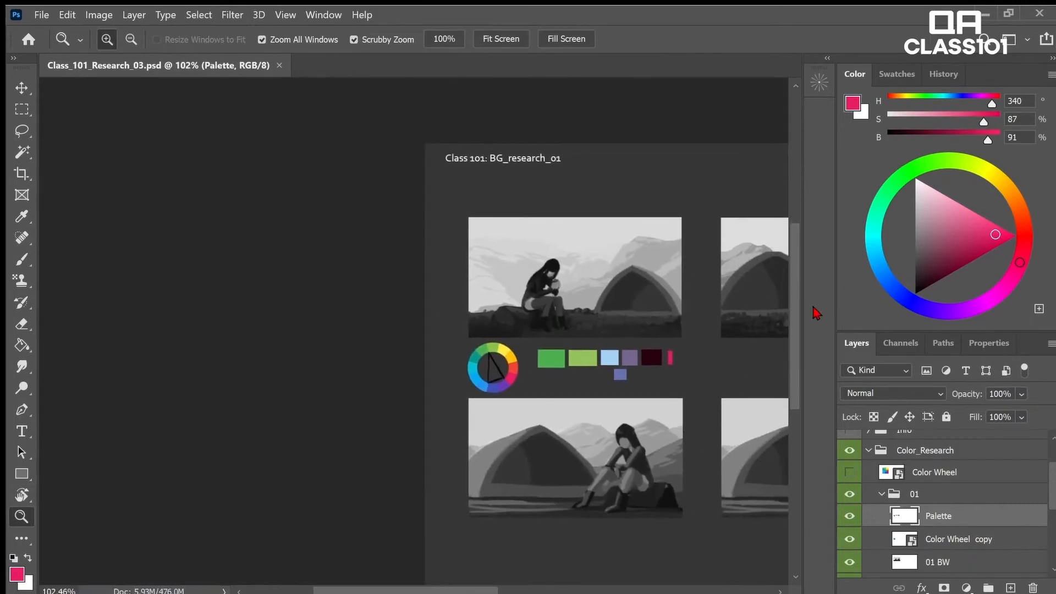
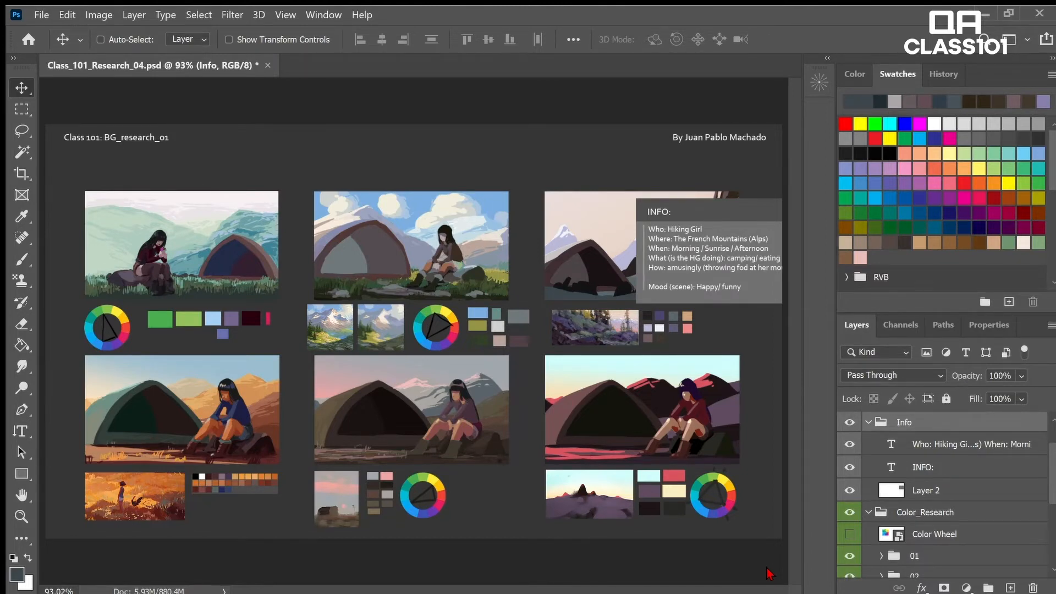
# - Hide the Info group that covers the third thumbnail
pyautogui.hotkey('ctrl', ',')
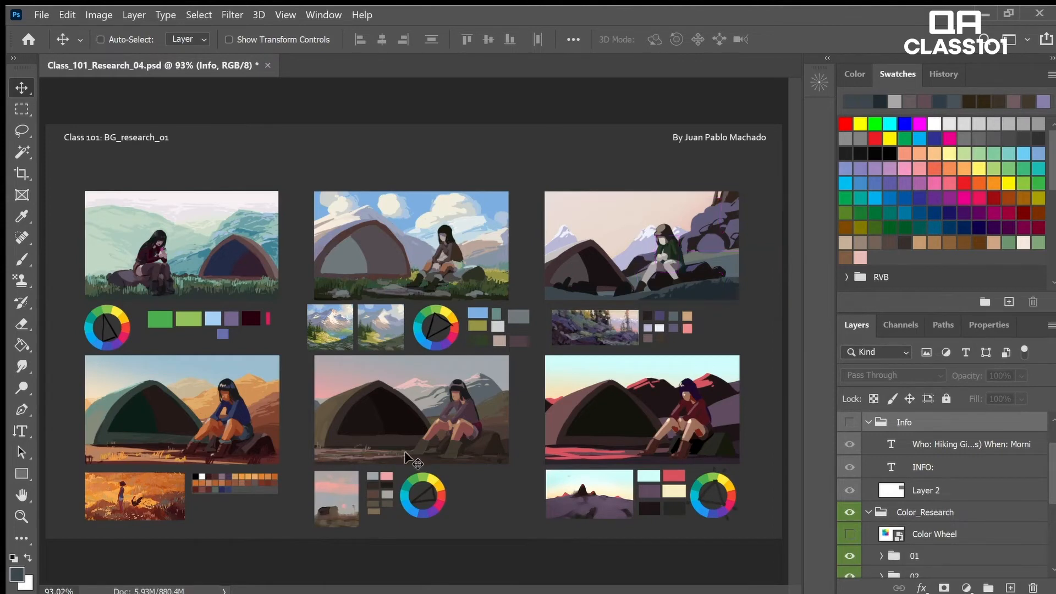
pyautogui.press('ctrl')
pyautogui.press('ctrl')
pyautogui.press('ctrl')
pyautogui.press('ctrl')
pyautogui.press('ctrl')
# - Examine the reference images, colour wheel and palettes beneath the second and third thumbnails up close
pyautogui.press('z')
pyautogui.moveTo(330, 321); pyautogui.dragTo(358, 323)
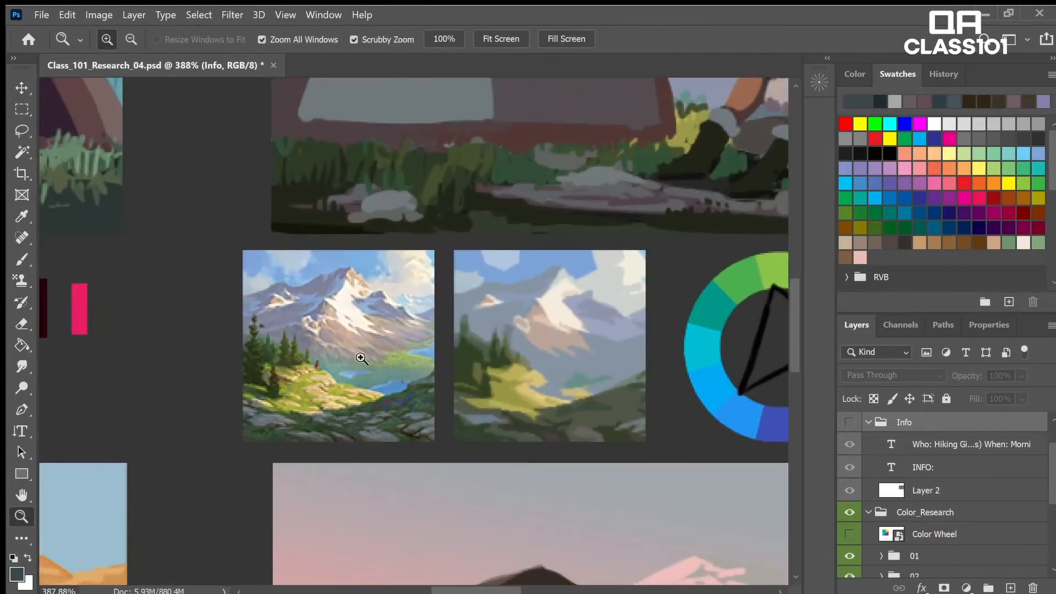
pyautogui.moveTo(586, 355); pyautogui.dragTo(567, 367)
pyautogui.moveTo(570, 423); pyautogui.dragTo(490, 422)
pyautogui.moveTo(660, 440); pyautogui.dragTo(486, 442)
pyautogui.moveTo(525, 333); pyautogui.dragTo(589, 366)
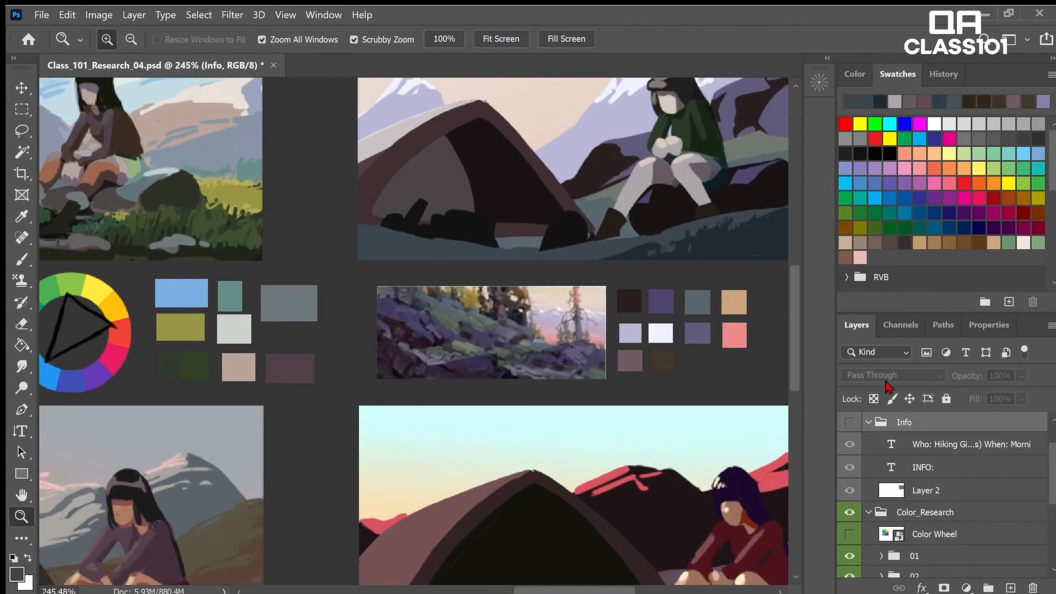
# - Expand group 03 in Color_Research, look through its layers, and select the Colo_(2) reference image layer
pyautogui.scroll(-3, 1030, 471)
pyautogui.click(883, 494)
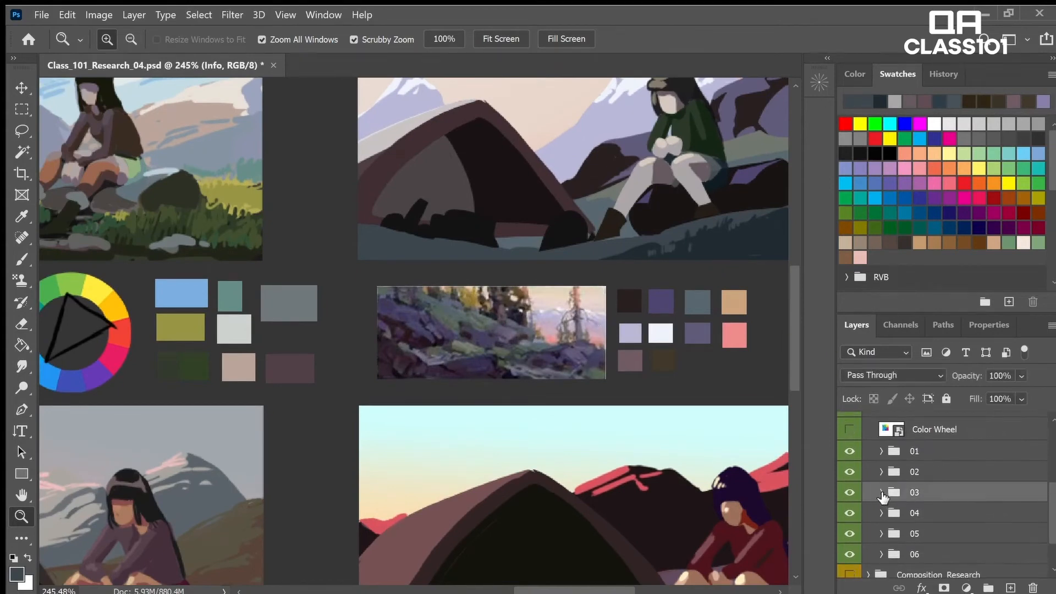
pyautogui.click(883, 494)
pyautogui.scroll(-3, 1047, 483)
pyautogui.scroll(-10, 1047, 484)
pyautogui.scroll(-1, 1030, 551)
pyautogui.scroll(12, 1034, 517)
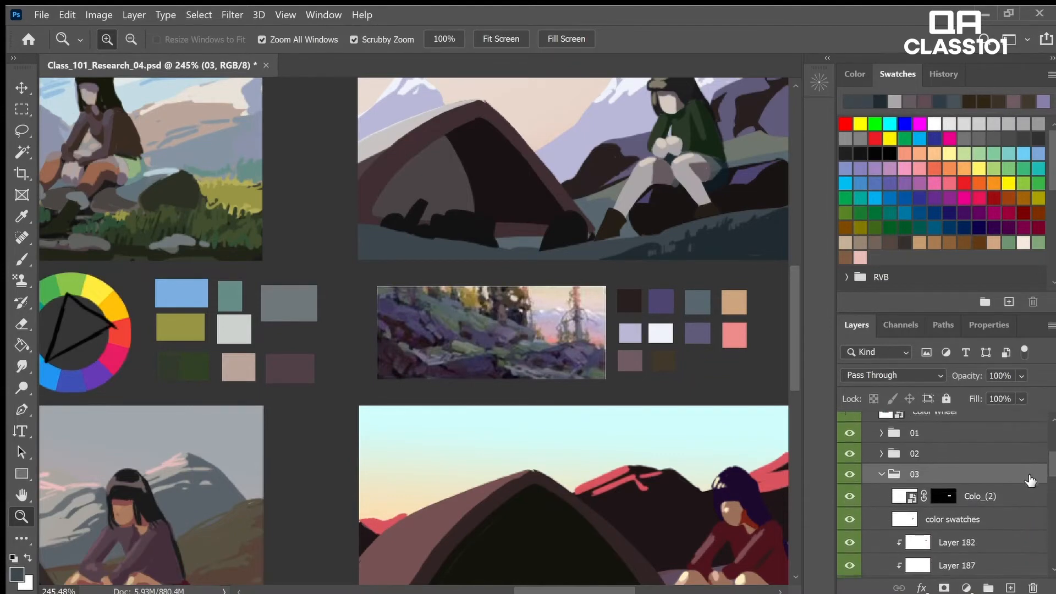
pyautogui.click(1021, 500)
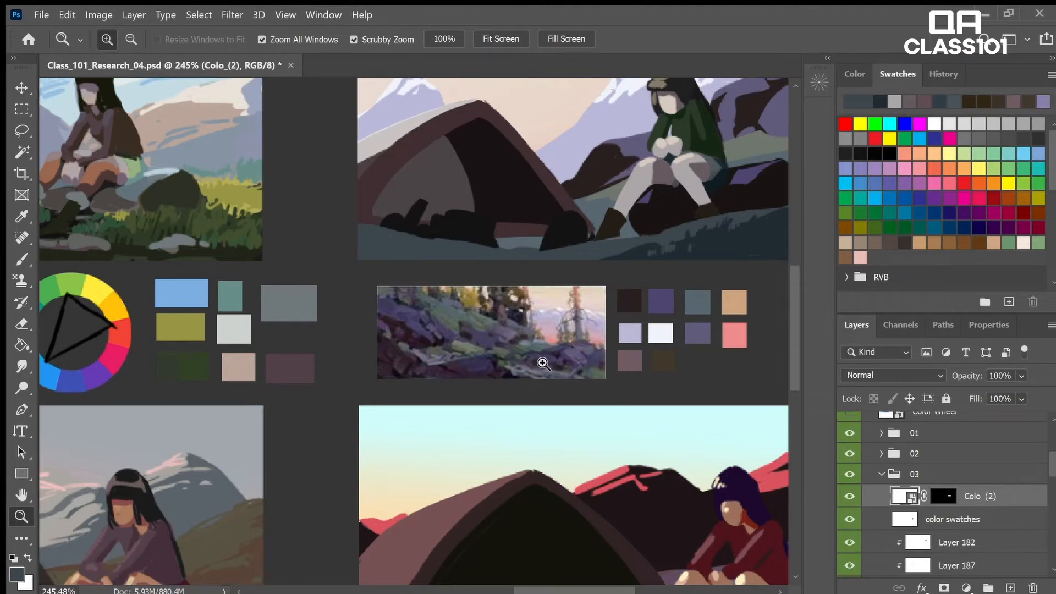
# - Compare all six colour thumbnails with their references, including the orange palette beneath the fourth one
pyautogui.click(543, 363)
pyautogui.moveTo(365, 433); pyautogui.dragTo(283, 379)
pyautogui.click(449, 317)
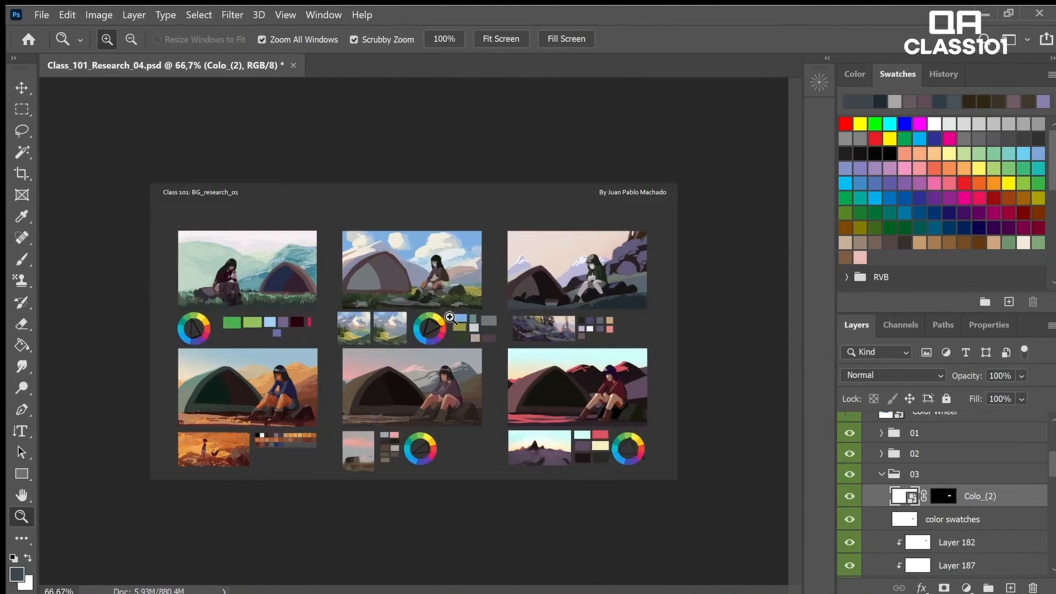
pyautogui.click(449, 317)
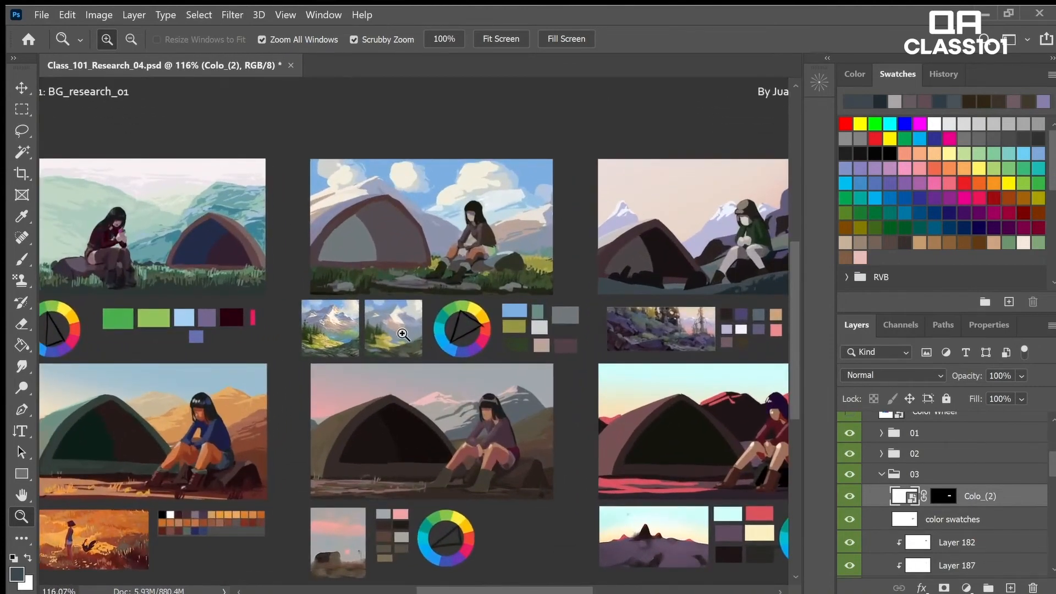
pyautogui.keyDown('alt'); pyautogui.click(393, 460); pyautogui.keyUp('alt')
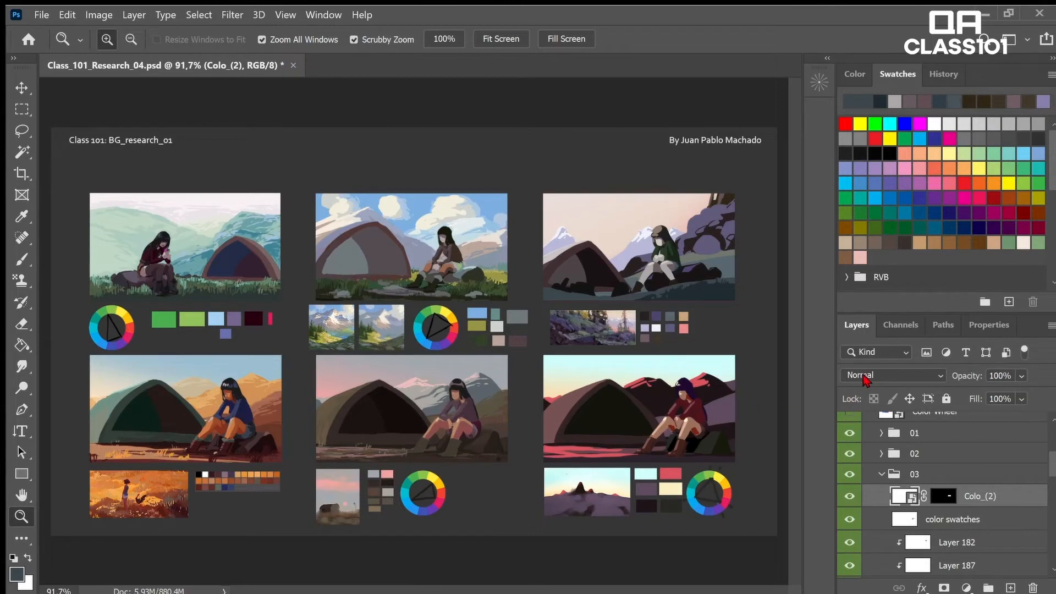
pyautogui.click(219, 505)
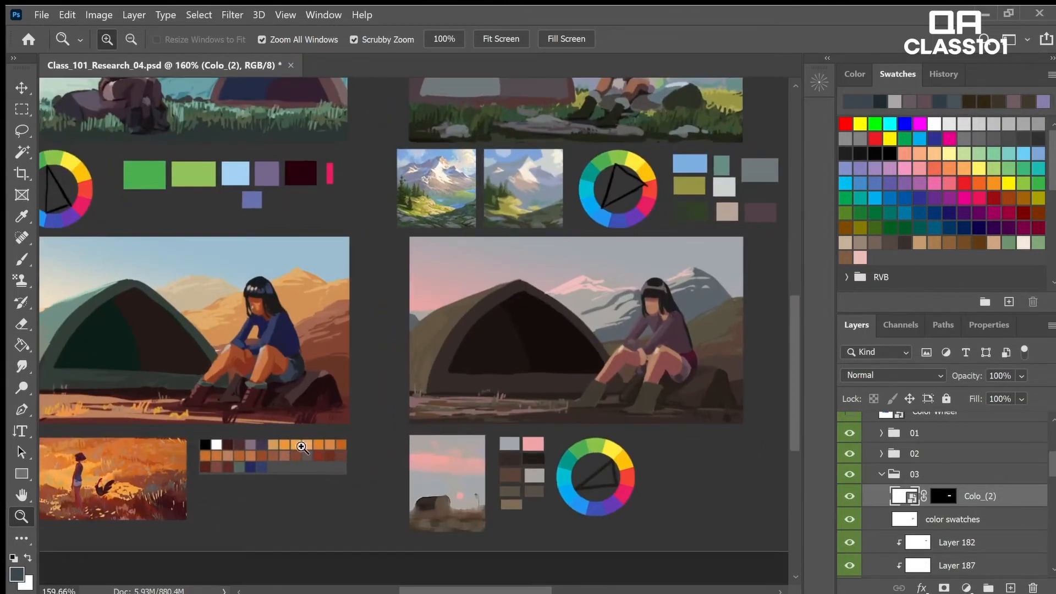
pyautogui.keyDown('alt'); pyautogui.click(356, 433); pyautogui.keyUp('alt')
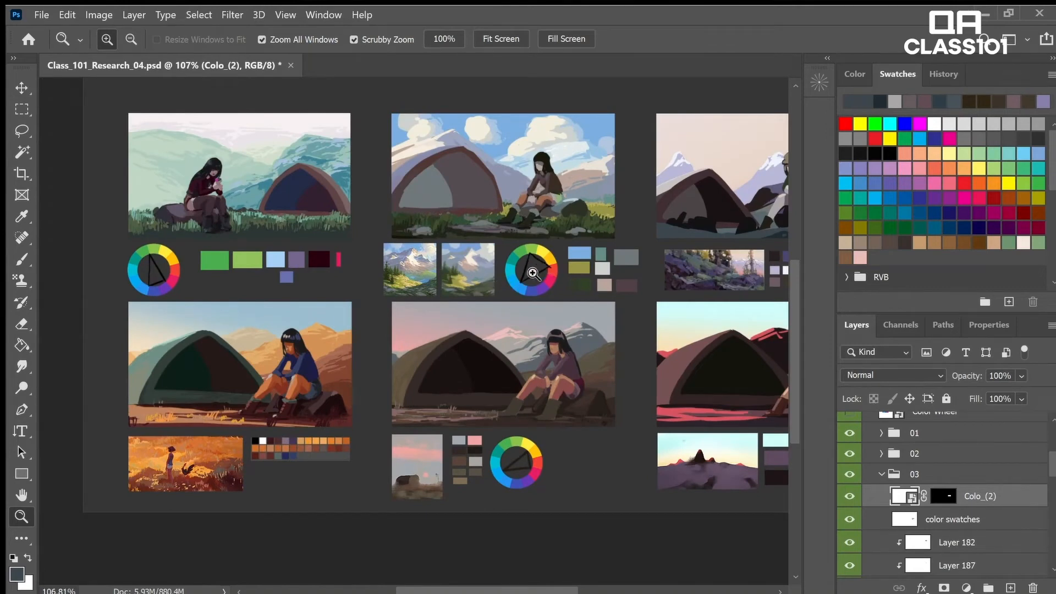
# - Sample the sky blue and then the beige-pink from the simplified mountain reference beneath the second thumbnail
pyautogui.press('b')
pyautogui.press('i')
pyautogui.click(468, 257)
pyautogui.press('b')
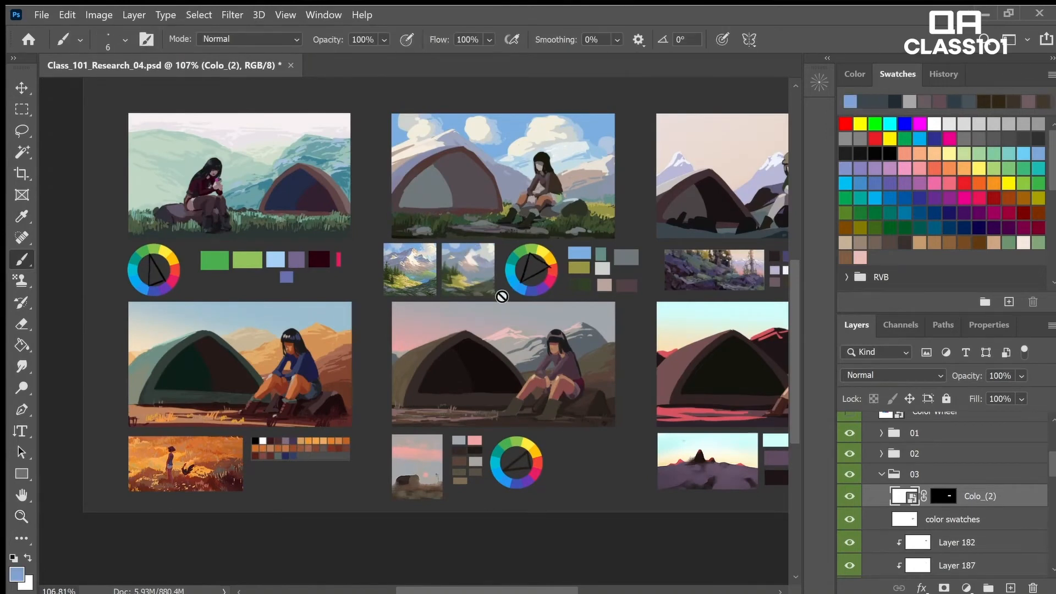
pyautogui.press('i')
pyautogui.click(478, 267)
pyautogui.press('b')
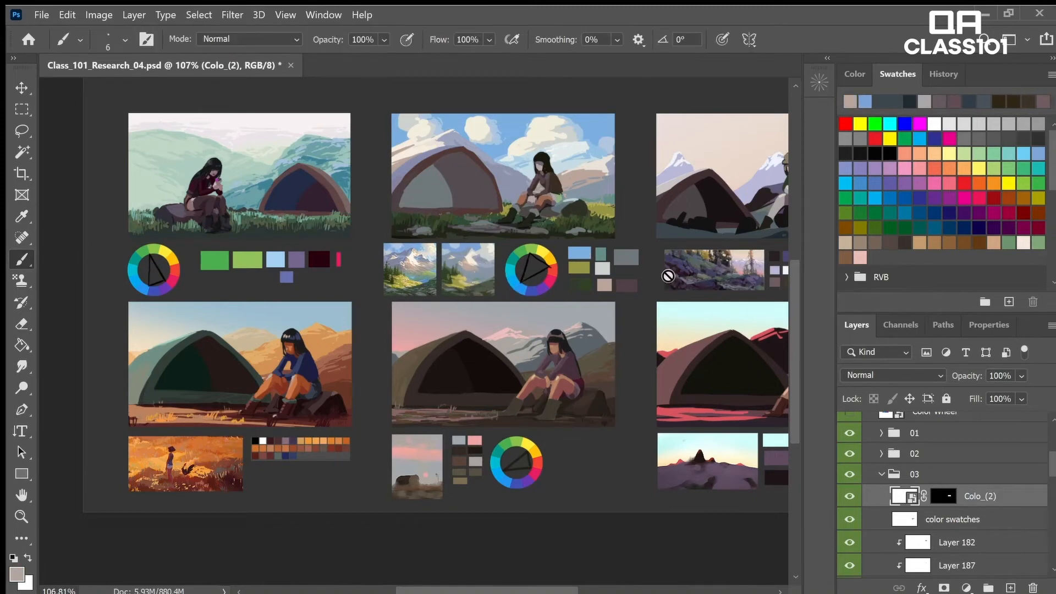
pyautogui.press('z')
pyautogui.moveTo(237, 467); pyautogui.dragTo(256, 470)
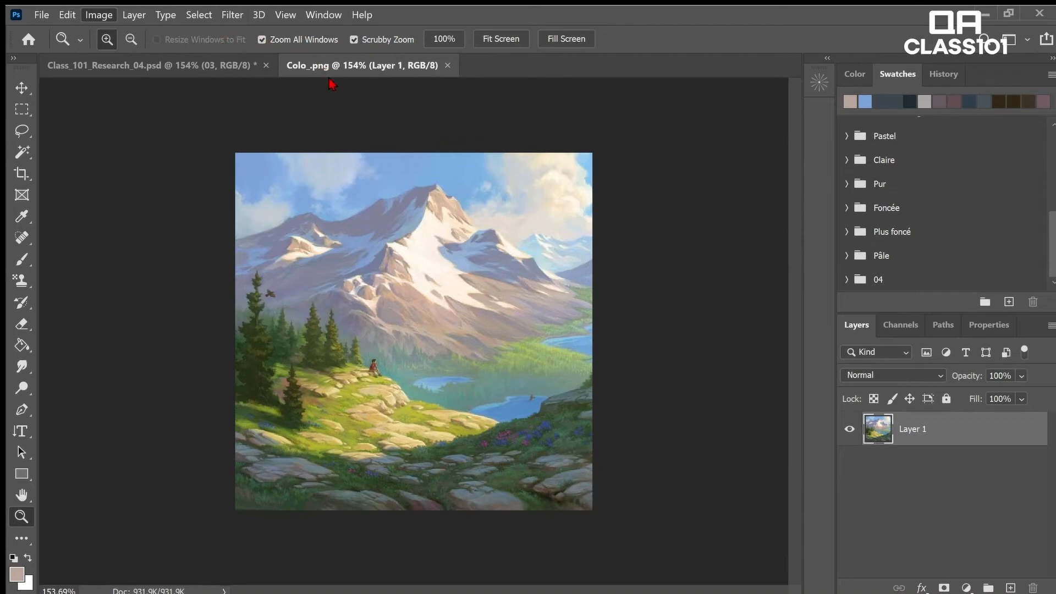
# - Convert the mountain reference painting to indexed colour, comparing several reduced colour sets with and without dithering
pyautogui.press('space')
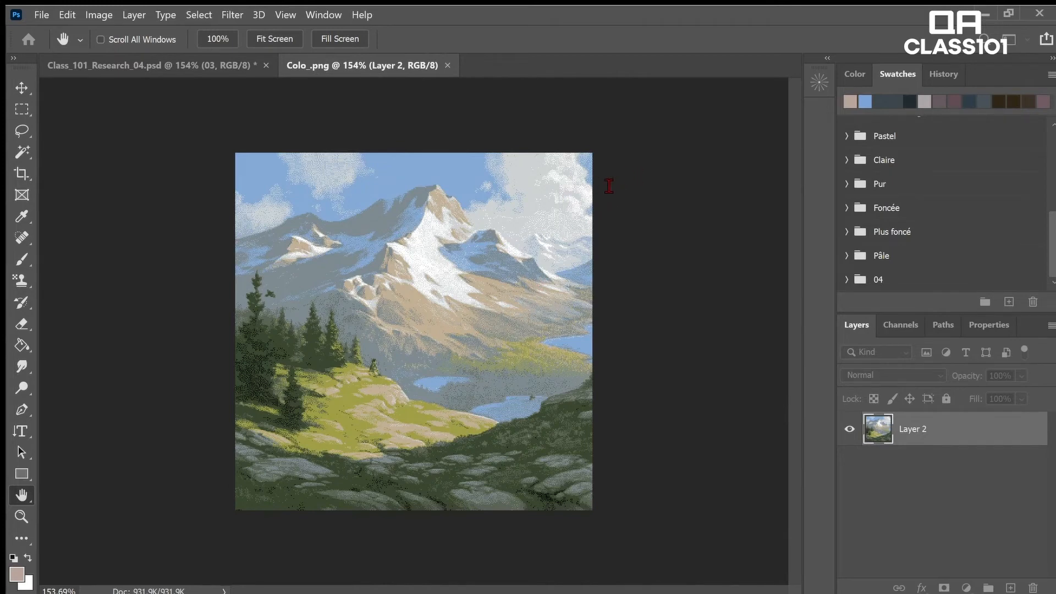
pyautogui.press('Down')
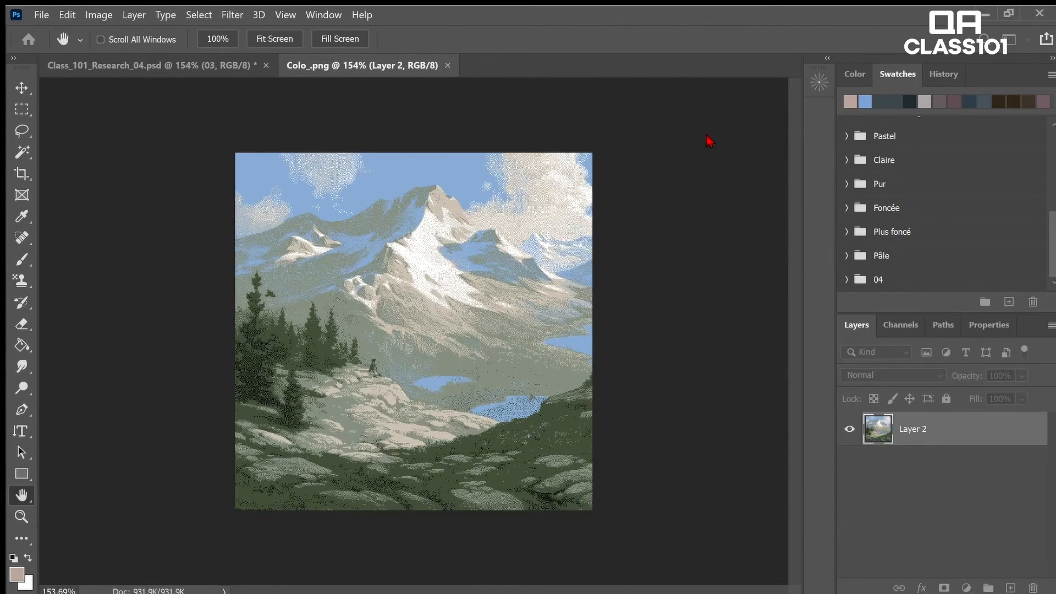
pyautogui.hotkey('ctrl', 'z')
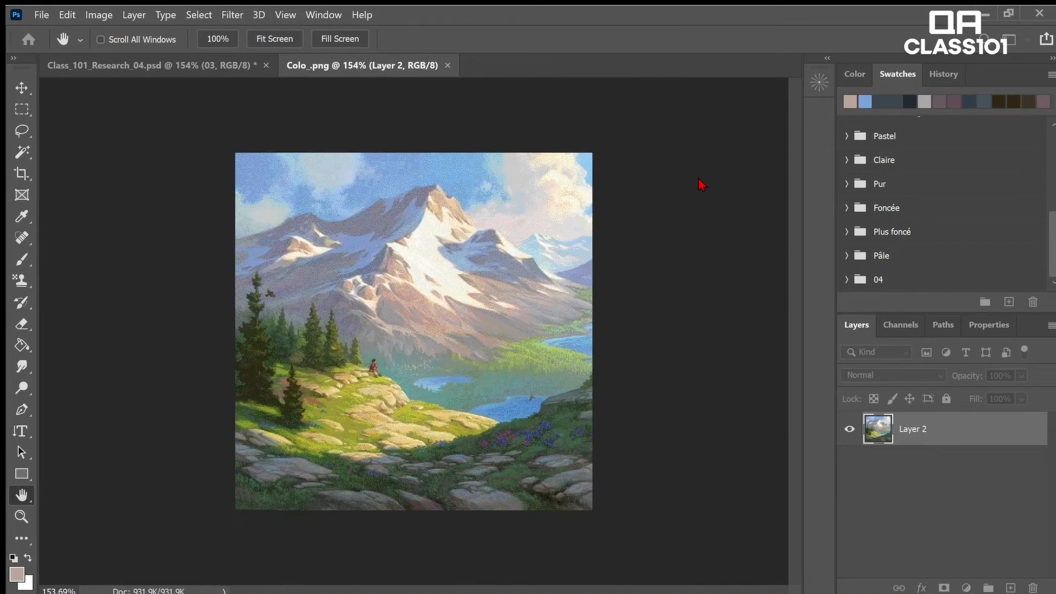
pyautogui.hotkey('ctrl', 'shift', 'z')
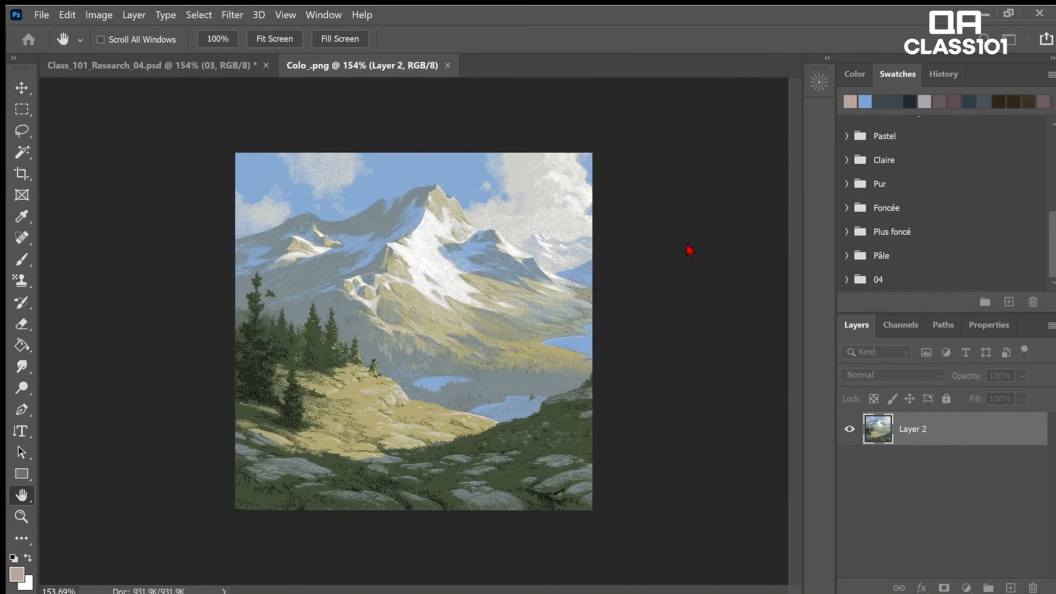
pyautogui.hotkey('ctrl', 'z')
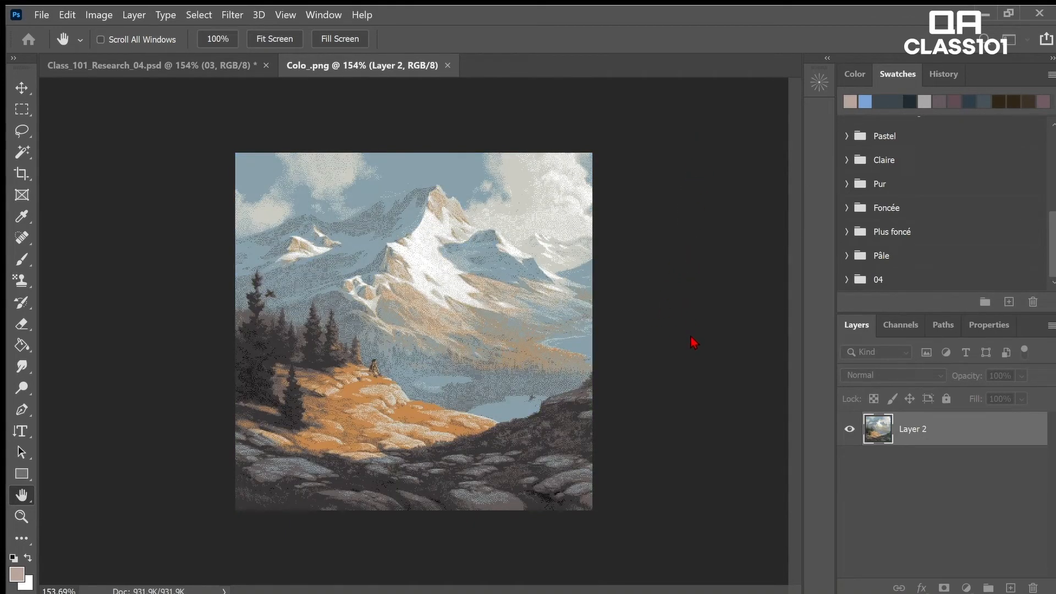
pyautogui.hotkey('ctrl', 'shift', 'z')
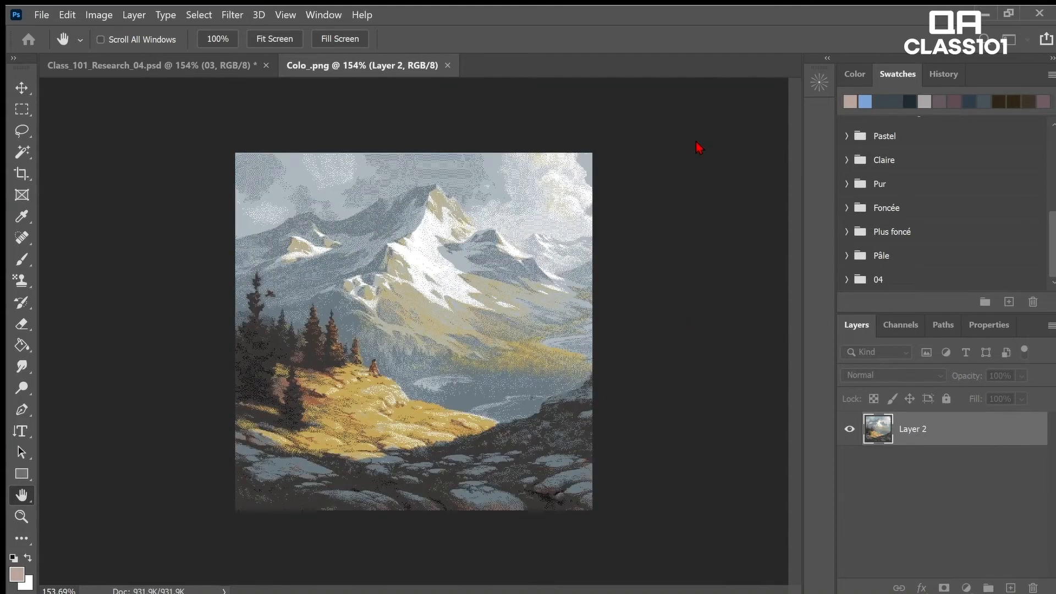
pyautogui.hotkey('ctrl', 'z')
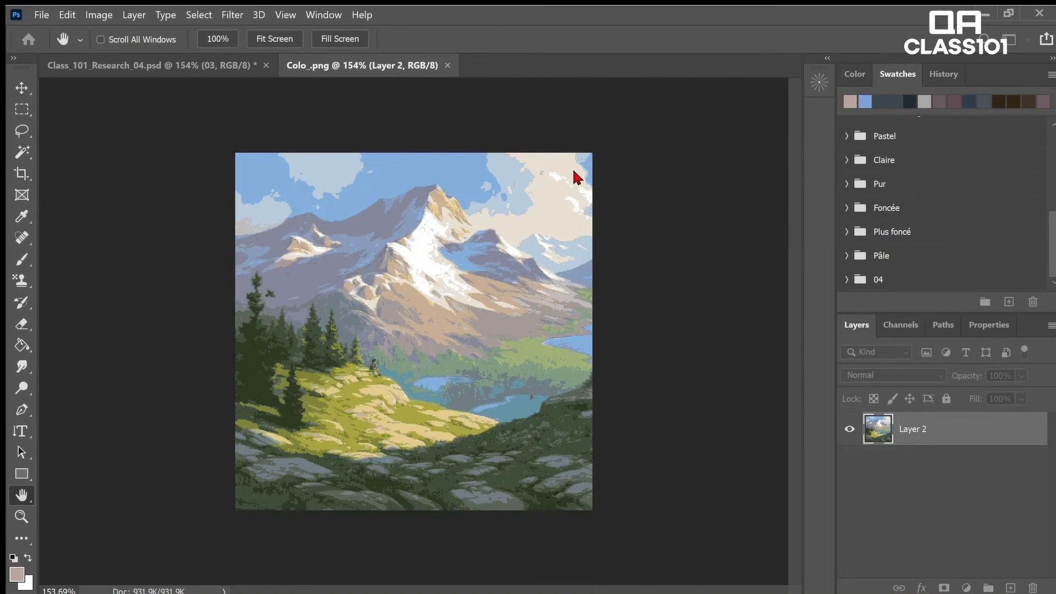
pyautogui.click(774, 156)
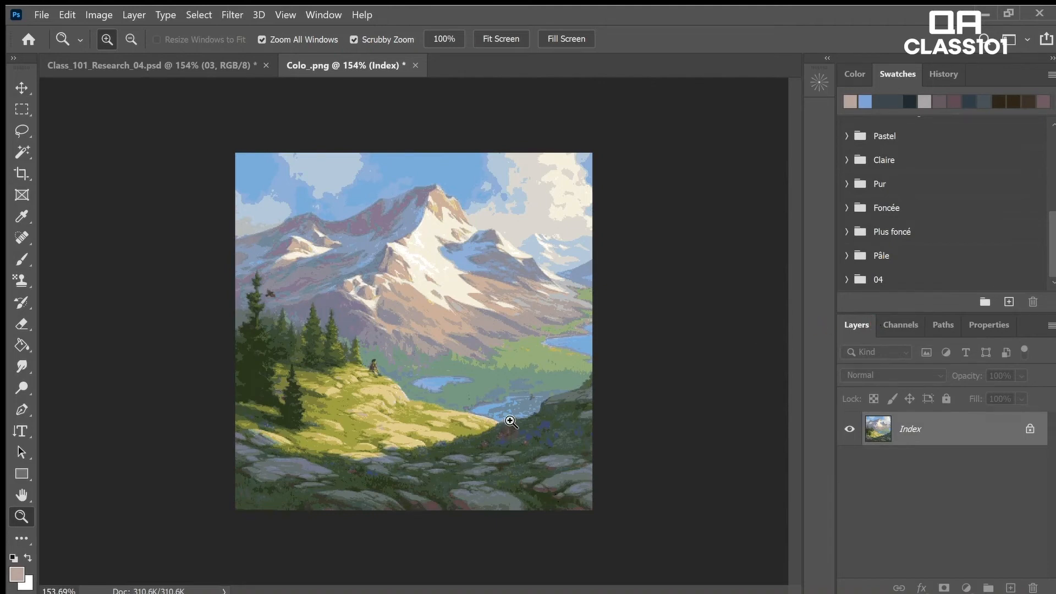
# - Add the indexed painting's colours to the swatches as group 01, expand it and return to Class_101_Research_04.psd
pyautogui.press('a')
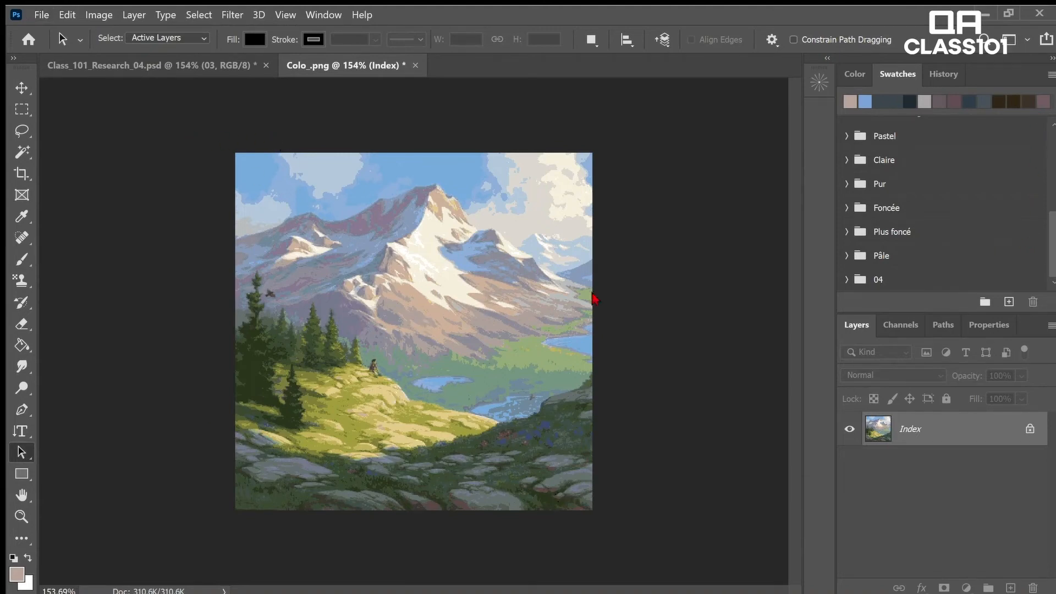
pyautogui.scroll(-1, 1052, 230)
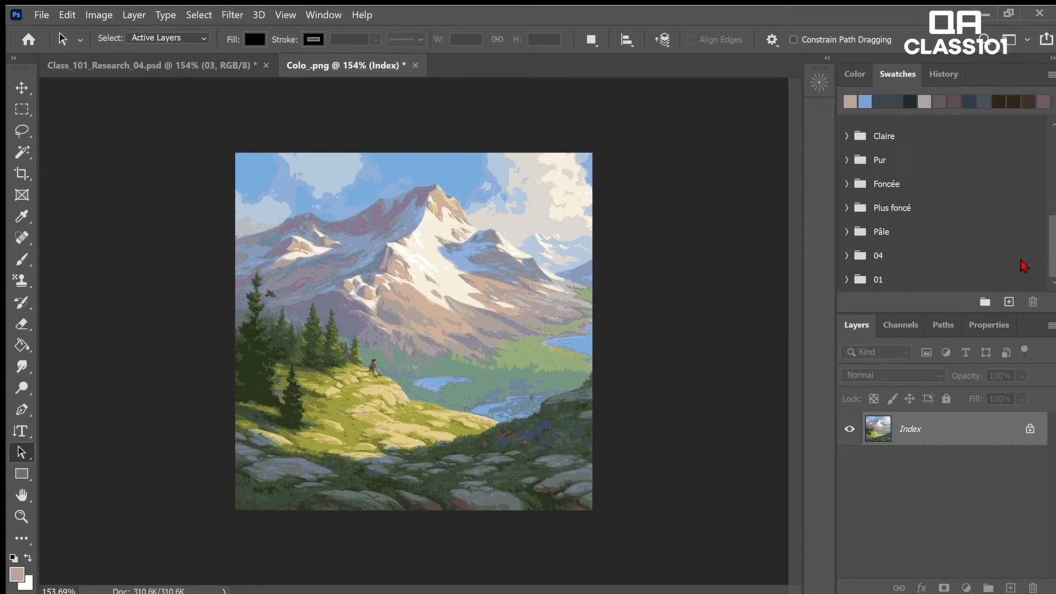
pyautogui.scroll(-2, 1046, 236)
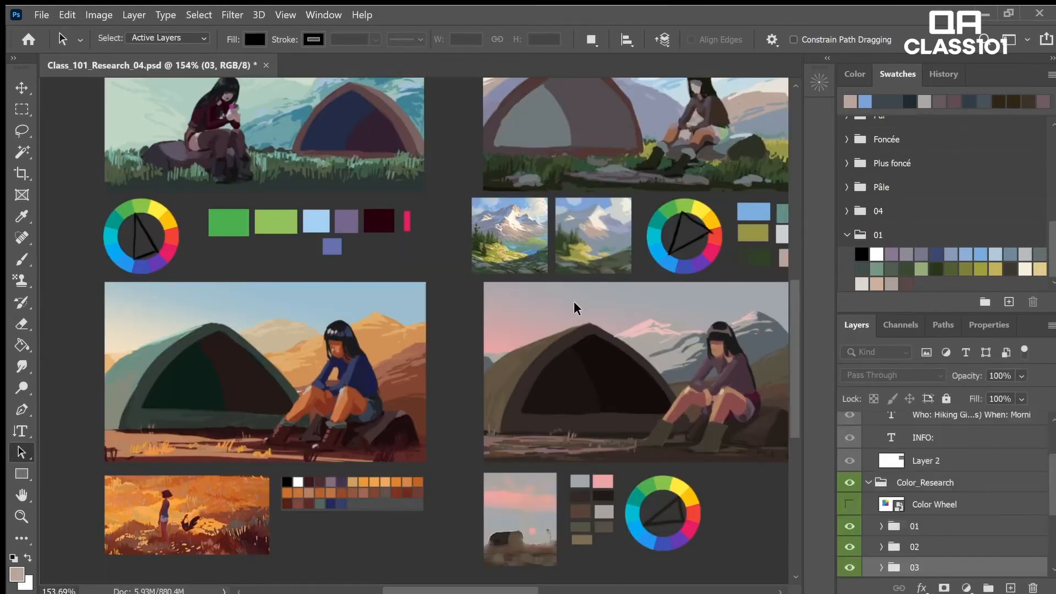
# - Paste the captured swatch palette as a new layer above Colo_(2) in group 03 of Color_Research
pyautogui.press('z')
pyautogui.keyDown('alt'); pyautogui.click(601, 319); pyautogui.keyUp('alt')
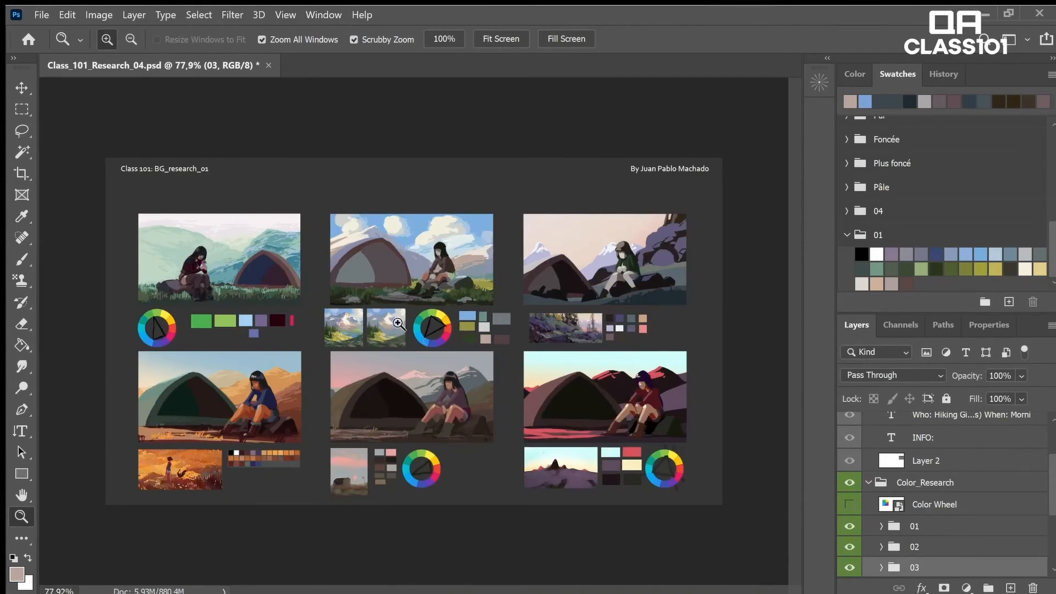
pyautogui.moveTo(398, 321); pyautogui.dragTo(433, 324)
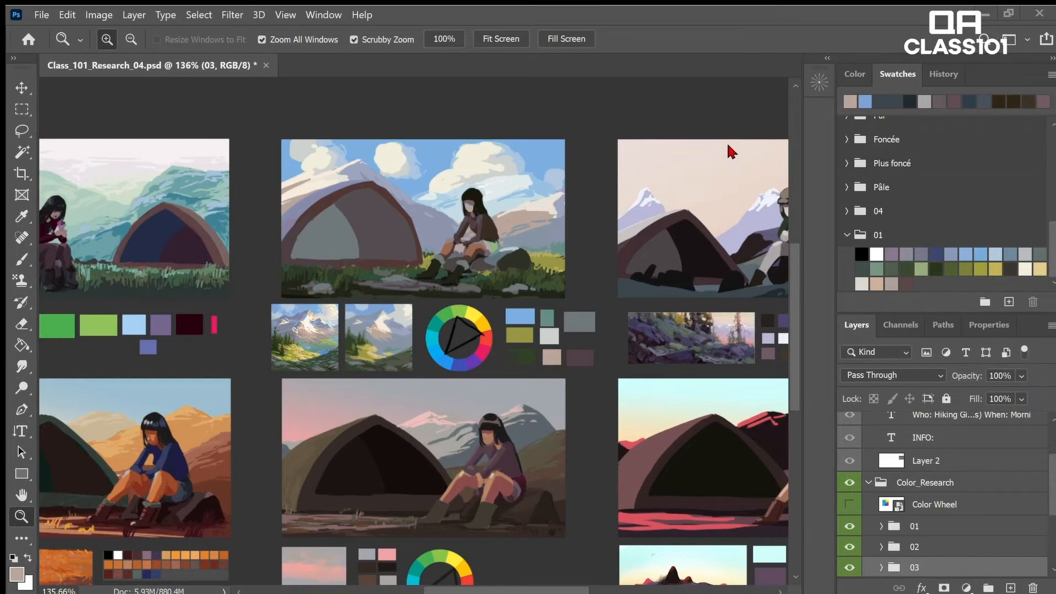
pyautogui.click(607, 112)
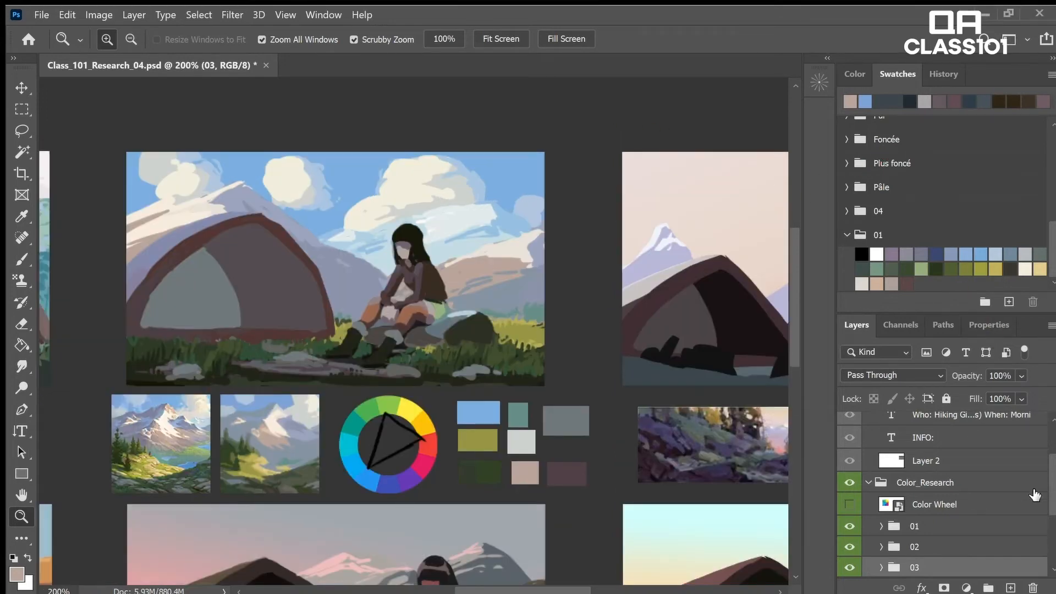
pyautogui.scroll(-3, 1045, 487)
pyautogui.click(881, 507)
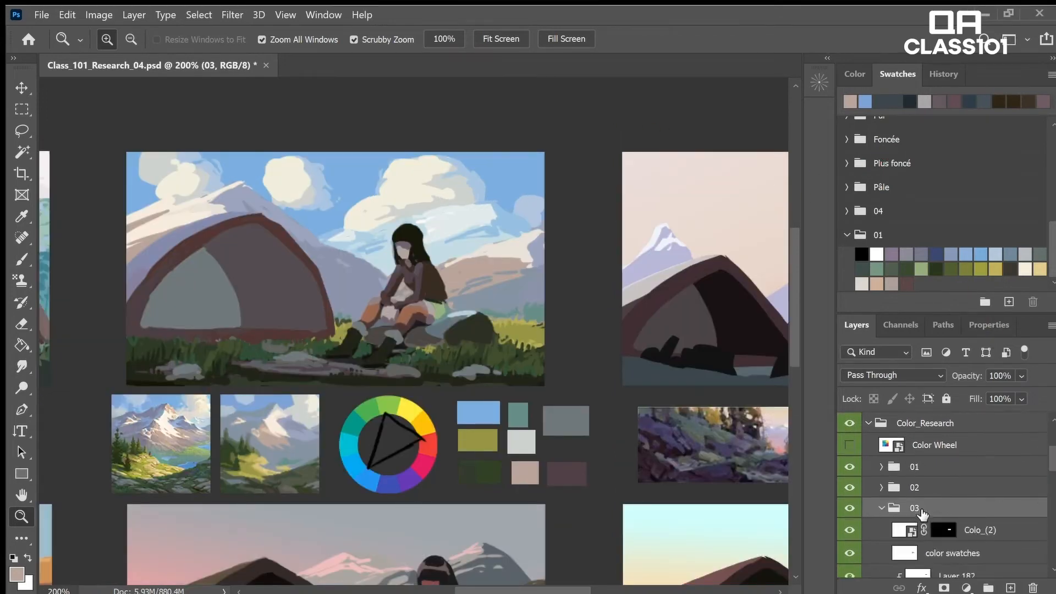
pyautogui.click(982, 533)
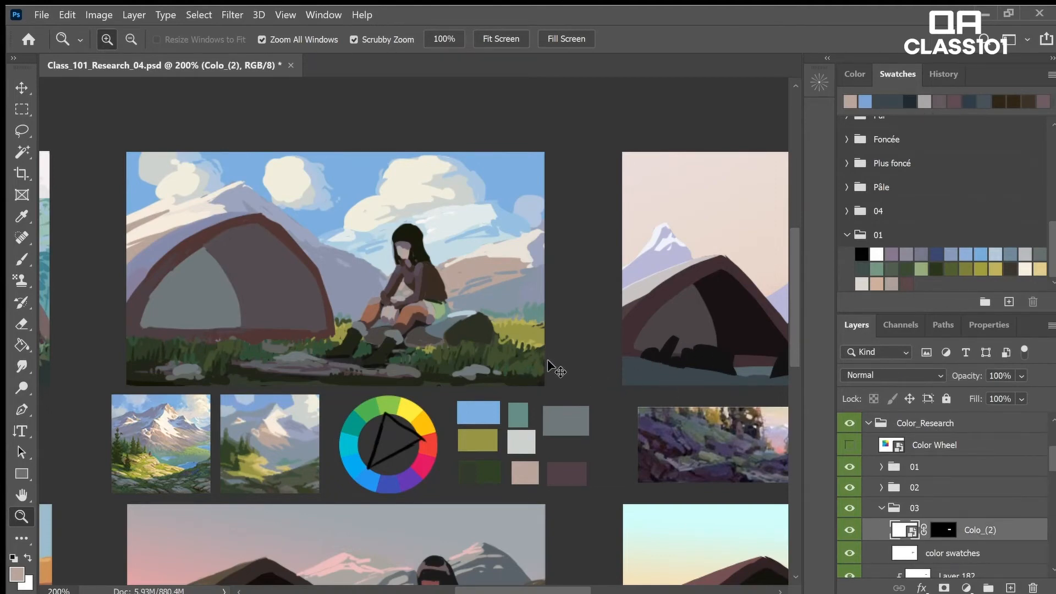
pyautogui.hotkey('ctrl', 'v')
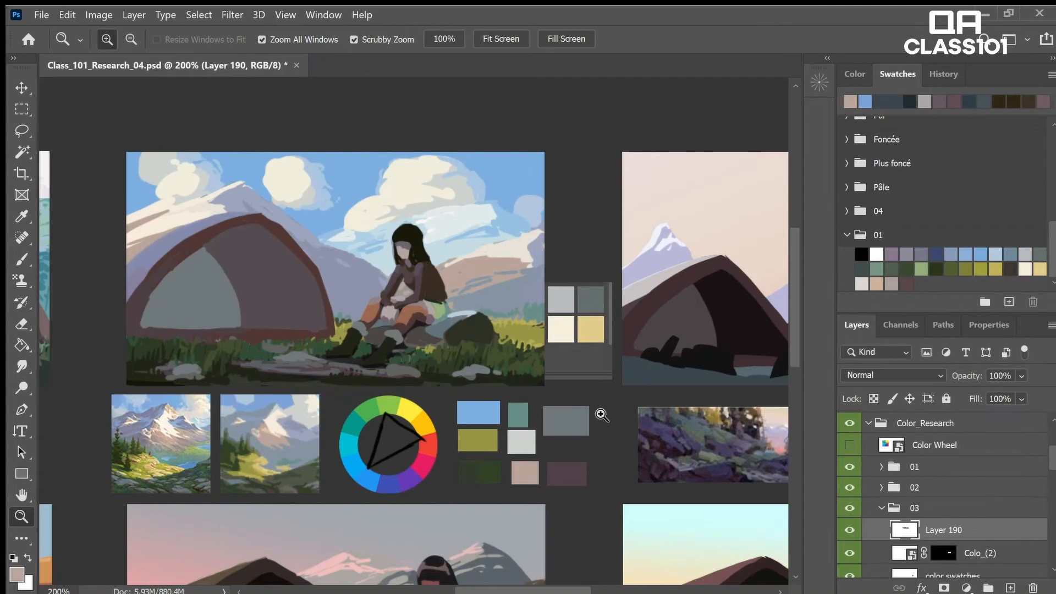
# - Move the pasted swatch palette into the empty space above the second thumbnail
pyautogui.moveTo(601, 416); pyautogui.dragTo(584, 414)
pyautogui.press('v')
pyautogui.moveTo(569, 256)
pyautogui.mouseDown()
pyautogui.moveTo(513, 212)
pyautogui.moveTo(520, 236)
pyautogui.mouseUp()
pyautogui.press('z')
pyautogui.click(533, 259)
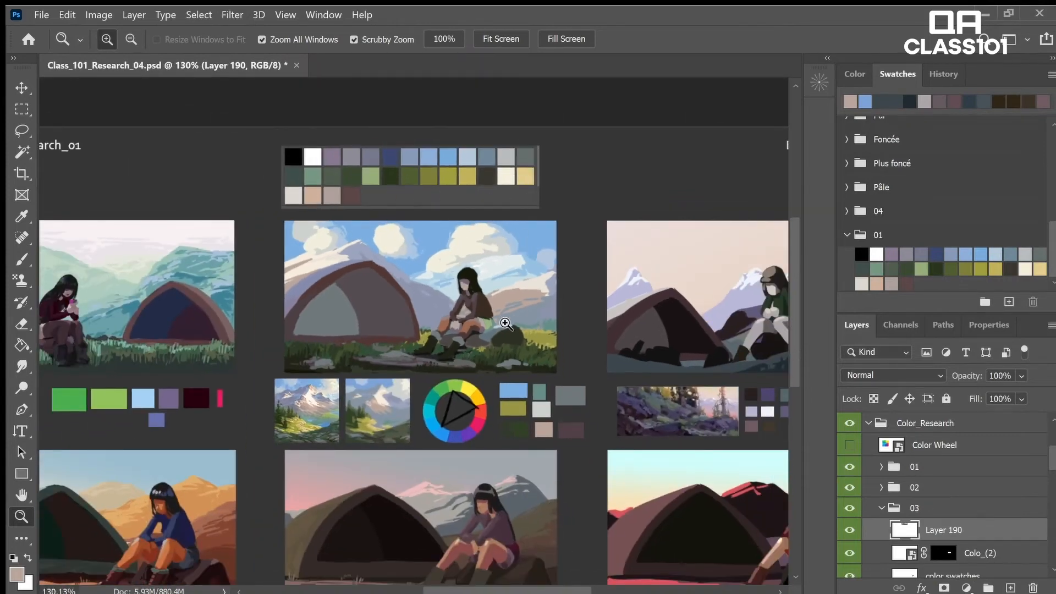
# - Compare the pasted palette with the six thumbnails and their references, and collapse group 03
pyautogui.moveTo(504, 323); pyautogui.dragTo(489, 336)
pyautogui.moveTo(385, 323); pyautogui.dragTo(402, 325)
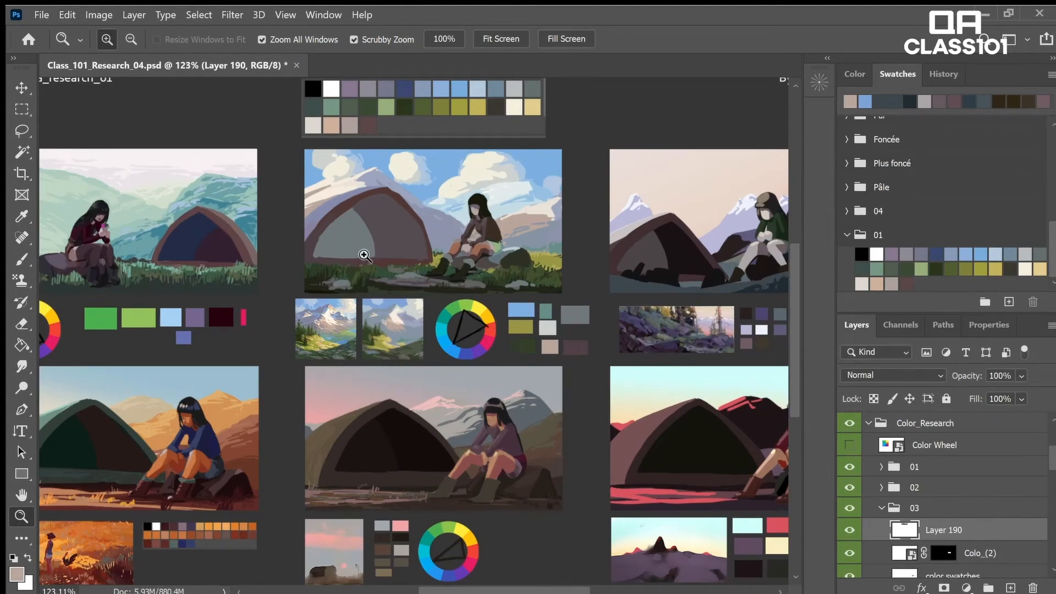
pyautogui.moveTo(538, 220); pyautogui.dragTo(454, 236)
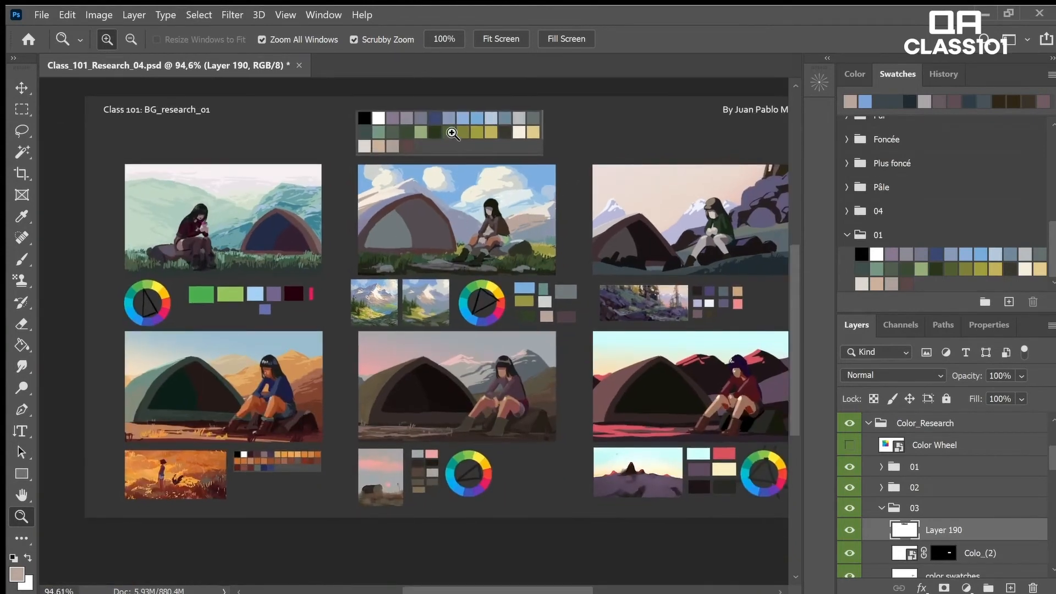
pyautogui.click(887, 510)
pyautogui.click(884, 509)
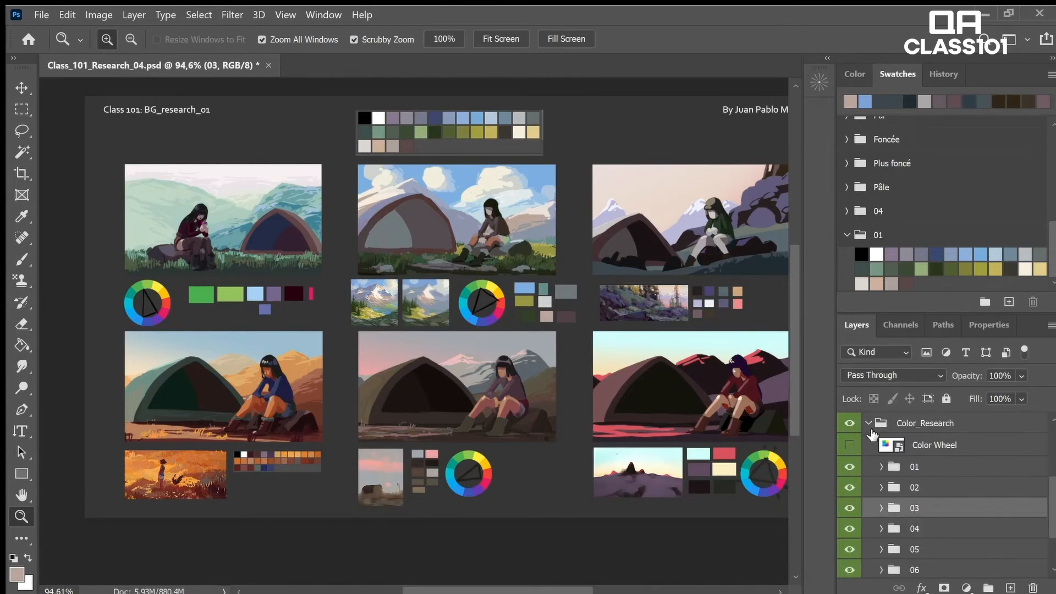
pyautogui.click(881, 508)
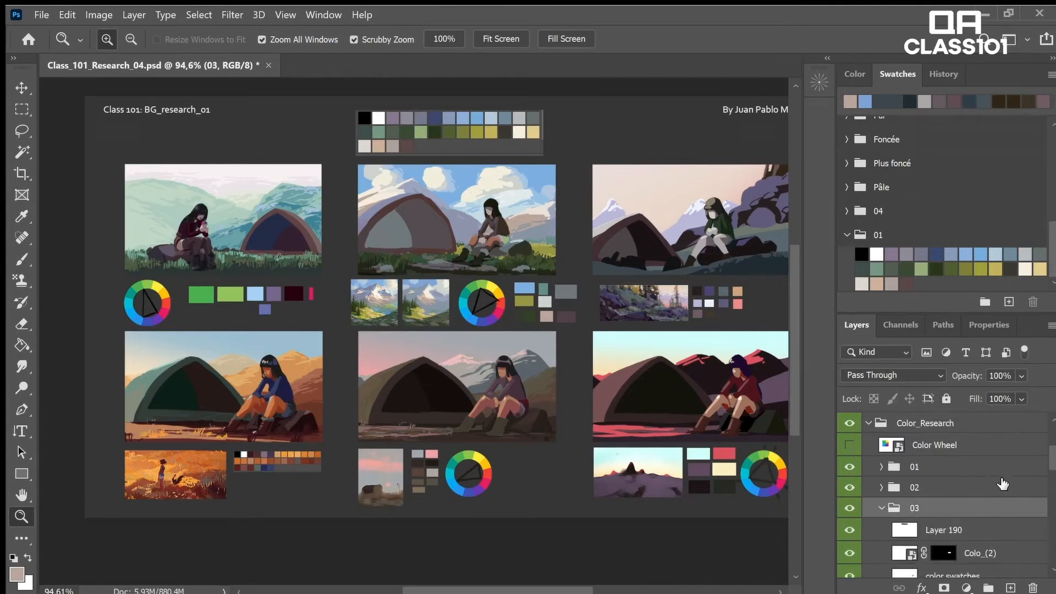
pyautogui.moveTo(754, 487); pyautogui.dragTo(745, 488)
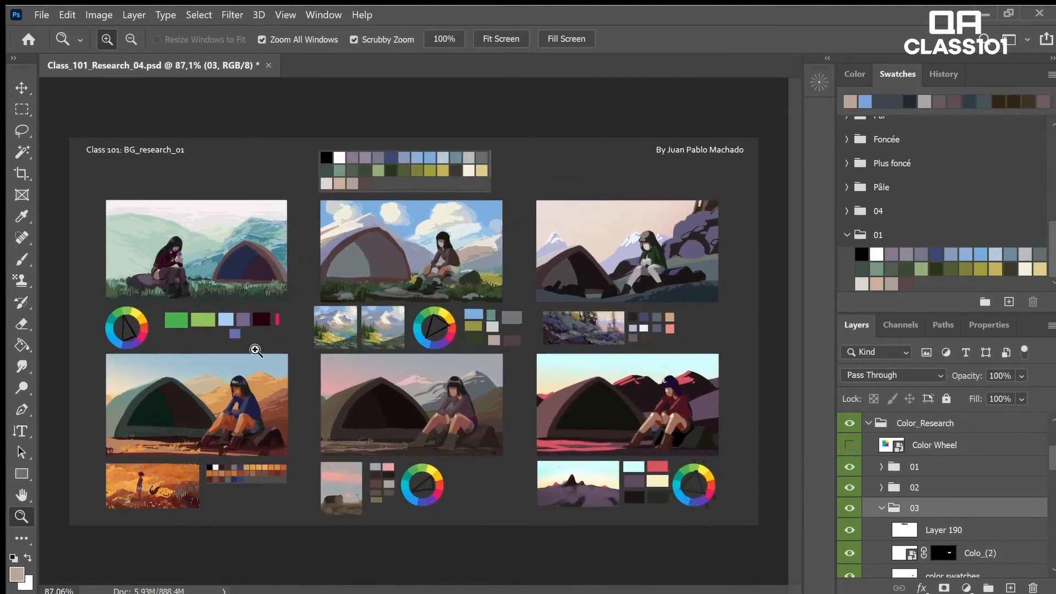
pyautogui.click(882, 507)
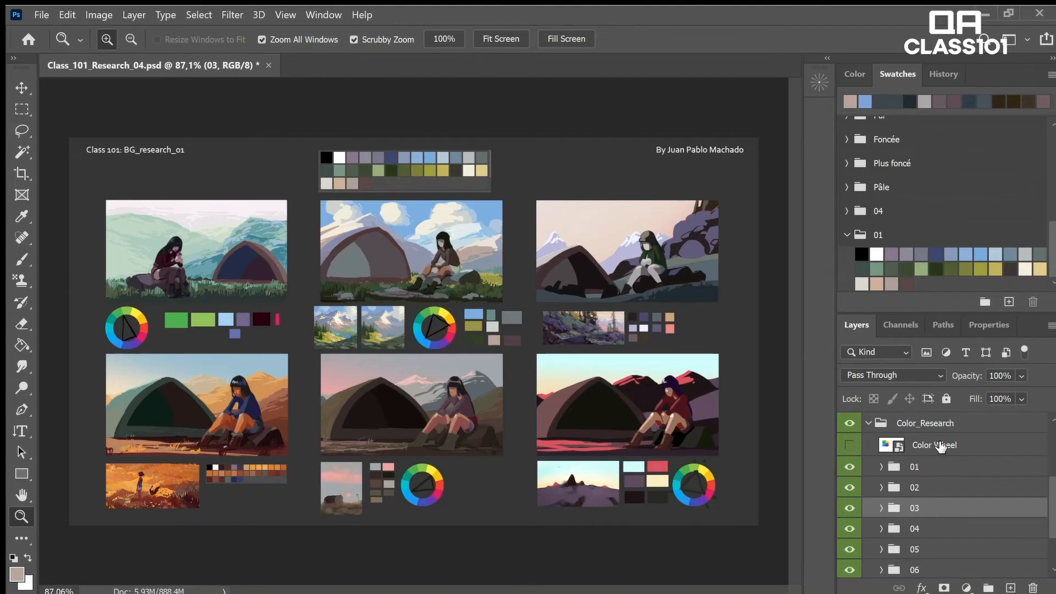
# - Select the Color Wheel layer, bring up the colour wheel picker and check the layer's smart object properties
pyautogui.click(882, 443)
pyautogui.click(855, 74)
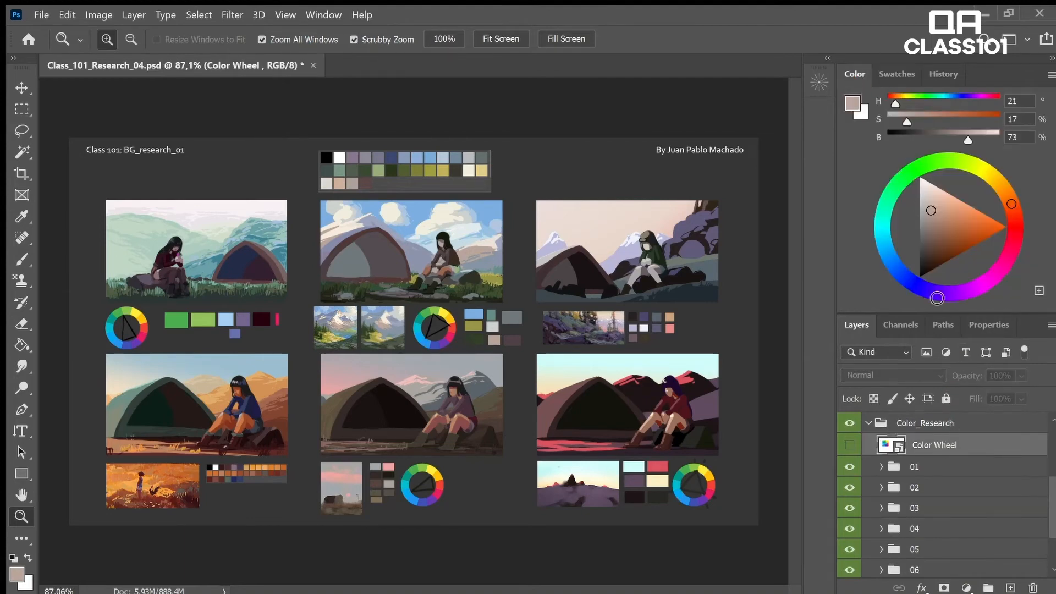
pyautogui.click(987, 326)
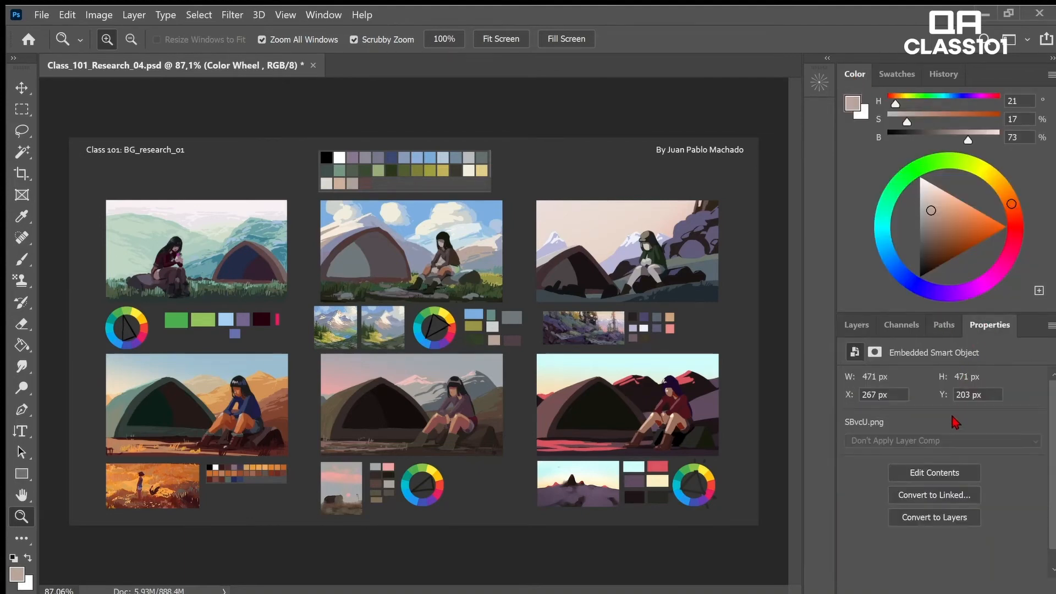
pyautogui.click(862, 327)
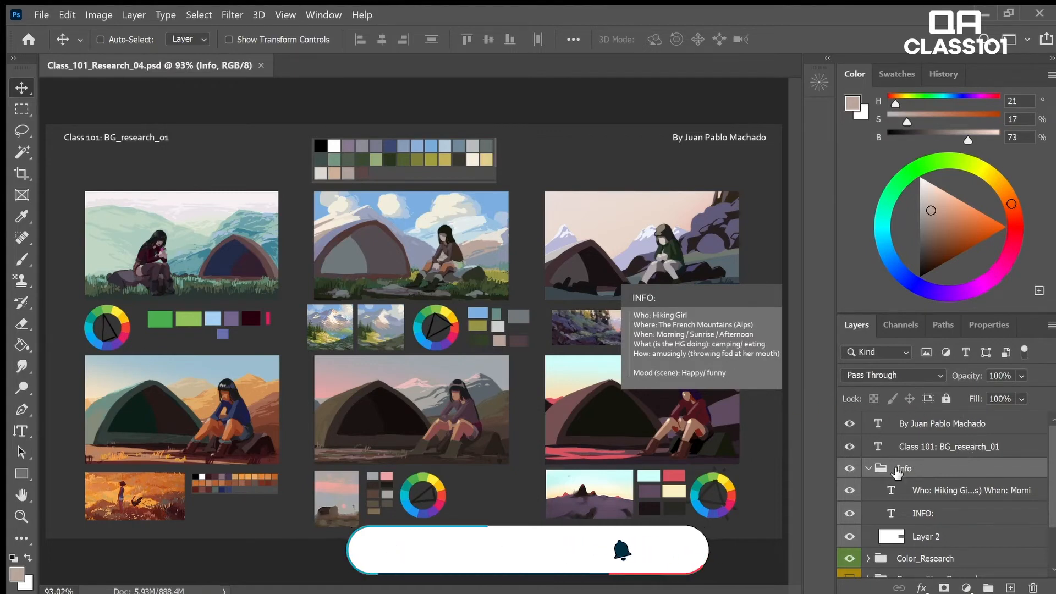
# - Replace "funny" with "calm" in the Mood (scene) line of the Info group's description text
pyautogui.click(868, 468)
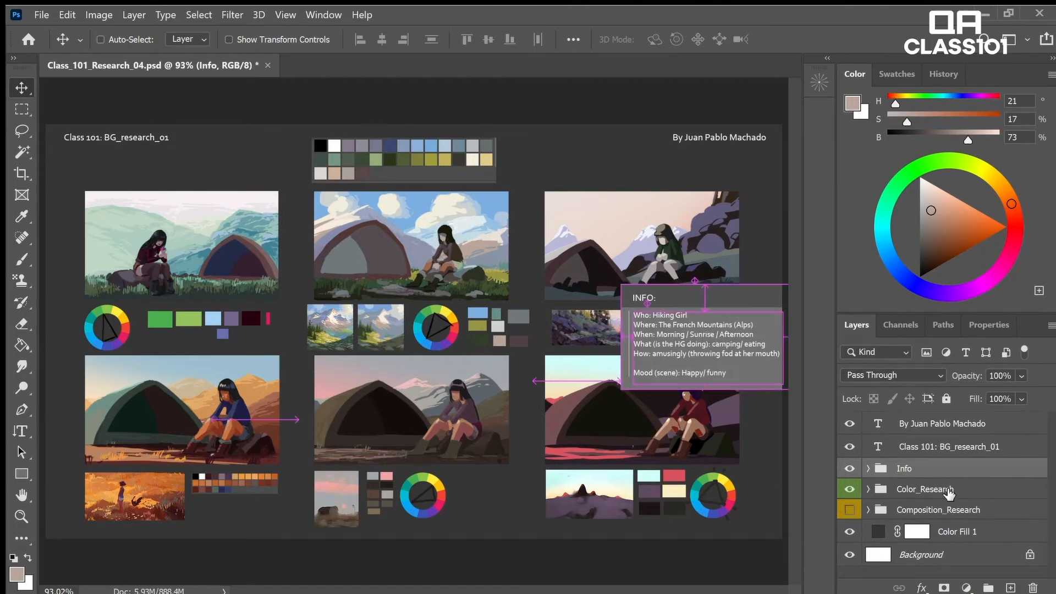
pyautogui.click(868, 468)
pyautogui.moveTo(1047, 455); pyautogui.dragTo(1048, 482)
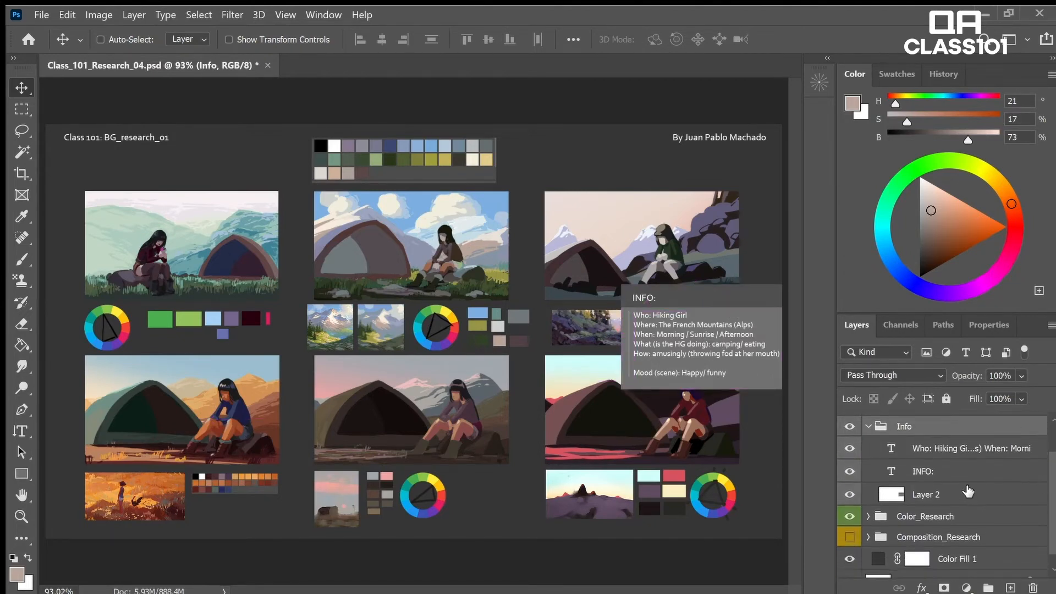
pyautogui.click(850, 471)
pyautogui.click(984, 448)
pyautogui.press('t')
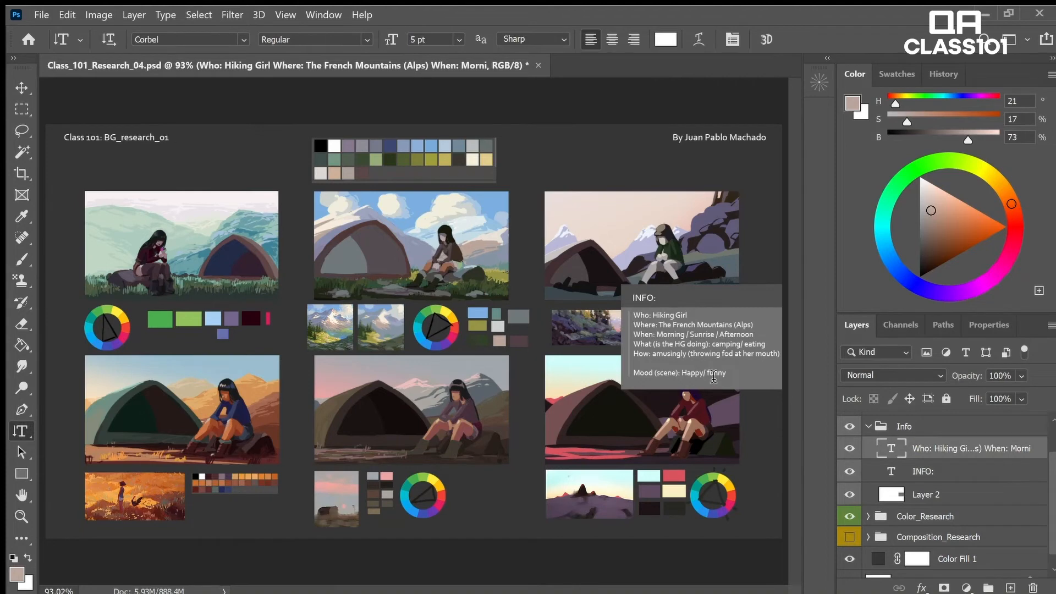
pyautogui.click(725, 378)
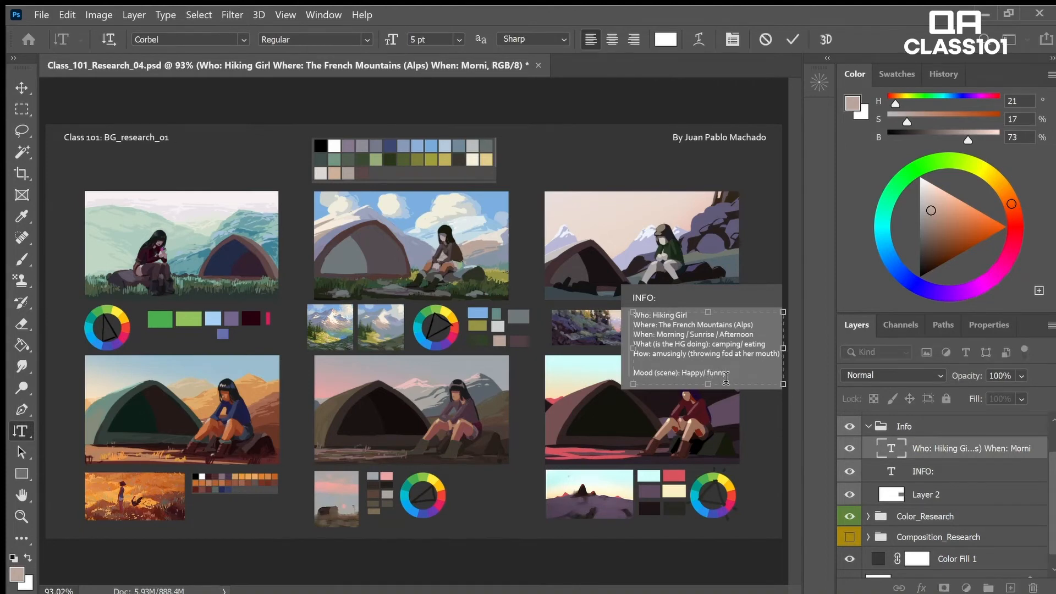
pyautogui.doubleClick(707, 377)
pyautogui.click(947, 455)
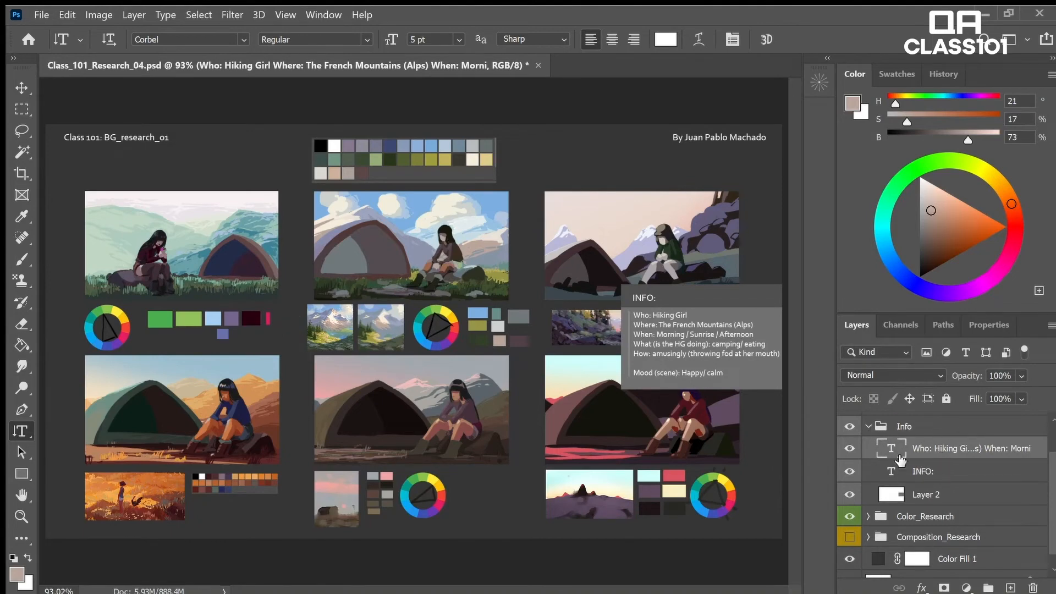
# - Collapse and hide the Info group, and add a group named BG_Rough above group 01 in Color_Research
pyautogui.click(869, 426)
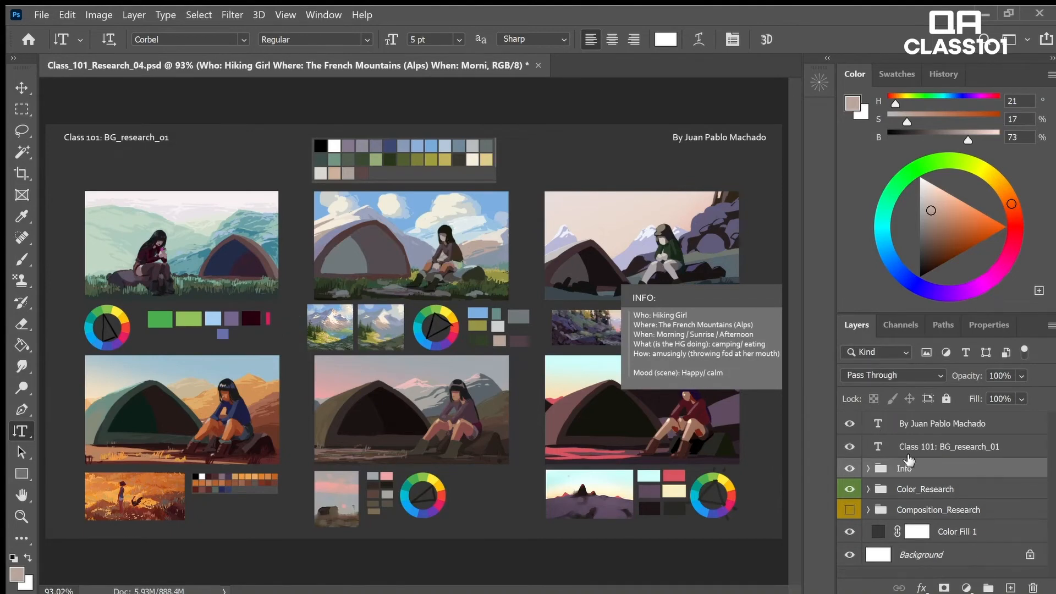
pyautogui.click(850, 468)
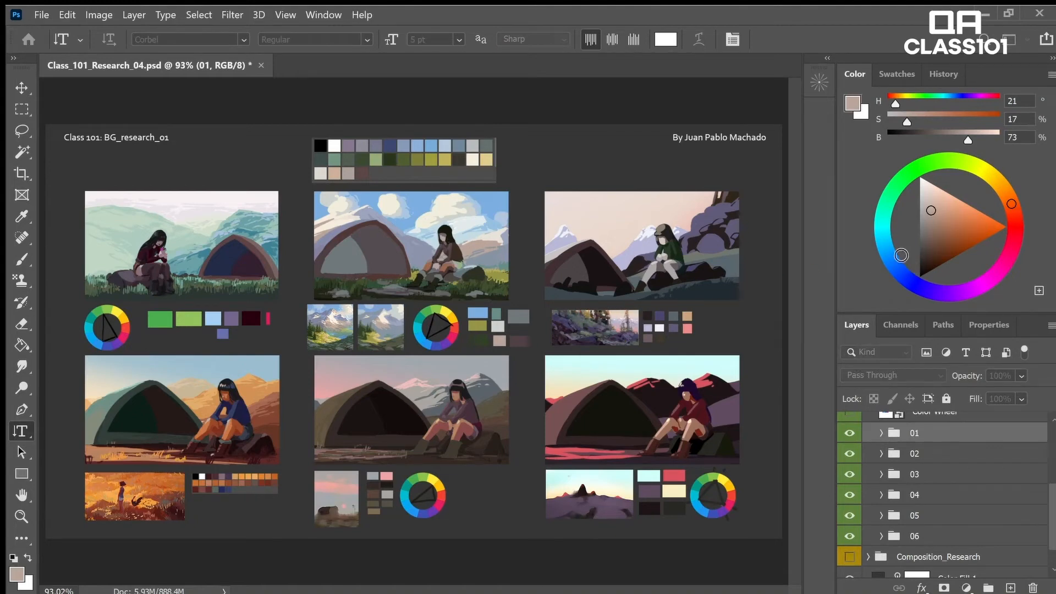
pyautogui.hotkey('ctrl', 'z')
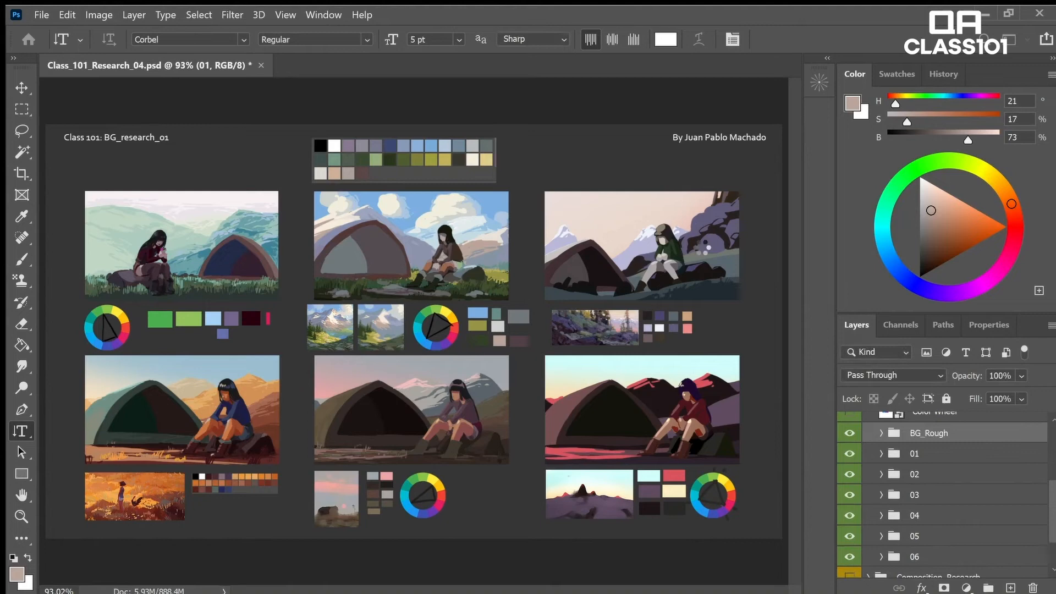
# - Merge the Pochade group into one layer and, with BG_Rough hidden, remove the colour wheel and swatches below its thumbnail
pyautogui.scroll(2, 1048, 478)
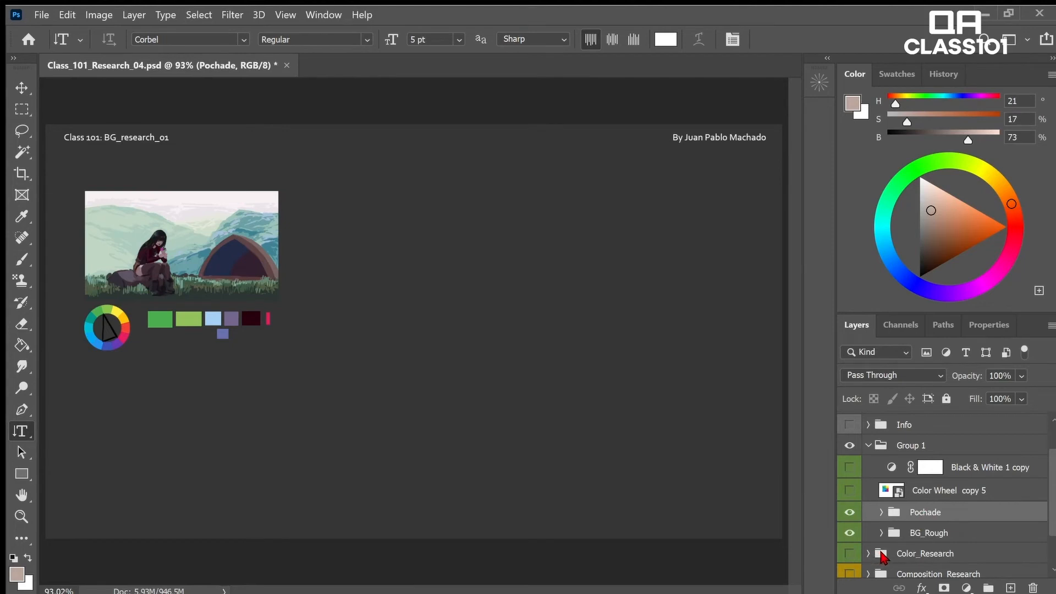
pyautogui.hotkey('ctrl', 'e')
pyautogui.press('v')
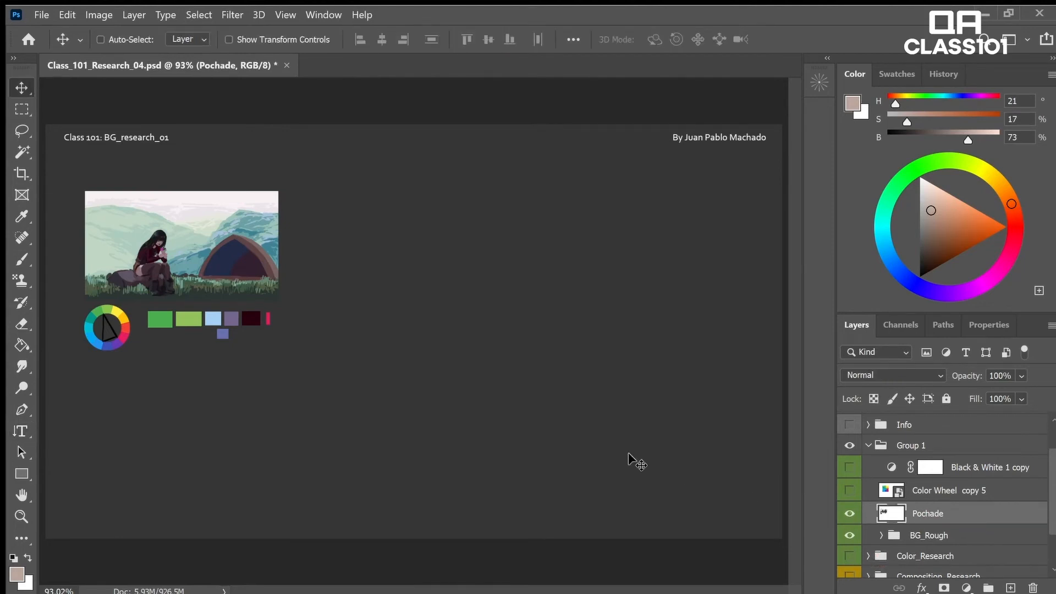
pyautogui.press('m')
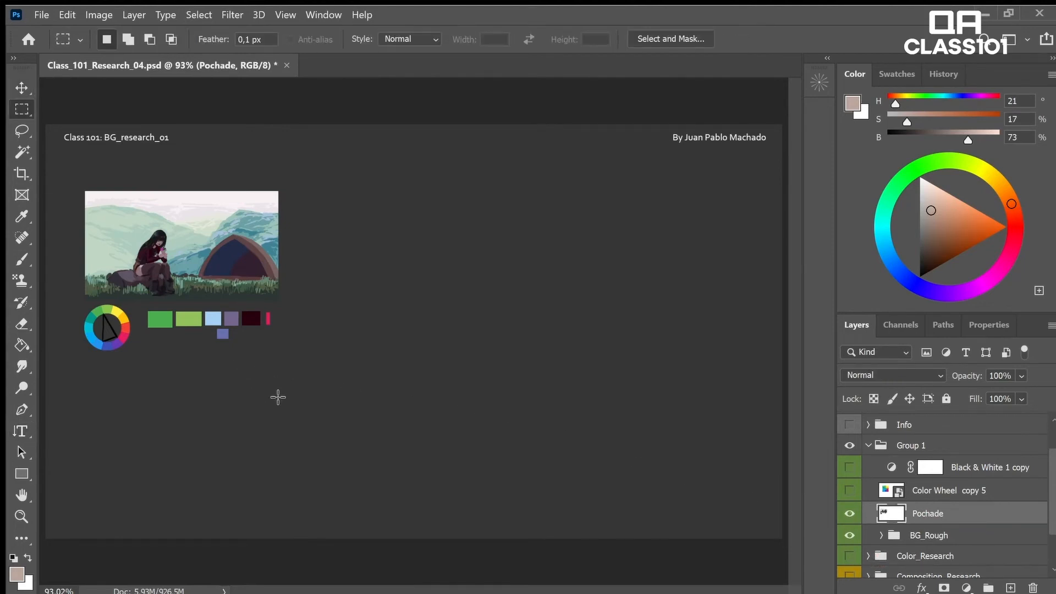
pyautogui.moveTo(73, 302); pyautogui.dragTo(327, 405)
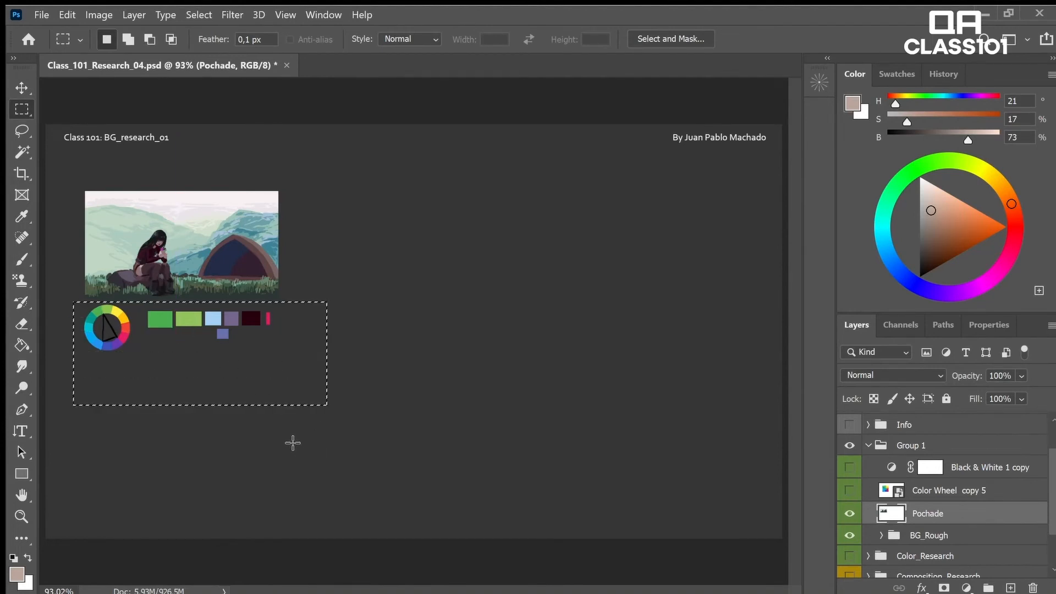
pyautogui.click(850, 535)
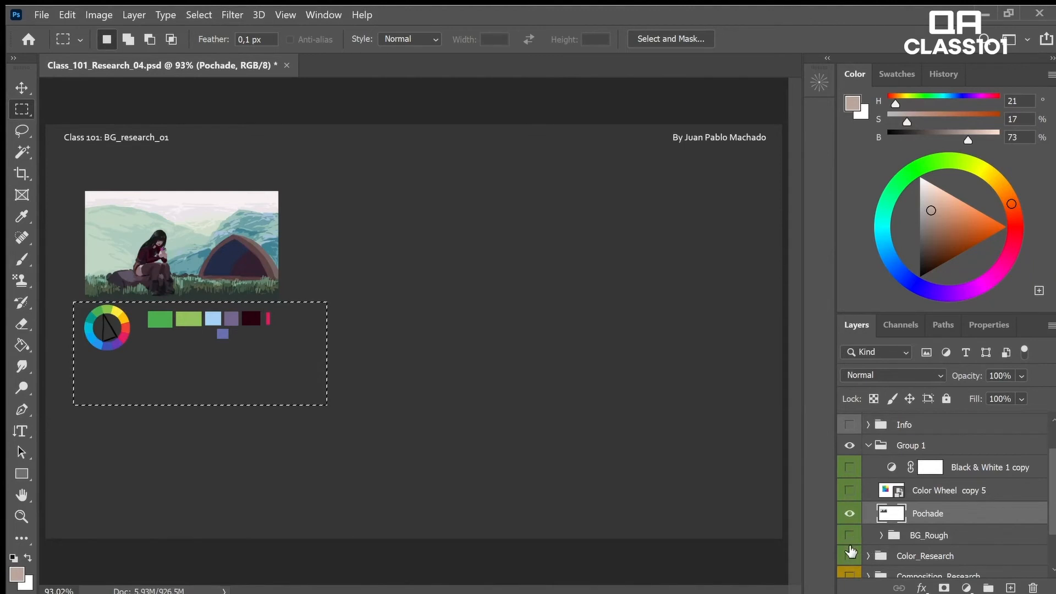
pyautogui.hotkey('ctrl', 'd')
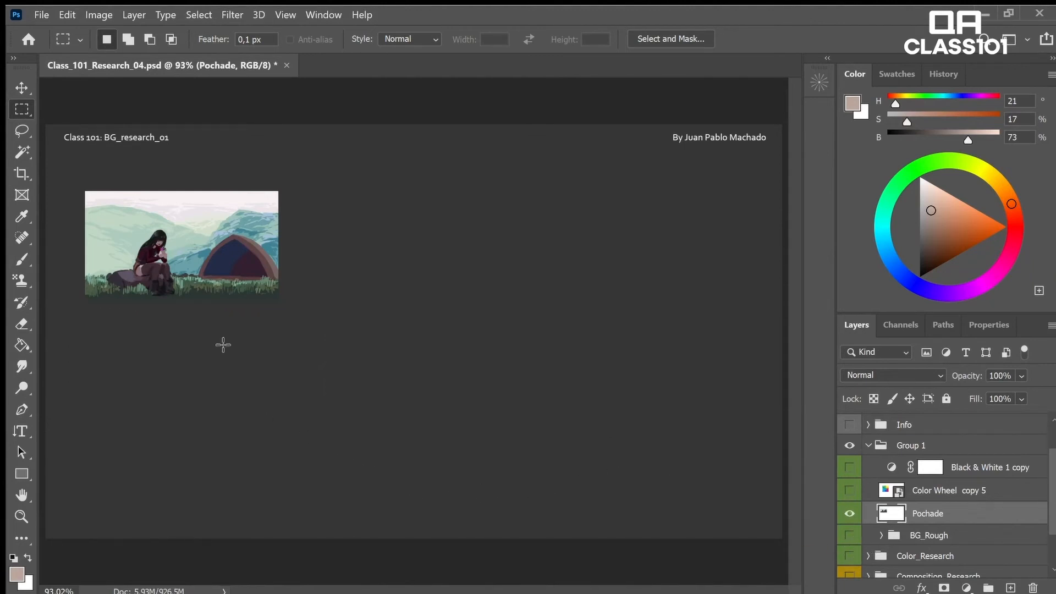
# - Shrink the Pochade thumbnail into the canvas's upper-right corner and give the outer BG_Rough group a blue colour label
pyautogui.press('v')
pyautogui.moveTo(248, 365); pyautogui.dragTo(695, 361)
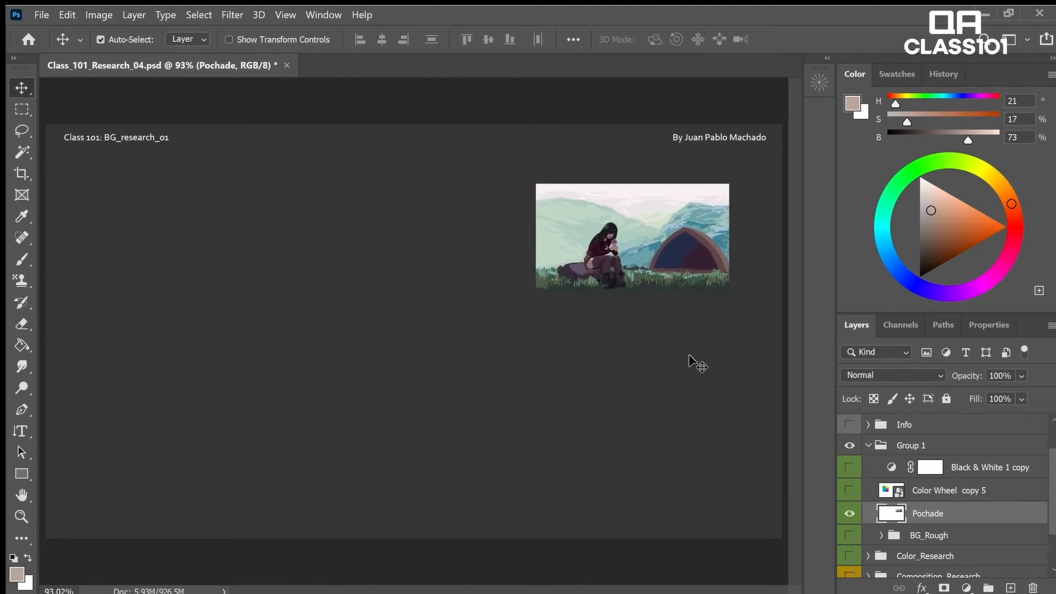
pyautogui.hotkey('ctrl', 't')
pyautogui.moveTo(737, 294); pyautogui.dragTo(724, 289)
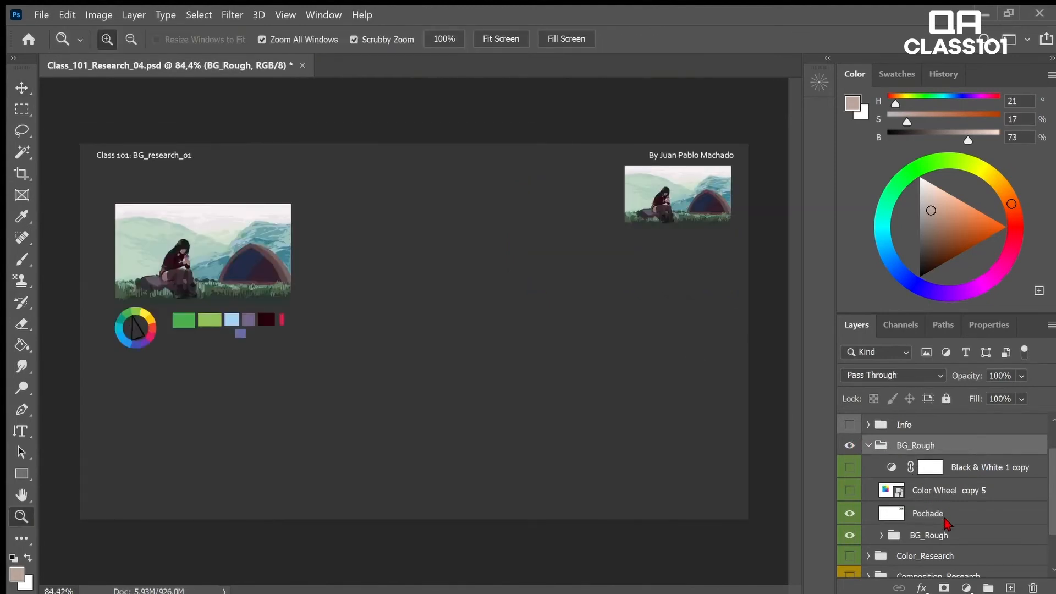
pyautogui.click(937, 558)
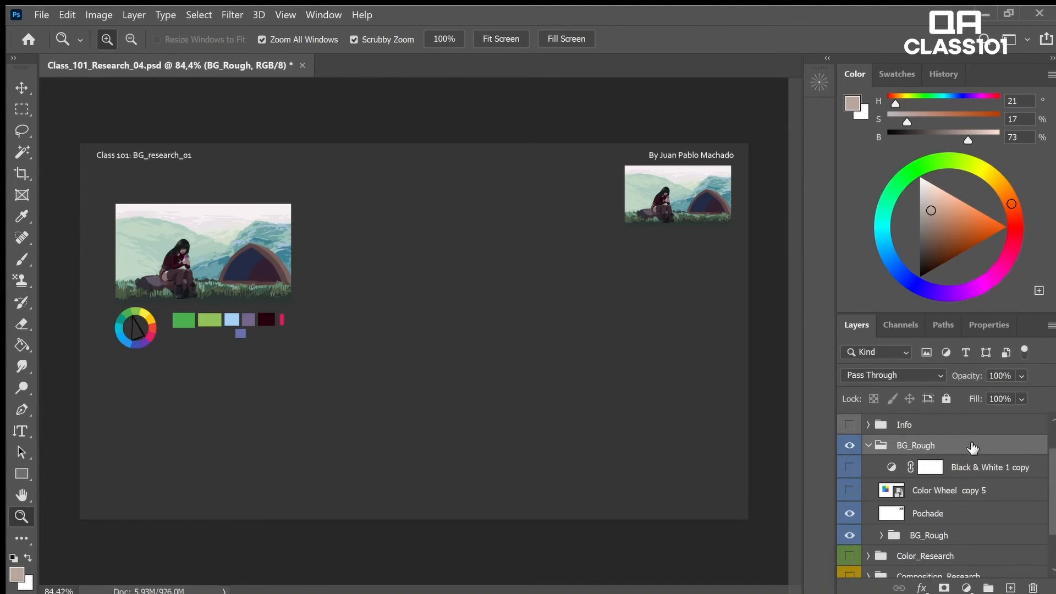
# - Show the Color Wheel copy 5 layer, shrink it below the small Pochade thumbnail, and rename it Color Wheel
pyautogui.click(939, 491)
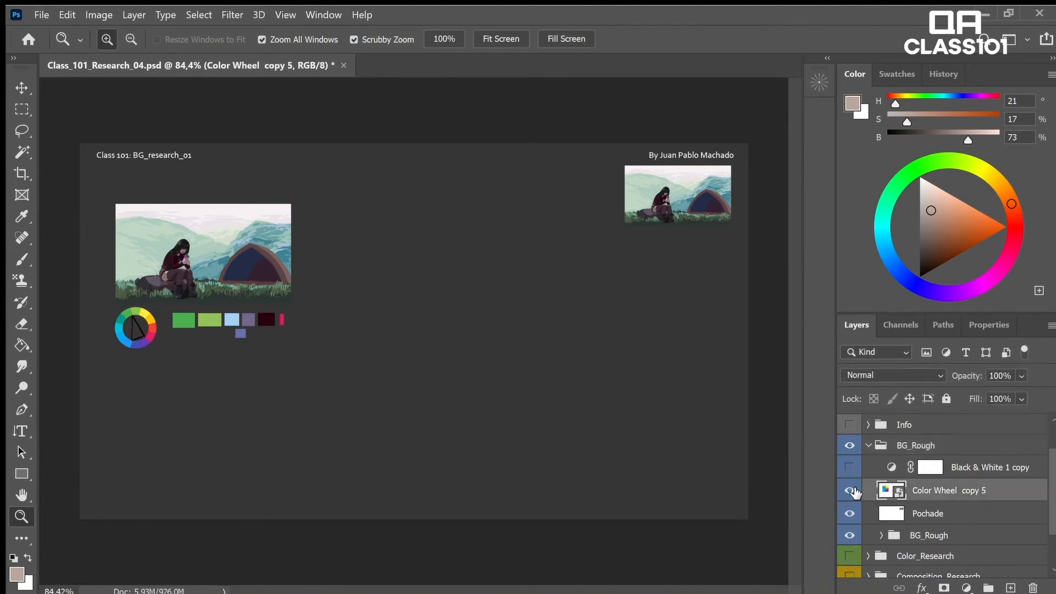
pyautogui.click(850, 490)
pyautogui.press('v')
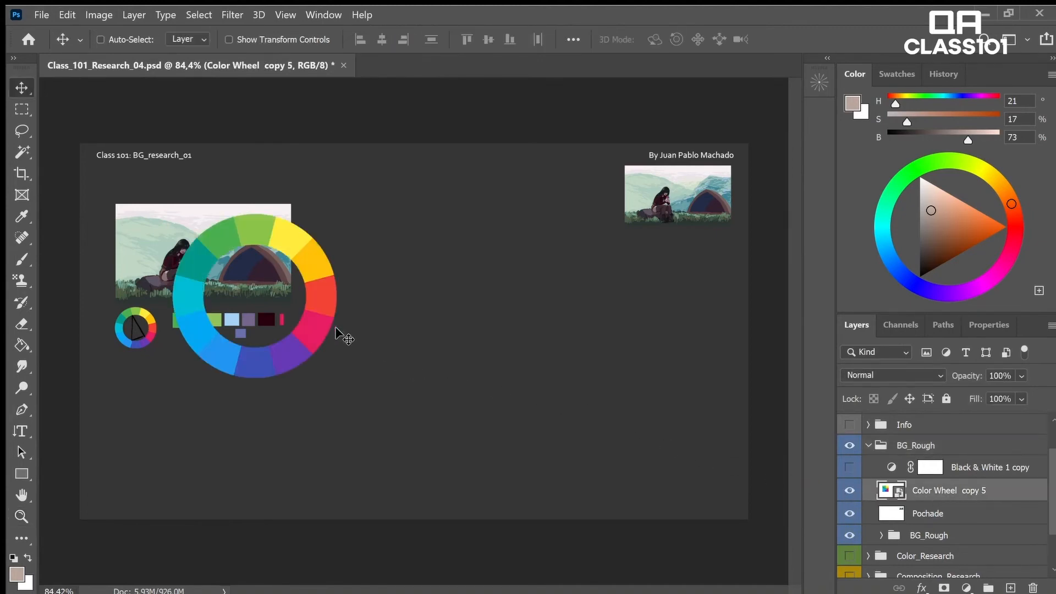
pyautogui.moveTo(342, 338); pyautogui.dragTo(427, 334)
pyautogui.moveTo(513, 324); pyautogui.dragTo(728, 353)
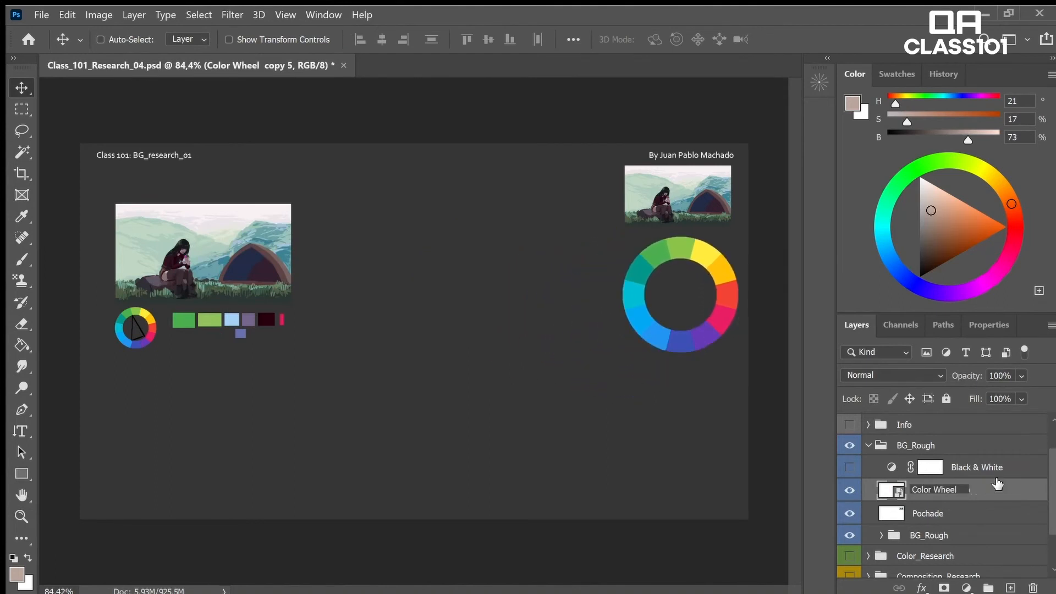
pyautogui.press('Return')
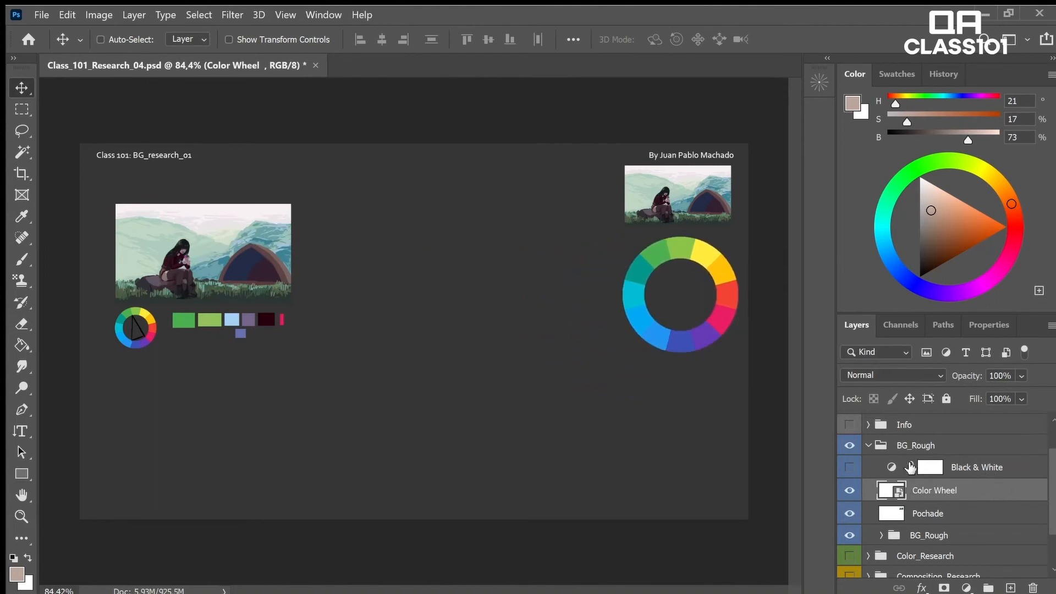
# - Check the artwork's values with the Black & White layer, and show the Info group and move it to the canvas's lower-right corner
pyautogui.click(853, 469)
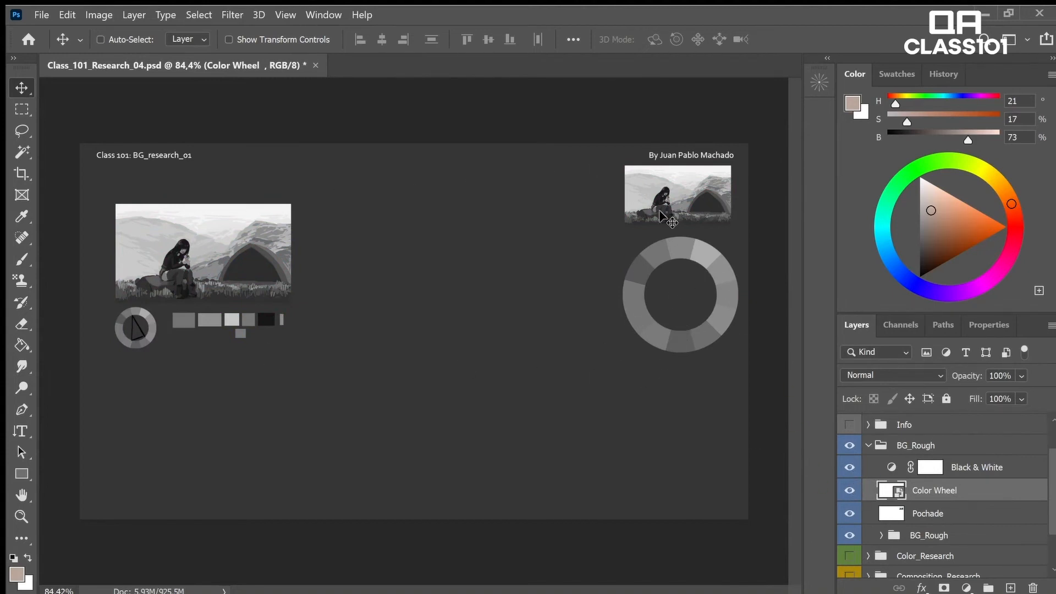
pyautogui.click(849, 467)
pyautogui.click(849, 425)
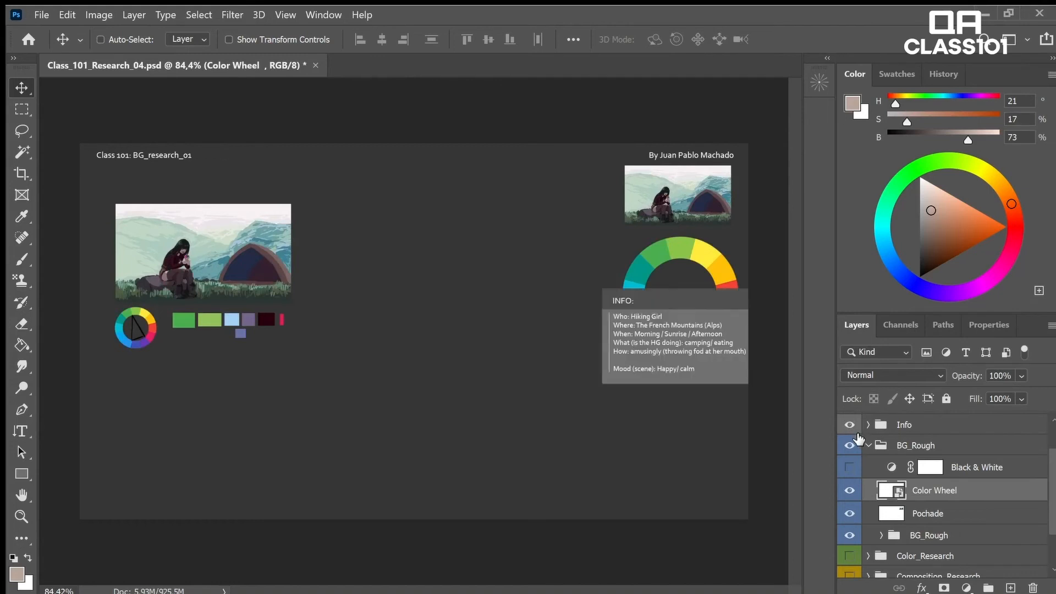
pyautogui.click(924, 424)
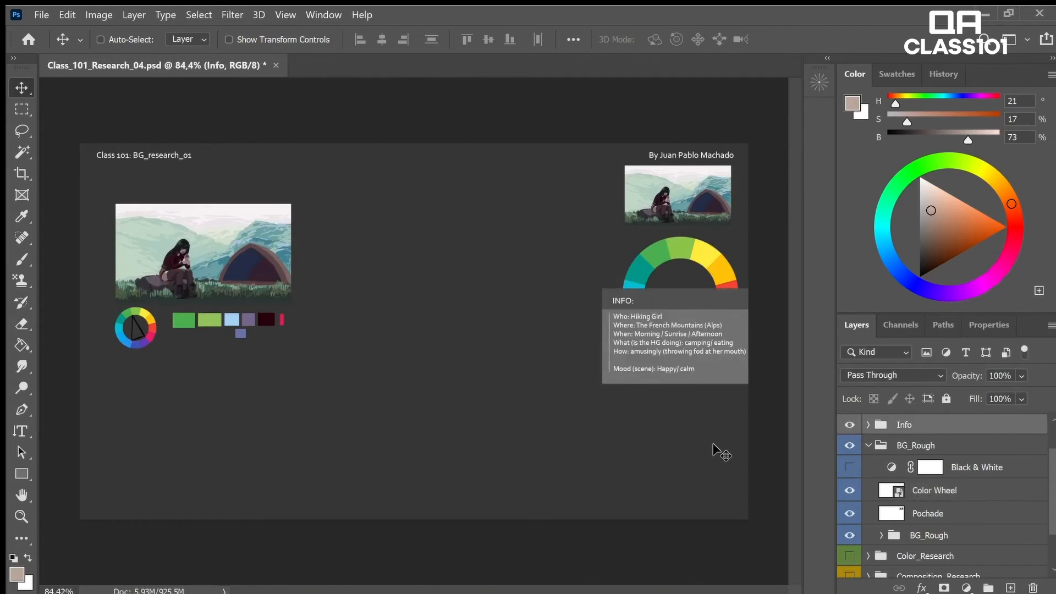
pyautogui.moveTo(713, 479); pyautogui.dragTo(712, 540)
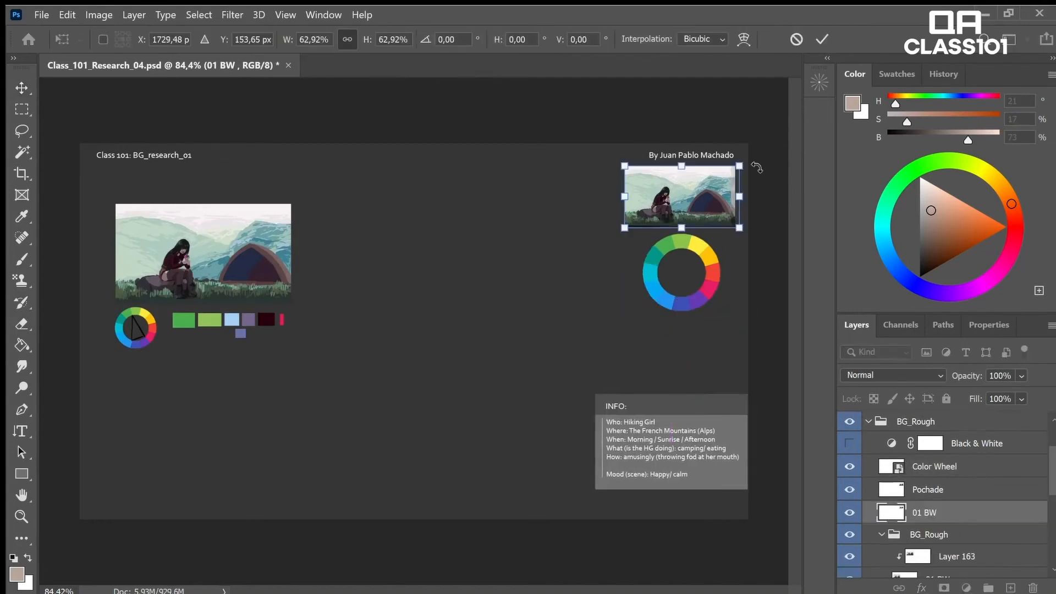
# - Scale and position the 01 BW thumbnail so it lines up exactly behind the small Pochade thumbnail
pyautogui.click(822, 39)
pyautogui.press('z')
pyautogui.moveTo(757, 171); pyautogui.dragTo(797, 199)
pyautogui.hotkey('ctrl', 't')
pyautogui.moveTo(687, 372); pyautogui.dragTo(685, 366)
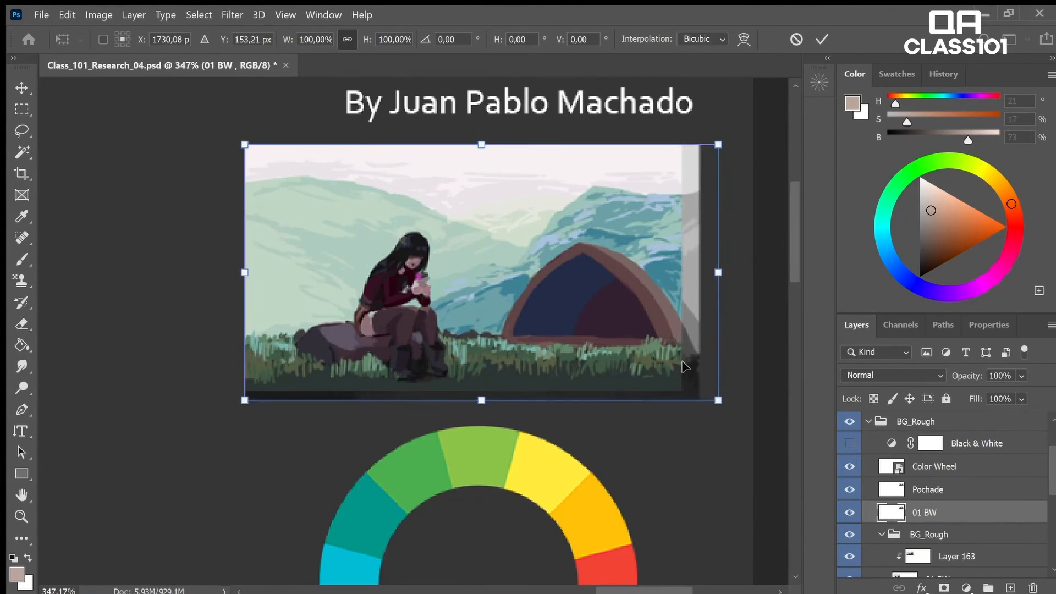
pyautogui.moveTo(721, 405); pyautogui.dragTo(701, 399)
pyautogui.press('Return')
pyautogui.press('z')
pyautogui.moveTo(688, 341); pyautogui.dragTo(664, 358)
pyautogui.press('v')
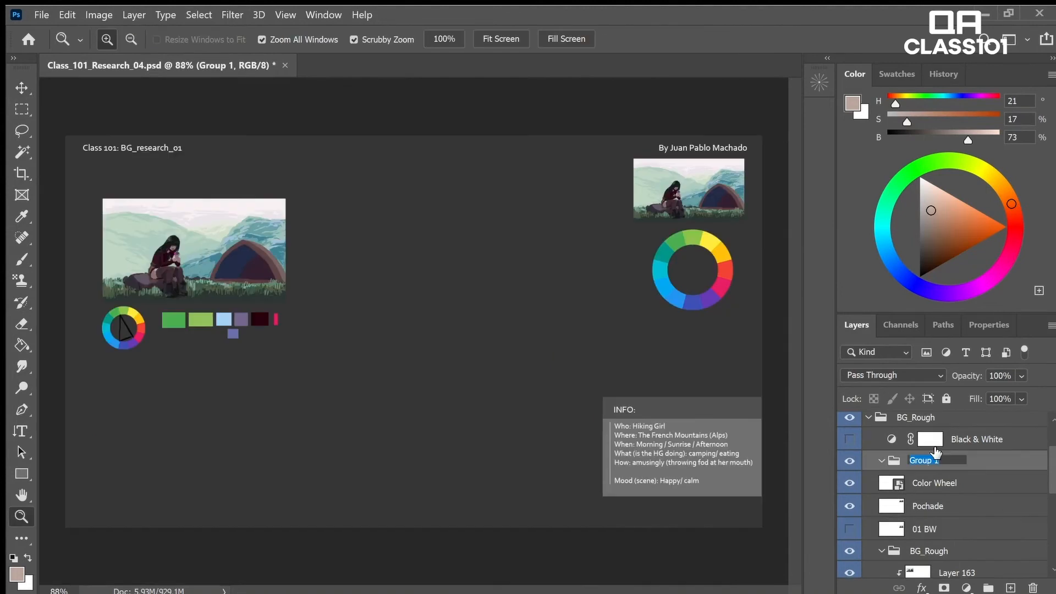
# - Delete the empty Group 1 and add a new group named Palette above the Color Wheel layer
pyautogui.click(995, 463)
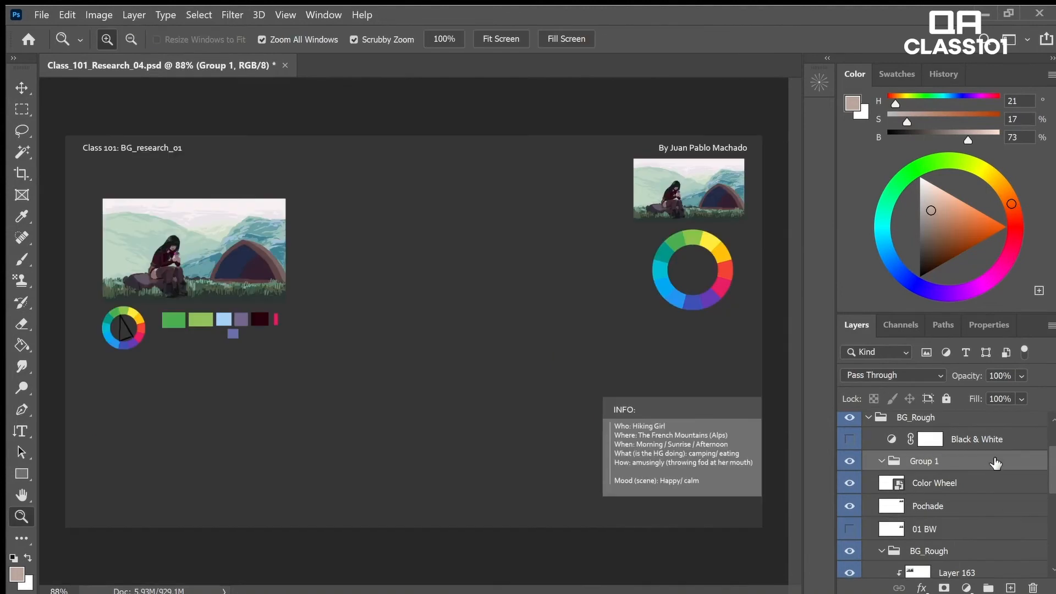
pyautogui.click(1033, 588)
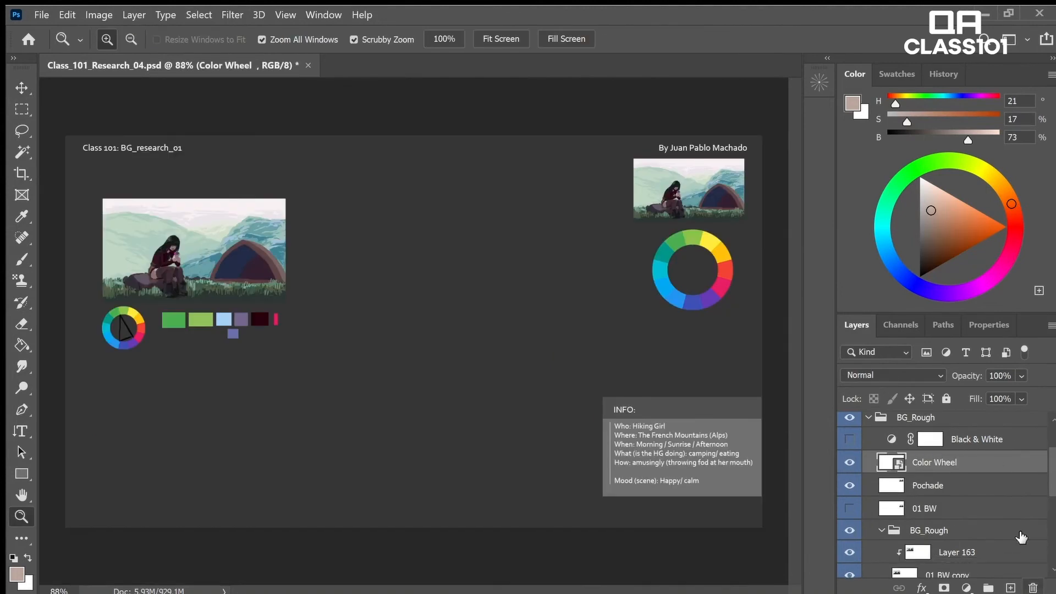
pyautogui.click(701, 321)
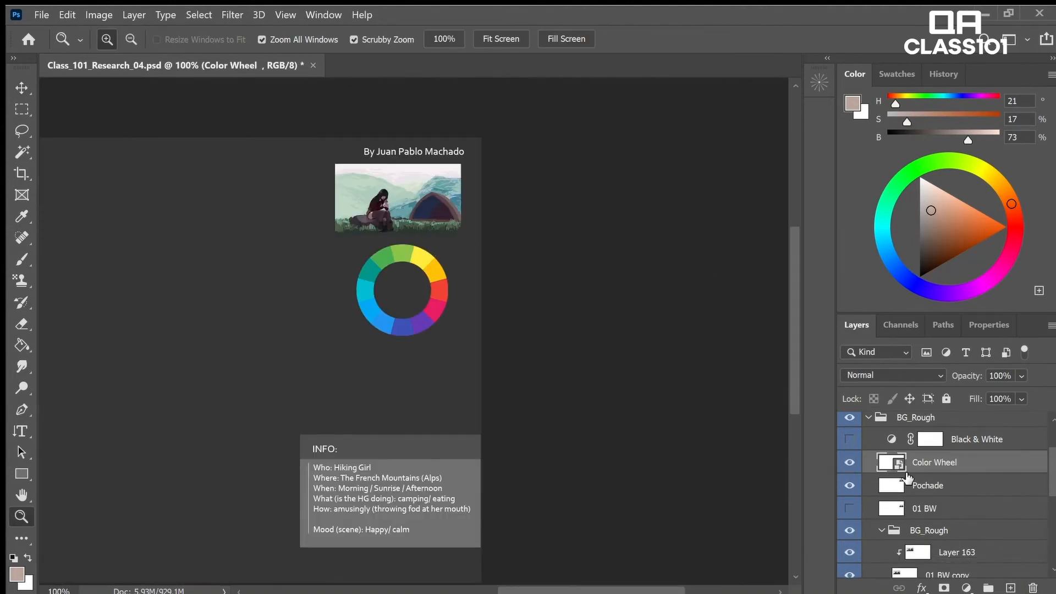
pyautogui.click(988, 588)
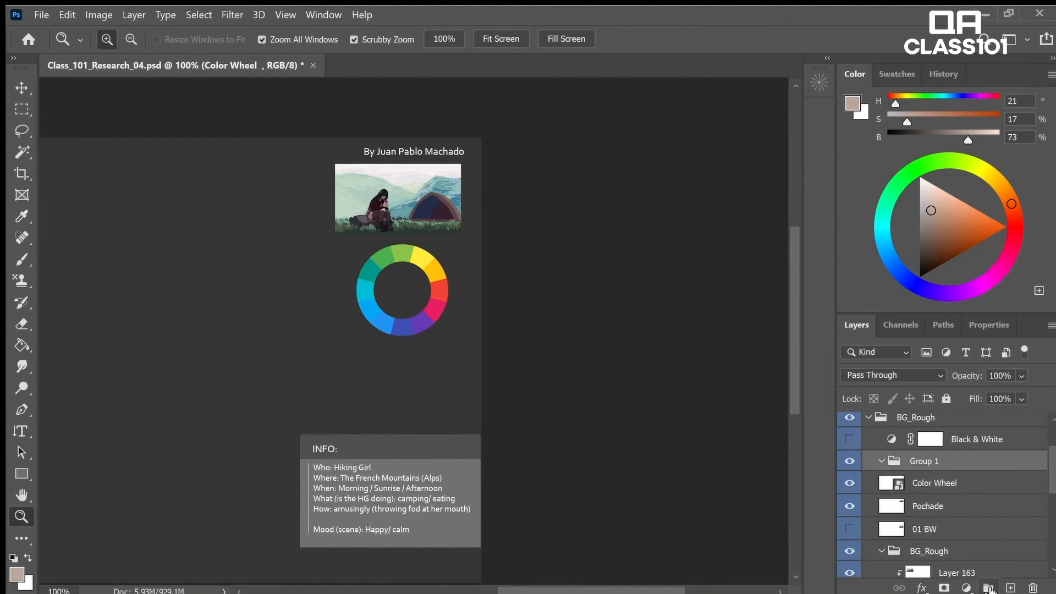
pyautogui.doubleClick(927, 462)
pyautogui.write('Palette')
pyautogui.press('Return')
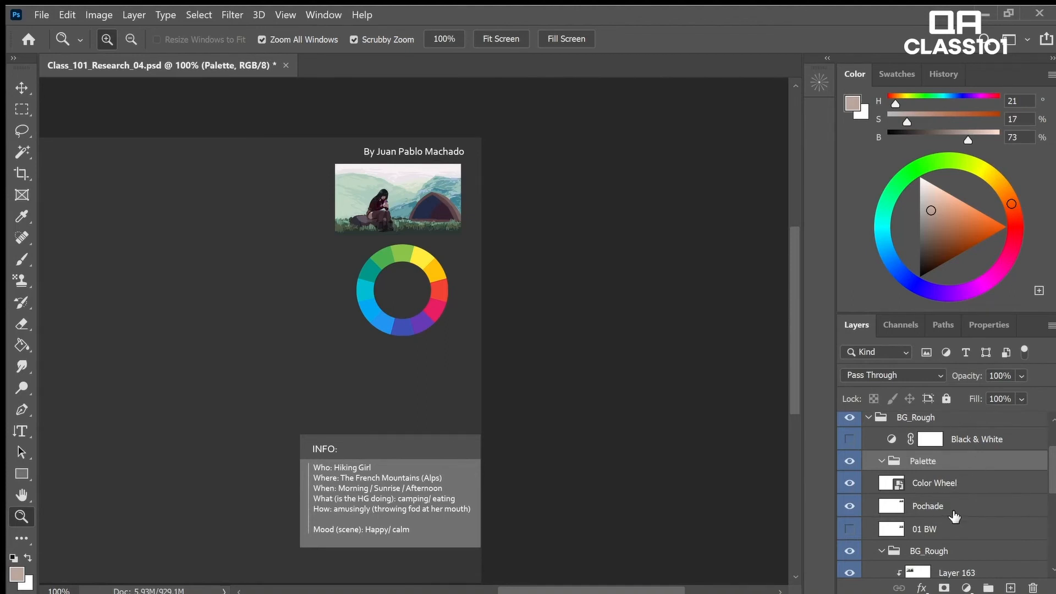
# - Move the Color Wheel, Pochade and 01 BW layers together into the Palette group
pyautogui.click(996, 508)
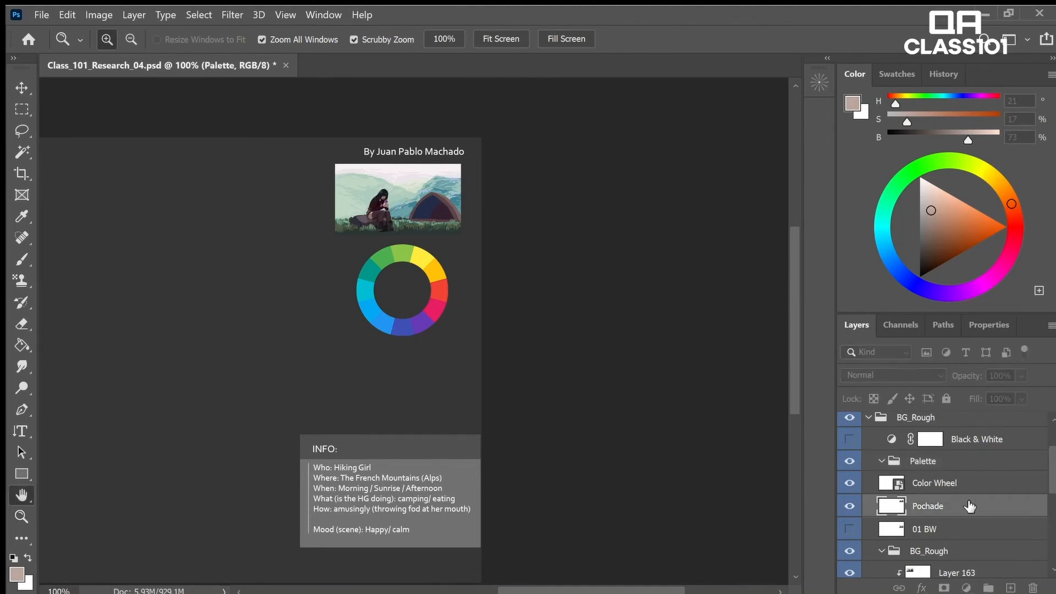
pyautogui.keyDown('shift'); pyautogui.click(953, 484); pyautogui.keyUp('shift')
pyautogui.click(950, 535)
pyautogui.keyDown('shift'); pyautogui.click(962, 485); pyautogui.keyUp('shift')
pyautogui.moveTo(962, 485); pyautogui.dragTo(963, 465)
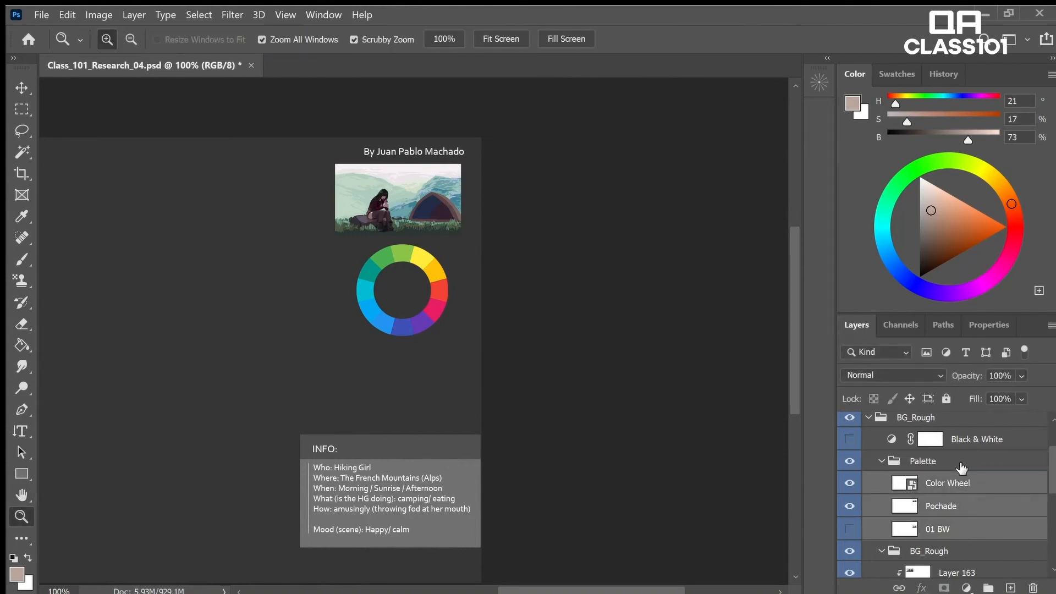
pyautogui.click(1017, 506)
pyautogui.scroll(-5, 1051, 478)
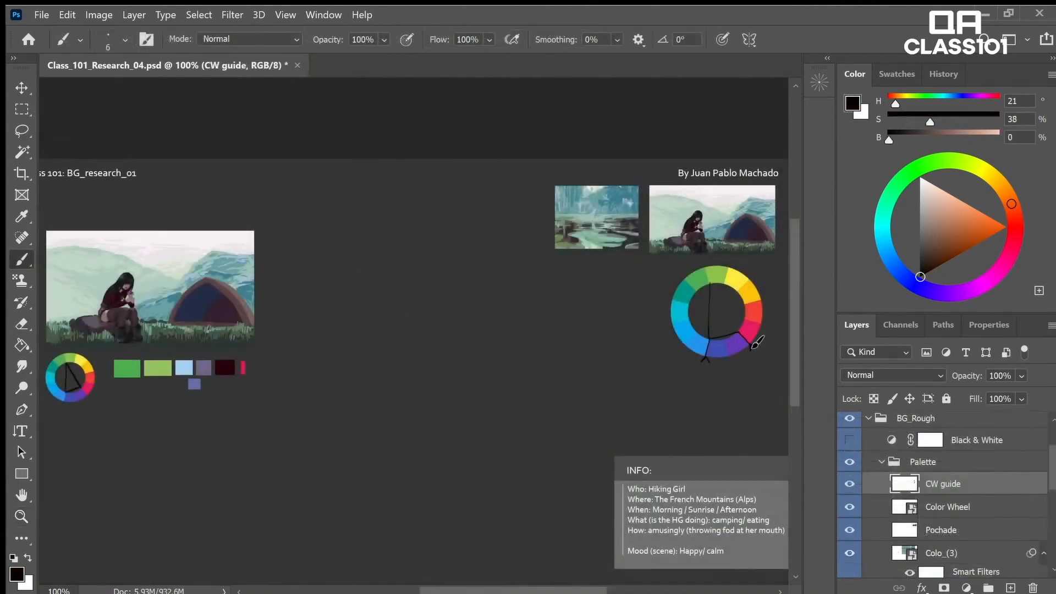
# - Draw a black triangle guide linking green, blue and pink over the colour wheel on the CW guide layer, and erase stray marks
pyautogui.moveTo(710, 283); pyautogui.dragTo(738, 339)
pyautogui.press('z')
pyautogui.moveTo(451, 208); pyautogui.dragTo(396, 207)
pyautogui.moveTo(660, 275); pyautogui.dragTo(715, 275)
pyautogui.press('e')
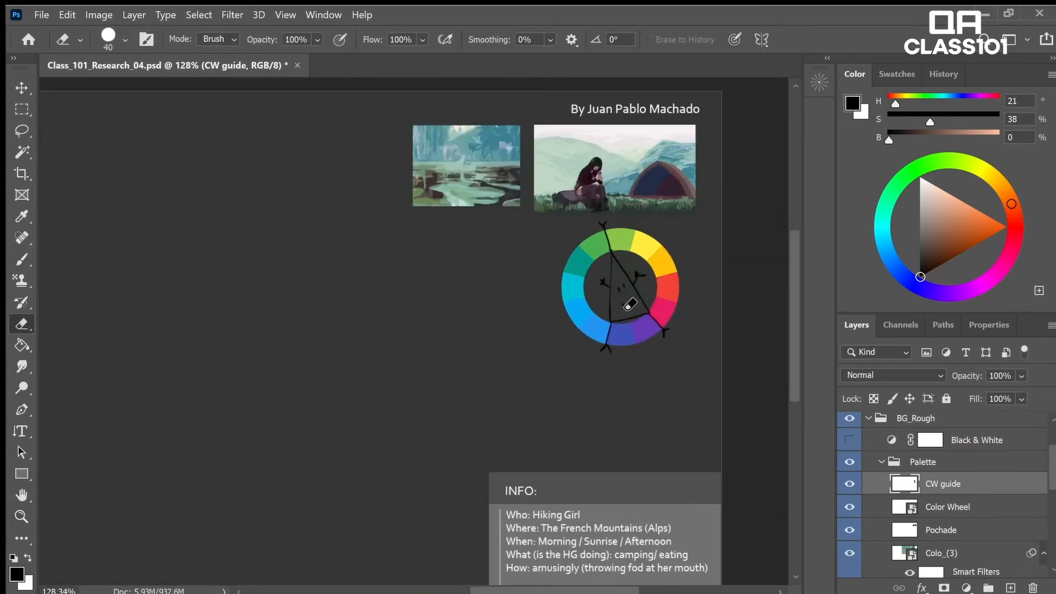
pyautogui.moveTo(602, 280)
pyautogui.mouseDown()
pyautogui.moveTo(634, 277)
pyautogui.moveTo(639, 296)
pyautogui.moveTo(611, 271)
pyautogui.mouseUp()
pyautogui.press('b')
# - Move the Palette layer's swatches below the large colour wheel and erase the leftover triangle beside them
pyautogui.press('z')
pyautogui.scroll(-5, 986, 485)
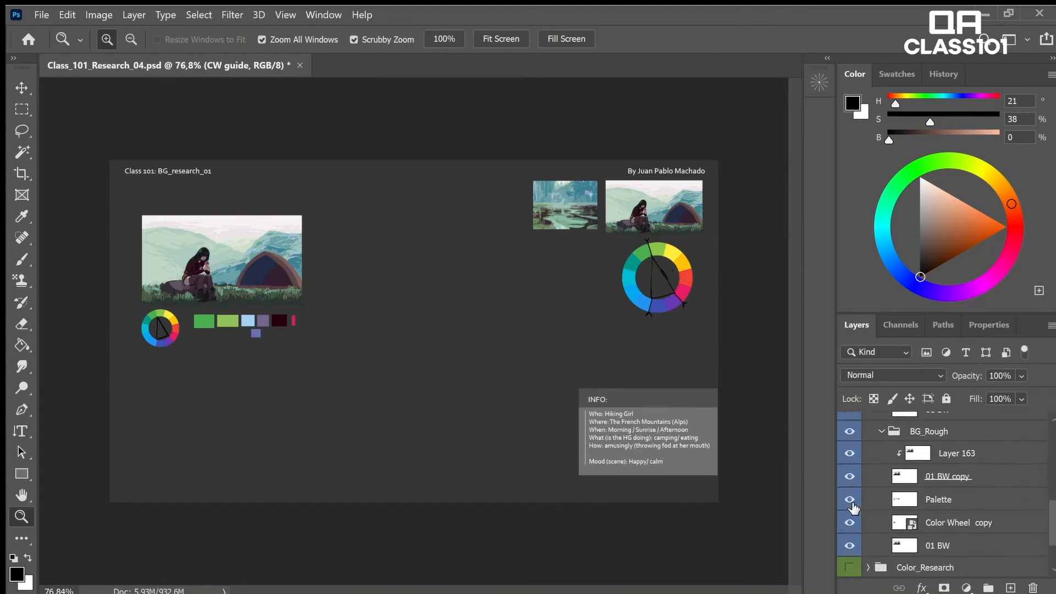
pyautogui.scroll(1, 1033, 477)
pyautogui.scroll(-1, 1017, 484)
pyautogui.click(982, 522)
pyautogui.click(981, 504)
pyautogui.press('v')
pyautogui.moveTo(240, 361); pyautogui.dragTo(655, 389)
pyautogui.press('e')
pyautogui.moveTo(576, 352); pyautogui.dragTo(578, 365)
# - Delete the Color Wheel copy and 01 BW layers from the inner BG_Rough group and check the swatches layer's visibility
pyautogui.moveTo(1006, 528)
pyautogui.mouseDown()
pyautogui.moveTo(1036, 562)
pyautogui.moveTo(1032, 587)
pyautogui.mouseUp()
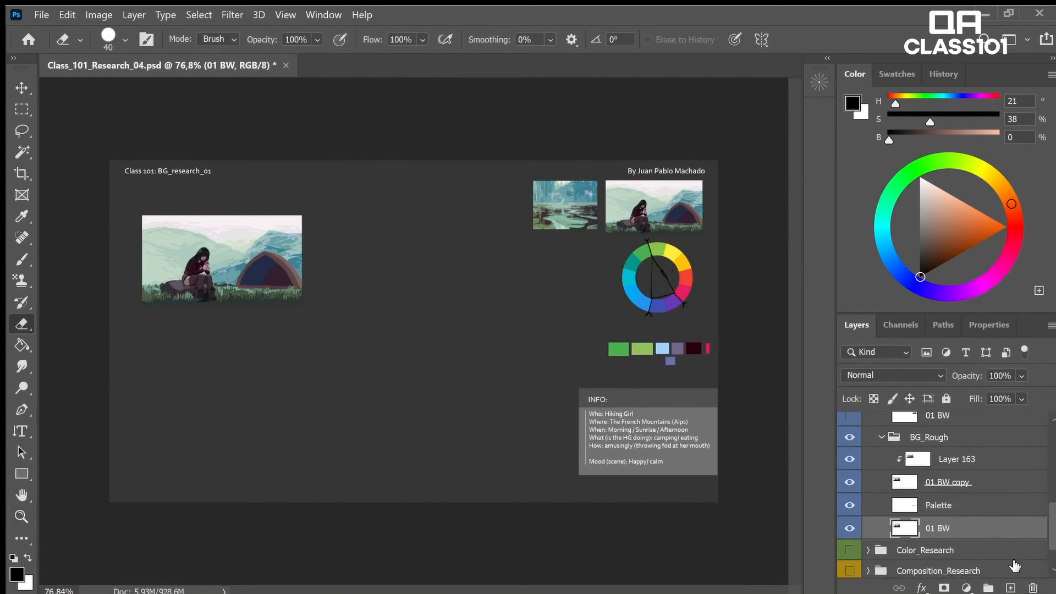
pyautogui.moveTo(1038, 536); pyautogui.dragTo(1033, 586)
pyautogui.click(849, 504)
pyautogui.click(849, 504)
# - Move the swatches layer from the inner BG_Rough group into the Palette group, collapse that group, and check its contents
pyautogui.scroll(2, 1021, 540)
pyautogui.moveTo(1021, 544); pyautogui.dragTo(1016, 457)
pyautogui.scroll(2, 1047, 506)
pyautogui.click(882, 478)
pyautogui.click(849, 478)
pyautogui.click(849, 478)
pyautogui.click(1000, 507)
pyautogui.click(981, 484)
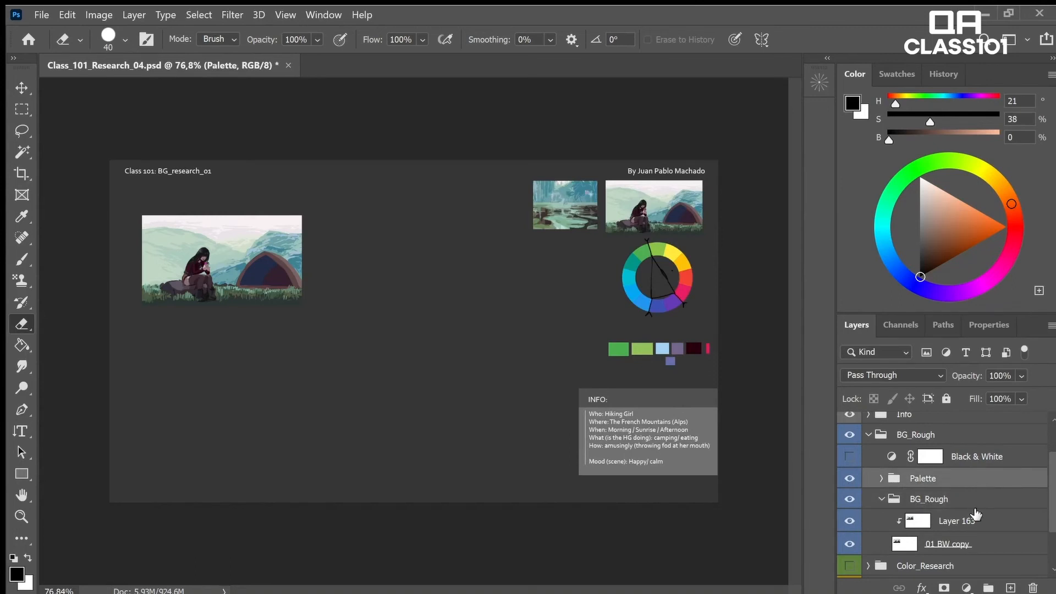
# - Identify the 01 BW copy layer by toggling its visibility, and delete it from the inner BG_Rough group
pyautogui.scroll(-2, 1018, 502)
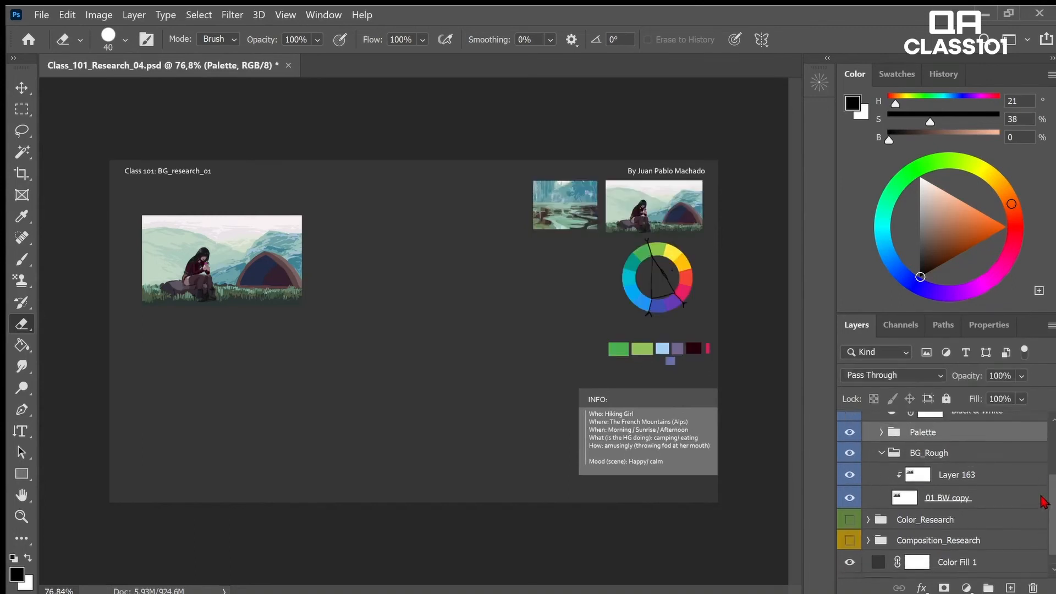
pyautogui.click(985, 504)
pyautogui.click(849, 497)
pyautogui.click(849, 497)
pyautogui.hotkey('ctrl', 't')
pyautogui.moveTo(234, 229); pyautogui.dragTo(195, 168)
pyautogui.press('Escape')
pyautogui.press('e')
pyautogui.press('Delete')
# - Enlarge and position the Layer 163 painting so it fills the entire canvas
pyautogui.click(976, 482)
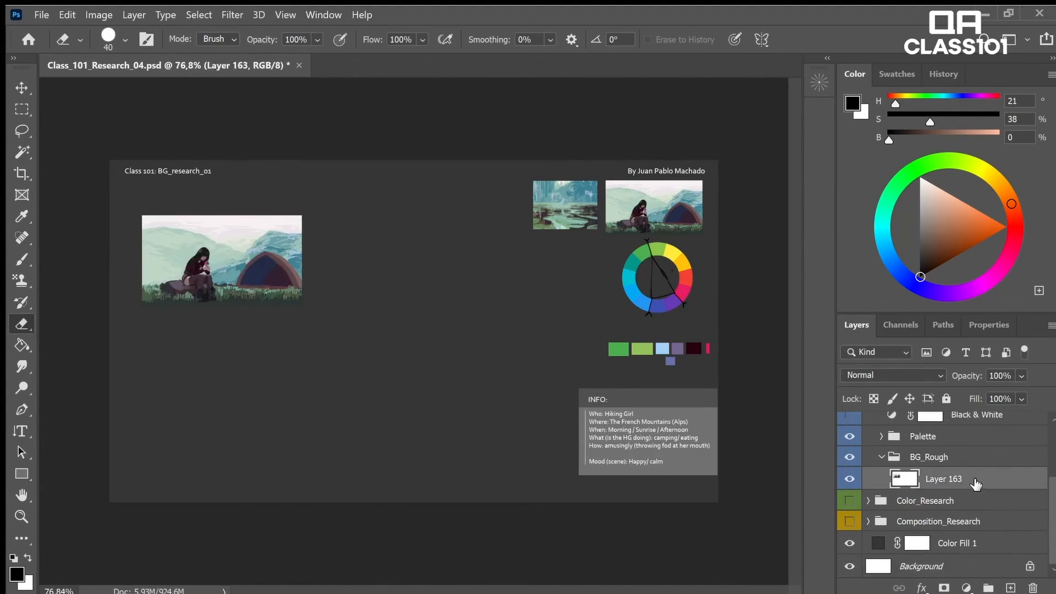
pyautogui.hotkey('ctrl', 't')
pyautogui.moveTo(322, 314); pyautogui.dragTo(645, 488)
pyautogui.moveTo(605, 375); pyautogui.dragTo(572, 390)
pyautogui.moveTo(610, 229); pyautogui.dragTo(749, 159)
pyautogui.press('Return')
# - Check the enlarged painting's values by toggling the Black & White adjustment layer on and off
pyautogui.scroll(3, 1020, 493)
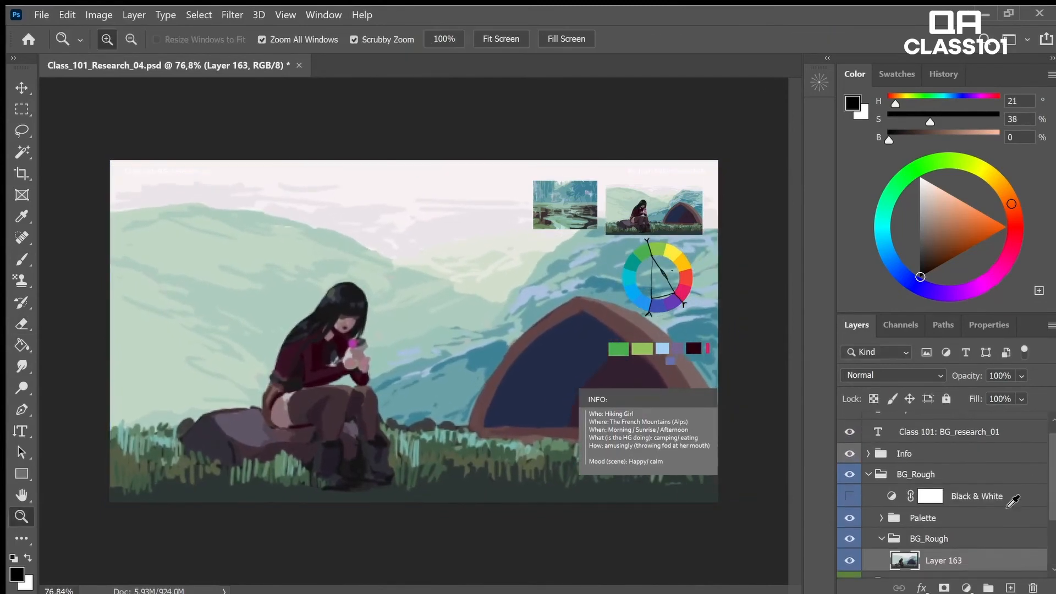
pyautogui.click(1011, 498)
pyautogui.click(850, 496)
pyautogui.click(849, 496)
pyautogui.scroll(-1, 880, 495)
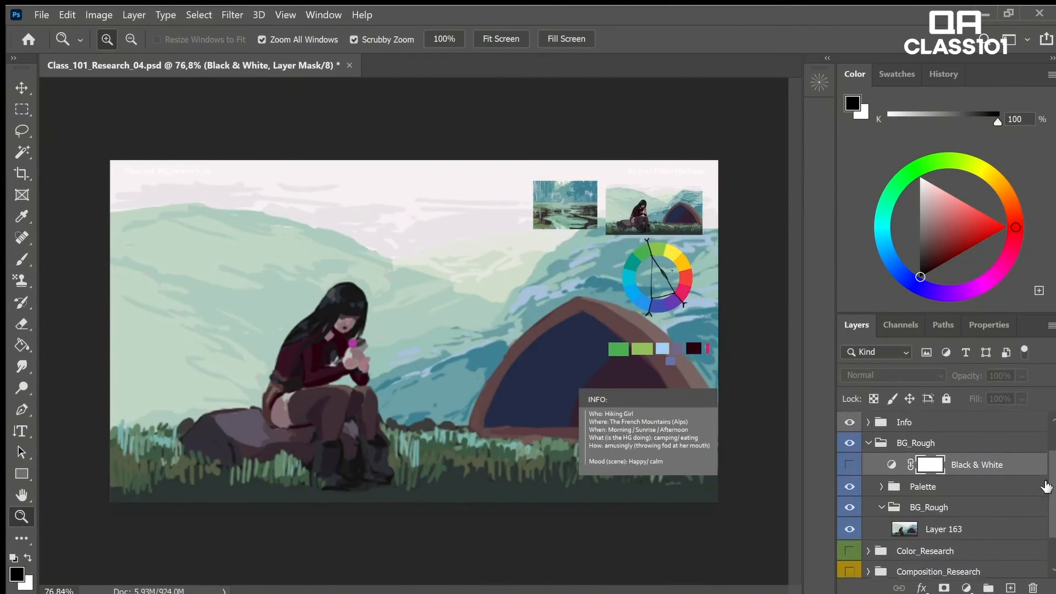
# - Hide the Palette group and make the BG layer in the inner BG_Rough group the active layer for the Brush
pyautogui.scroll(-1, 1039, 467)
pyautogui.click(849, 463)
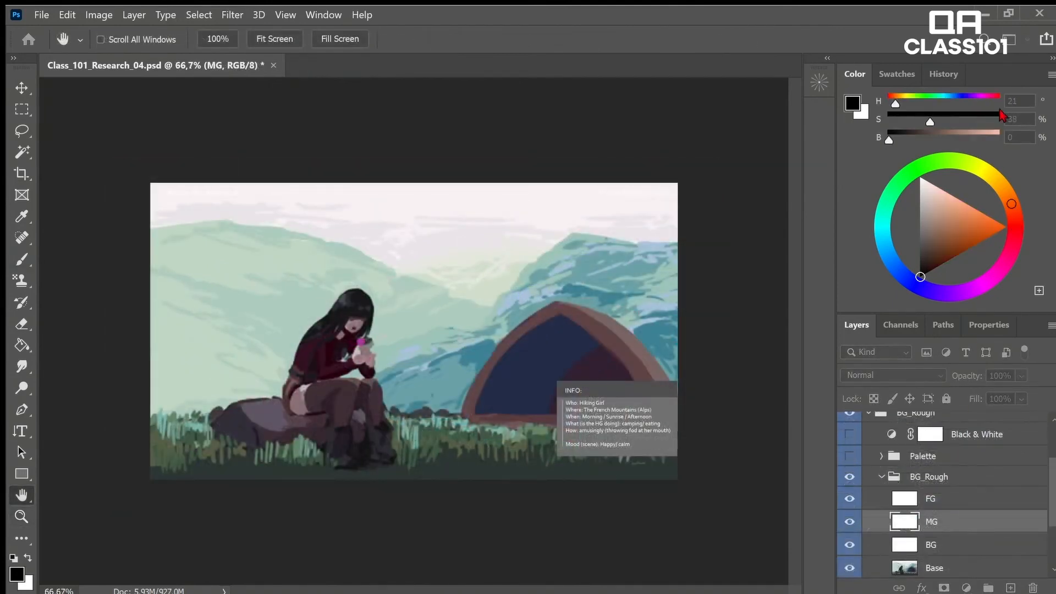
pyautogui.press('b')
pyautogui.click(946, 544)
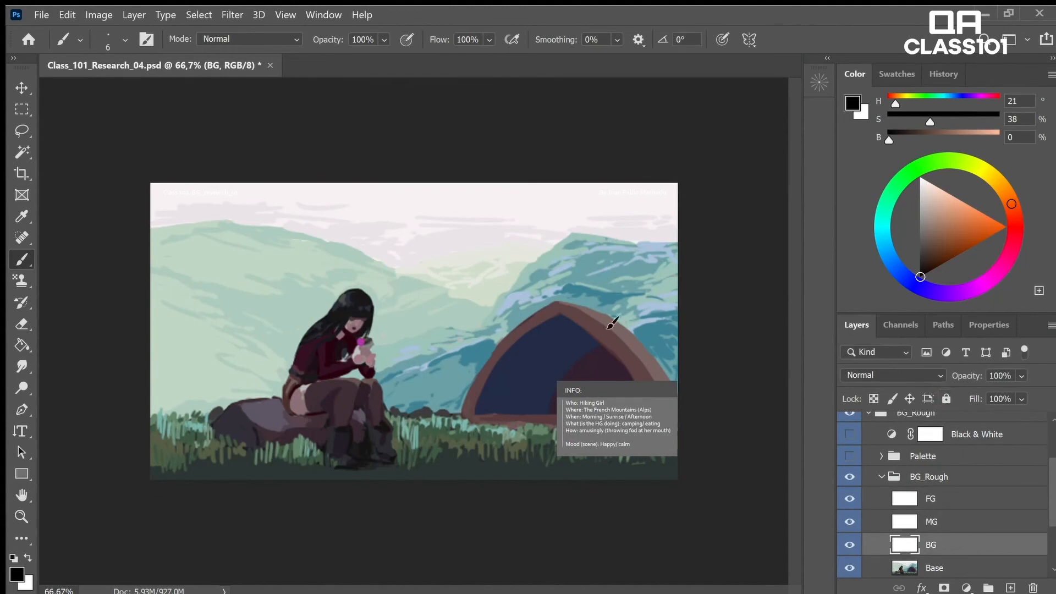
# - Add a new empty layer directly above the MG layer in the inner BG_Rough group
pyautogui.press('z')
pyautogui.press('b')
pyautogui.click(998, 523)
pyautogui.click(1010, 588)
pyautogui.doubleClick(944, 522)
pyautogui.click(973, 521)
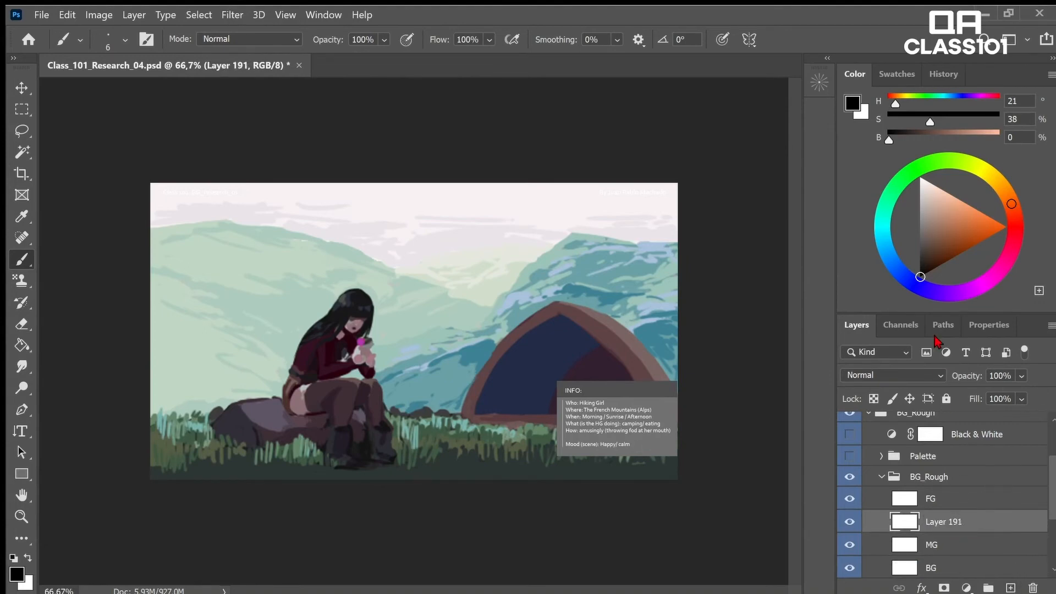
# - Sketch a small black layering diagram in the sky: a seated stick figure, mountain shapes behind and a foreground plane, labelled BG and FG
pyautogui.hotkey('ctrl', 'space')
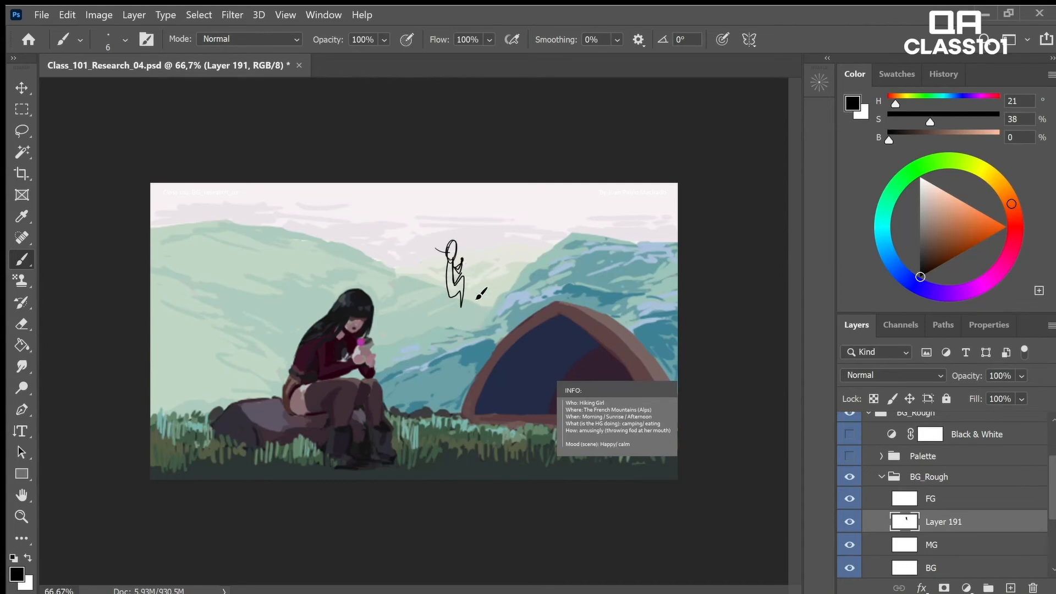
pyautogui.moveTo(509, 263)
pyautogui.mouseDown()
pyautogui.moveTo(497, 296)
pyautogui.moveTo(440, 332)
pyautogui.moveTo(508, 265)
pyautogui.moveTo(526, 295)
pyautogui.moveTo(552, 292)
pyautogui.mouseUp()
pyautogui.moveTo(488, 345)
pyautogui.mouseDown()
pyautogui.moveTo(490, 210)
pyautogui.moveTo(480, 346)
pyautogui.mouseUp()
pyautogui.moveTo(381, 347); pyautogui.dragTo(428, 249)
pyautogui.moveTo(385, 297)
pyautogui.mouseDown()
pyautogui.moveTo(434, 187)
pyautogui.moveTo(448, 222)
pyautogui.moveTo(461, 224)
pyautogui.moveTo(452, 240)
pyautogui.moveTo(421, 256)
pyautogui.moveTo(363, 255)
pyautogui.moveTo(347, 305)
pyautogui.moveTo(393, 260)
pyautogui.mouseUp()
pyautogui.moveTo(384, 189); pyautogui.dragTo(338, 318)
pyautogui.moveTo(268, 236)
pyautogui.mouseDown()
pyautogui.moveTo(265, 271)
pyautogui.moveTo(297, 252)
pyautogui.mouseUp()
# - Reposition and rescale the sketched diagram with the Move tool and Free Transform
pyautogui.press('v')
pyautogui.moveTo(540, 308); pyautogui.dragTo(567, 320)
pyautogui.hotkey('ctrl', 't')
pyautogui.moveTo(579, 387); pyautogui.dragTo(472, 316)
pyautogui.moveTo(428, 267)
pyautogui.mouseDown()
pyautogui.moveTo(502, 278)
pyautogui.moveTo(523, 261)
pyautogui.mouseUp()
pyautogui.click(820, 38)
# - Enclose the diagram in angled frame lines and add a rock under the figure and an arrow to the foreground plane
pyautogui.press('z')
pyautogui.press('b')
pyautogui.moveTo(323, 337)
pyautogui.mouseDown()
pyautogui.moveTo(518, 333)
pyautogui.moveTo(614, 252)
pyautogui.mouseUp()
pyautogui.moveTo(610, 247); pyautogui.dragTo(520, 216)
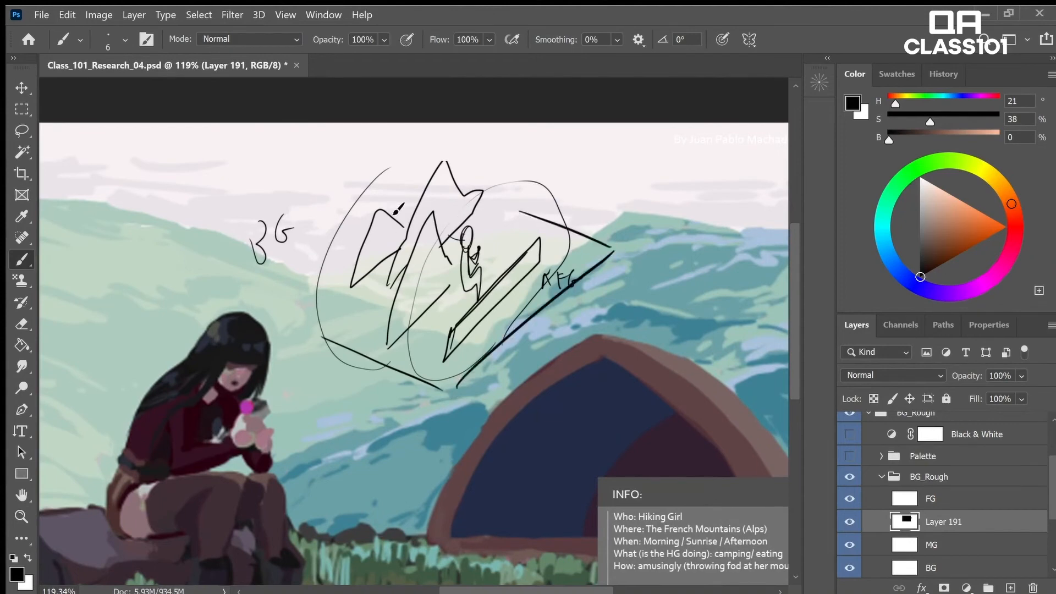
pyautogui.moveTo(372, 212); pyautogui.dragTo(281, 302)
pyautogui.moveTo(281, 308); pyautogui.dragTo(345, 340)
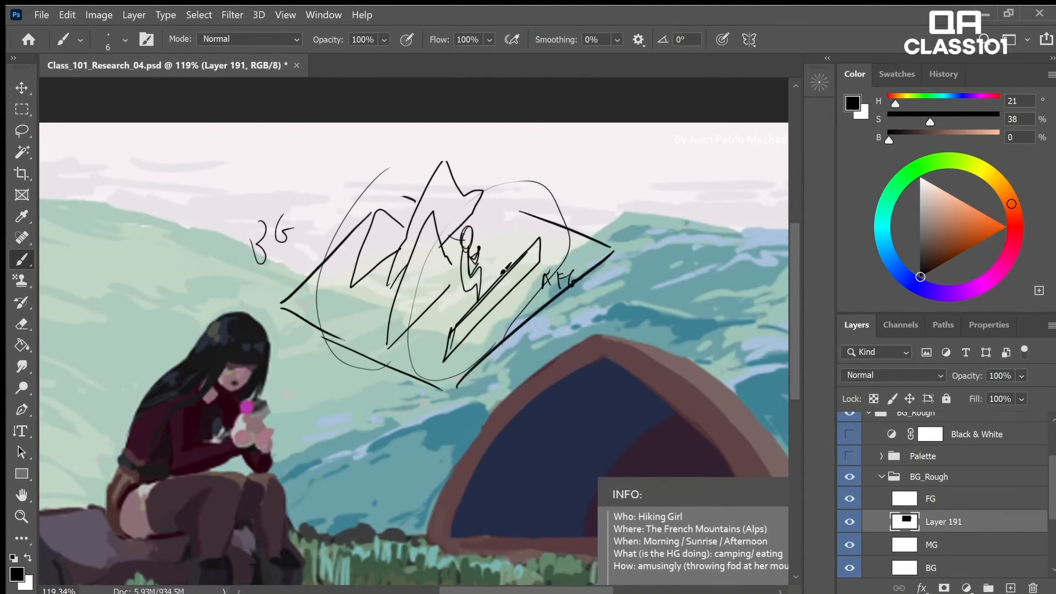
pyautogui.moveTo(465, 277); pyautogui.dragTo(469, 305)
pyautogui.moveTo(554, 334)
pyautogui.mouseDown()
pyautogui.moveTo(516, 299)
pyautogui.moveTo(532, 281)
pyautogui.mouseUp()
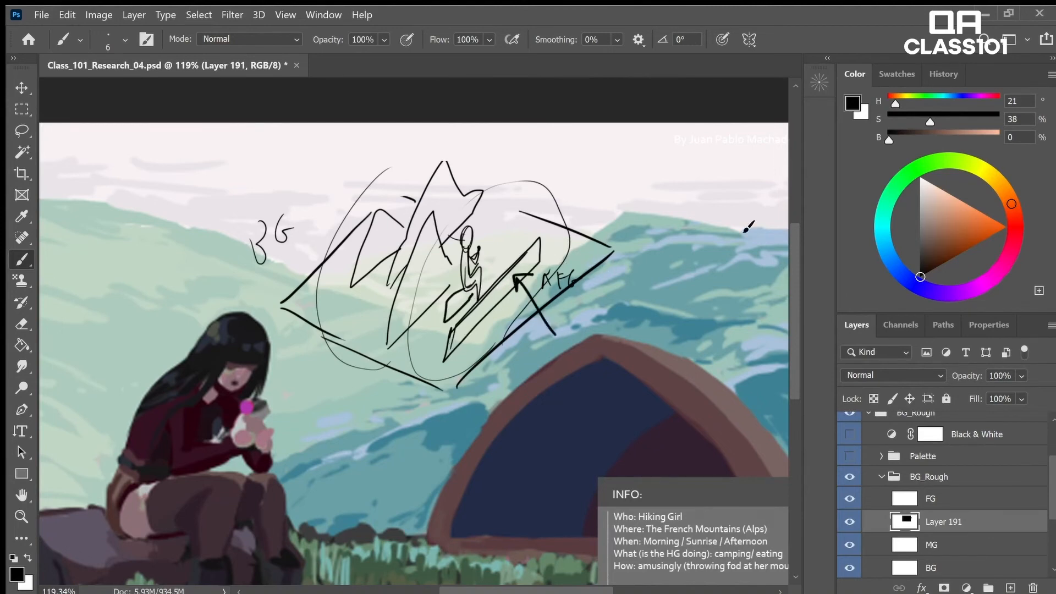
# - Choose a bright orange, trace the diagram's foreground plane with it and write the label OL beside the arrow
pyautogui.click(987, 235)
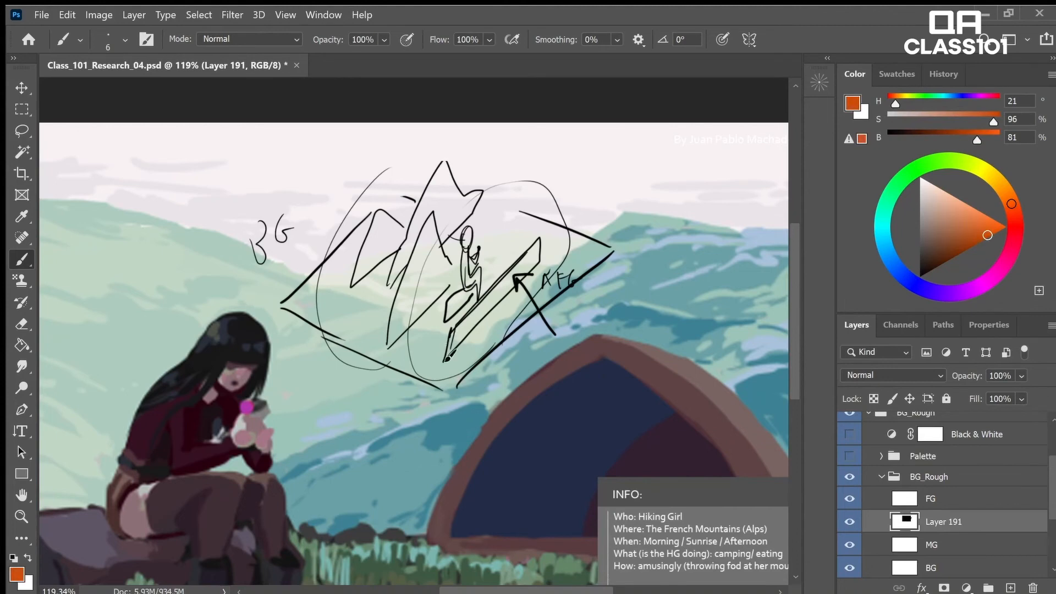
pyautogui.moveTo(447, 357)
pyautogui.mouseDown()
pyautogui.moveTo(464, 317)
pyautogui.moveTo(543, 240)
pyautogui.moveTo(450, 352)
pyautogui.mouseUp()
pyautogui.moveTo(577, 324); pyautogui.dragTo(602, 338)
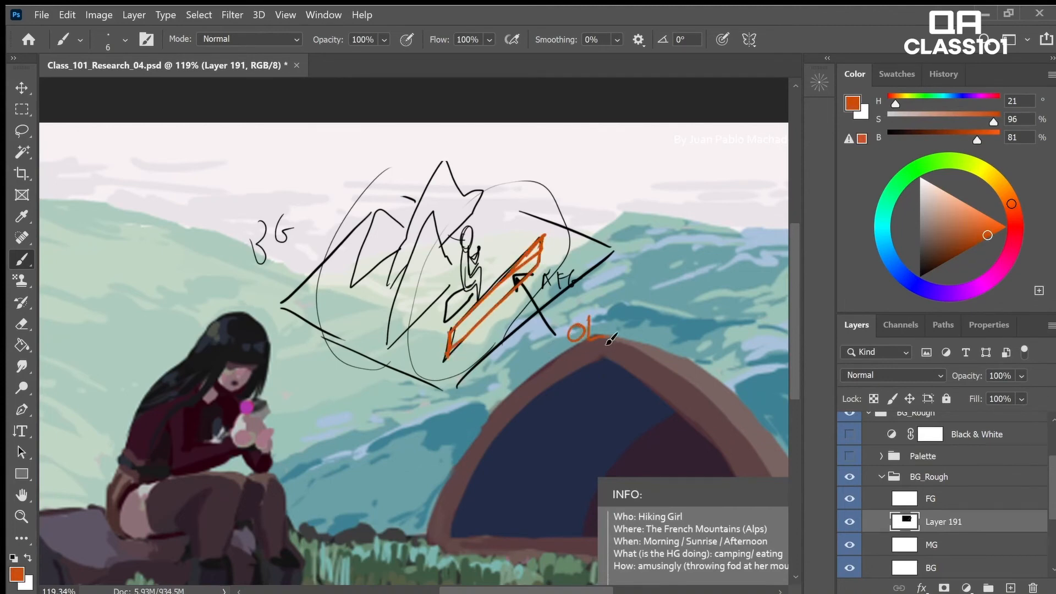
# - Handwrite the orange notes "Over Layer", "OL not always FG" and "over character" on the tent
pyautogui.moveTo(568, 380); pyautogui.dragTo(592, 393)
pyautogui.moveTo(595, 386); pyautogui.dragTo(605, 394)
pyautogui.moveTo(569, 403)
pyautogui.mouseDown()
pyautogui.moveTo(580, 422)
pyautogui.moveTo(611, 411)
pyautogui.mouseUp()
pyautogui.moveTo(615, 408); pyautogui.dragTo(632, 409)
pyautogui.moveTo(535, 425); pyautogui.dragTo(554, 438)
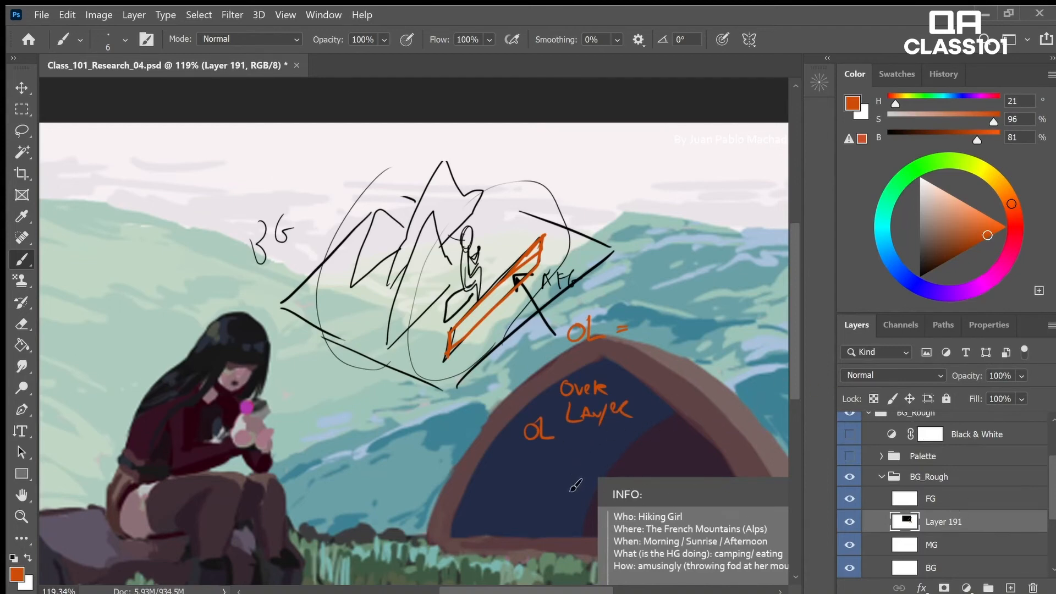
pyautogui.moveTo(554, 459)
pyautogui.mouseDown()
pyautogui.moveTo(604, 451)
pyautogui.moveTo(604, 465)
pyautogui.moveTo(621, 452)
pyautogui.mouseUp()
pyautogui.moveTo(511, 482)
pyautogui.mouseDown()
pyautogui.moveTo(522, 471)
pyautogui.moveTo(531, 482)
pyautogui.mouseUp()
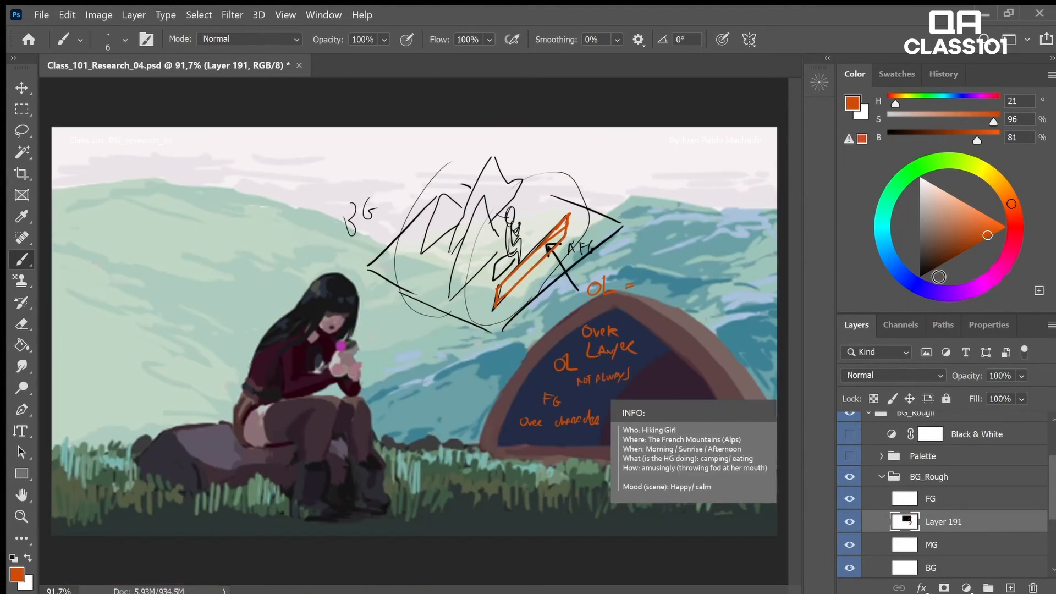
# - Trace the diagram's mountains in bright blue and mark them with an arrow and the label BG
pyautogui.click(900, 272)
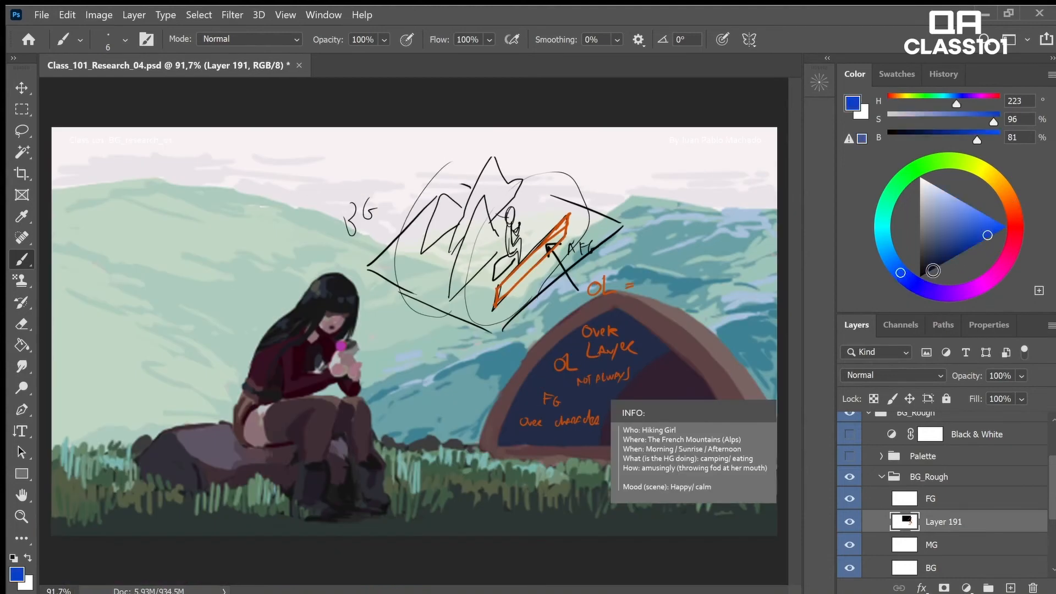
pyautogui.moveTo(502, 252)
pyautogui.mouseDown()
pyautogui.moveTo(451, 301)
pyautogui.moveTo(486, 198)
pyautogui.moveTo(499, 248)
pyautogui.moveTo(523, 192)
pyautogui.moveTo(494, 164)
pyautogui.moveTo(418, 256)
pyautogui.mouseUp()
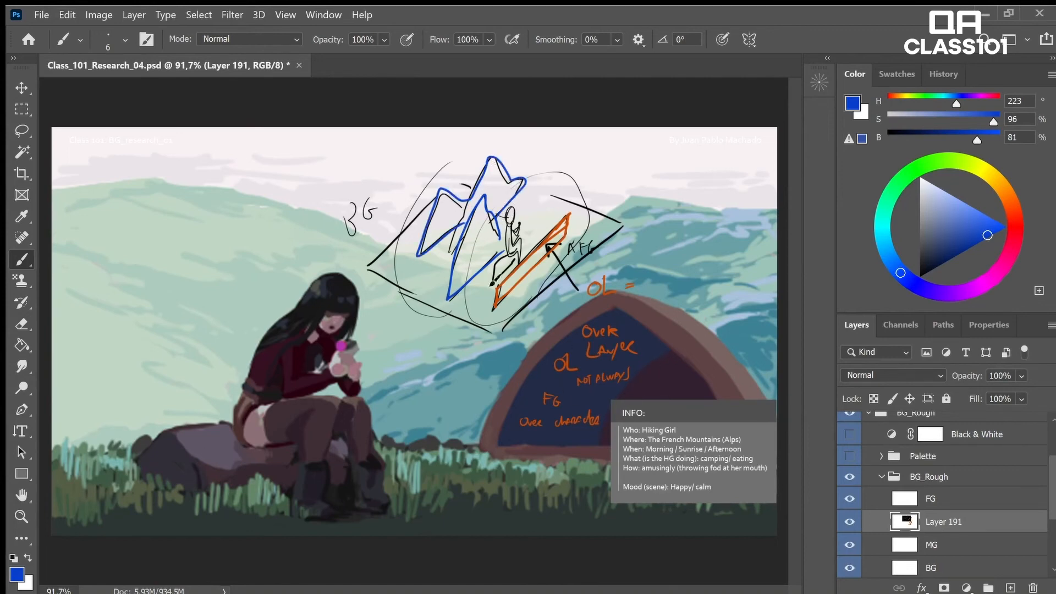
pyautogui.moveTo(519, 165)
pyautogui.mouseDown()
pyautogui.moveTo(574, 144)
pyautogui.moveTo(584, 151)
pyautogui.mouseUp()
# - Trace the diagram's figure in crimson and write a pose note for the character with an arrow pointing to it
pyautogui.click(1003, 243)
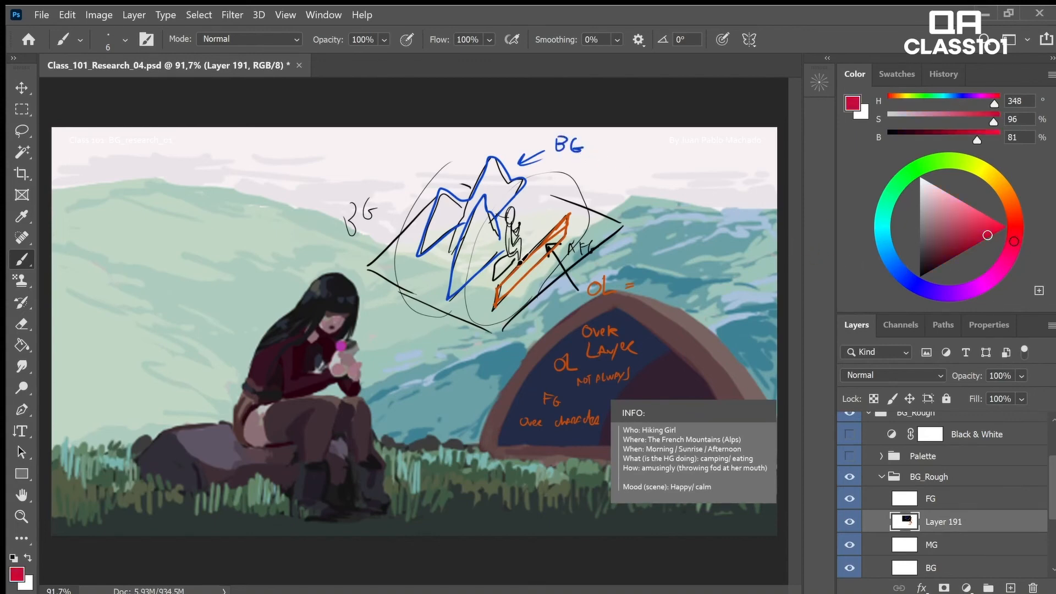
pyautogui.moveTo(515, 242)
pyautogui.mouseDown()
pyautogui.moveTo(520, 220)
pyautogui.moveTo(507, 208)
pyautogui.moveTo(509, 257)
pyautogui.moveTo(496, 272)
pyautogui.moveTo(516, 254)
pyautogui.mouseUp()
pyautogui.moveTo(608, 176); pyautogui.dragTo(577, 205)
pyautogui.moveTo(633, 154)
pyautogui.mouseDown()
pyautogui.moveTo(637, 169)
pyautogui.moveTo(710, 155)
pyautogui.moveTo(738, 165)
pyautogui.moveTo(669, 170)
pyautogui.moveTo(665, 183)
pyautogui.mouseUp()
pyautogui.press('e')
pyautogui.press('b')
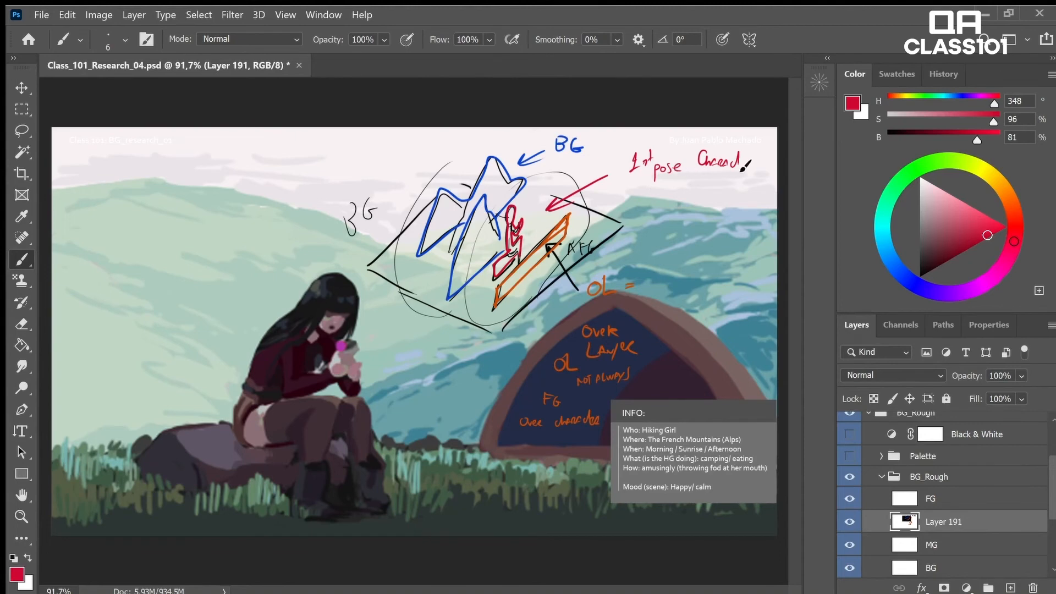
# - Erase the untidy lettering of the crimson note and rewrite it more clearly, starting with "1st pose"
pyautogui.press('e')
pyautogui.moveTo(633, 157)
pyautogui.mouseDown()
pyautogui.moveTo(649, 168)
pyautogui.moveTo(630, 166)
pyautogui.mouseUp()
pyautogui.press('b')
pyautogui.press('e')
pyautogui.moveTo(743, 161); pyautogui.dragTo(719, 165)
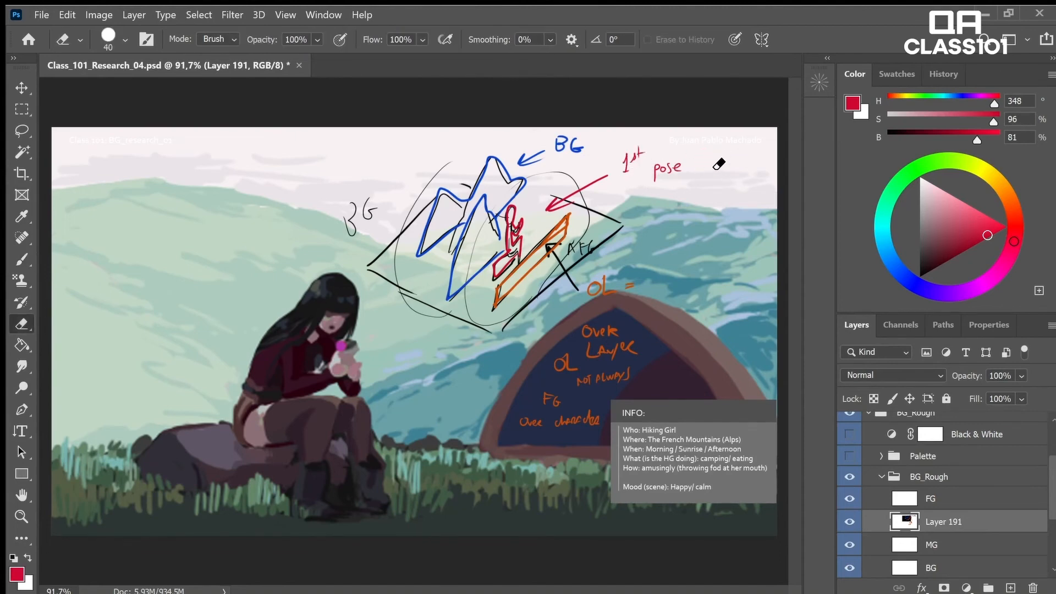
pyautogui.press('b')
pyautogui.moveTo(717, 175)
pyautogui.mouseDown()
pyautogui.moveTo(743, 171)
pyautogui.moveTo(721, 200)
pyautogui.moveTo(752, 181)
pyautogui.moveTo(748, 190)
pyautogui.moveTo(715, 171)
pyautogui.moveTo(698, 191)
pyautogui.mouseUp()
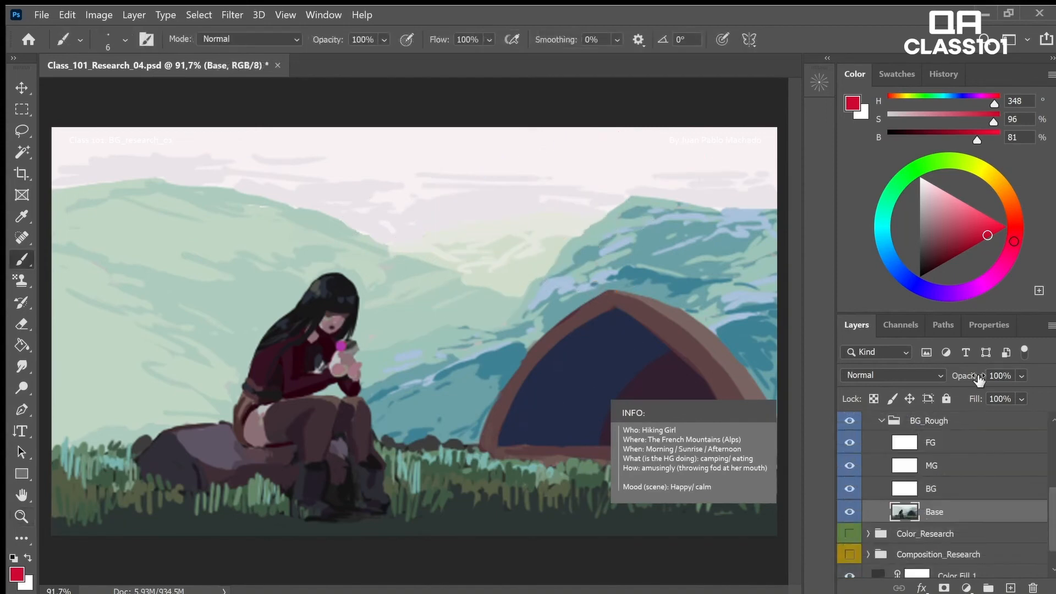
# - Lower the Base layer's opacity and add a new layer above it named BG_line_Rough
pyautogui.moveTo(975, 375); pyautogui.dragTo(958, 377)
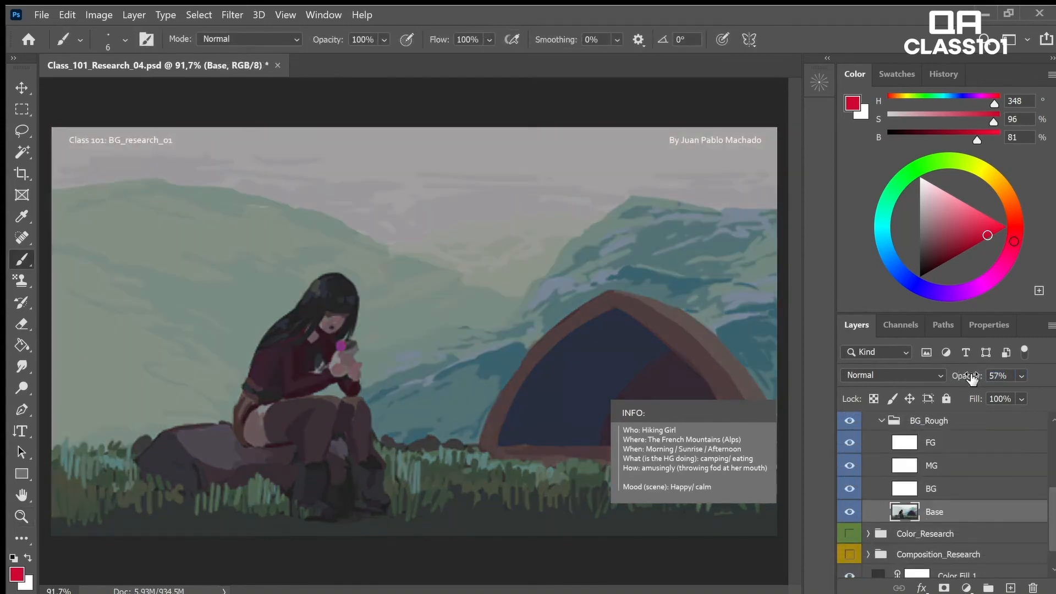
pyautogui.click(1011, 588)
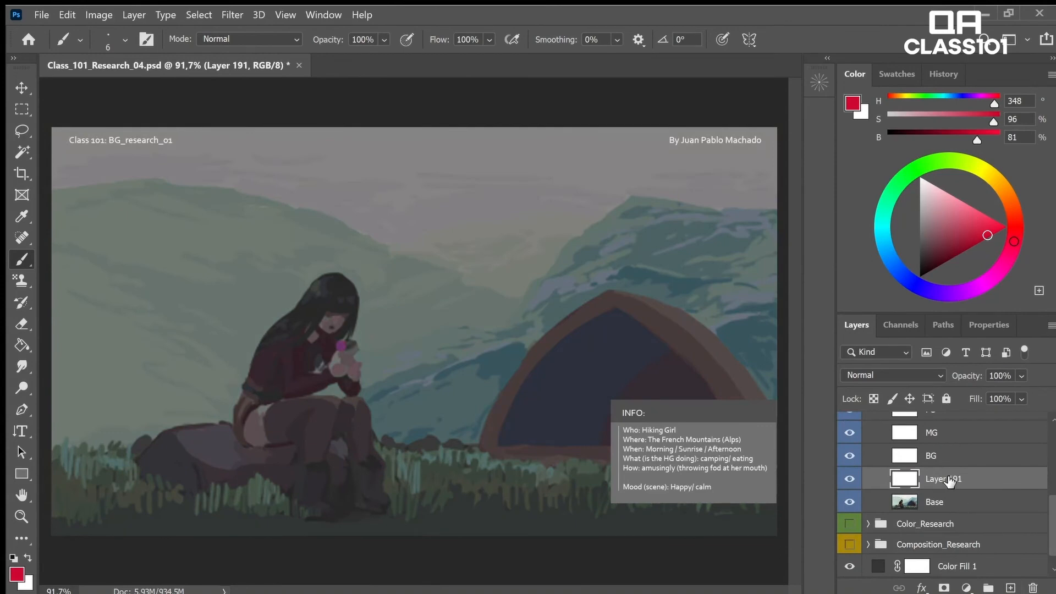
pyautogui.doubleClick(950, 479)
pyautogui.press('BackSpace')
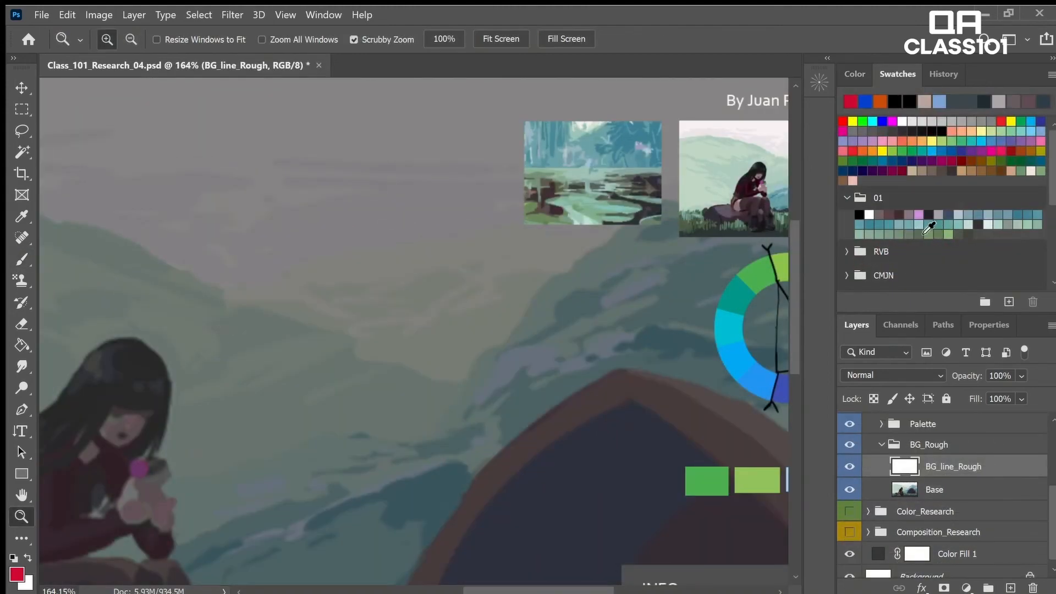
# - Pick the dark purple swatch from the 01 swatch group as the brush colour, then undo the test stroke
pyautogui.click(928, 215)
pyautogui.press('b')
pyautogui.moveTo(519, 392)
pyautogui.mouseDown()
pyautogui.moveTo(581, 349)
pyautogui.moveTo(599, 407)
pyautogui.moveTo(698, 322)
pyautogui.moveTo(682, 375)
pyautogui.mouseUp()
pyautogui.click(854, 73)
pyautogui.hotkey('ctrl', 'z')
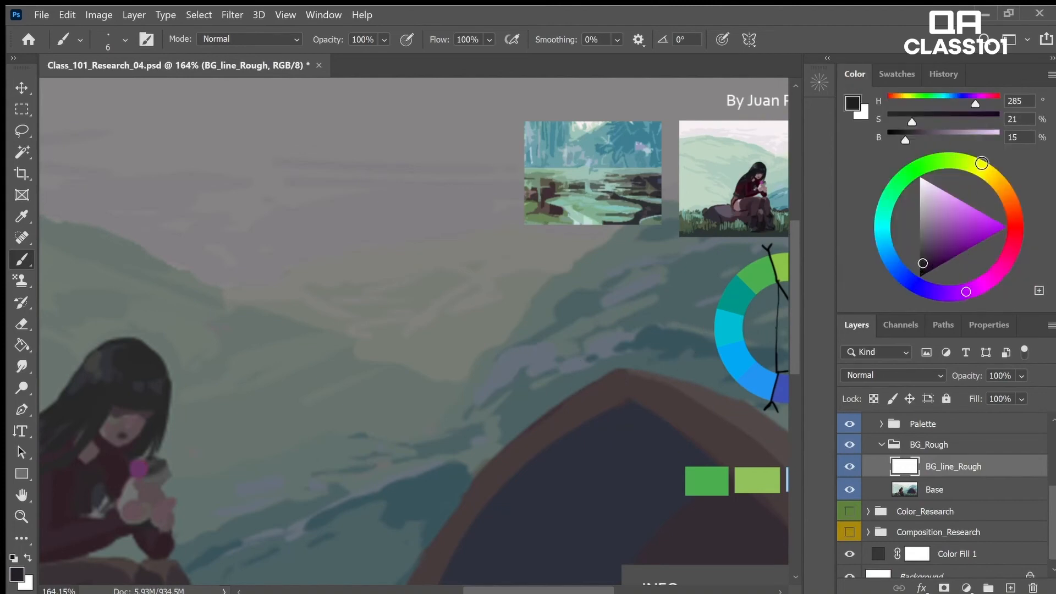
# - Sketch the distant central mountain with its ridges and write an underlined "LOOK AT REF!" note above it
pyautogui.press('z')
pyautogui.moveTo(566, 400)
pyautogui.mouseDown()
pyautogui.moveTo(530, 462)
pyautogui.moveTo(453, 429)
pyautogui.mouseUp()
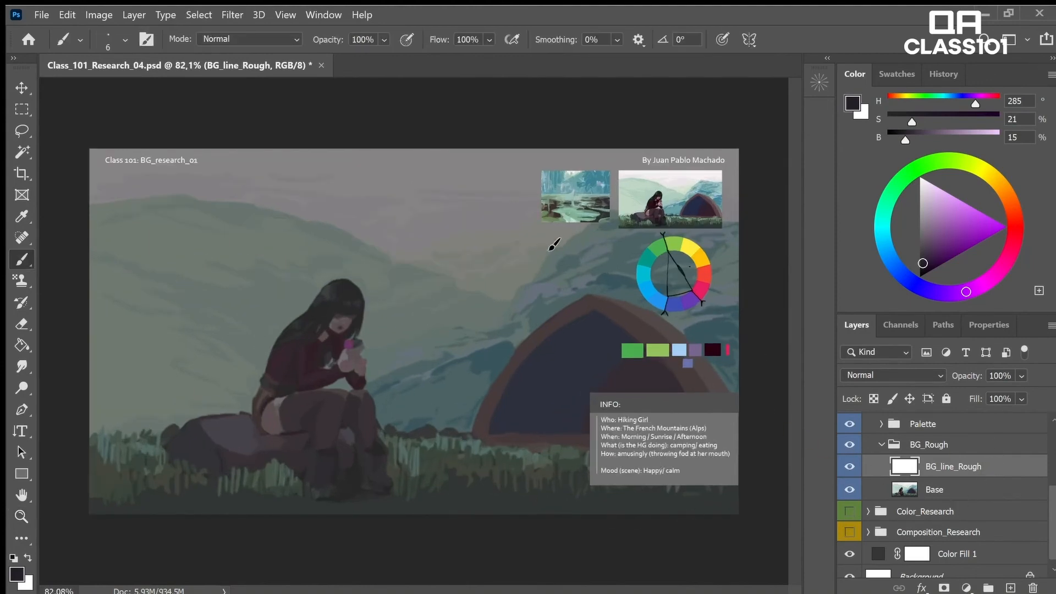
pyautogui.press('z')
pyautogui.moveTo(474, 249); pyautogui.dragTo(474, 252)
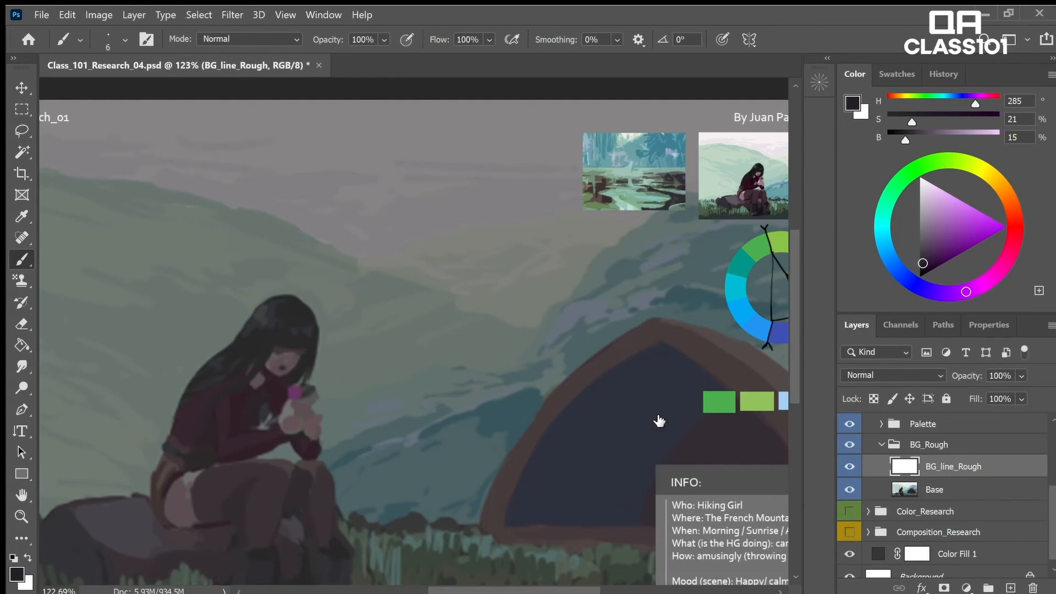
pyautogui.moveTo(431, 168); pyautogui.dragTo(443, 165)
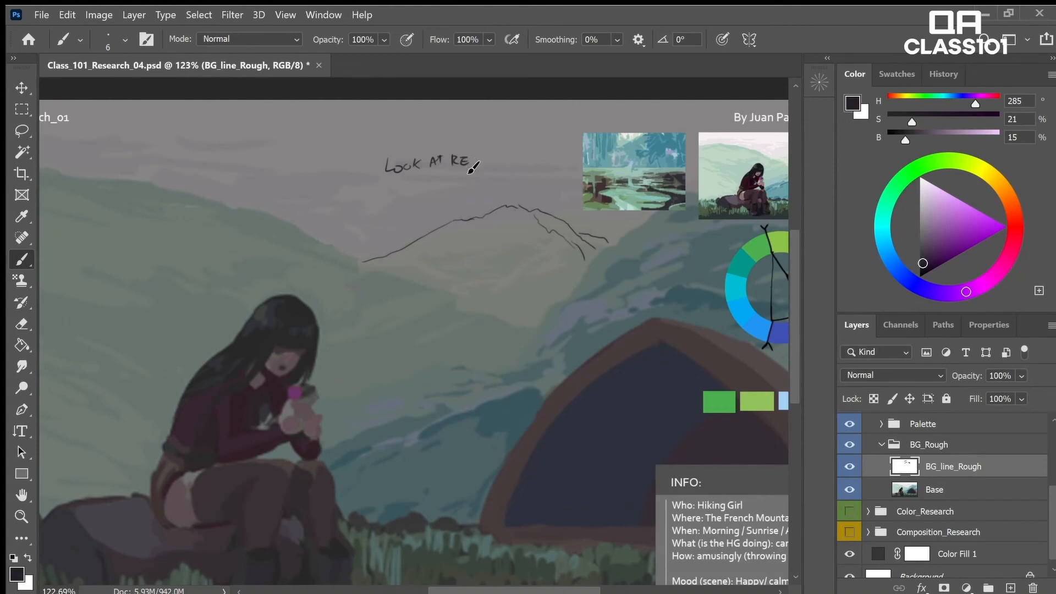
pyautogui.moveTo(482, 150); pyautogui.dragTo(481, 163)
pyautogui.moveTo(373, 181); pyautogui.dragTo(469, 172)
pyautogui.moveTo(486, 308)
pyautogui.mouseDown()
pyautogui.moveTo(552, 245)
pyautogui.moveTo(526, 278)
pyautogui.moveTo(532, 265)
pyautogui.moveTo(490, 276)
pyautogui.mouseUp()
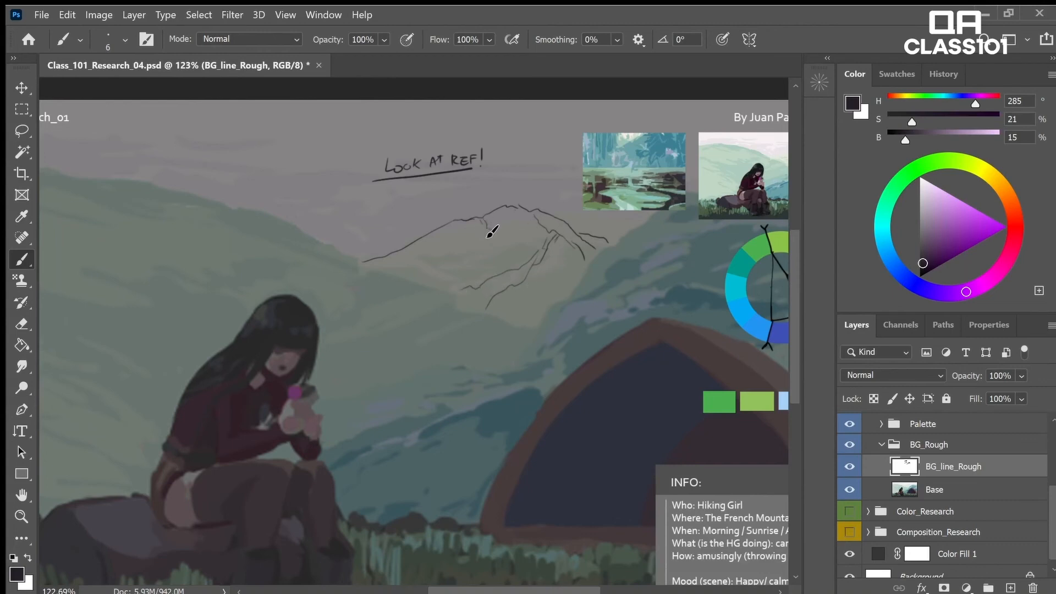
pyautogui.moveTo(408, 267); pyautogui.dragTo(461, 220)
# - Draw a small sun at the top of the sky with an arrow showing the light direction
pyautogui.hotkey('ctrl', 'space')
pyautogui.moveTo(650, 284); pyautogui.dragTo(615, 257)
pyautogui.hotkey('ctrl', 'space')
pyautogui.moveTo(690, 250); pyautogui.dragTo(649, 247)
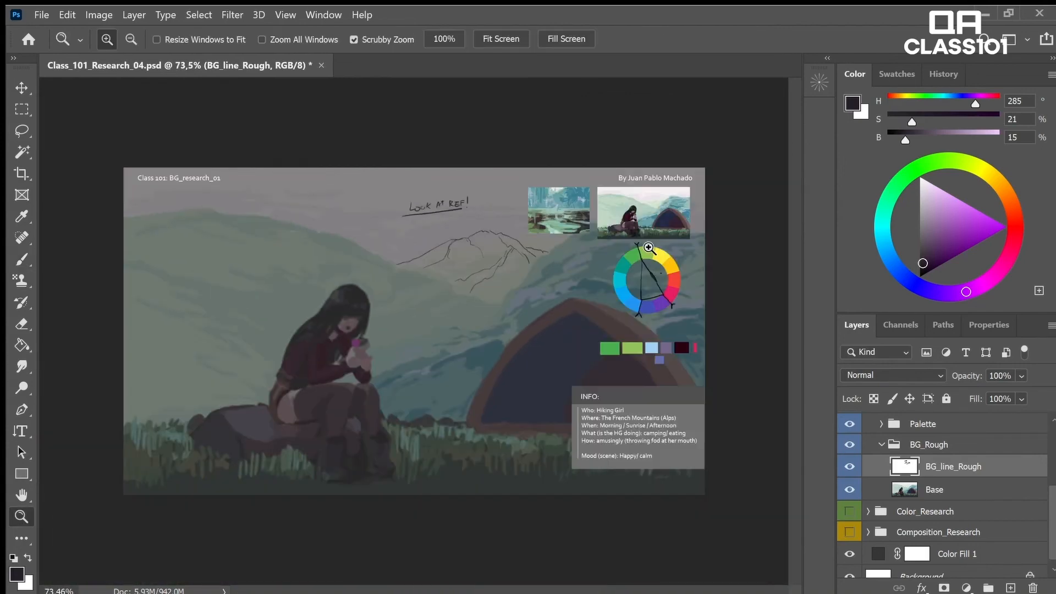
pyautogui.moveTo(530, 276)
pyautogui.mouseDown()
pyautogui.moveTo(546, 278)
pyautogui.moveTo(513, 266)
pyautogui.mouseUp()
pyautogui.moveTo(317, 156); pyautogui.dragTo(321, 156)
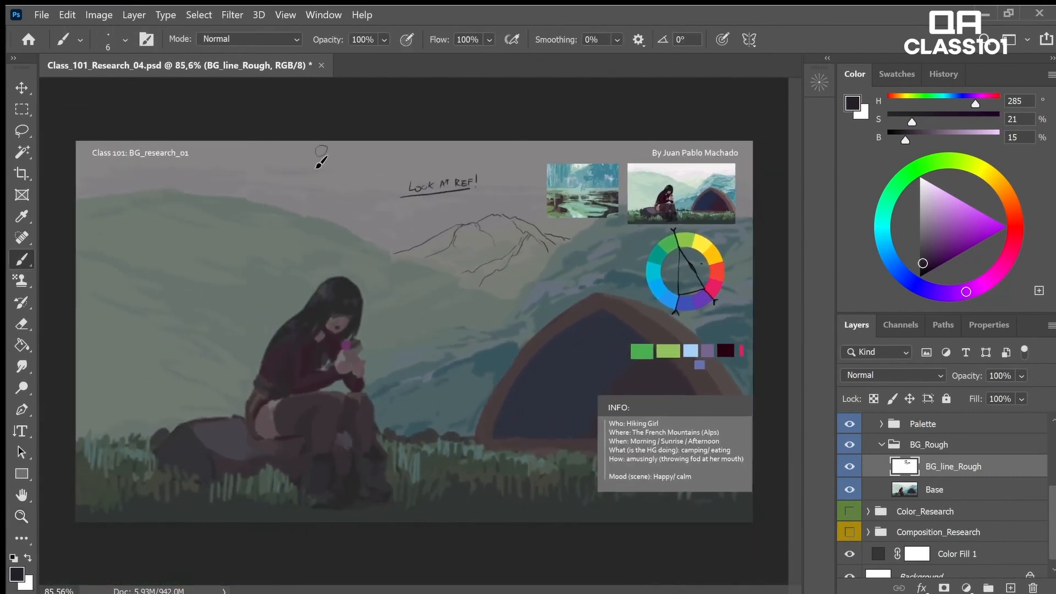
pyautogui.moveTo(336, 170); pyautogui.dragTo(344, 174)
# - Look closer at the colour references, and hide the Palette group to clear the painting
pyautogui.press('z')
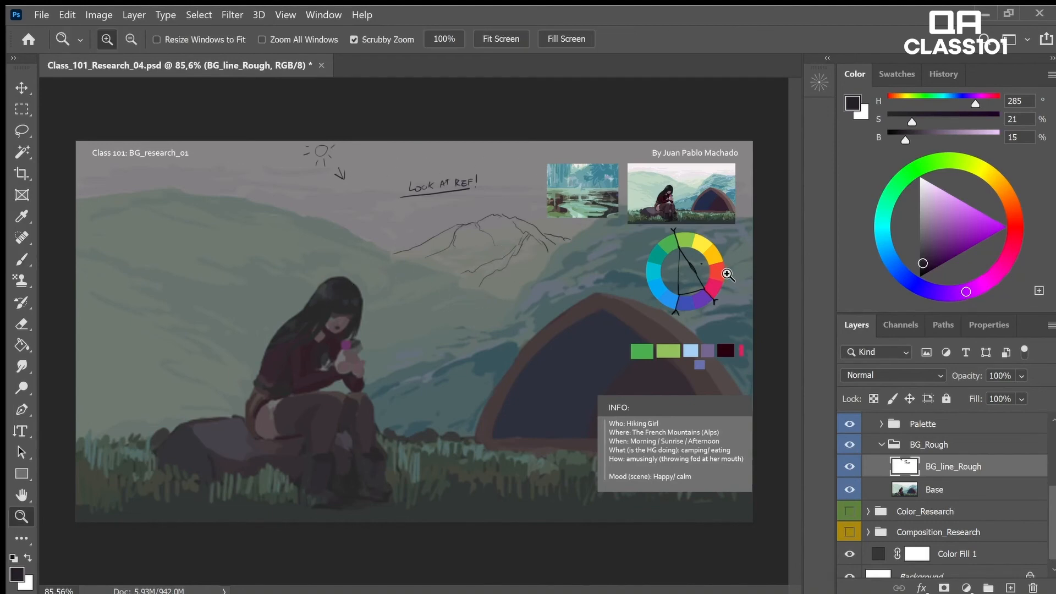
pyautogui.click(720, 271)
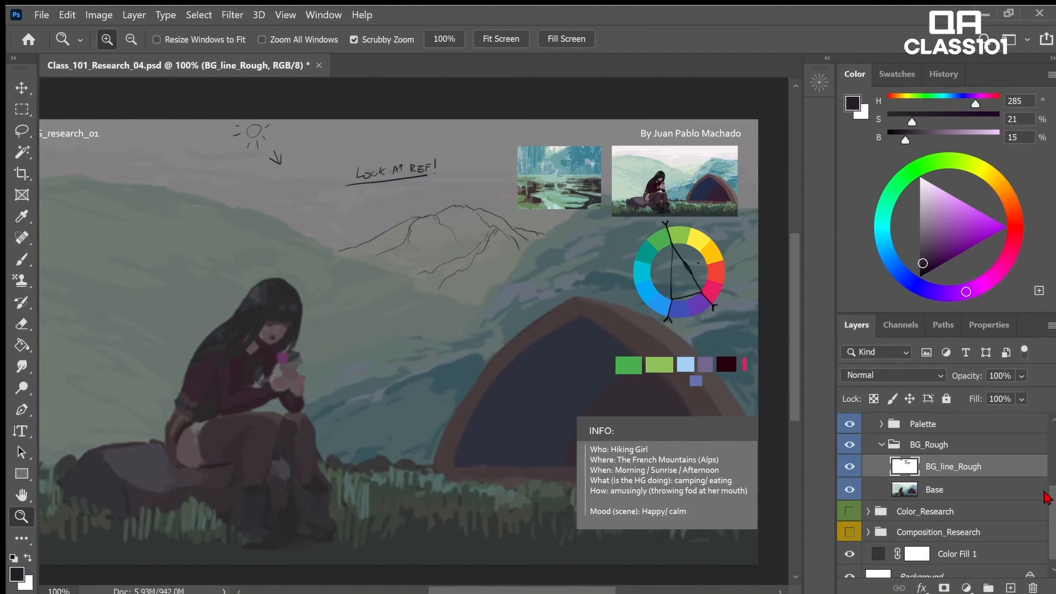
pyautogui.scroll(2, 1044, 495)
pyautogui.click(850, 468)
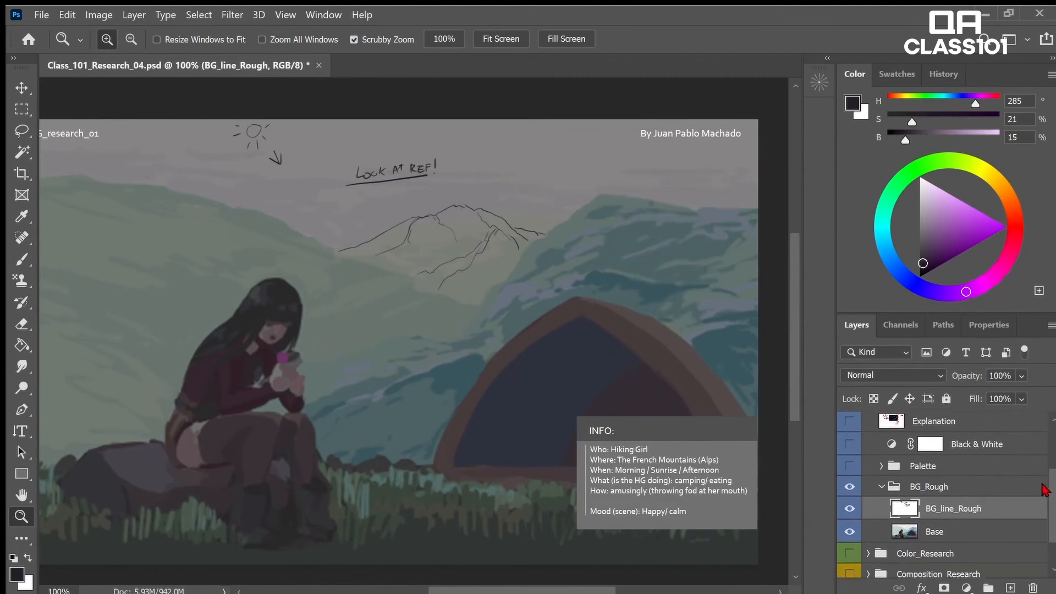
pyautogui.scroll(-1, 1047, 481)
# - Outline the blue mountain above the tent and continue its slope down through the valley to the girl's hands
pyautogui.moveTo(633, 198); pyautogui.dragTo(638, 193)
pyautogui.press('b')
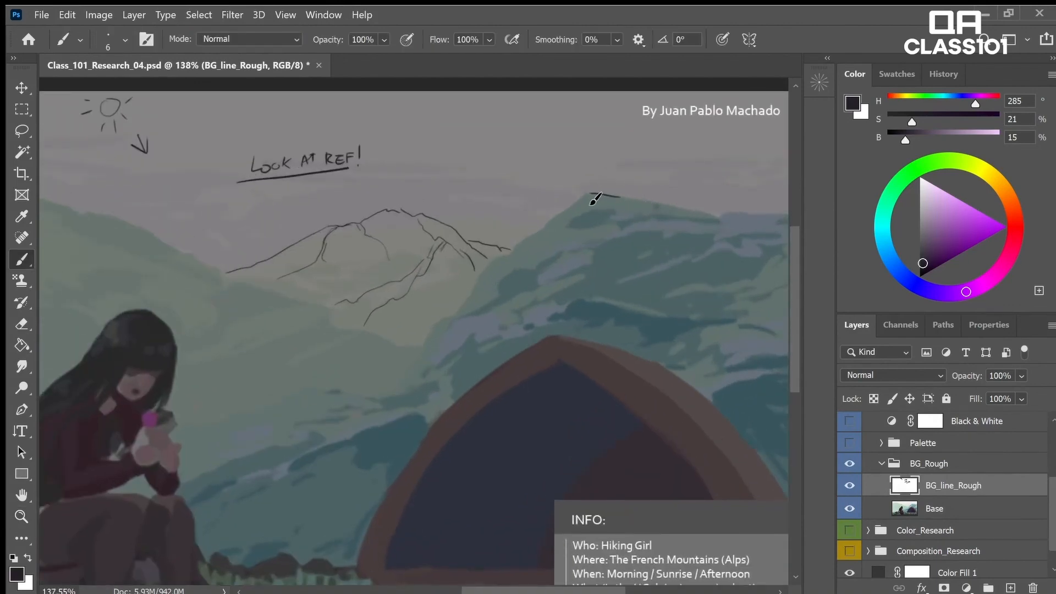
pyautogui.moveTo(542, 234); pyautogui.dragTo(697, 204)
pyautogui.moveTo(375, 313); pyautogui.dragTo(341, 312)
pyautogui.moveTo(670, 240); pyautogui.dragTo(706, 247)
pyautogui.moveTo(478, 264)
pyautogui.mouseDown()
pyautogui.moveTo(431, 321)
pyautogui.moveTo(231, 415)
pyautogui.mouseUp()
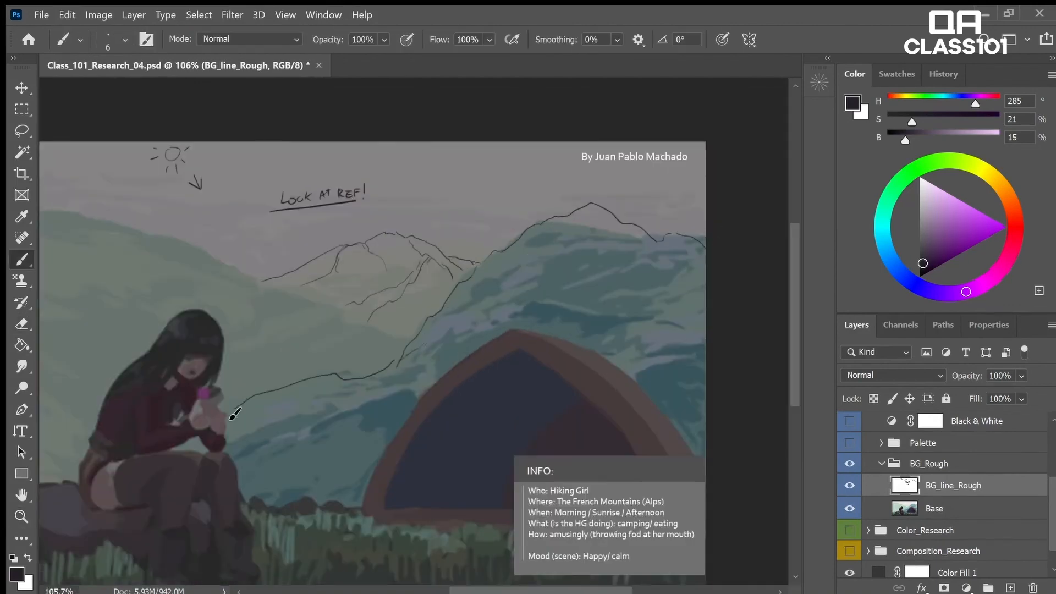
# - Hide the dark Color Fill 1 layer beneath the faded painting
pyautogui.press('z')
pyautogui.moveTo(385, 308); pyautogui.dragTo(330, 308)
pyautogui.scroll(-1, 927, 534)
pyautogui.click(849, 543)
pyautogui.scroll(1, 880, 523)
# - Extend the valley slope line across the girl and add ridge lines to the peak above the tent
pyautogui.press('b')
pyautogui.moveTo(352, 360)
pyautogui.mouseDown()
pyautogui.moveTo(380, 360)
pyautogui.moveTo(260, 414)
pyautogui.mouseUp()
pyautogui.moveTo(661, 191)
pyautogui.mouseDown()
pyautogui.moveTo(653, 212)
pyautogui.moveTo(688, 229)
pyautogui.mouseUp()
pyautogui.moveTo(627, 206); pyautogui.dragTo(588, 237)
# - Outline a nearer hill across the top of the tent and down its far side
pyautogui.press('z')
pyautogui.moveTo(678, 295); pyautogui.dragTo(663, 295)
pyautogui.press('b')
pyautogui.moveTo(556, 302); pyautogui.dragTo(532, 316)
pyautogui.moveTo(520, 322)
pyautogui.mouseDown()
pyautogui.moveTo(495, 330)
pyautogui.moveTo(553, 315)
pyautogui.mouseUp()
pyautogui.press('z')
pyautogui.moveTo(660, 334)
pyautogui.mouseDown()
pyautogui.moveTo(634, 334)
pyautogui.moveTo(660, 334)
pyautogui.mouseUp()
pyautogui.moveTo(554, 314)
pyautogui.mouseDown()
pyautogui.moveTo(680, 278)
pyautogui.moveTo(667, 322)
pyautogui.moveTo(699, 387)
pyautogui.mouseUp()
# - Hide the Info group to clear the text box from the canvas
pyautogui.scroll(1, 1043, 452)
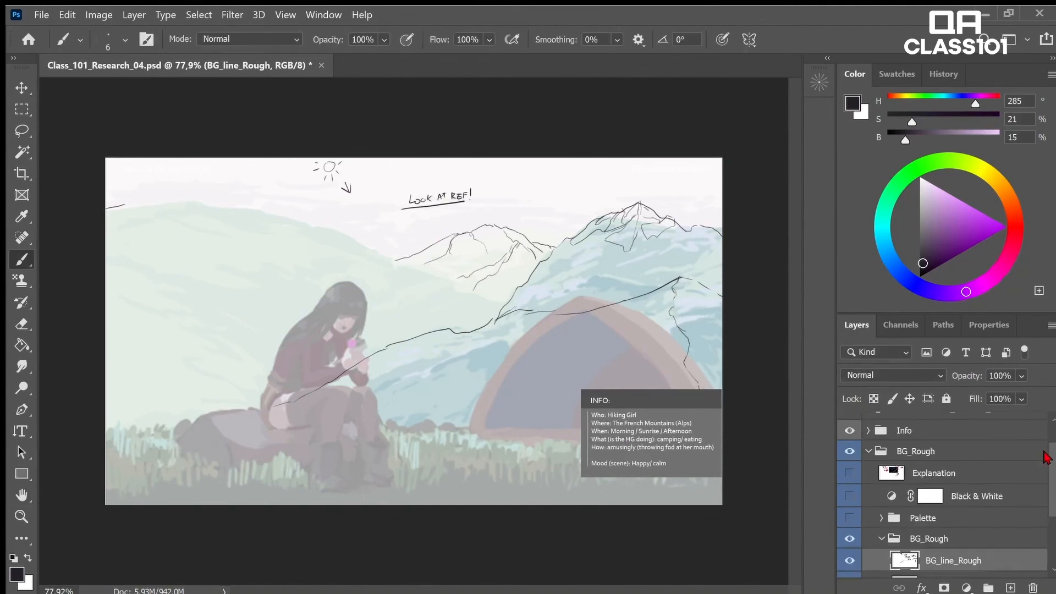
pyautogui.click(849, 430)
pyautogui.scroll(-1, 880, 467)
# - Sketch diagonal ridge lines down the nearer hill that overlaps the tent
pyautogui.moveTo(592, 421); pyautogui.dragTo(684, 358)
pyautogui.moveTo(592, 376); pyautogui.dragTo(676, 325)
pyautogui.moveTo(547, 396); pyautogui.dragTo(655, 330)
pyautogui.moveTo(620, 317); pyautogui.dragTo(671, 293)
# - Sketch the valley floor lines and the green mountain's contour rising from the valley to behind the girl's head
pyautogui.press('e')
pyautogui.press('b')
pyautogui.moveTo(484, 295); pyautogui.dragTo(485, 310)
pyautogui.moveTo(498, 302); pyautogui.dragTo(397, 261)
pyautogui.moveTo(478, 328); pyautogui.dragTo(509, 309)
pyautogui.press('z')
pyautogui.moveTo(401, 272); pyautogui.dragTo(297, 237)
# - Erase the sun and its arrow from the sky and redraw the arrow pointing down at the green mountain
pyautogui.press('e')
pyautogui.moveTo(356, 203); pyautogui.dragTo(326, 182)
pyautogui.press('b')
pyautogui.moveTo(335, 196); pyautogui.dragTo(339, 214)
# - Outline the green mountain to the canvas edge, and add its valley-side ridges and a small distant peak behind it
pyautogui.moveTo(296, 236)
pyautogui.mouseDown()
pyautogui.moveTo(258, 224)
pyautogui.moveTo(200, 239)
pyautogui.moveTo(135, 219)
pyautogui.mouseUp()
pyautogui.moveTo(368, 277)
pyautogui.mouseDown()
pyautogui.moveTo(390, 311)
pyautogui.moveTo(406, 302)
pyautogui.mouseUp()
pyautogui.moveTo(419, 274); pyautogui.dragTo(429, 325)
pyautogui.hotkey('ctrl', 'space')
pyautogui.moveTo(589, 292); pyautogui.dragTo(599, 292)
pyautogui.moveTo(370, 245); pyautogui.dragTo(413, 256)
pyautogui.moveTo(380, 397); pyautogui.dragTo(398, 393)
pyautogui.hotkey('ctrl', 'z')
# - Sketch long ridge and gully lines down the green mountain's slopes behind the girl
pyautogui.moveTo(337, 236); pyautogui.dragTo(357, 278)
pyautogui.moveTo(279, 225); pyautogui.dragTo(319, 252)
pyautogui.moveTo(326, 259); pyautogui.dragTo(331, 290)
pyautogui.moveTo(240, 294); pyautogui.dragTo(273, 347)
pyautogui.moveTo(220, 276); pyautogui.dragTo(295, 321)
pyautogui.moveTo(125, 262); pyautogui.dragTo(192, 308)
pyautogui.moveTo(203, 313); pyautogui.dragTo(259, 376)
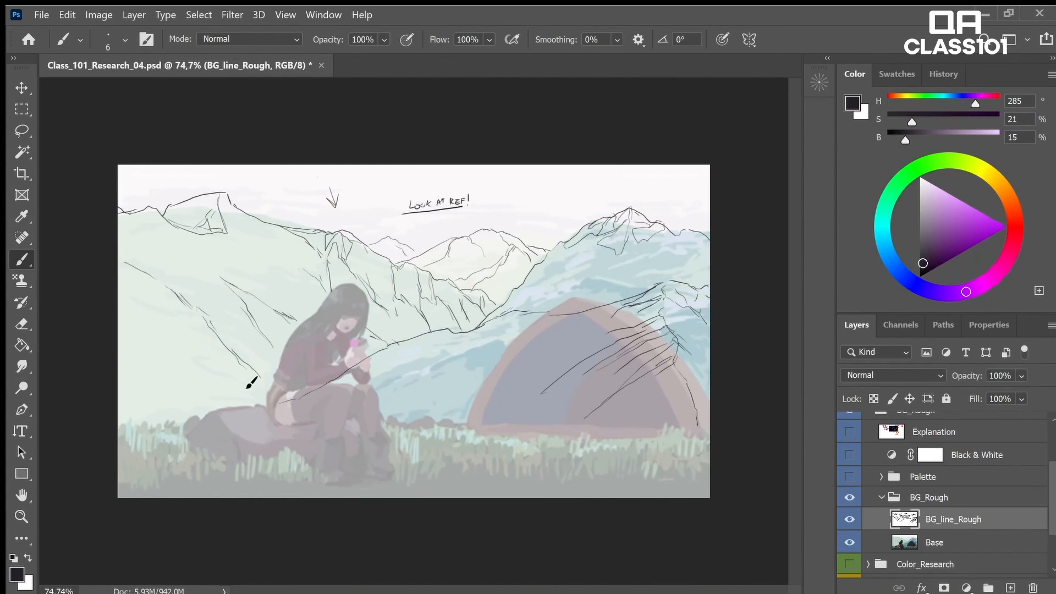
# - Add ridge lines below the green mountain's summit and outline a nearer hill at the canvas edge behind the rock
pyautogui.moveTo(254, 223); pyautogui.dragTo(292, 282)
pyautogui.hotkey('ctrl', 'space')
pyautogui.moveTo(688, 378)
pyautogui.mouseDown()
pyautogui.moveTo(655, 377)
pyautogui.moveTo(682, 377)
pyautogui.mouseUp()
pyautogui.moveTo(205, 239); pyautogui.dragTo(225, 283)
pyautogui.moveTo(173, 224); pyautogui.dragTo(180, 270)
pyautogui.moveTo(135, 313); pyautogui.dragTo(173, 303)
pyautogui.moveTo(165, 311); pyautogui.dragTo(177, 410)
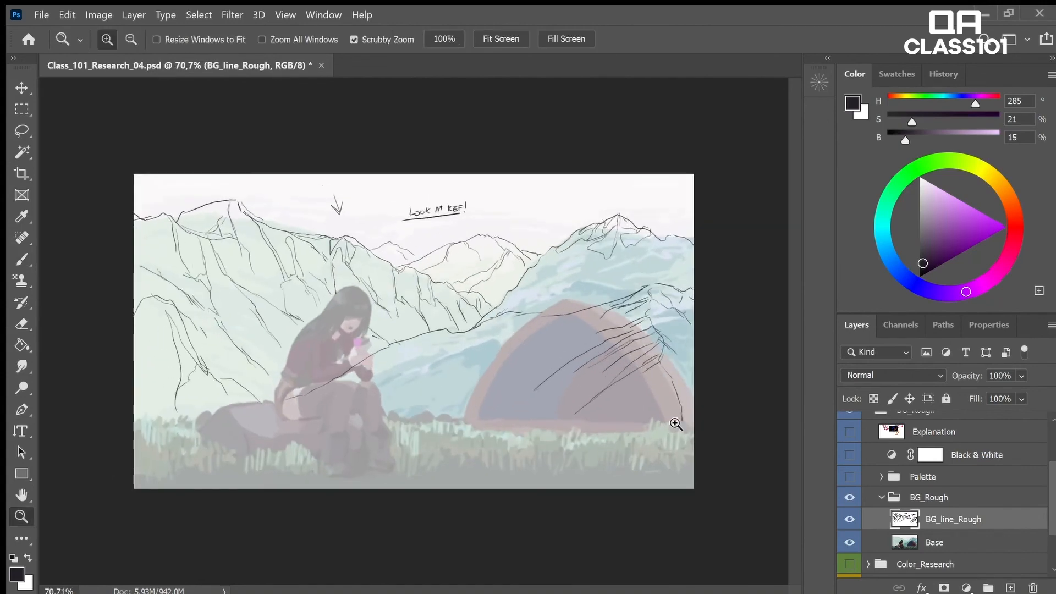
# - Add rough ridge lines to the distant peaks and the blue mountain behind the tent
pyautogui.moveTo(418, 254); pyautogui.dragTo(444, 243)
pyautogui.moveTo(527, 250); pyautogui.dragTo(556, 241)
pyautogui.hotkey('ctrl', 'space')
pyautogui.moveTo(653, 247); pyautogui.dragTo(732, 241)
pyautogui.hotkey('ctrl', 'space')
# - Sketch rough strokes across the rock, grass and tent area, correcting them with the eraser
pyautogui.moveTo(603, 363); pyautogui.dragTo(401, 430)
pyautogui.moveTo(388, 354); pyautogui.dragTo(458, 378)
pyautogui.moveTo(434, 342); pyautogui.dragTo(380, 342)
pyautogui.moveTo(324, 394); pyautogui.dragTo(236, 431)
pyautogui.moveTo(302, 326); pyautogui.dragTo(334, 375)
pyautogui.moveTo(758, 417)
pyautogui.mouseDown()
pyautogui.moveTo(697, 417)
pyautogui.moveTo(739, 417)
pyautogui.mouseUp()
pyautogui.press('e')
pyautogui.press('b')
pyautogui.moveTo(395, 428); pyautogui.dragTo(520, 366)
pyautogui.moveTo(674, 274)
pyautogui.mouseDown()
pyautogui.moveTo(530, 307)
pyautogui.moveTo(570, 254)
pyautogui.mouseUp()
pyautogui.moveTo(630, 239); pyautogui.dragTo(718, 242)
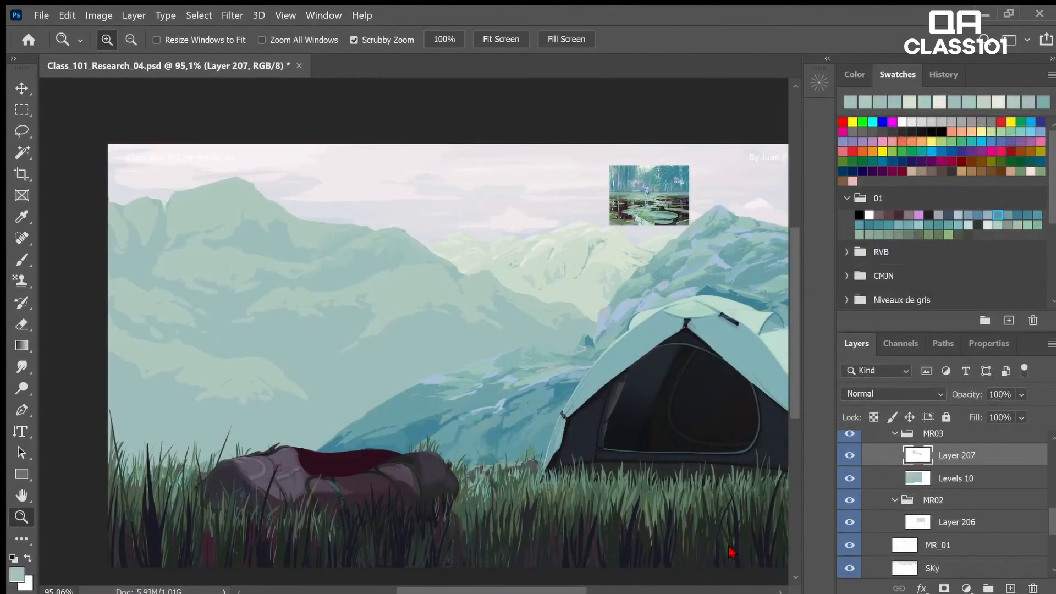
# - Reduce the brush to 24 px and paint soft tonal strokes on the green mountain's valley-side slope on Layer 207
pyautogui.moveTo(1052, 514)
pyautogui.mouseDown()
pyautogui.moveTo(1052, 456)
pyautogui.moveTo(1047, 495)
pyautogui.mouseUp()
pyautogui.moveTo(714, 486); pyautogui.dragTo(705, 490)
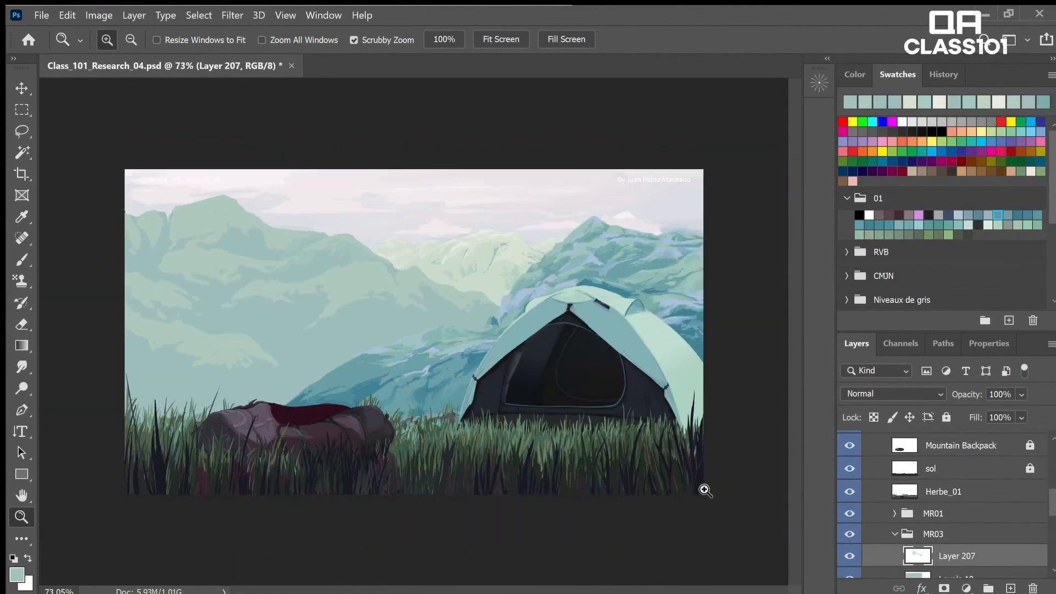
pyautogui.moveTo(361, 234); pyautogui.dragTo(382, 244)
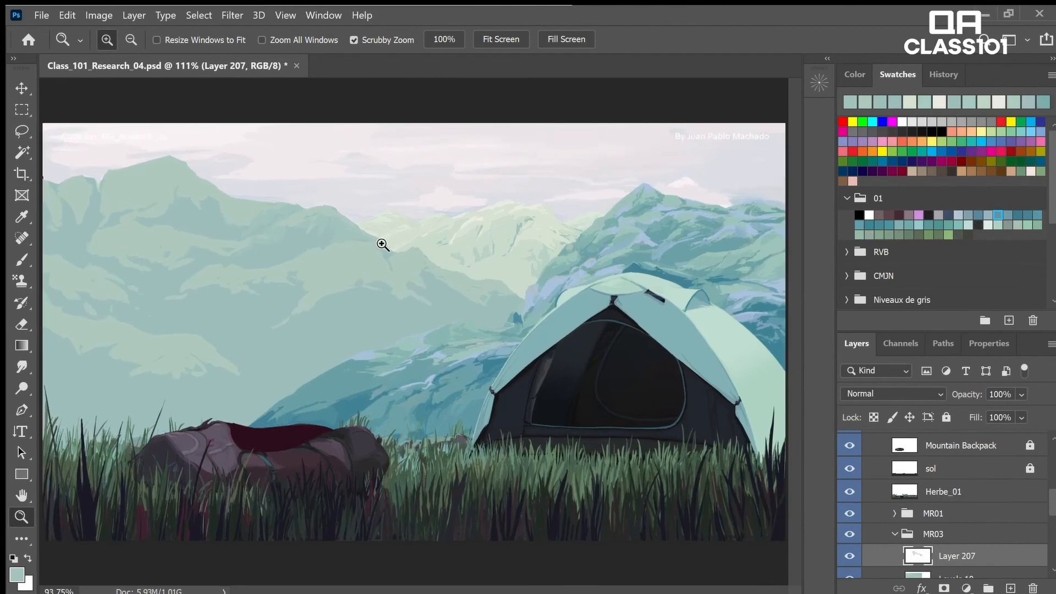
pyautogui.press('b')
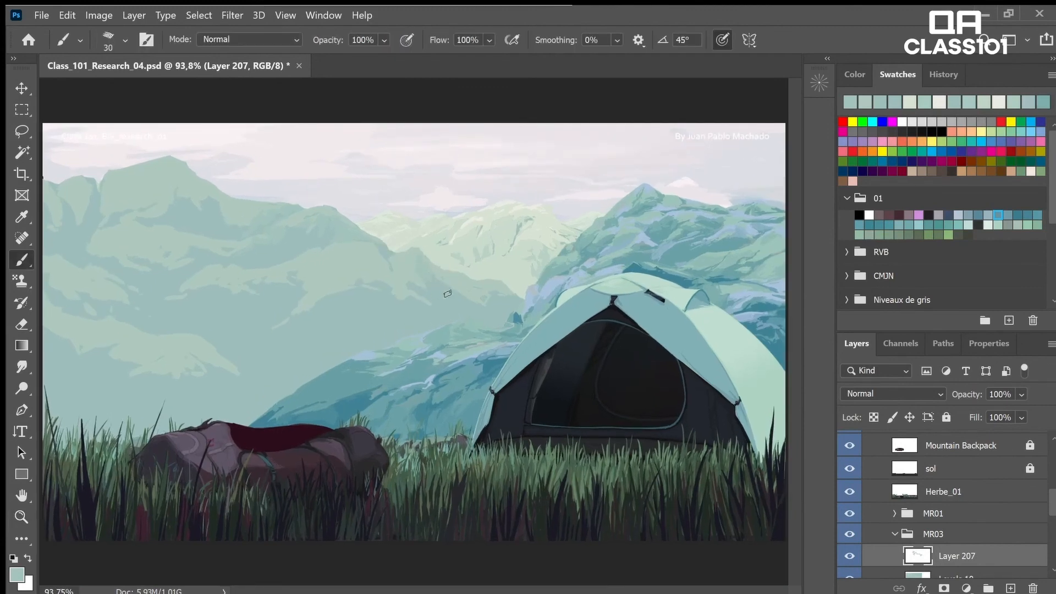
pyautogui.press('[')
pyautogui.moveTo(428, 267); pyautogui.dragTo(402, 266)
pyautogui.press('z')
pyautogui.moveTo(646, 258); pyautogui.dragTo(638, 259)
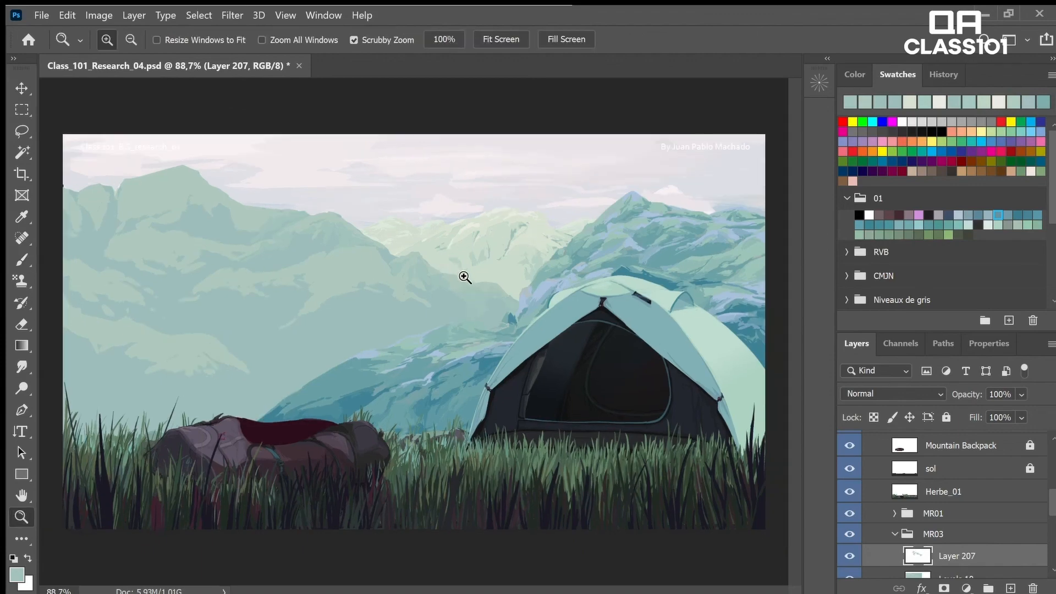
pyautogui.moveTo(463, 272); pyautogui.dragTo(487, 276)
pyautogui.press('b')
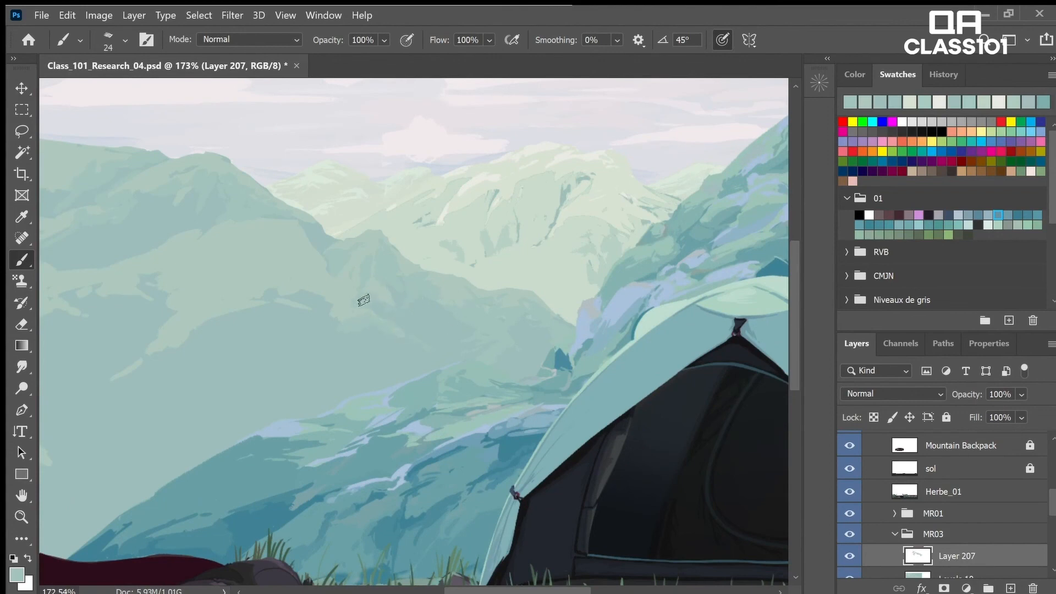
pyautogui.press('z')
pyautogui.moveTo(474, 250); pyautogui.dragTo(429, 287)
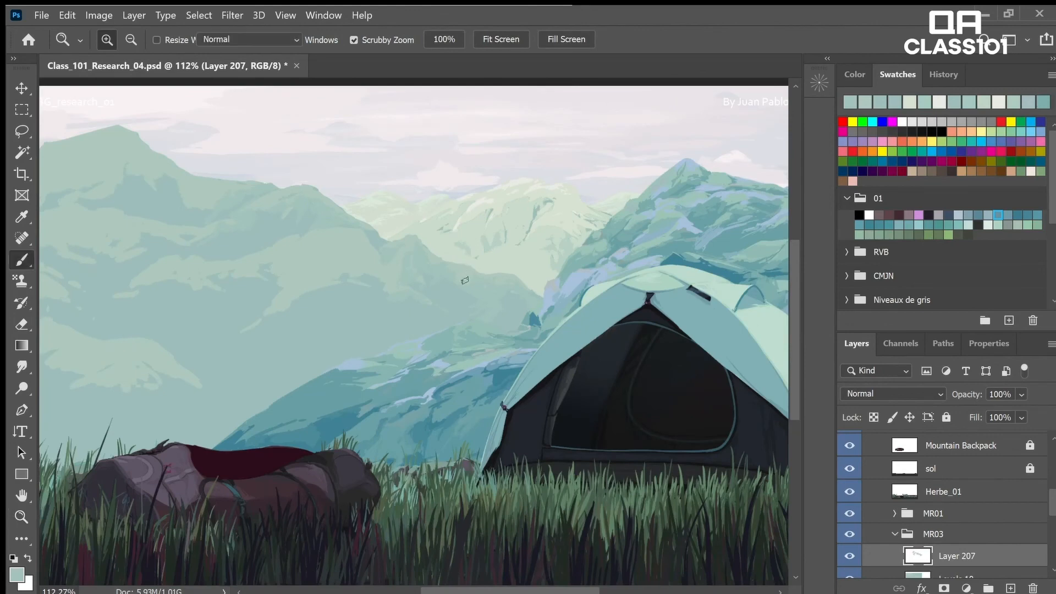
# - Draw a red wavy line across the sky on a new layer, with short vertical strokes hanging below it
pyautogui.press('z')
pyautogui.moveTo(573, 255); pyautogui.dragTo(507, 295)
pyautogui.moveTo(141, 203)
pyautogui.mouseDown()
pyautogui.moveTo(266, 193)
pyautogui.moveTo(454, 213)
pyautogui.moveTo(655, 213)
pyautogui.moveTo(722, 185)
pyautogui.mouseUp()
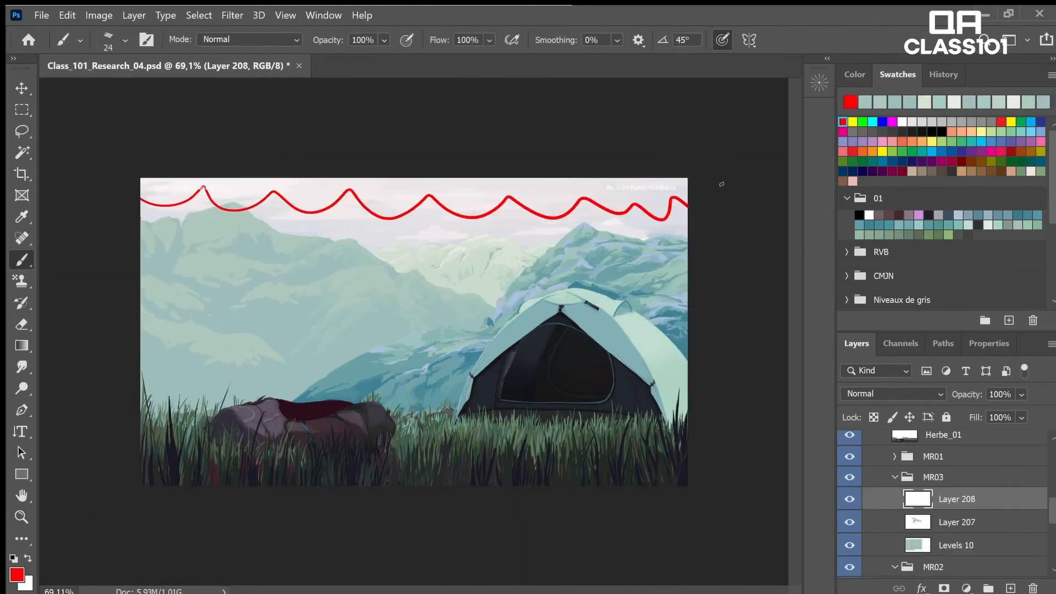
pyautogui.moveTo(473, 218); pyautogui.dragTo(484, 274)
pyautogui.moveTo(495, 219); pyautogui.dragTo(503, 268)
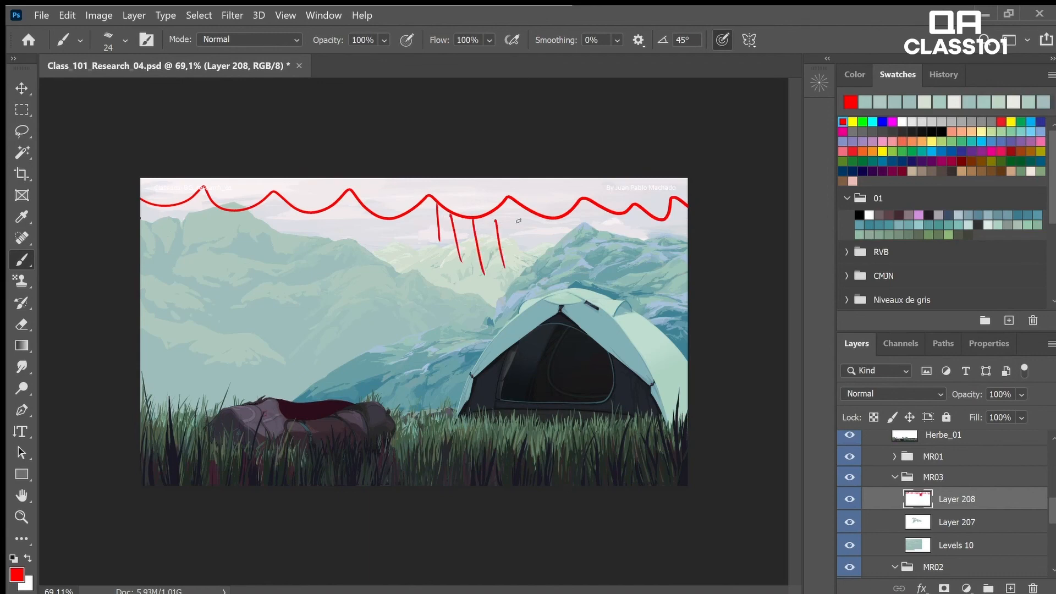
pyautogui.press('z')
pyautogui.moveTo(654, 260)
pyautogui.mouseDown()
pyautogui.moveTo(622, 262)
pyautogui.moveTo(631, 259)
pyautogui.mouseUp()
pyautogui.press('b')
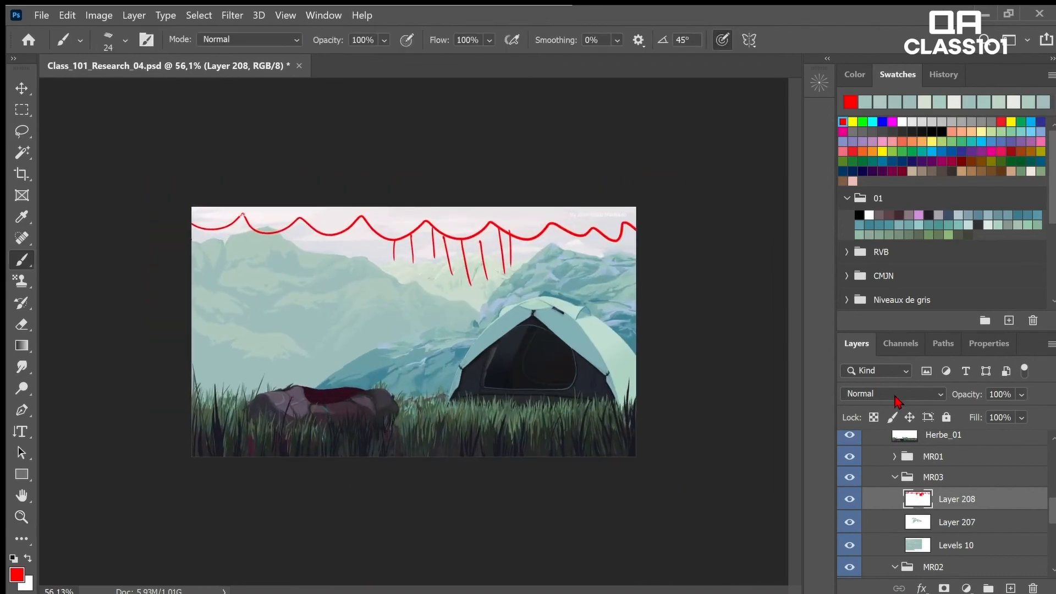
# - Undo the last red stroke and delete the layer holding the red drawing
pyautogui.hotkey('ctrl', 'z')
pyautogui.click(850, 499)
pyautogui.click(1033, 587)
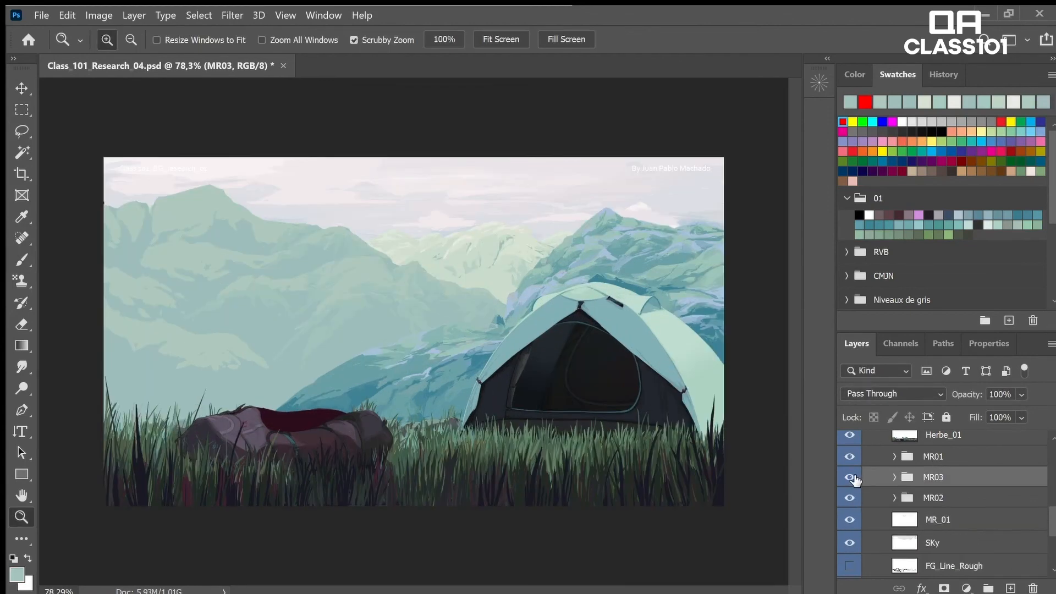
# - Compare the scene with and without the MR03 and MR01 mountain groups, leaving both visible
pyautogui.click(851, 477)
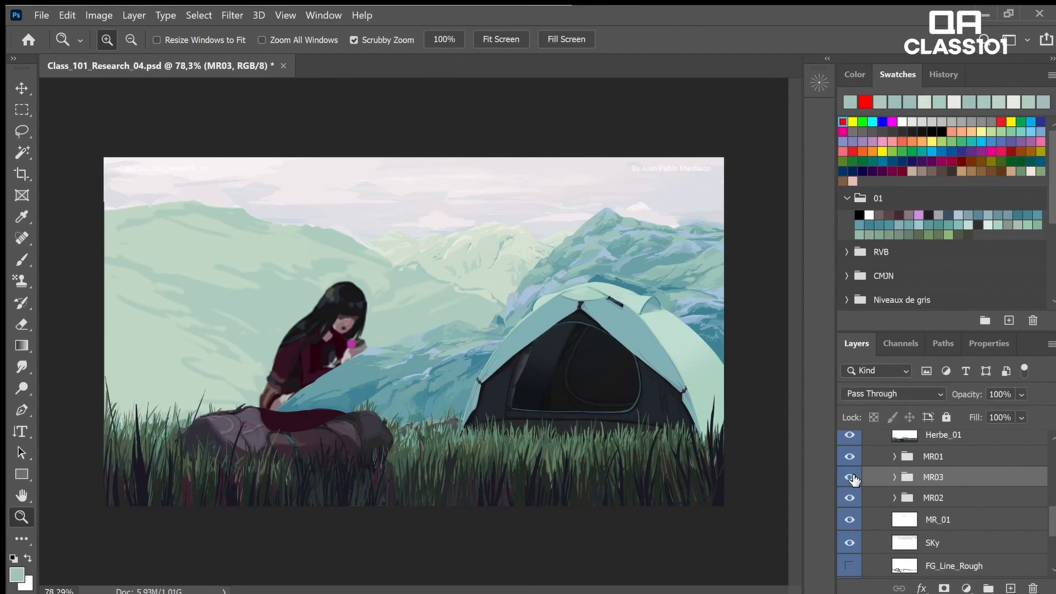
pyautogui.click(850, 476)
pyautogui.click(850, 460)
pyautogui.click(850, 459)
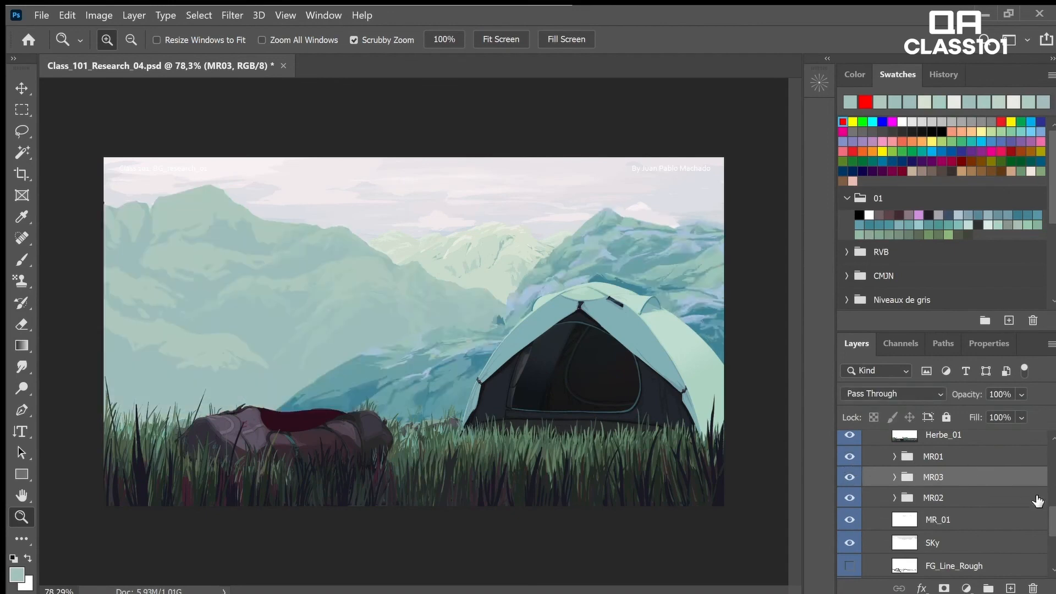
# - Select the OL layer and compare the foreground with and without its grass, leaving it visible
pyautogui.scroll(5, 1028, 495)
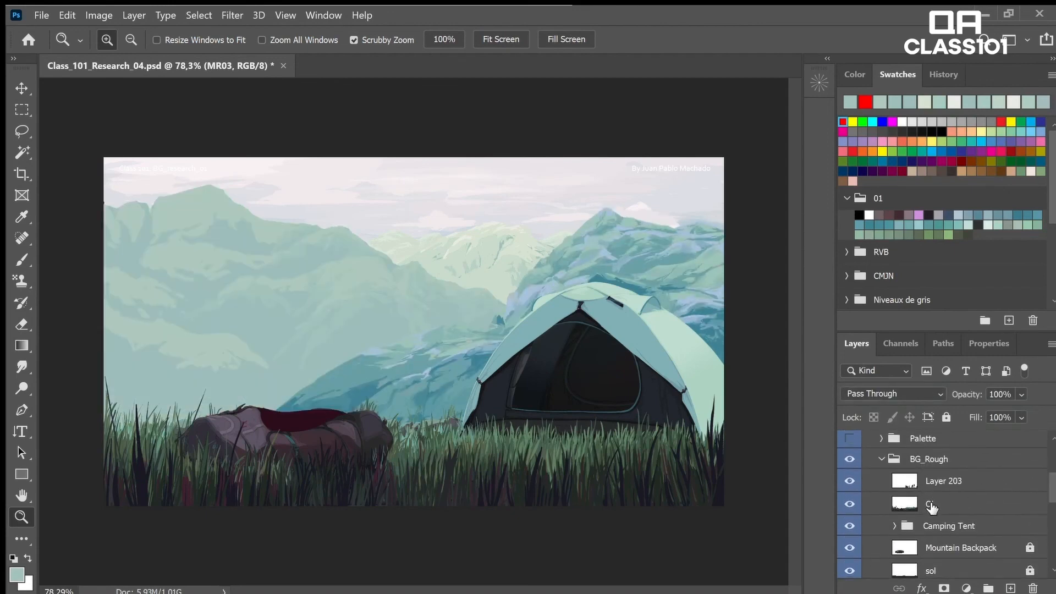
pyautogui.click(931, 505)
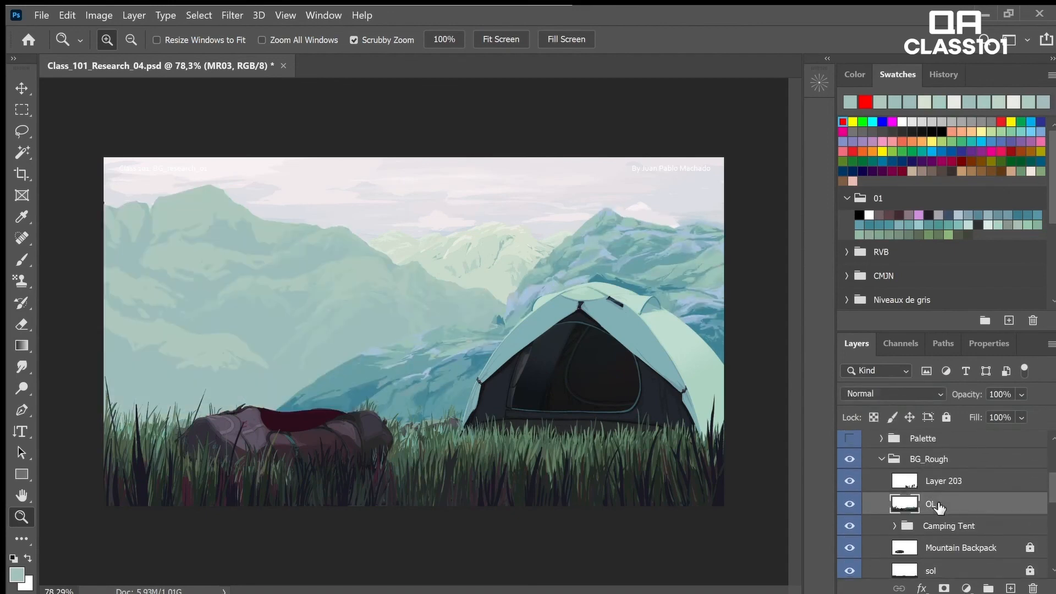
pyautogui.click(850, 504)
pyautogui.click(850, 504)
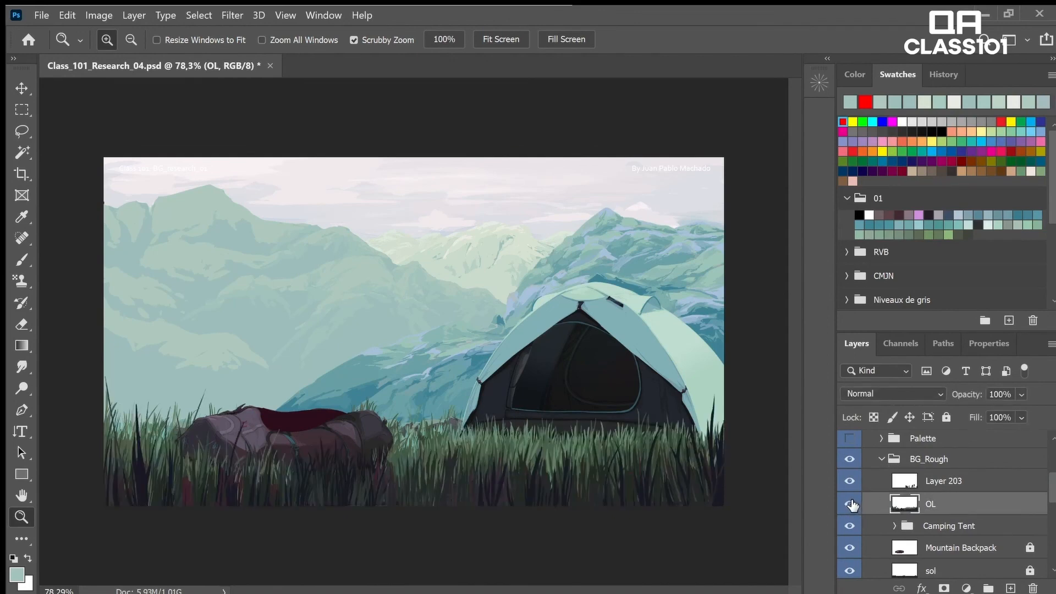
pyautogui.click(850, 504)
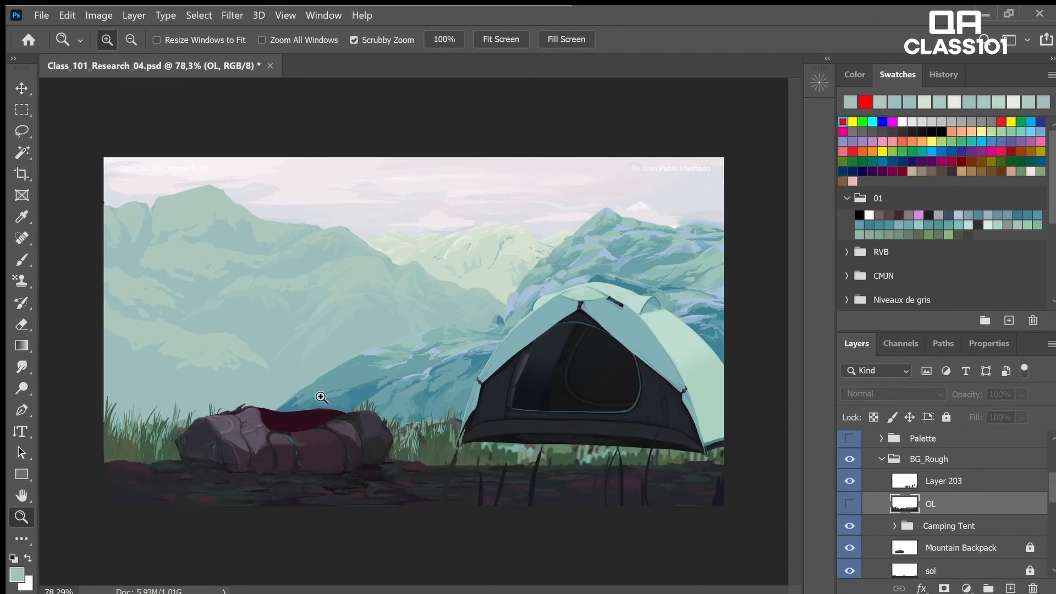
pyautogui.click(851, 505)
pyautogui.click(852, 505)
pyautogui.click(857, 505)
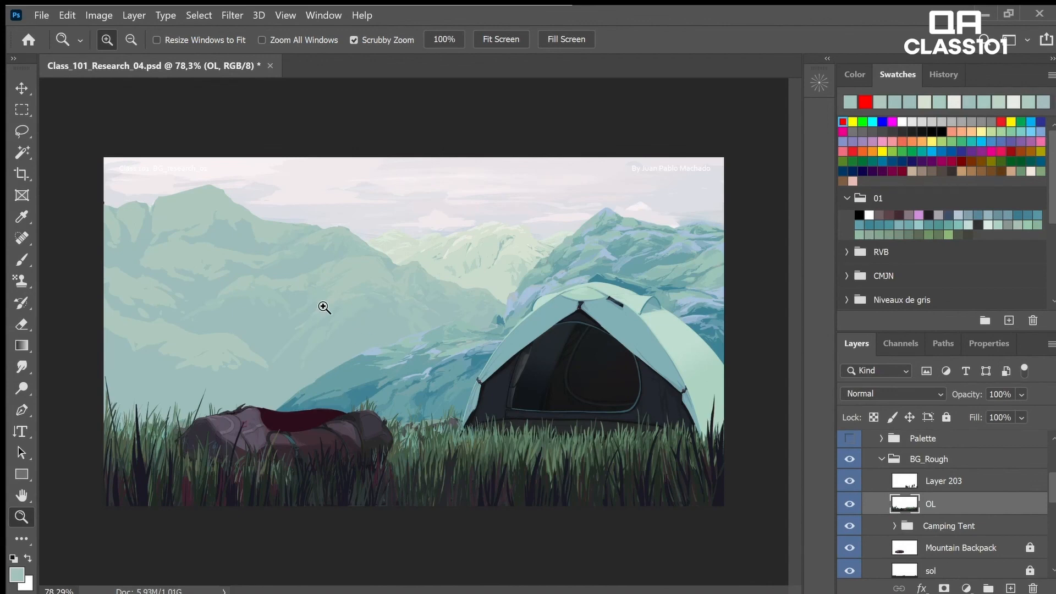
# - Compare the base painting with the MR01, MR03 and MR02 groups hidden and the OL grass off, restoring everything
pyautogui.scroll(-5, 935, 512)
pyautogui.moveTo(850, 496); pyautogui.dragTo(852, 538)
pyautogui.scroll(3, 858, 484)
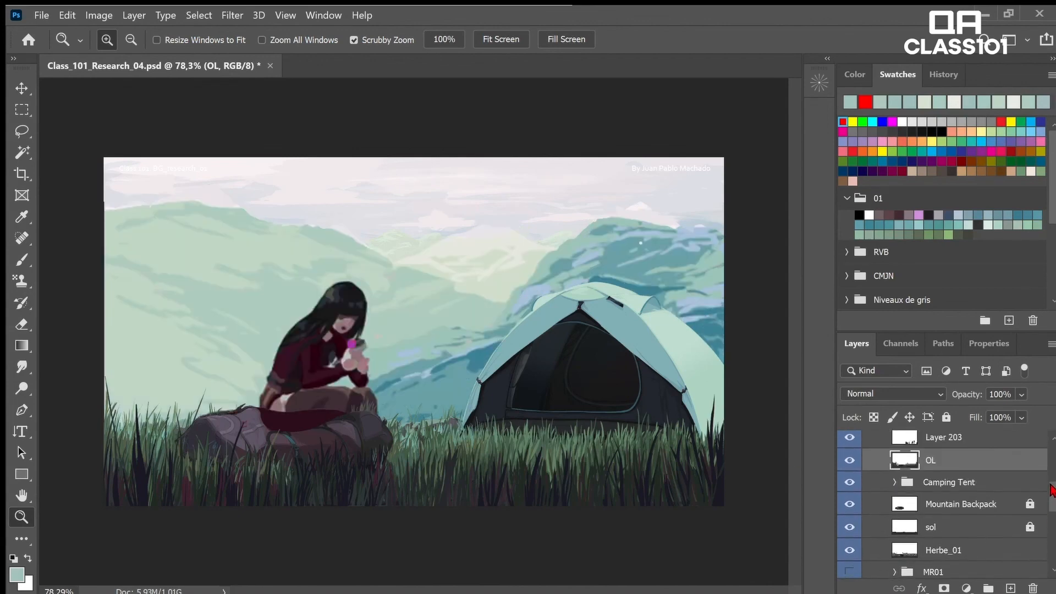
pyautogui.click(850, 467)
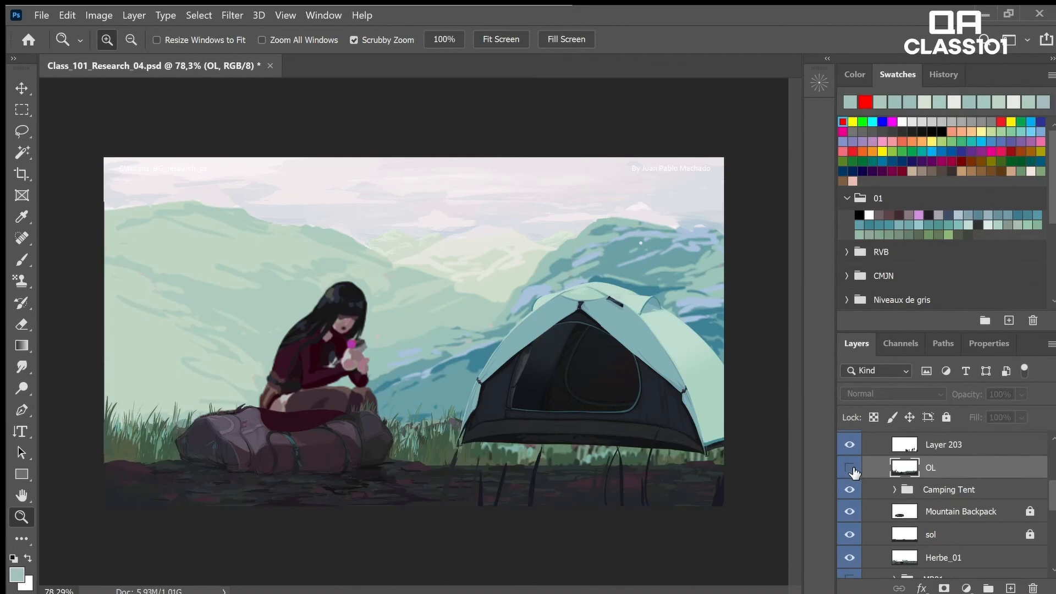
pyautogui.click(849, 467)
pyautogui.moveTo(1048, 489); pyautogui.dragTo(1047, 519)
pyautogui.moveTo(852, 462); pyautogui.dragTo(852, 500)
# - Paint more tonal shapes on the green mountain in the MR03 group and save the document
pyautogui.click(1003, 487)
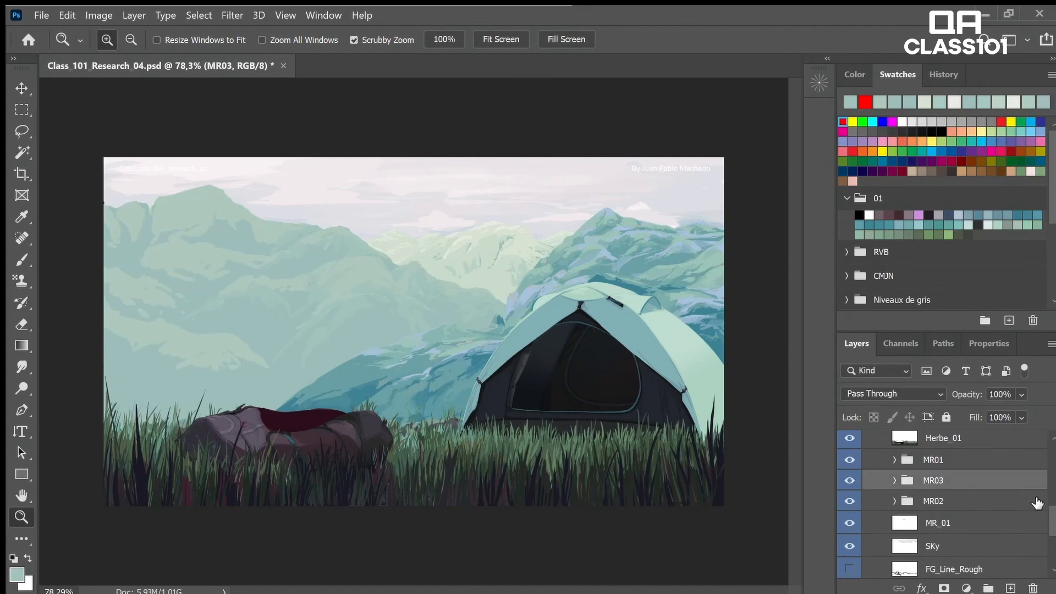
pyautogui.moveTo(1048, 513); pyautogui.dragTo(1048, 518)
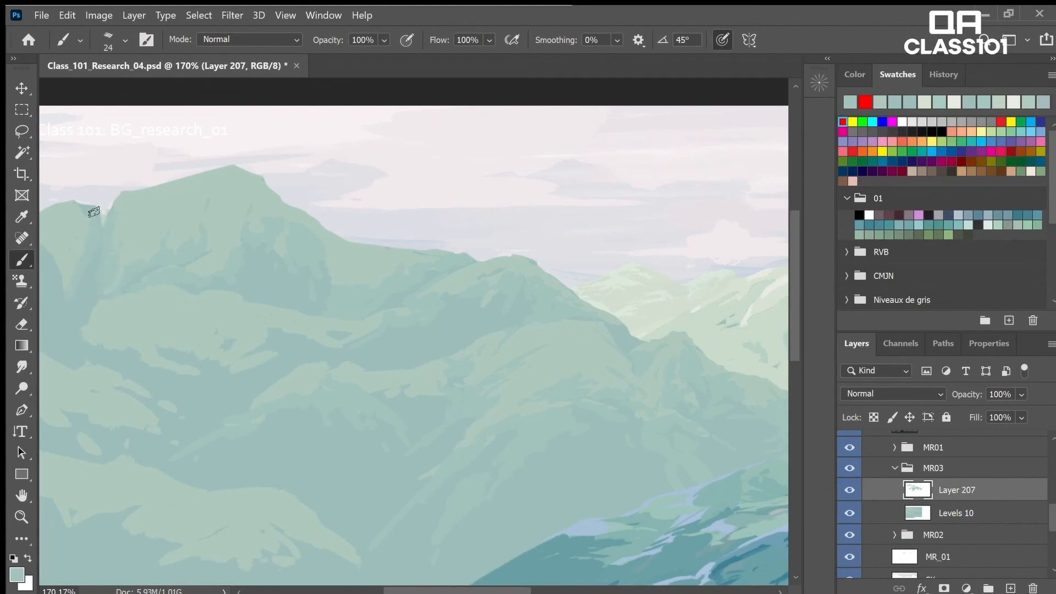
pyautogui.press('z')
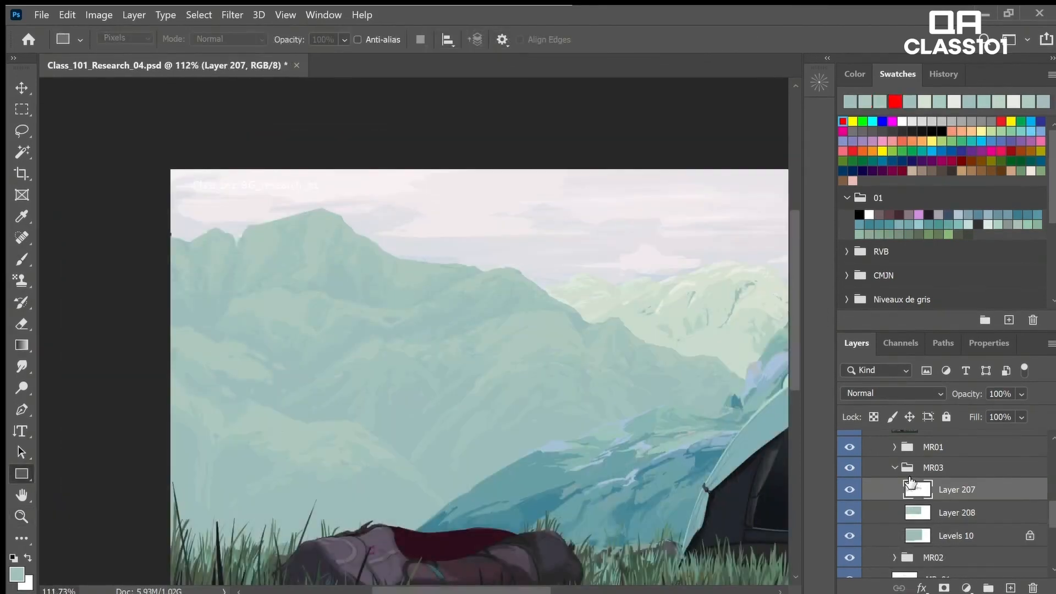
pyautogui.hotkey('ctrl', 's')
pyautogui.press('z')
pyautogui.moveTo(715, 424); pyautogui.dragTo(658, 423)
pyautogui.moveTo(355, 389); pyautogui.dragTo(370, 392)
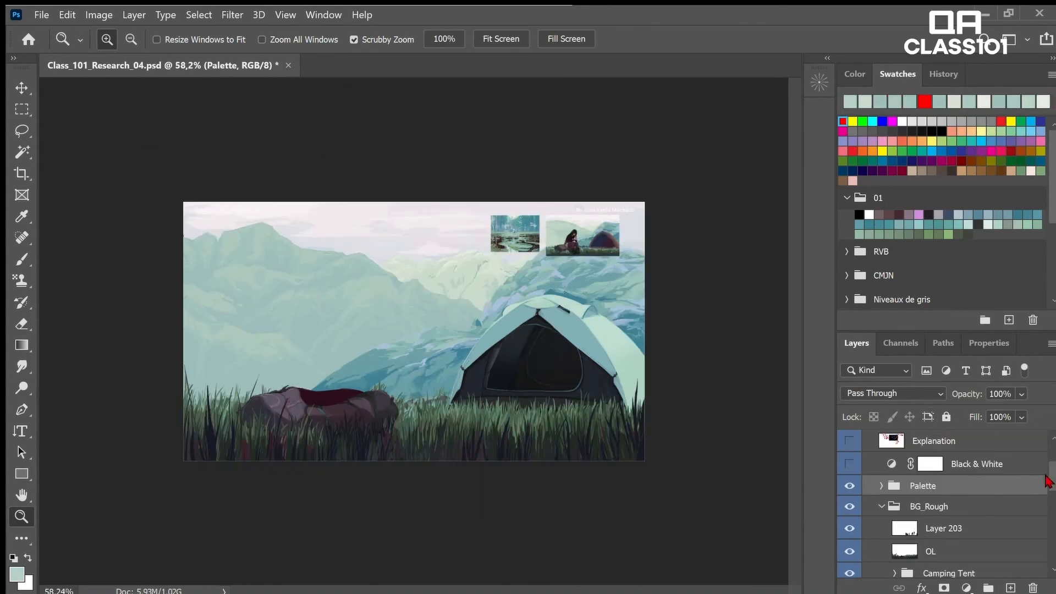
# - Sample a teal and paint light grass blades in front of the tent on a new layer above OL with an 18 px brush
pyautogui.scroll(-3, 1045, 495)
pyautogui.moveTo(565, 250); pyautogui.dragTo(610, 256)
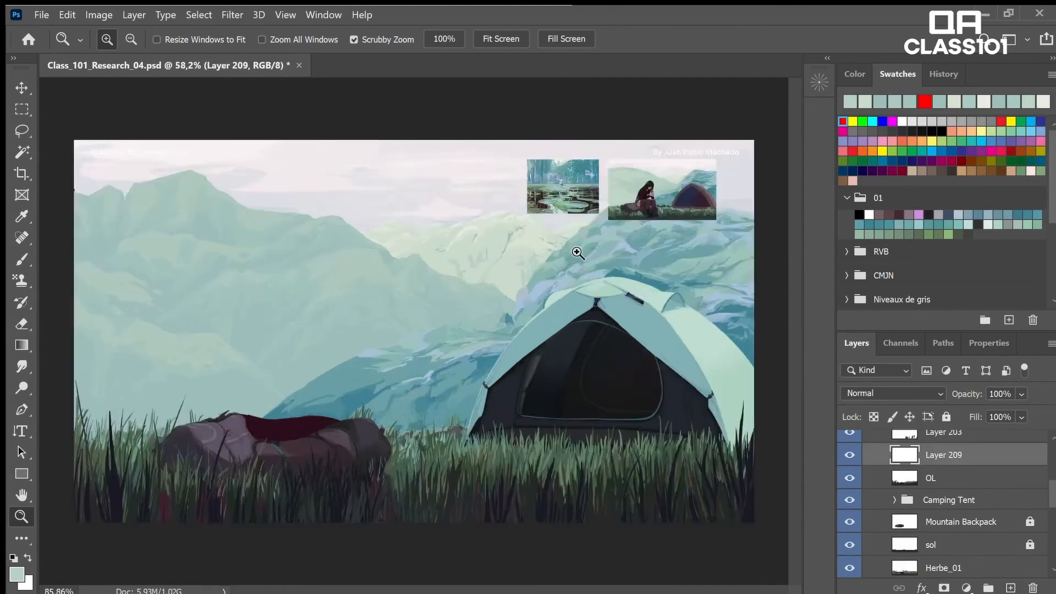
pyautogui.press('i')
pyautogui.click(653, 269)
pyautogui.press('z')
pyautogui.moveTo(664, 344)
pyautogui.mouseDown()
pyautogui.moveTo(601, 408)
pyautogui.moveTo(577, 404)
pyautogui.mouseUp()
pyautogui.press('b')
pyautogui.press('[')
pyautogui.moveTo(628, 448); pyautogui.dragTo(642, 377)
pyautogui.moveTo(635, 417); pyautogui.dragTo(649, 374)
pyautogui.moveTo(642, 408); pyautogui.dragTo(653, 374)
pyautogui.moveTo(606, 440); pyautogui.dragTo(599, 385)
# - Paint light teal grass blades between the rock and the tent, erasing and redrawing some of them
pyautogui.moveTo(397, 412); pyautogui.dragTo(404, 366)
pyautogui.moveTo(408, 404); pyautogui.dragTo(400, 373)
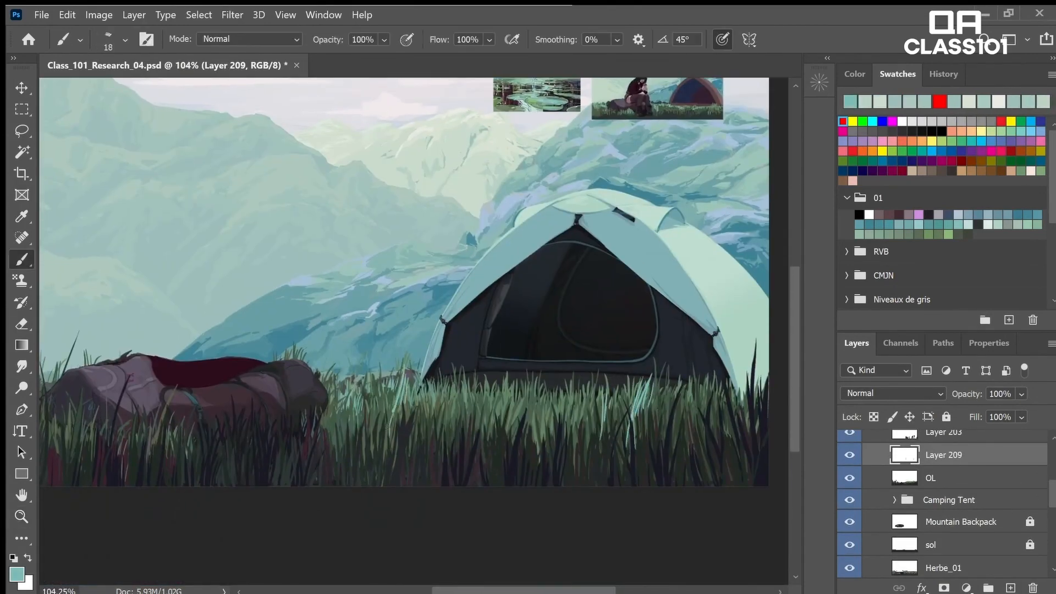
pyautogui.press('e')
pyautogui.moveTo(391, 414)
pyautogui.mouseDown()
pyautogui.moveTo(387, 436)
pyautogui.moveTo(421, 395)
pyautogui.moveTo(455, 444)
pyautogui.mouseUp()
pyautogui.press('b')
pyautogui.press('e')
pyautogui.press('b')
pyautogui.moveTo(380, 377); pyautogui.dragTo(370, 431)
# - Add light teal grass blades at the tent's outer corner near the canvas edge
pyautogui.press('z')
pyautogui.moveTo(742, 284); pyautogui.dragTo(653, 284)
pyautogui.moveTo(558, 373); pyautogui.dragTo(765, 435)
pyautogui.press('b')
pyautogui.moveTo(784, 543); pyautogui.dragTo(750, 495)
pyautogui.moveTo(673, 451)
pyautogui.mouseDown()
pyautogui.moveTo(677, 428)
pyautogui.moveTo(635, 372)
pyautogui.mouseUp()
pyautogui.moveTo(698, 413); pyautogui.dragTo(707, 369)
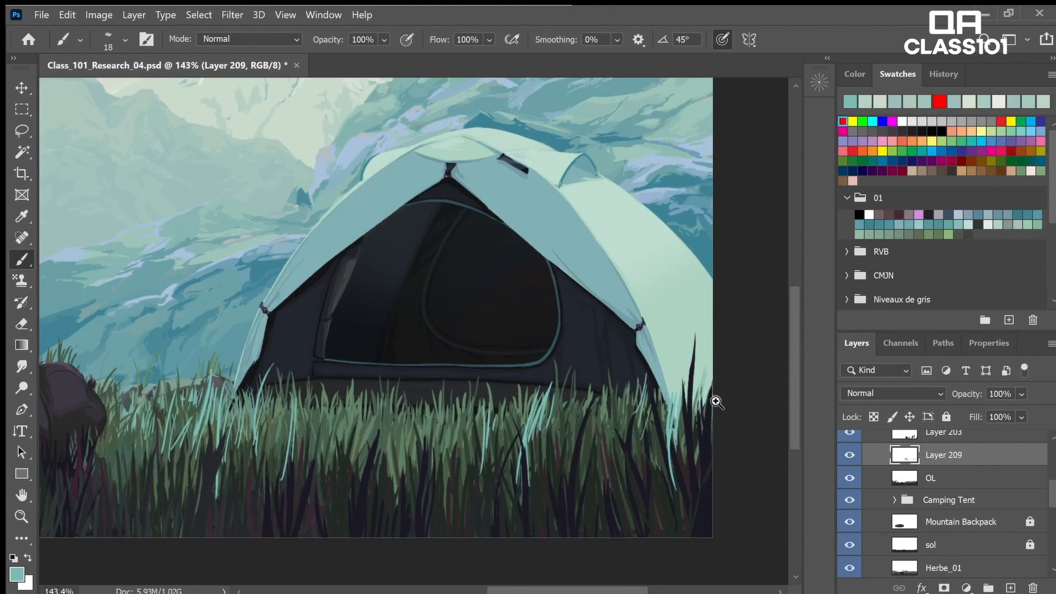
# - Clean up the tent-side blades with the eraser and paint more light blades in the grass around the rock
pyautogui.press('z')
pyautogui.moveTo(785, 411); pyautogui.dragTo(708, 411)
pyautogui.moveTo(484, 432); pyautogui.dragTo(499, 433)
pyautogui.press('e')
pyautogui.press('z')
pyautogui.moveTo(427, 334); pyautogui.dragTo(462, 335)
pyautogui.moveTo(259, 418); pyautogui.dragTo(684, 250)
pyautogui.press('b')
pyautogui.moveTo(155, 498)
pyautogui.mouseDown()
pyautogui.moveTo(180, 424)
pyautogui.moveTo(179, 495)
pyautogui.mouseUp()
pyautogui.moveTo(180, 435); pyautogui.dragTo(184, 526)
pyautogui.moveTo(181, 499)
pyautogui.mouseDown()
pyautogui.moveTo(190, 538)
pyautogui.moveTo(196, 502)
pyautogui.moveTo(115, 502)
pyautogui.mouseUp()
# - Sample a dark olive green, add further grass blades in the foreground, and save the document
pyautogui.press('z')
pyautogui.moveTo(746, 270); pyautogui.dragTo(732, 270)
pyautogui.moveTo(657, 238); pyautogui.dragTo(742, 238)
pyautogui.press('b')
pyautogui.keyDown('alt'); pyautogui.click(560, 213); pyautogui.keyUp('alt')
pyautogui.press('z')
pyautogui.moveTo(655, 339); pyautogui.dragTo(572, 339)
pyautogui.press('b')
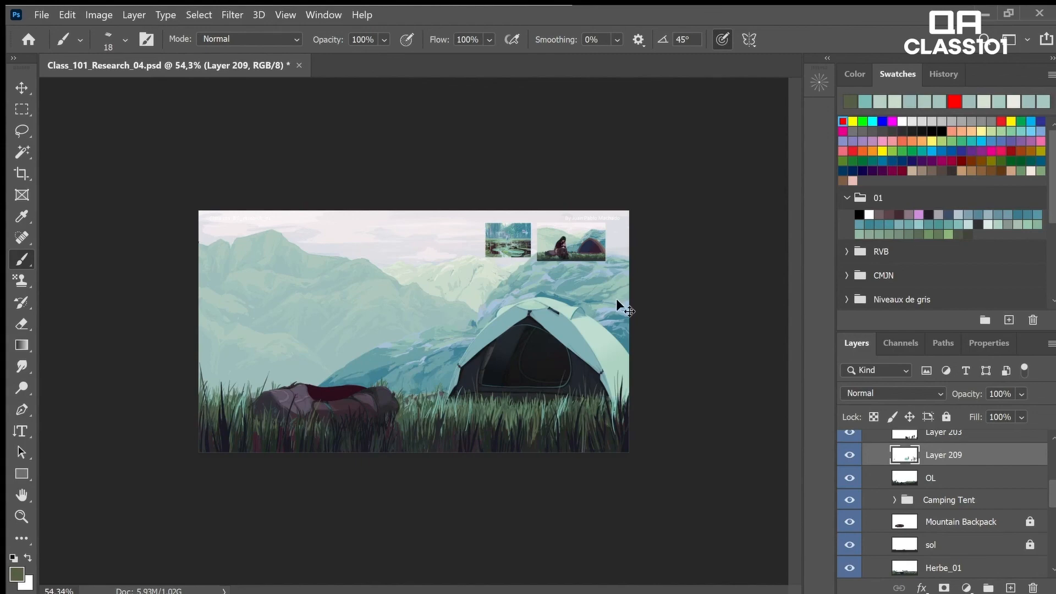
pyautogui.press('z')
pyautogui.moveTo(599, 317); pyautogui.dragTo(623, 313)
pyautogui.hotkey('ctrl', 's')
pyautogui.moveTo(676, 177); pyautogui.dragTo(731, 181)
pyautogui.moveTo(626, 435); pyautogui.dragTo(589, 465)
pyautogui.hotkey('ctrl', '0')
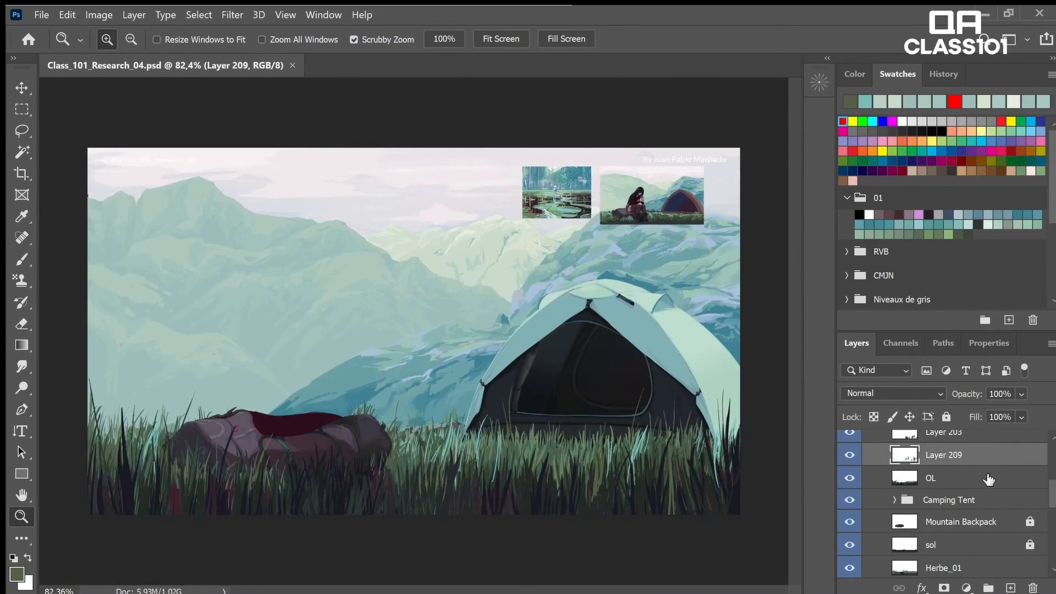
# - Merge the new grass blade layer into the OL layer and save the document
pyautogui.scroll(1, 992, 509)
pyautogui.press('Delete')
pyautogui.hotkey('ctrl', 's')
pyautogui.moveTo(782, 469); pyautogui.dragTo(716, 469)
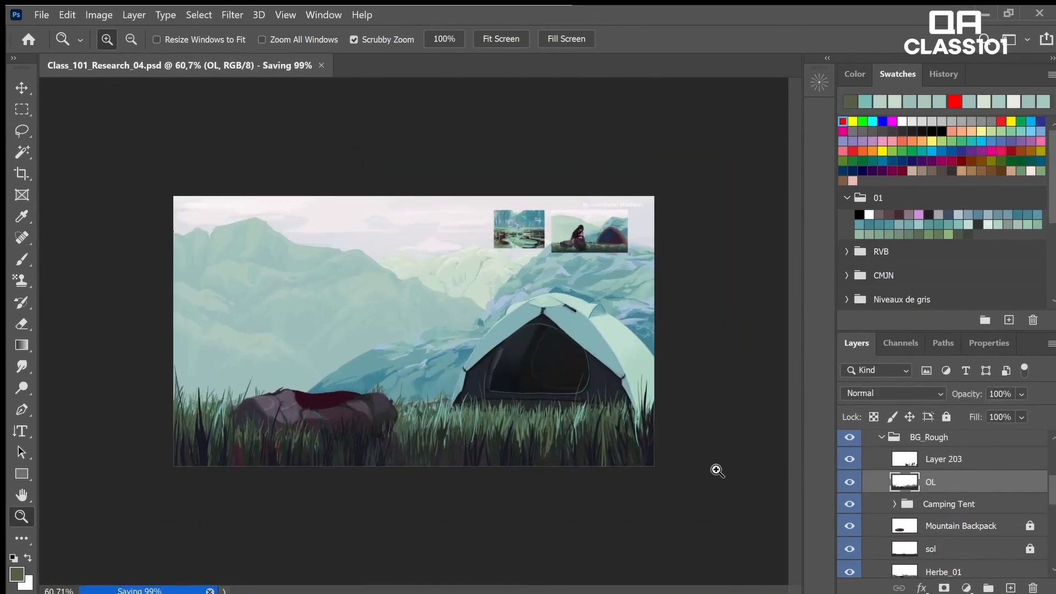
# - Move the Palette group's reference thumbnails off the blue mountain's peak toward the middle of the sky
pyautogui.moveTo(660, 257); pyautogui.dragTo(694, 257)
pyautogui.moveTo(624, 258); pyautogui.dragTo(651, 340)
pyautogui.moveTo(544, 336); pyautogui.dragTo(604, 304)
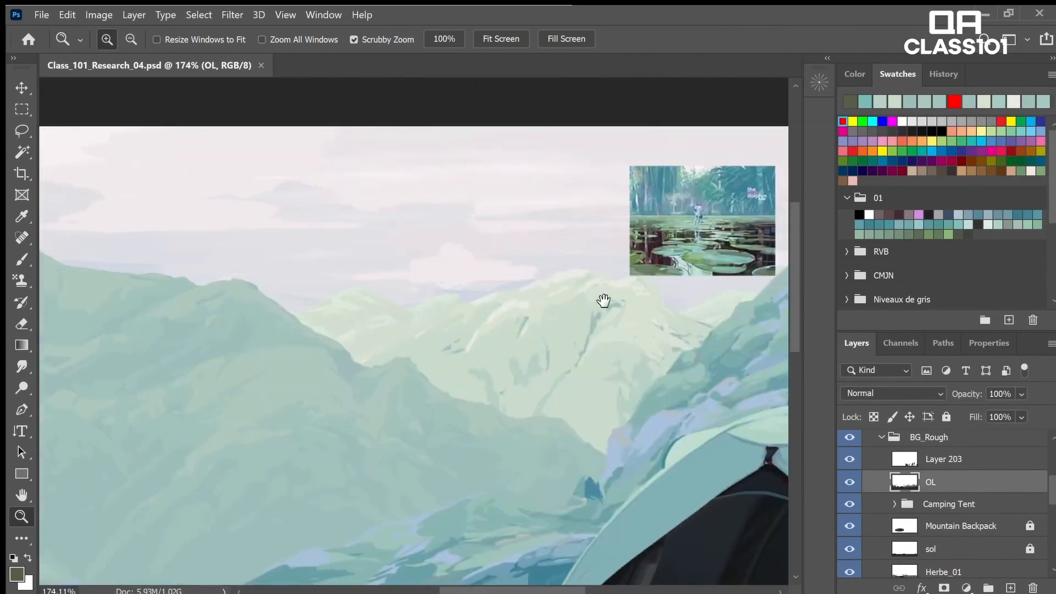
pyautogui.scroll(2, 957, 499)
pyautogui.click(923, 498)
pyautogui.press('v')
pyautogui.moveTo(732, 406); pyautogui.dragTo(436, 413)
pyautogui.press('z')
pyautogui.moveTo(678, 427); pyautogui.dragTo(617, 500)
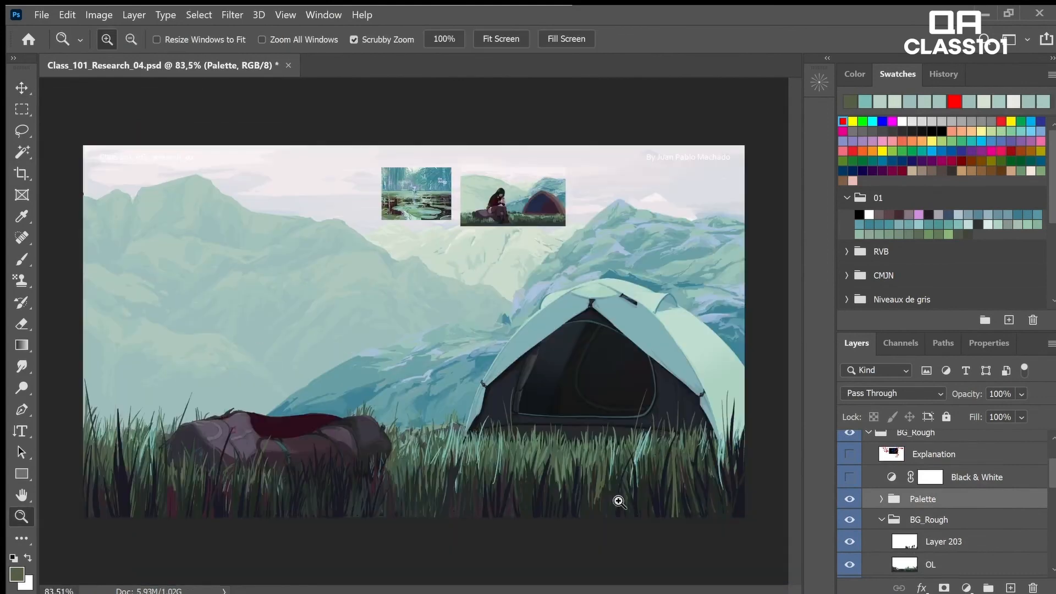
# - Select the MR02 mountain group and save the document
pyautogui.scroll(-5, 1036, 499)
pyautogui.click(933, 474)
pyautogui.click(905, 515)
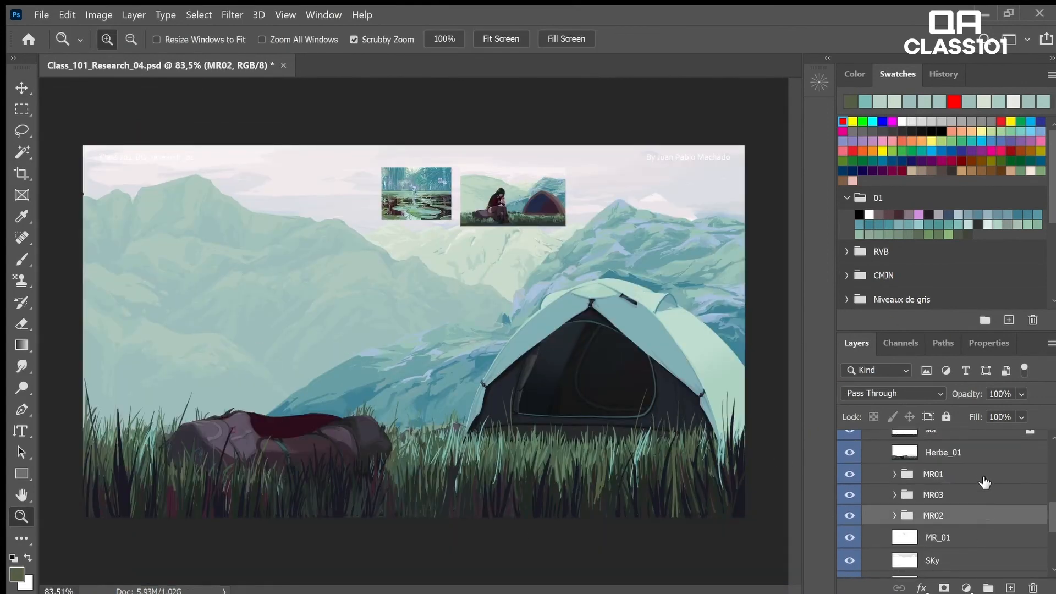
pyautogui.hotkey('ctrl', 's')
# - Sample a dark purple-brown, paint dark grass blades in the foreground on Layer 203, and save the document
pyautogui.scroll(2, 1051, 492)
pyautogui.moveTo(1051, 489); pyautogui.dragTo(1051, 470)
pyautogui.click(972, 494)
pyautogui.click(890, 509)
pyautogui.click(942, 492)
pyautogui.moveTo(503, 504); pyautogui.dragTo(562, 497)
pyautogui.press('u')
pyautogui.press('b')
pyautogui.keyDown('alt'); pyautogui.click(484, 468); pyautogui.keyUp('alt')
pyautogui.moveTo(480, 471); pyautogui.dragTo(493, 432)
pyautogui.moveTo(451, 443); pyautogui.dragTo(460, 407)
pyautogui.press('z')
pyautogui.hotkey('ctrl', '0')
pyautogui.hotkey('ctrl', 's')
pyautogui.moveTo(542, 267); pyautogui.dragTo(591, 266)
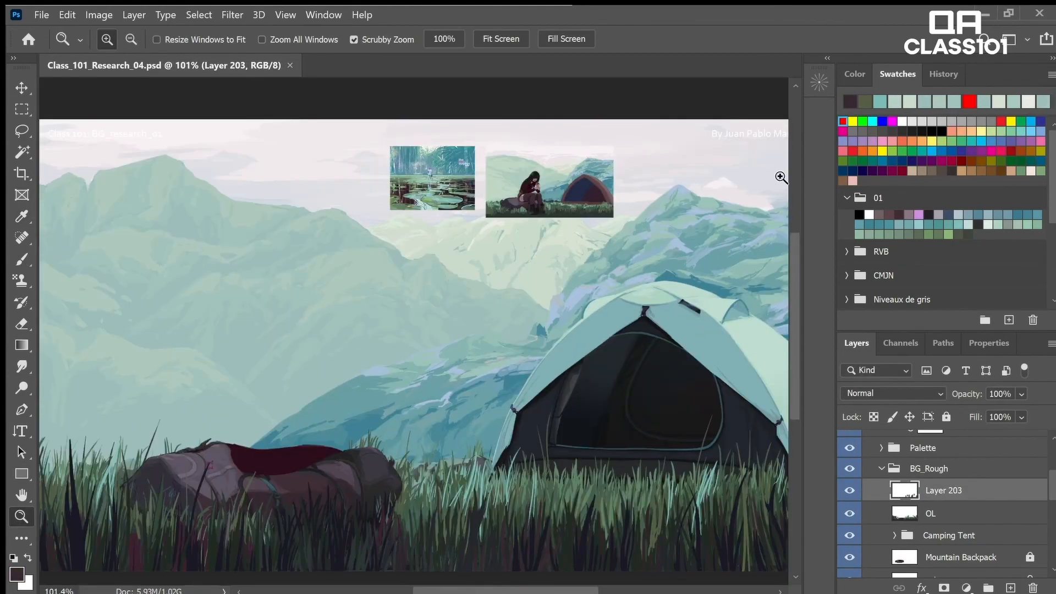
# - Group the MR01, MR03 and MR02 folders into a new group named MR and expand it
pyautogui.moveTo(764, 187)
pyautogui.mouseDown()
pyautogui.moveTo(746, 200)
pyautogui.moveTo(756, 194)
pyautogui.mouseUp()
pyautogui.moveTo(1051, 484); pyautogui.dragTo(1051, 516)
pyautogui.click(968, 540)
pyautogui.keyDown('shift'); pyautogui.click(967, 496); pyautogui.keyUp('shift')
pyautogui.click(988, 587)
pyautogui.doubleClick(938, 496)
pyautogui.write('MR')
pyautogui.press('Return')
pyautogui.click(894, 497)
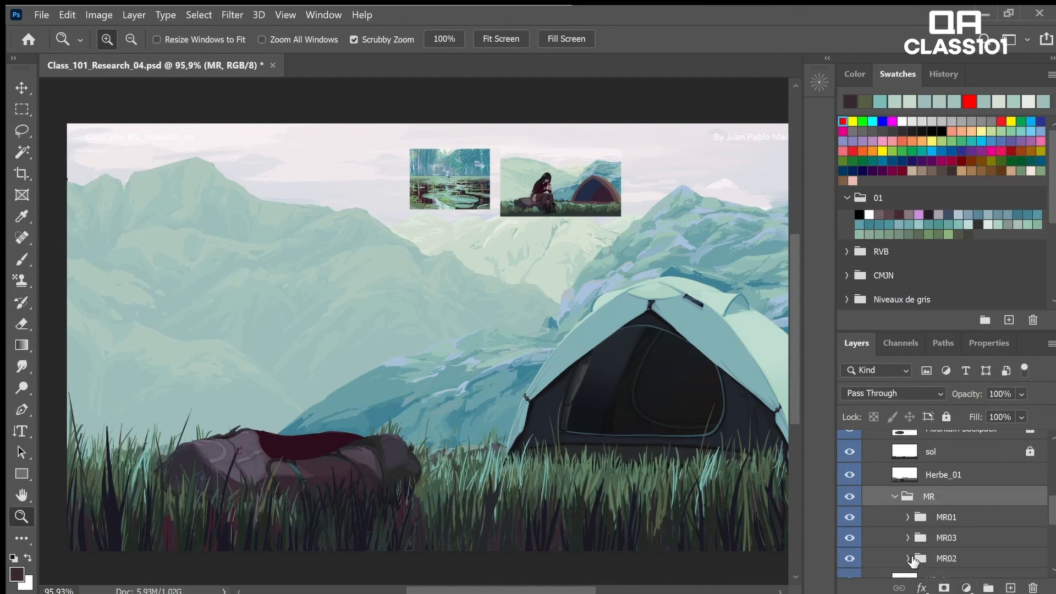
# - Rename the lower two folders inside the MR group as MR02 and MR03 in order, and save the document
pyautogui.click(956, 558)
pyautogui.doubleClick(968, 559)
pyautogui.write('MR03')
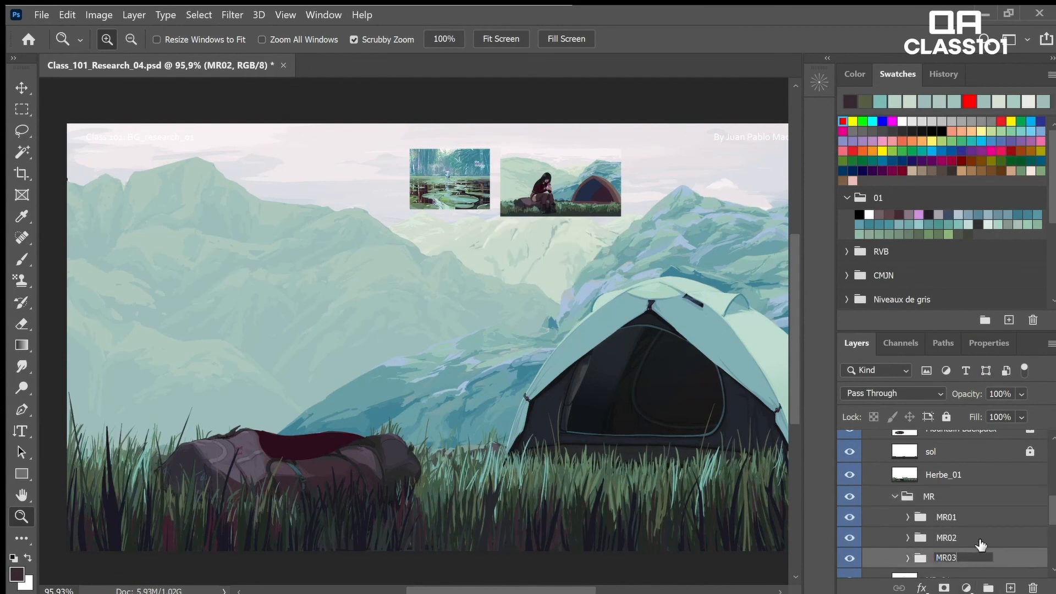
pyautogui.press('Return')
pyautogui.scroll(-2, 968, 547)
pyautogui.hotkey('ctrl', 's')
# - Move the MR03 folder out of the MR group to sit directly beneath it, and collapse the MR group
pyautogui.moveTo(1051, 513); pyautogui.dragTo(1051, 519)
pyautogui.moveTo(721, 467); pyautogui.dragTo(726, 471)
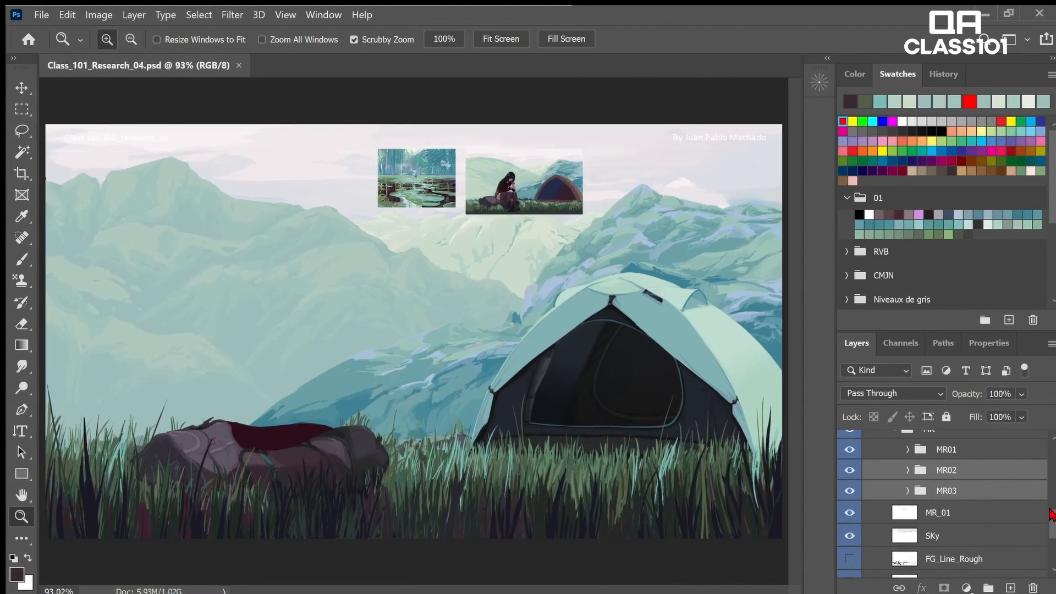
pyautogui.moveTo(1051, 515); pyautogui.dragTo(1050, 518)
pyautogui.moveTo(850, 456)
pyautogui.mouseDown()
pyautogui.moveTo(853, 476)
pyautogui.moveTo(851, 455)
pyautogui.mouseUp()
pyautogui.moveTo(1049, 525); pyautogui.dragTo(1048, 514)
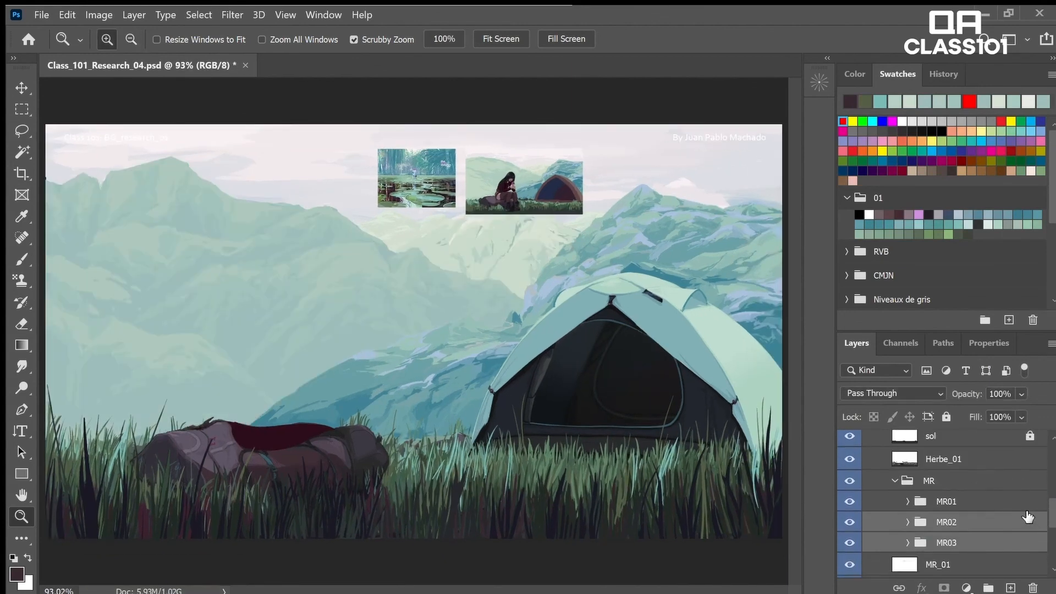
pyautogui.click(849, 523)
pyautogui.click(850, 524)
pyautogui.click(978, 541)
pyautogui.moveTo(978, 542); pyautogui.dragTo(1010, 561)
pyautogui.click(997, 501)
pyautogui.click(895, 481)
pyautogui.click(965, 587)
pyautogui.click(997, 359)
pyautogui.hotkey('ctrl', 'z')
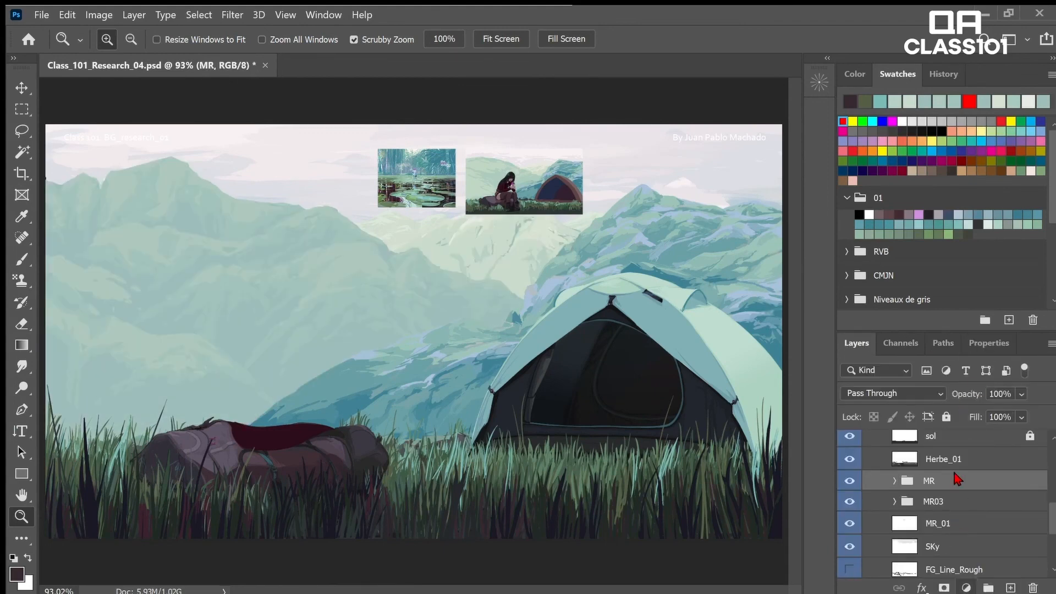
pyautogui.click(998, 363)
pyautogui.click(856, 343)
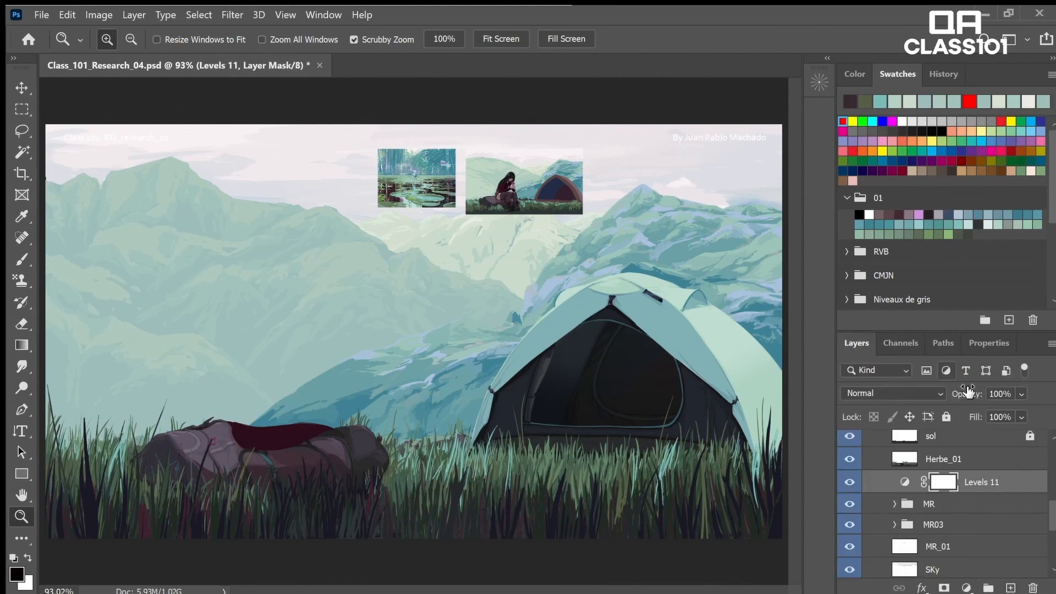
pyautogui.click(906, 481)
pyautogui.click(1033, 587)
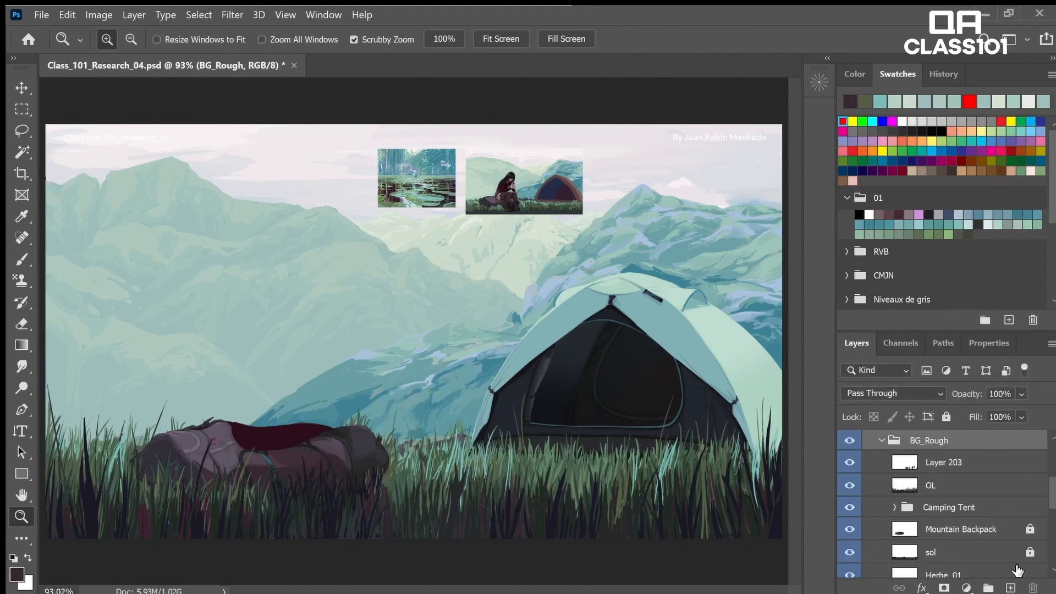
# - Add a Curves adjustment layer directly above the MR group and clip it to that group
pyautogui.moveTo(1047, 492); pyautogui.dragTo(1046, 521)
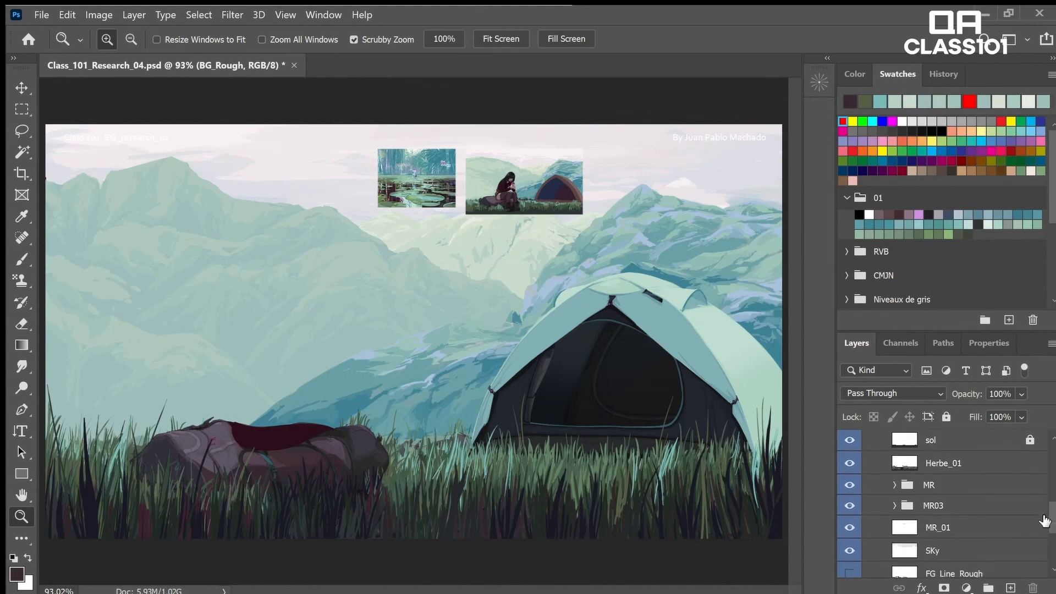
pyautogui.click(982, 489)
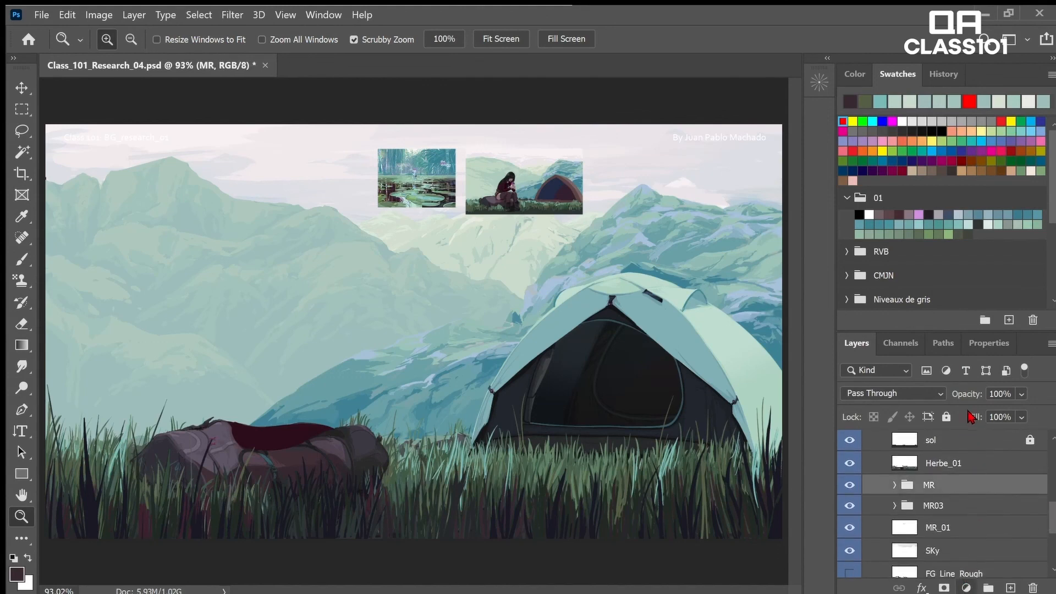
pyautogui.click(967, 376)
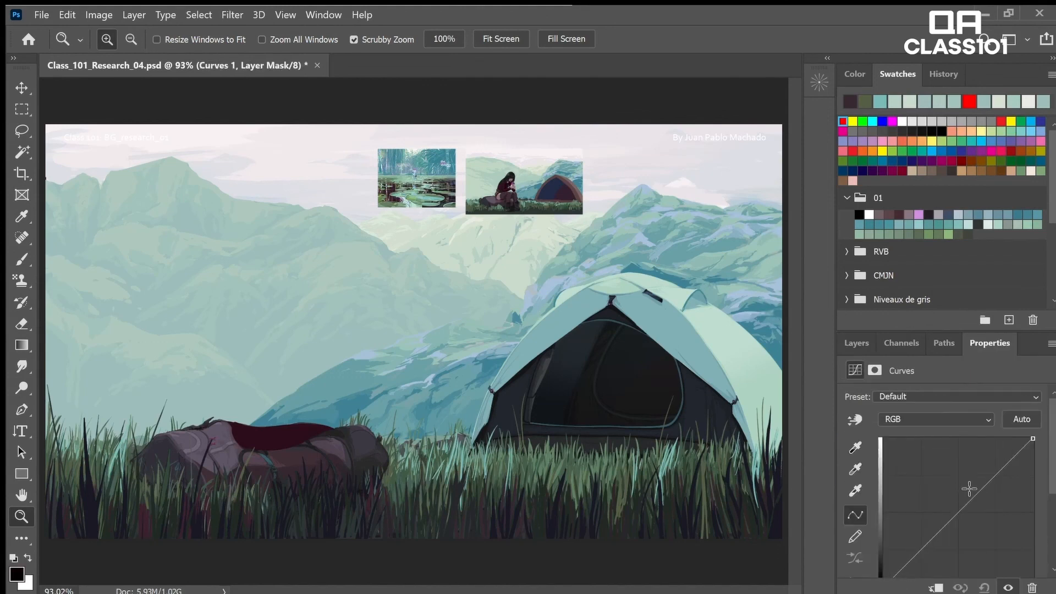
pyautogui.click(857, 343)
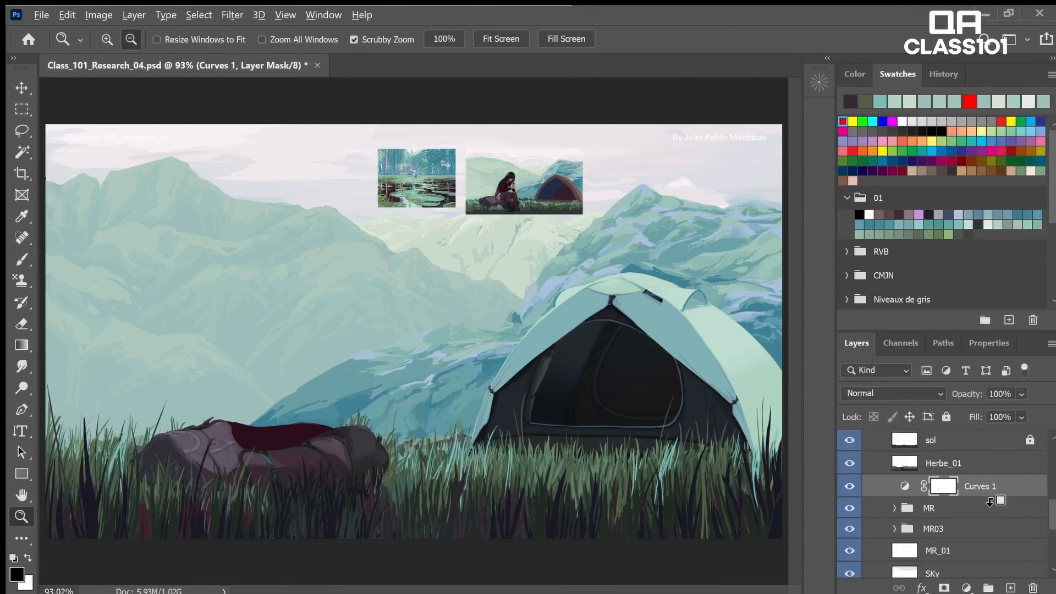
pyautogui.hotkey('ctrl', 'alt', 'g')
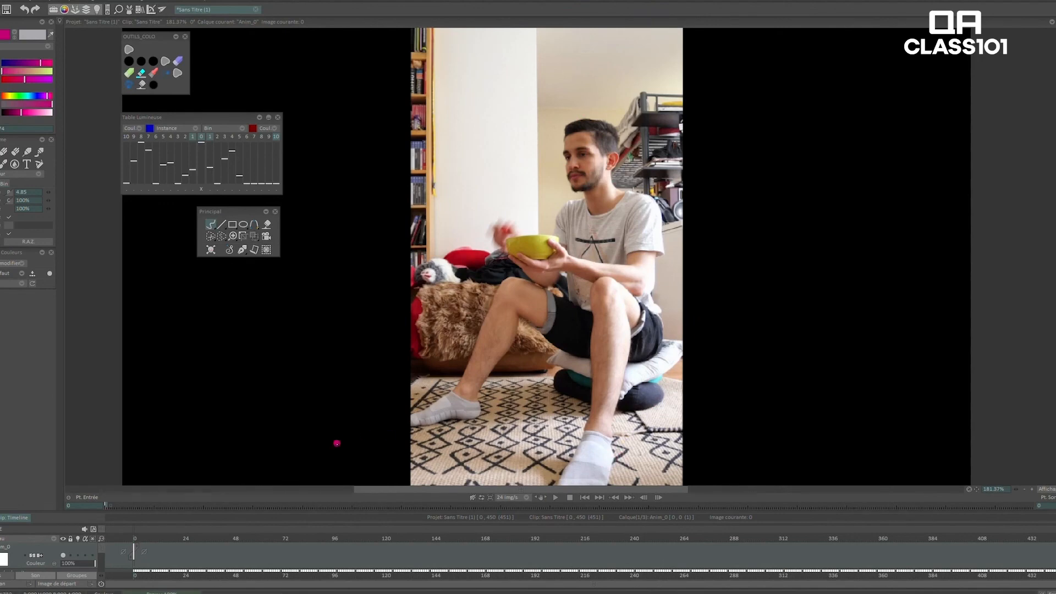
# - Switch to TVPaint and play the reference video of the seated man with the yellow bowl, replaying it from the first frame
pyautogui.click(557, 497)
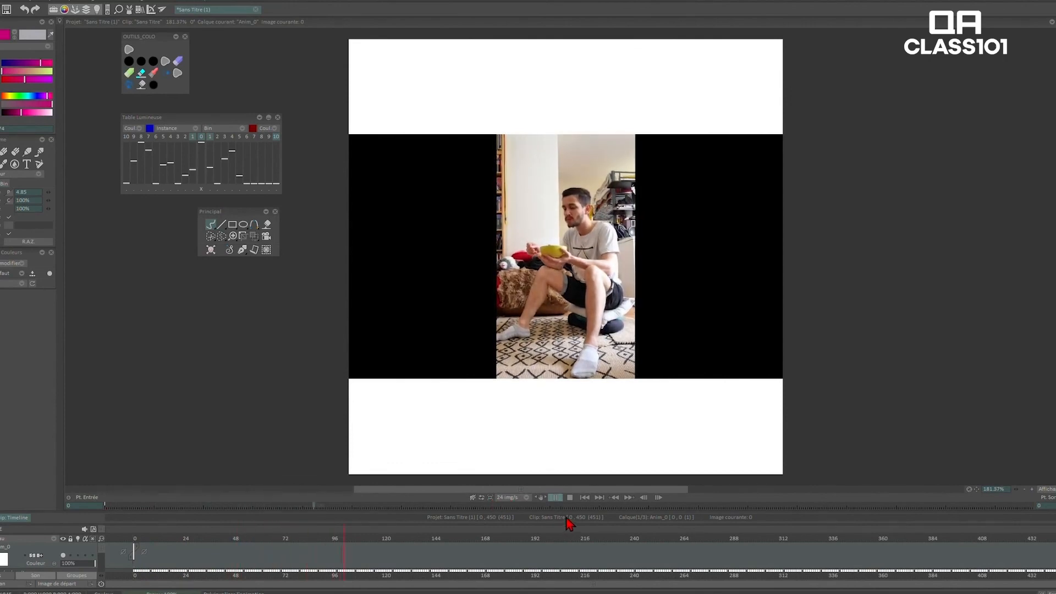
pyautogui.click(556, 497)
pyautogui.click(490, 499)
pyautogui.click(555, 497)
pyautogui.click(555, 497)
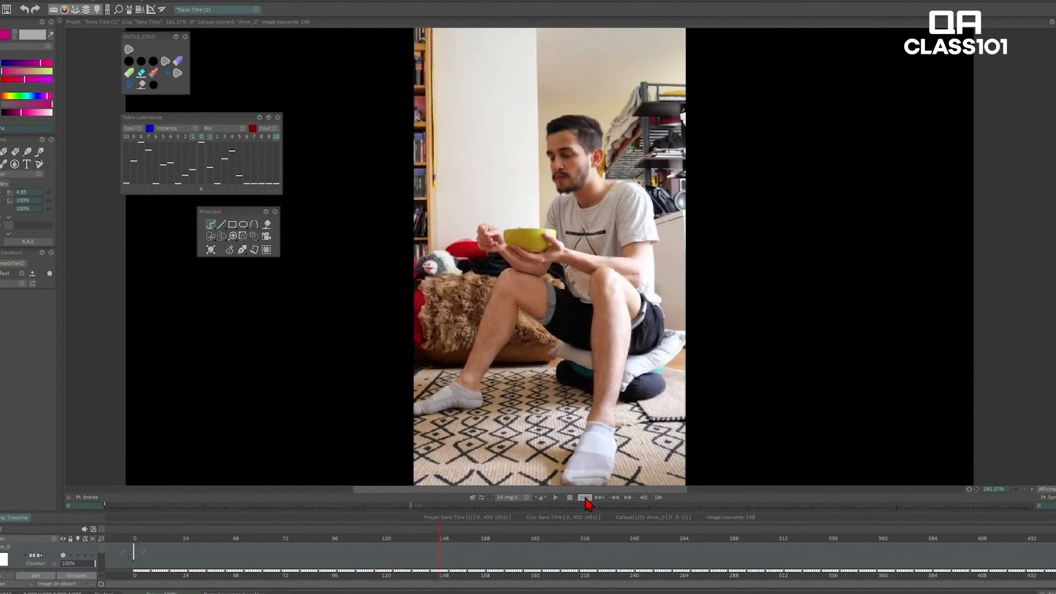
pyautogui.click(583, 497)
pyautogui.click(555, 498)
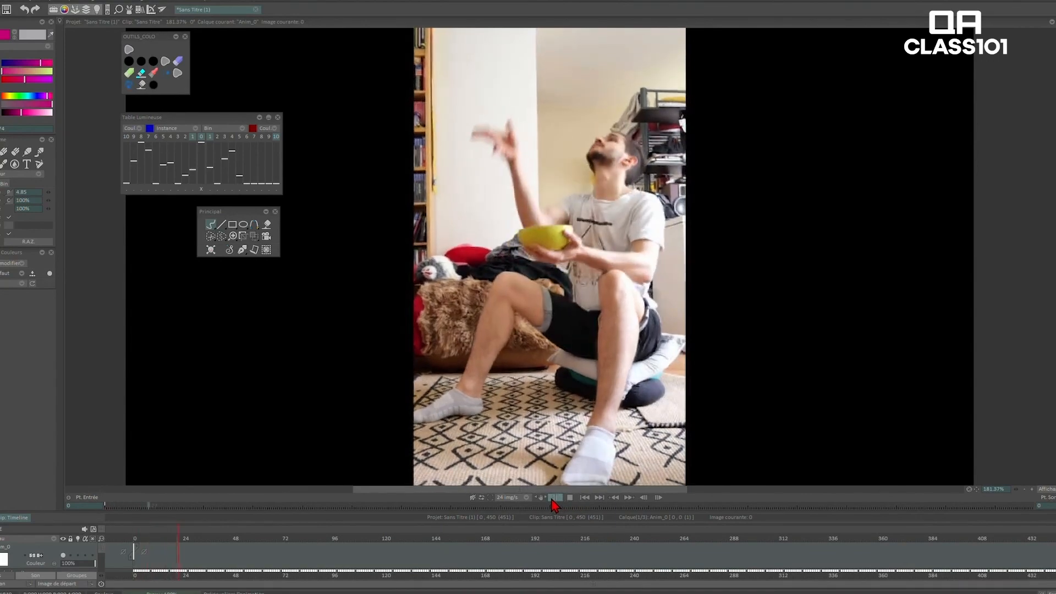